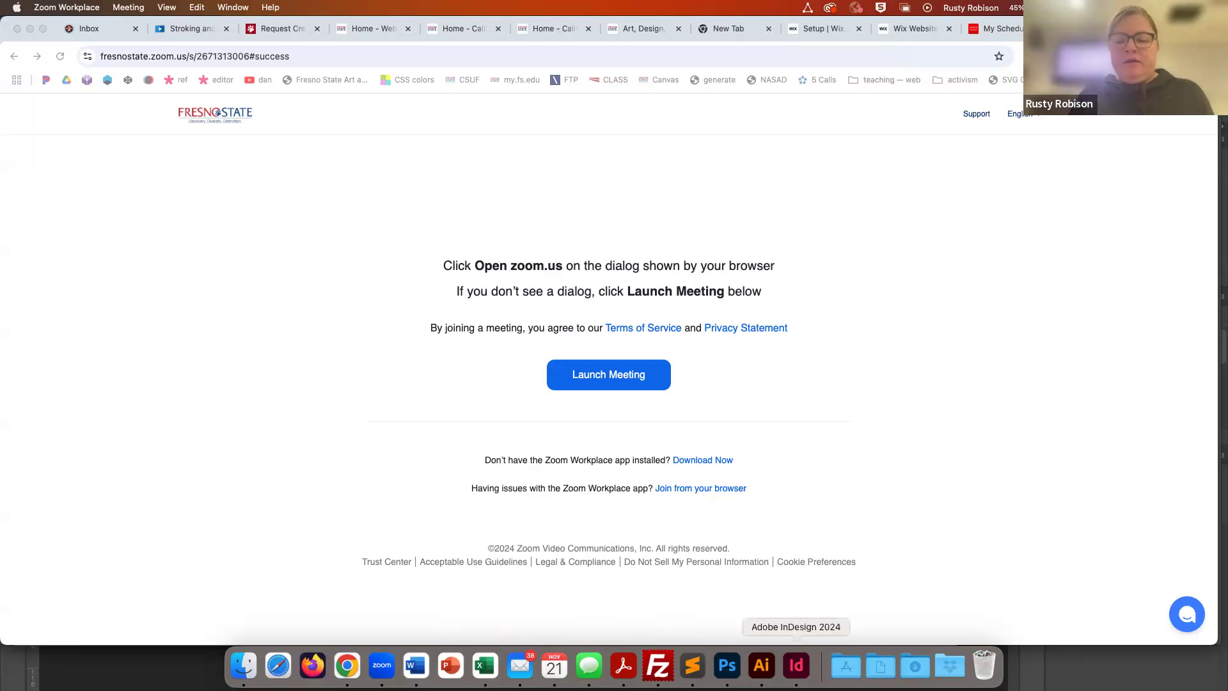
- Switch to InDesign and open 04_HP_Magazine.indd from the 04 folder inside Exercise Files
left_click(797, 665)
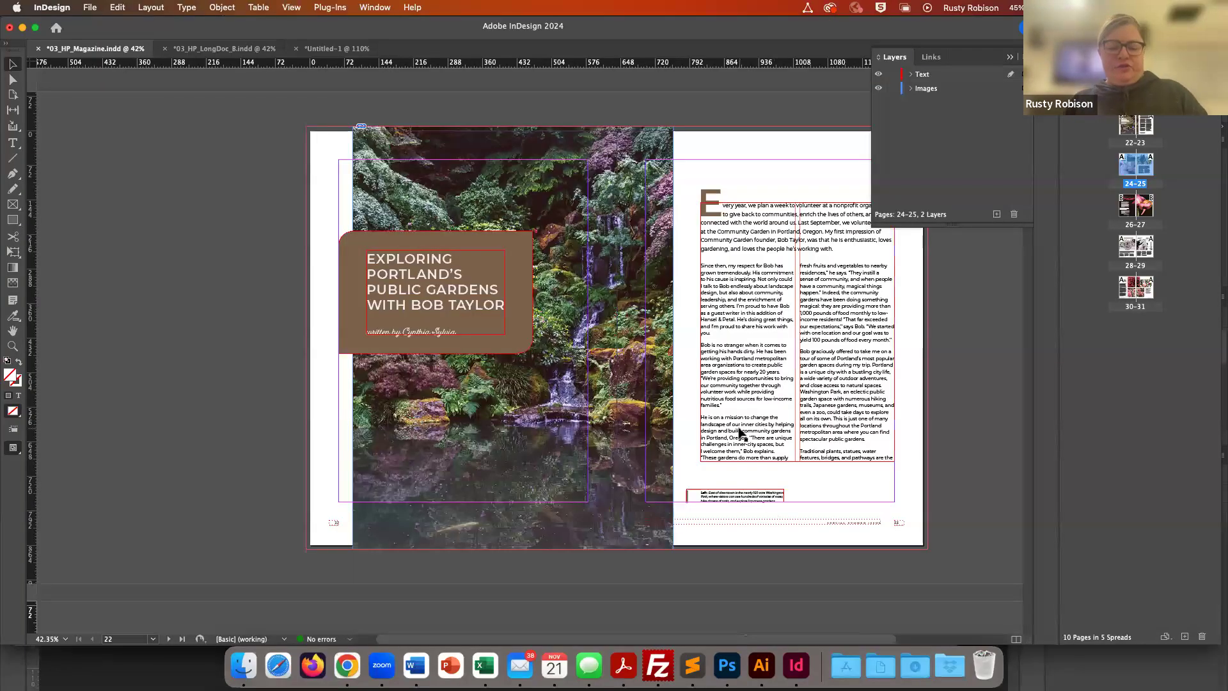
key("super+o")
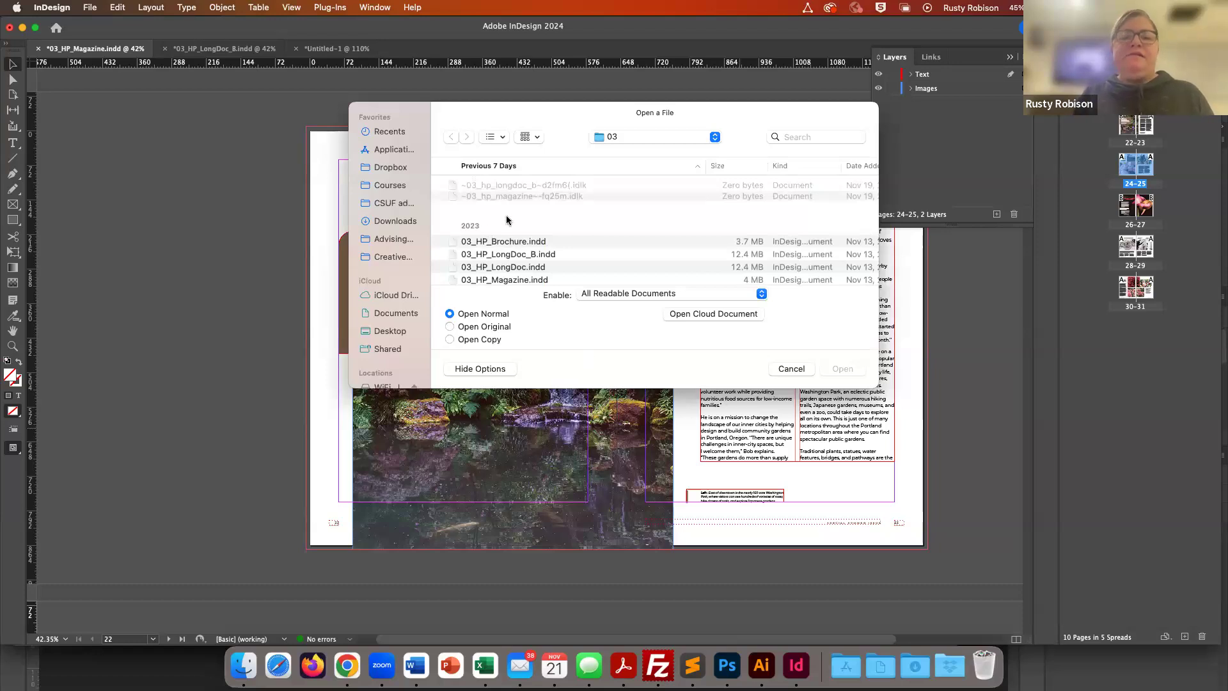
left_click(637, 137)
left_click(635, 152)
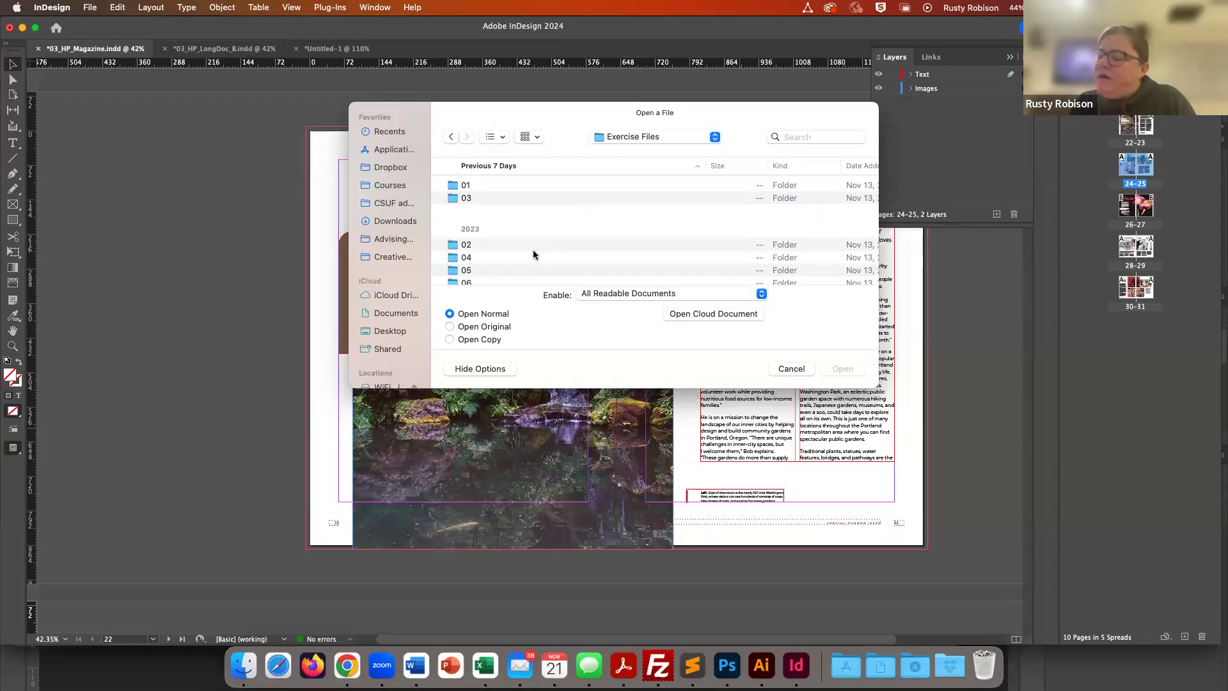
left_click(454, 258)
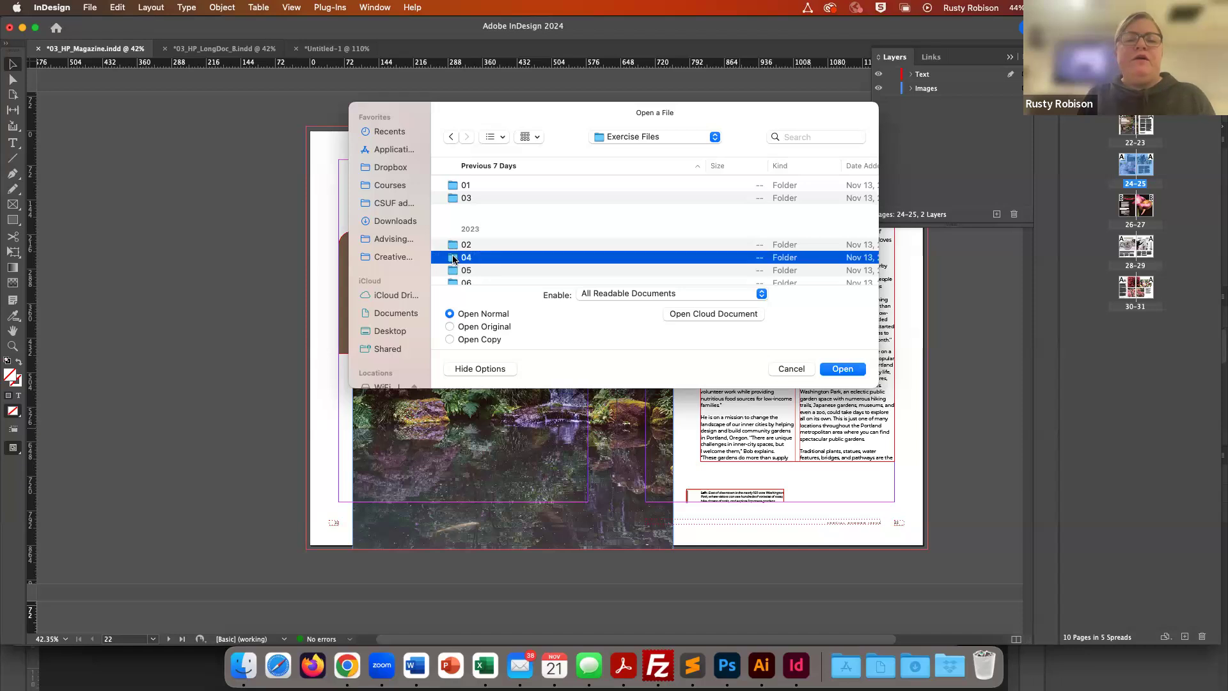
double_click(453, 259)
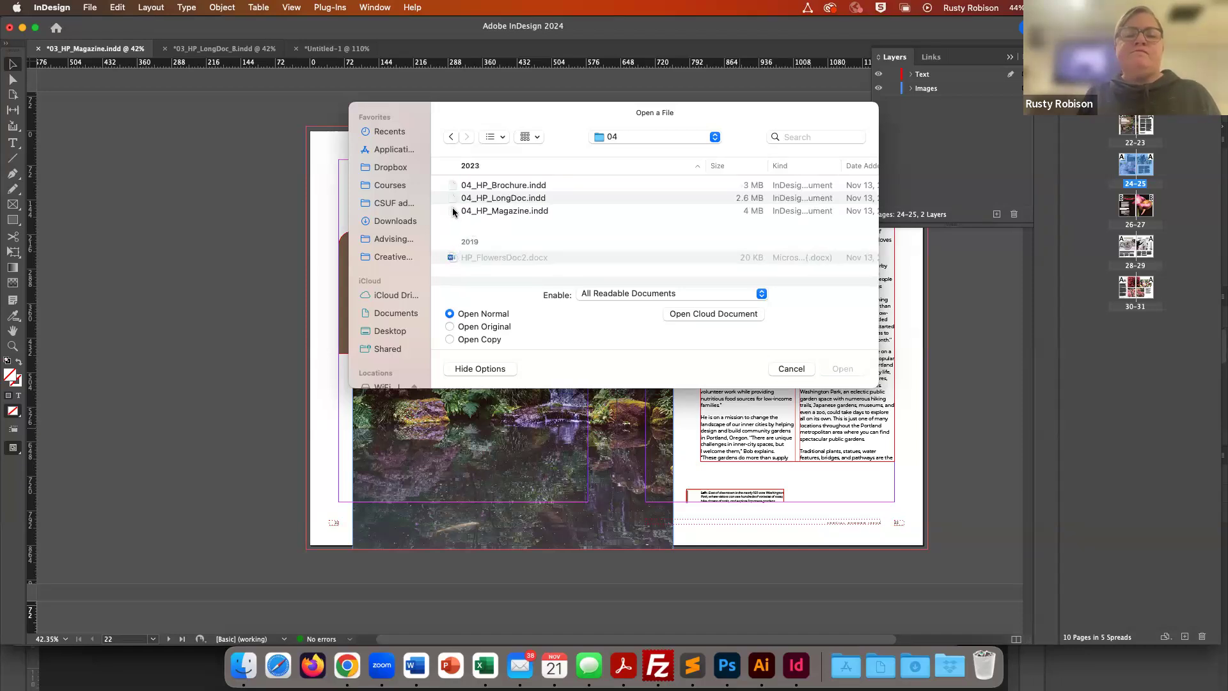
double_click(453, 211)
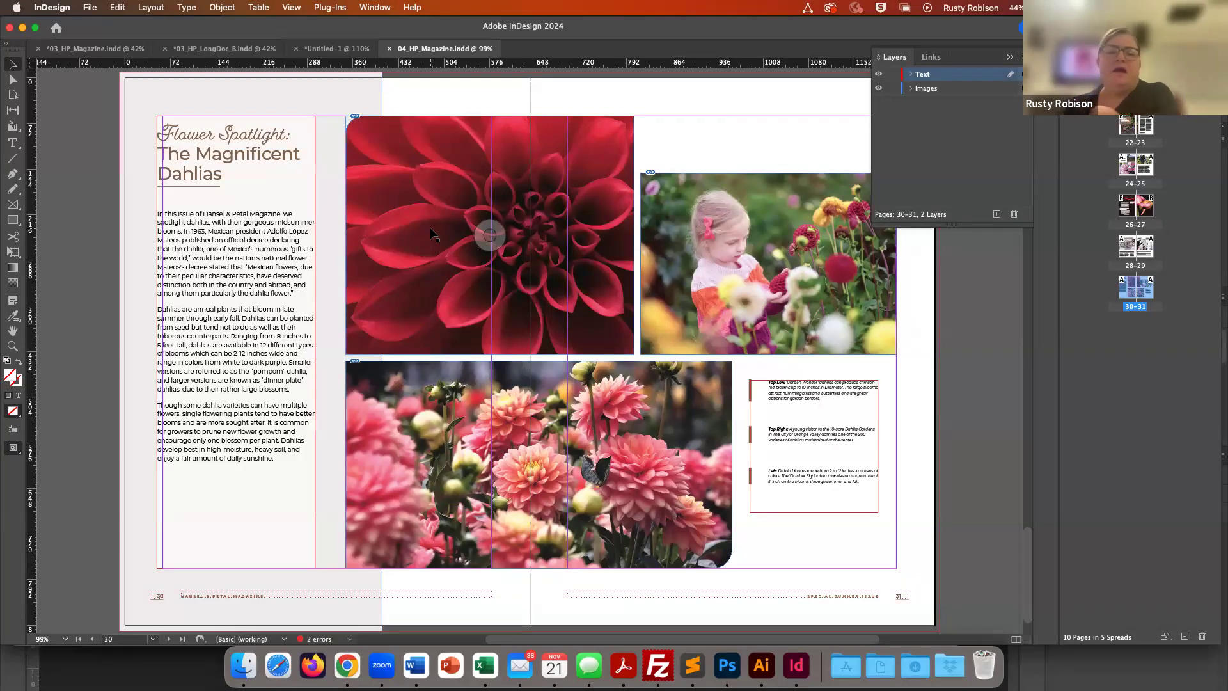
- Inspect the Flower Spotlight spread's text frame in Preview mode at closer zoom
left_click(1011, 57)
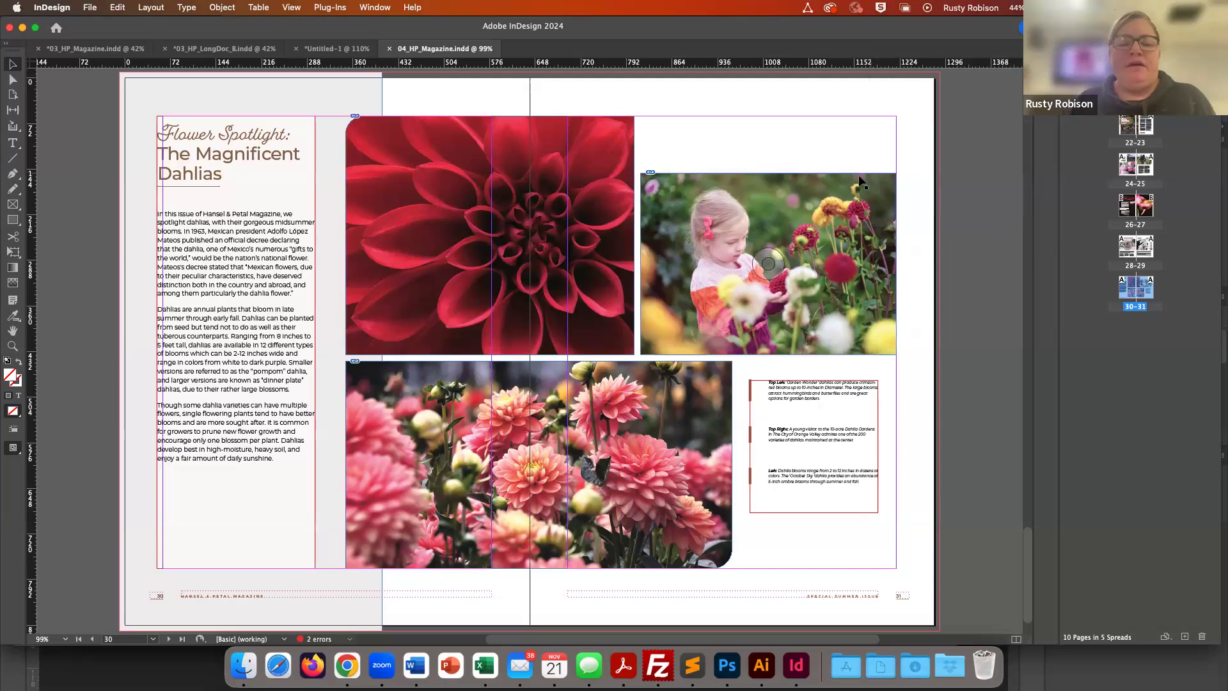
left_click(239, 233)
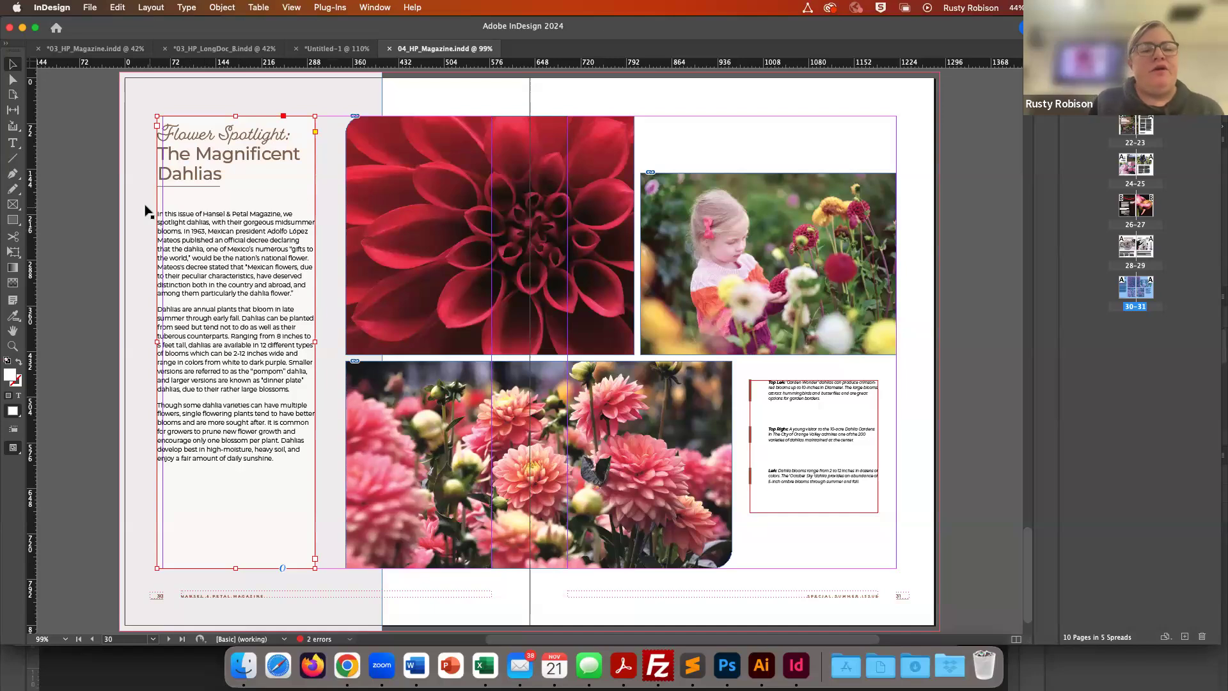
left_click(92, 216)
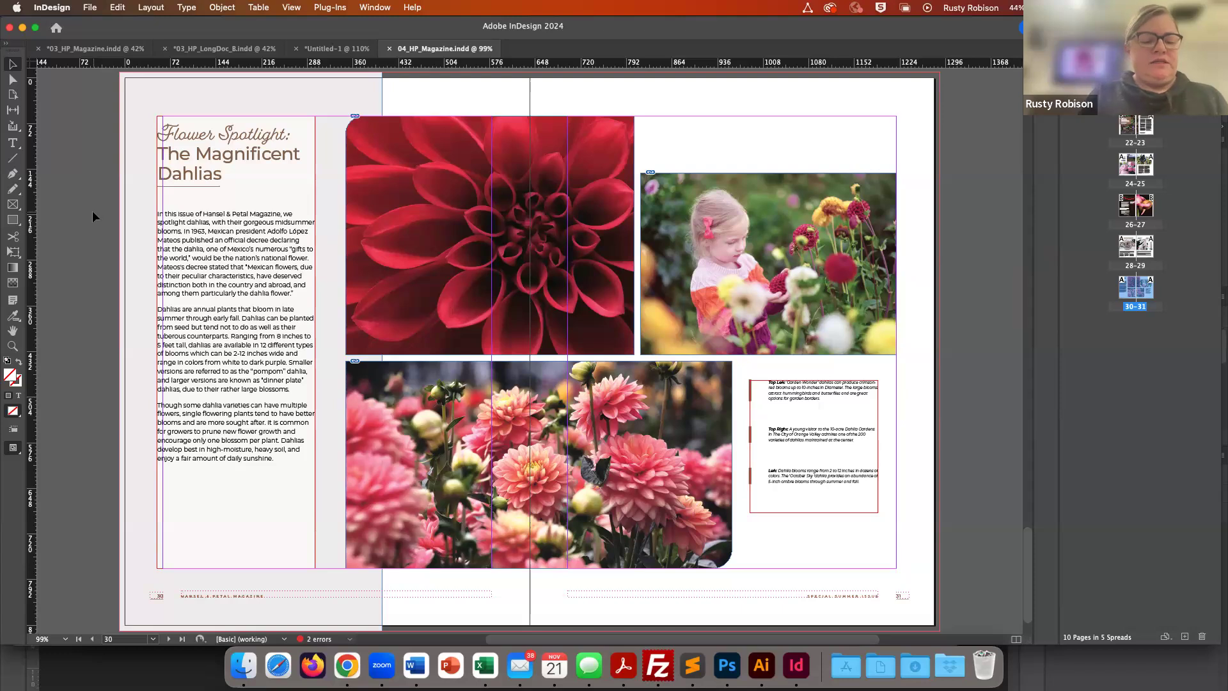
key("w")
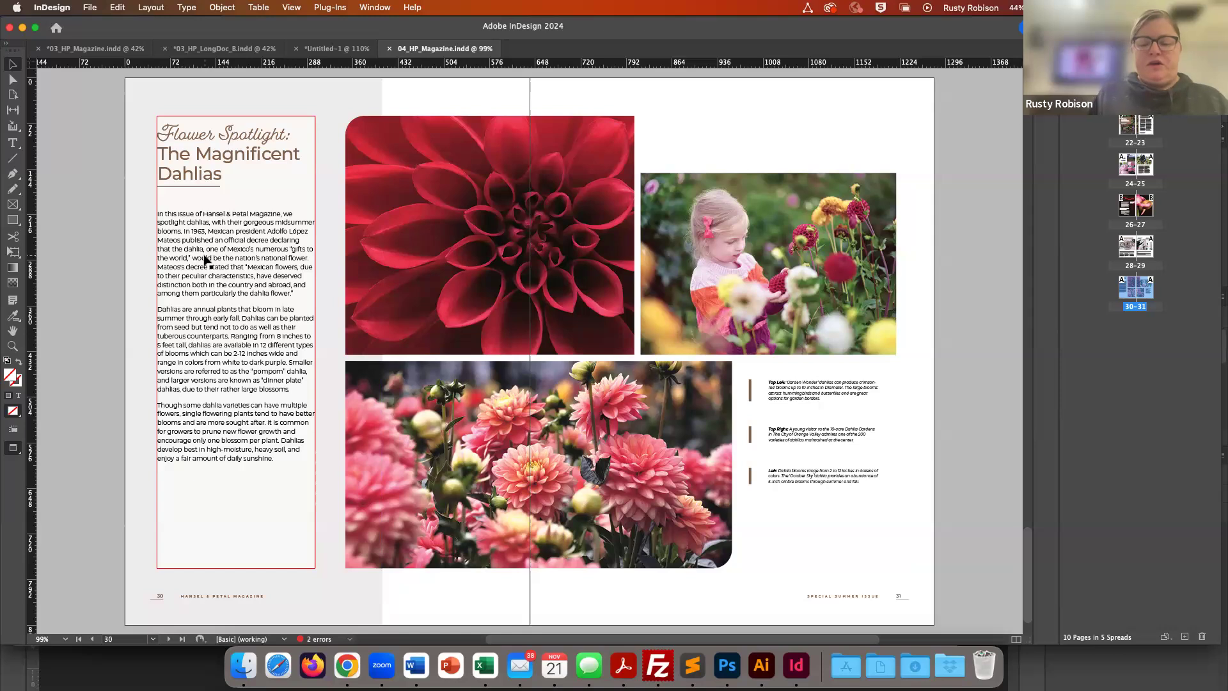
key("super+1")
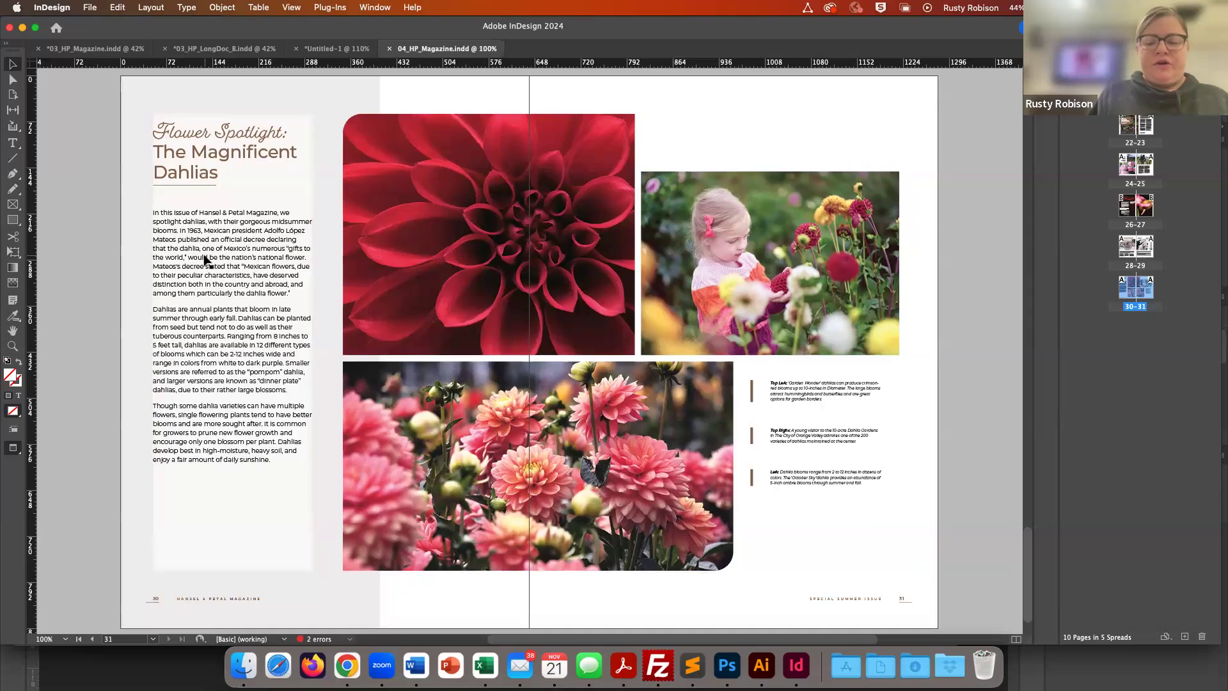
key("super+equal")
scroll(204, 259, "left", 3)
scroll(205, 259, "up", 2)
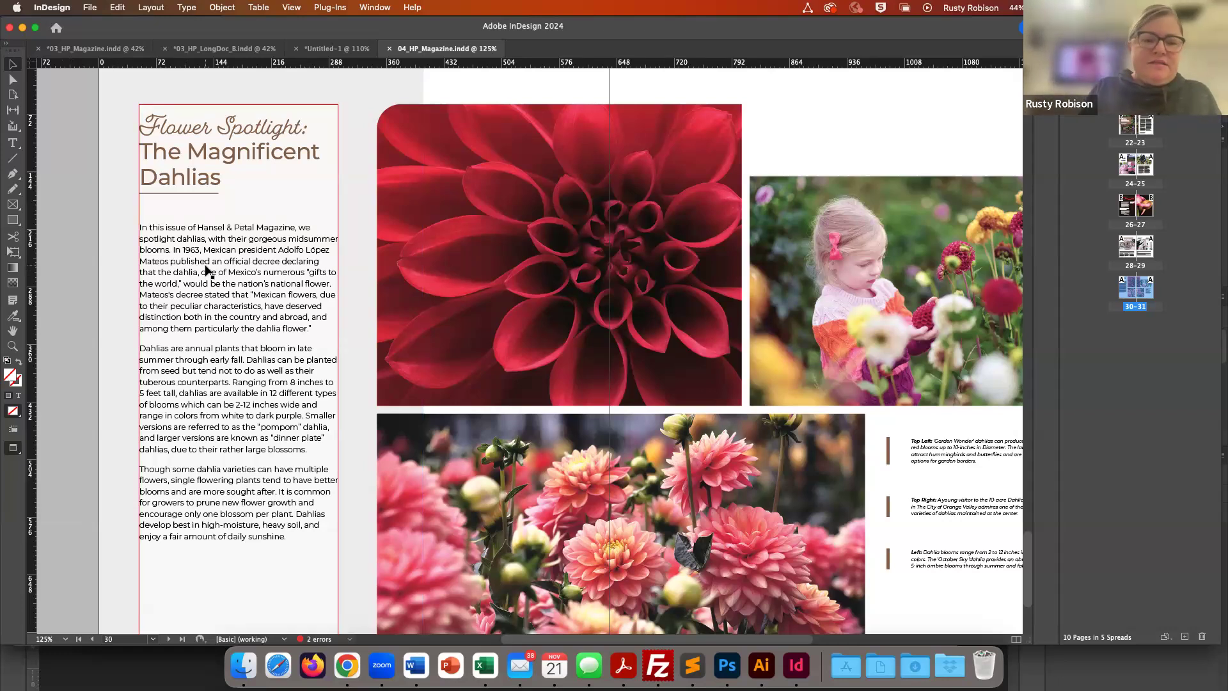
key("super+equal")
scroll(225, 286, "left", 2)
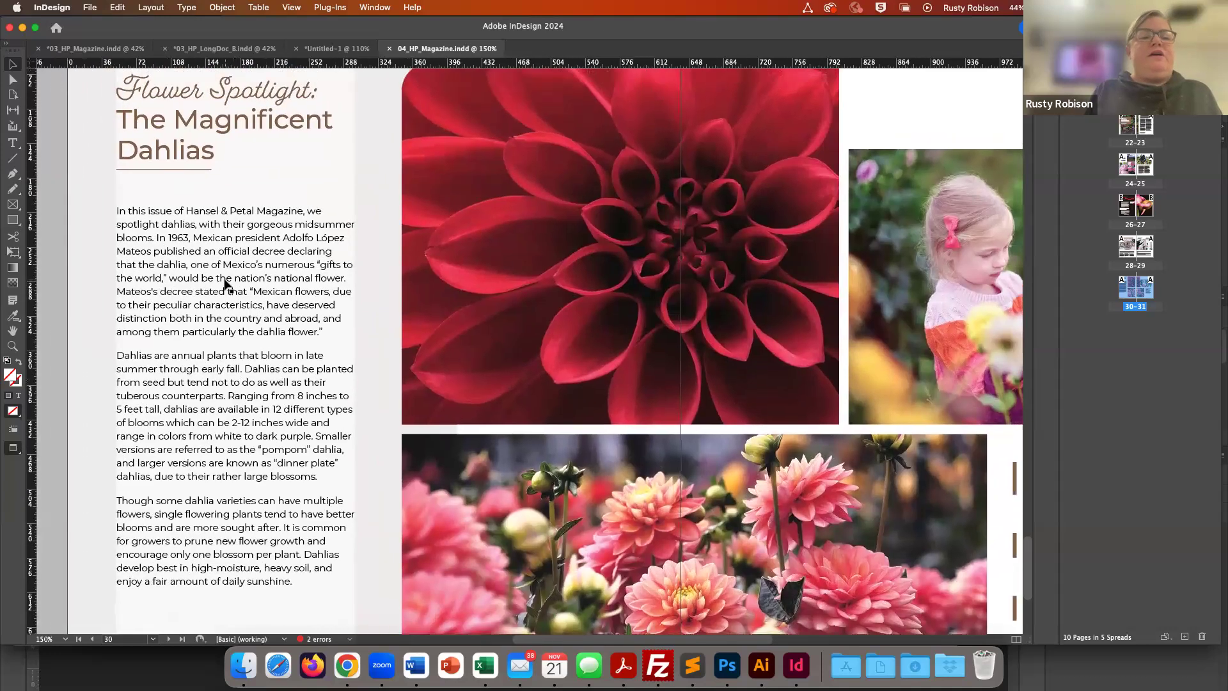
scroll(225, 285, "up", 2)
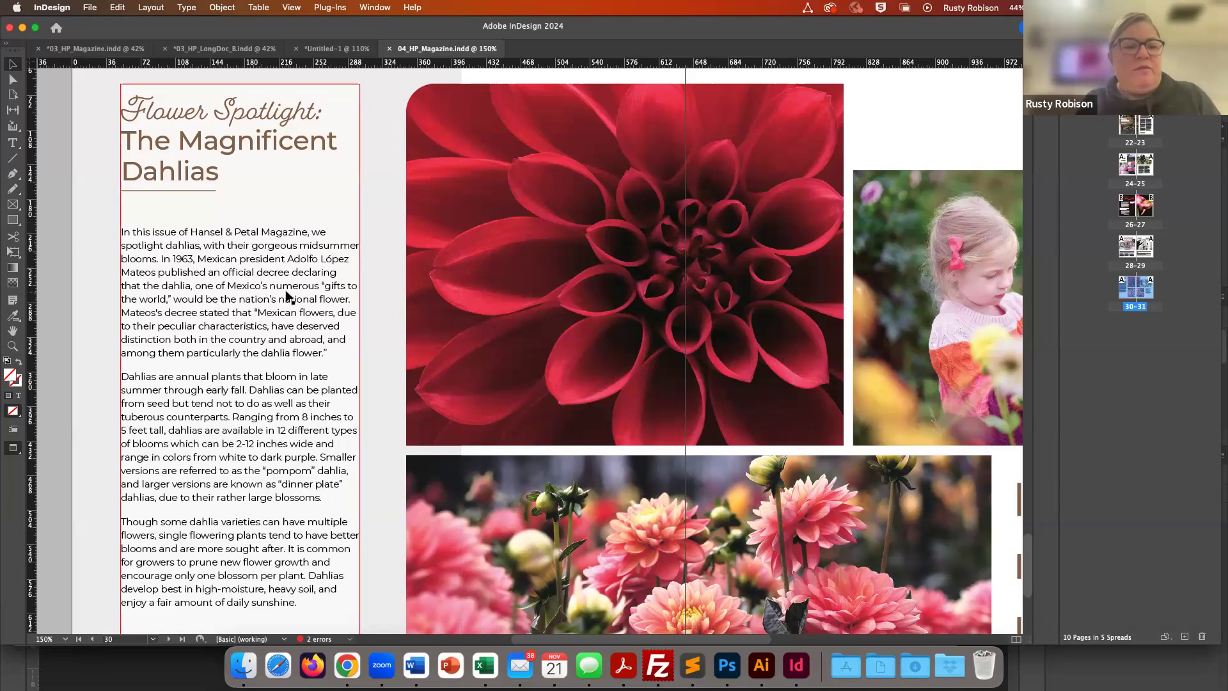
key("w")
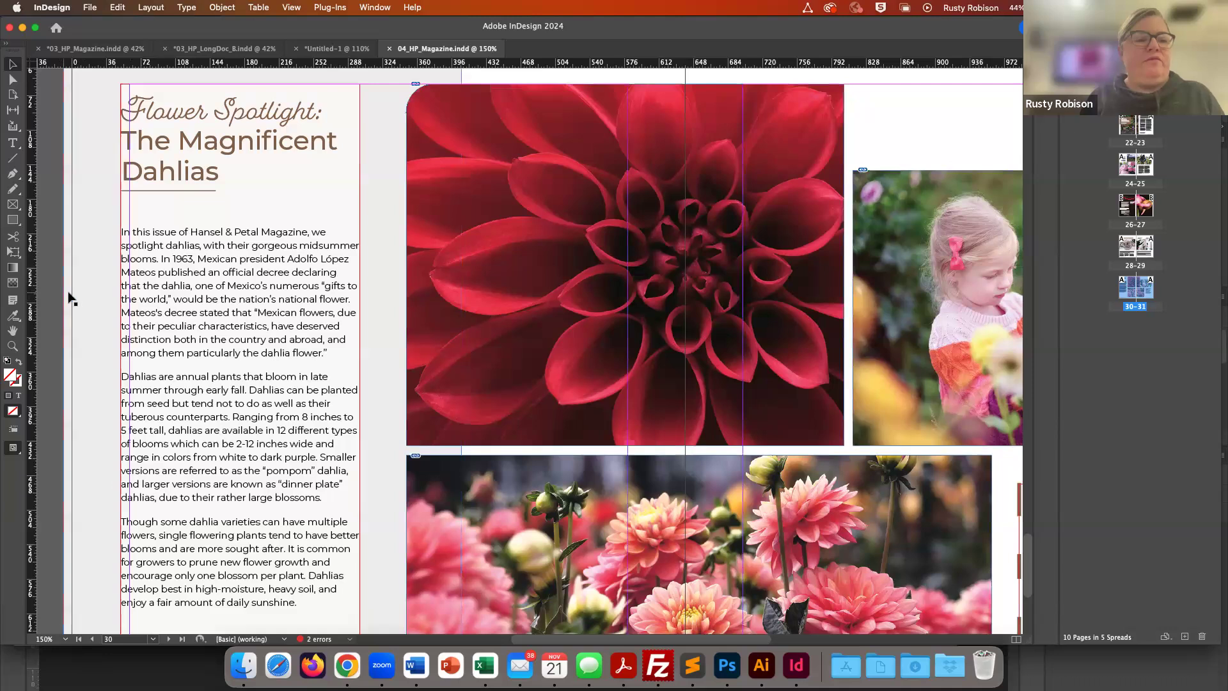
- Set the Flower Spotlight text frame's inset spacing to 9 pt on all sides, with Preview on
left_click(237, 274)
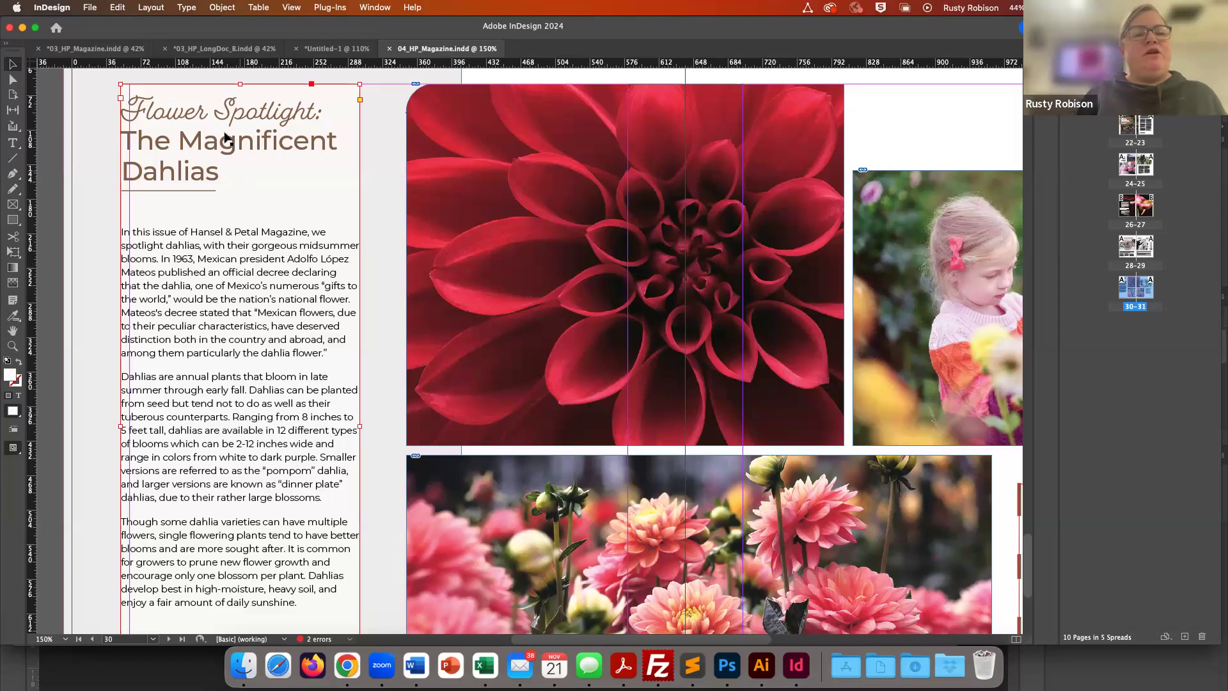
left_click(222, 7)
left_click(224, 8)
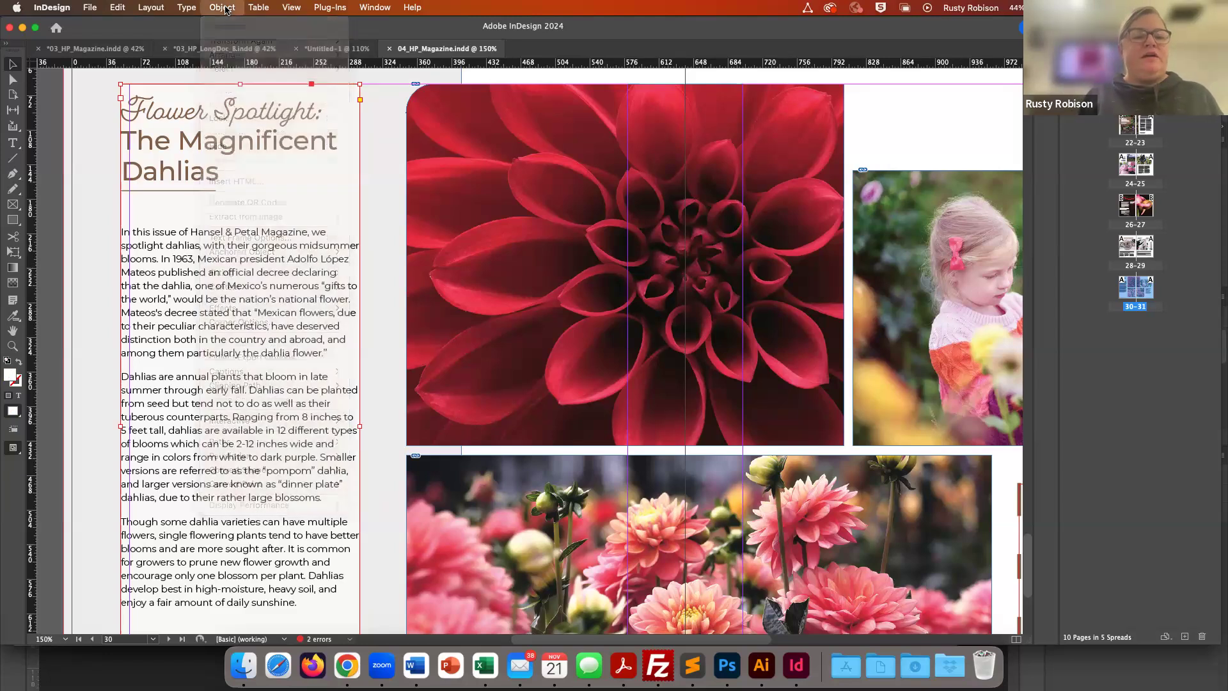
left_click(224, 7)
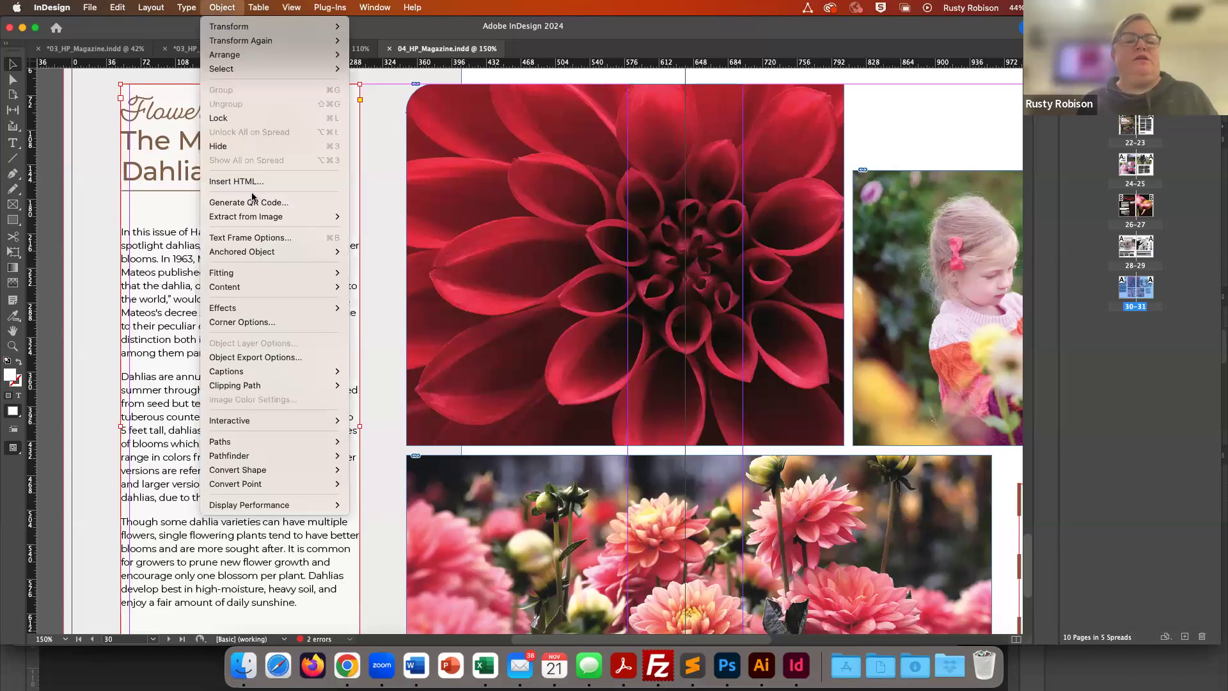
left_click(241, 239)
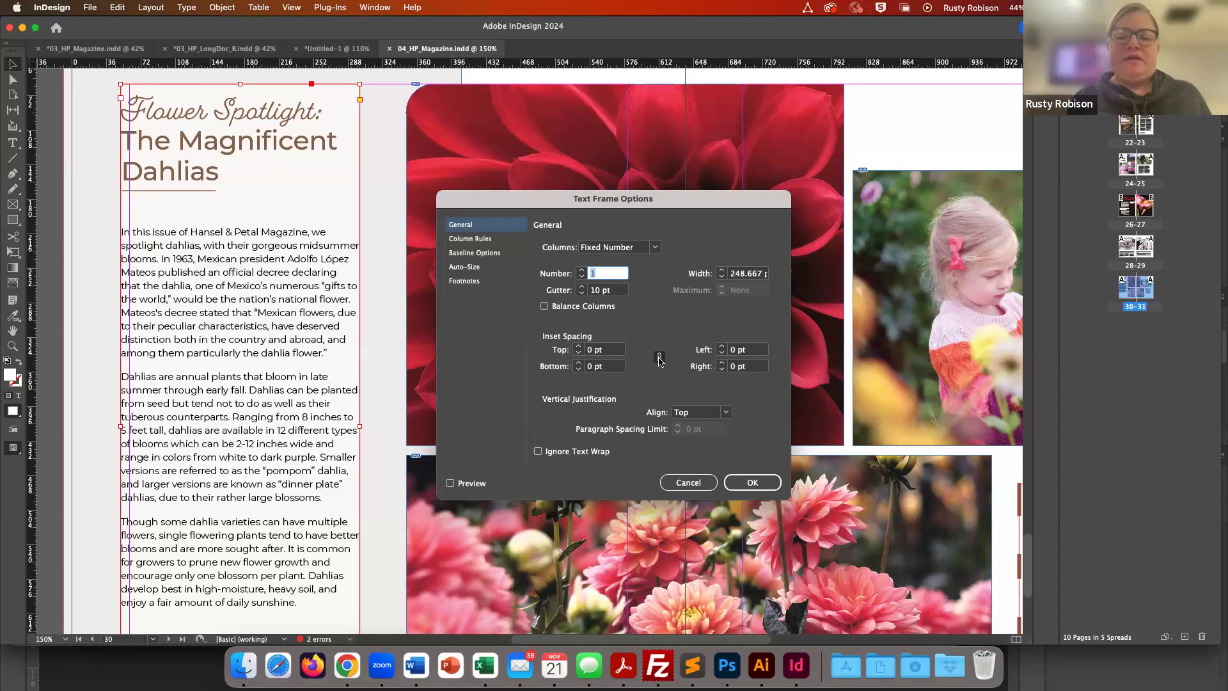
left_click(579, 348)
left_click(579, 348)
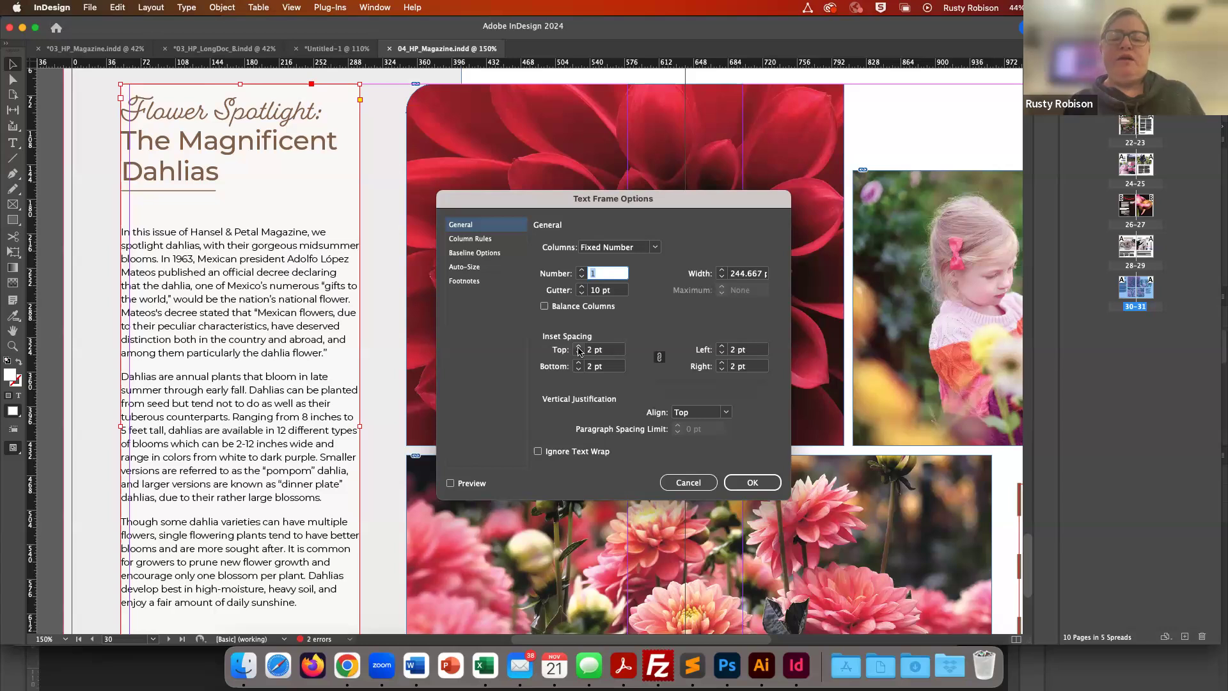
left_click(579, 348)
left_click(579, 348)
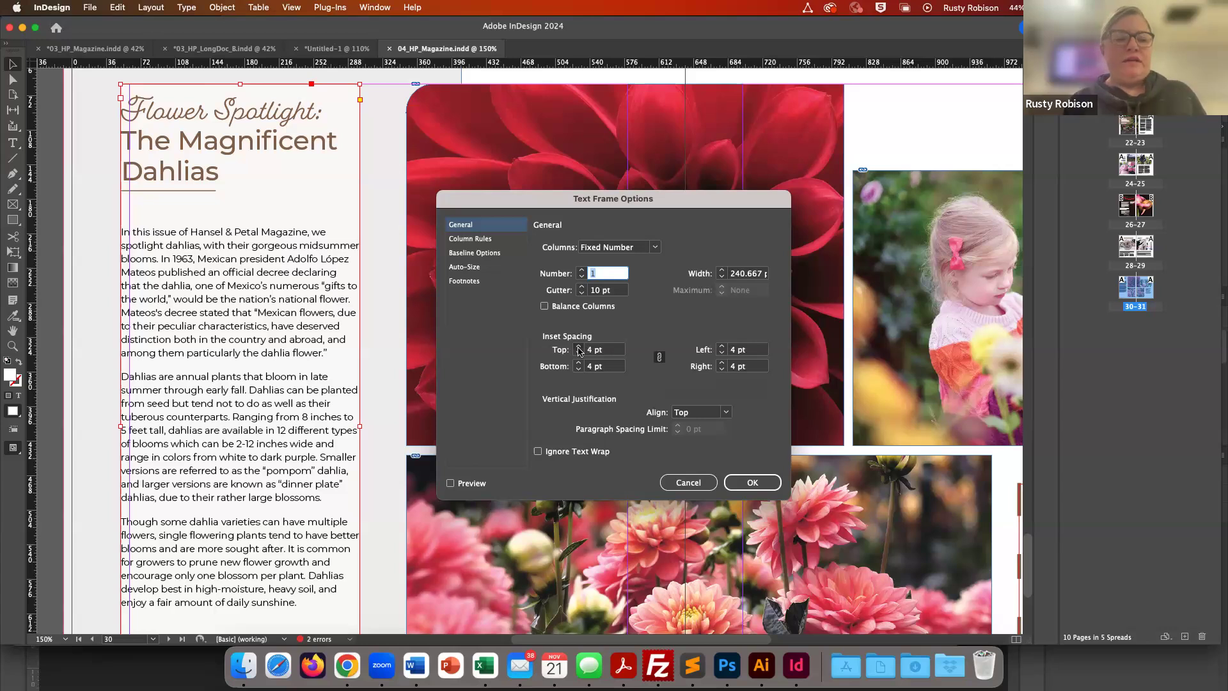
left_click(579, 347)
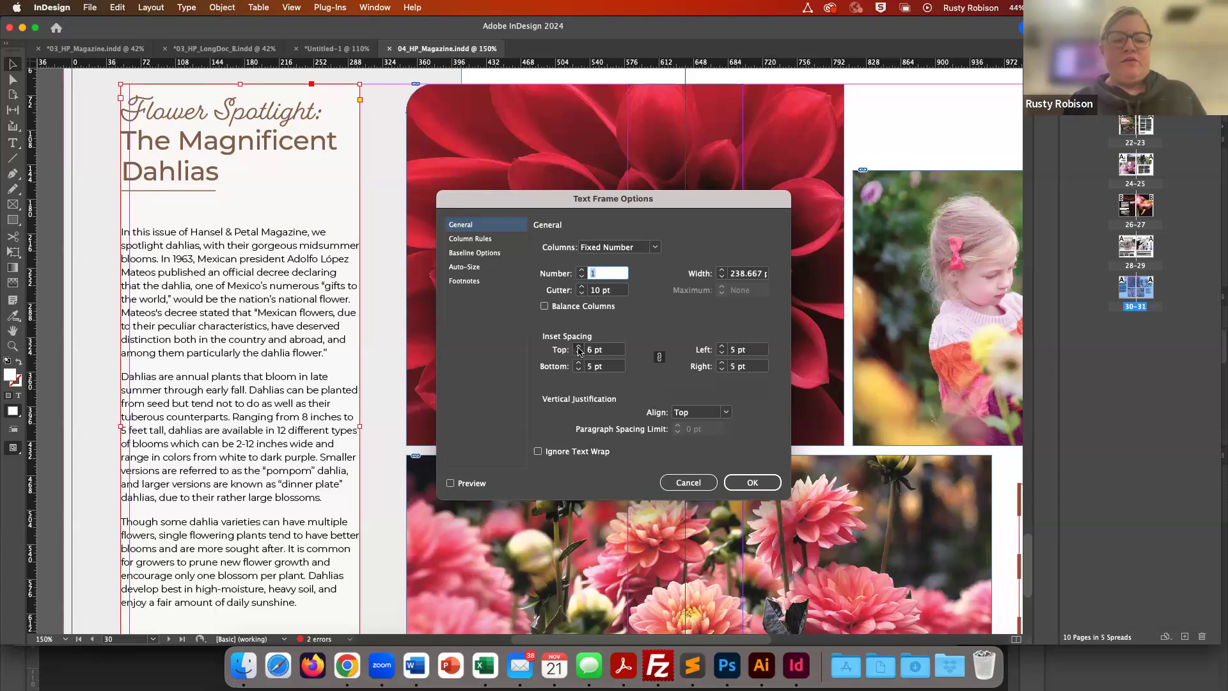
left_click(451, 483)
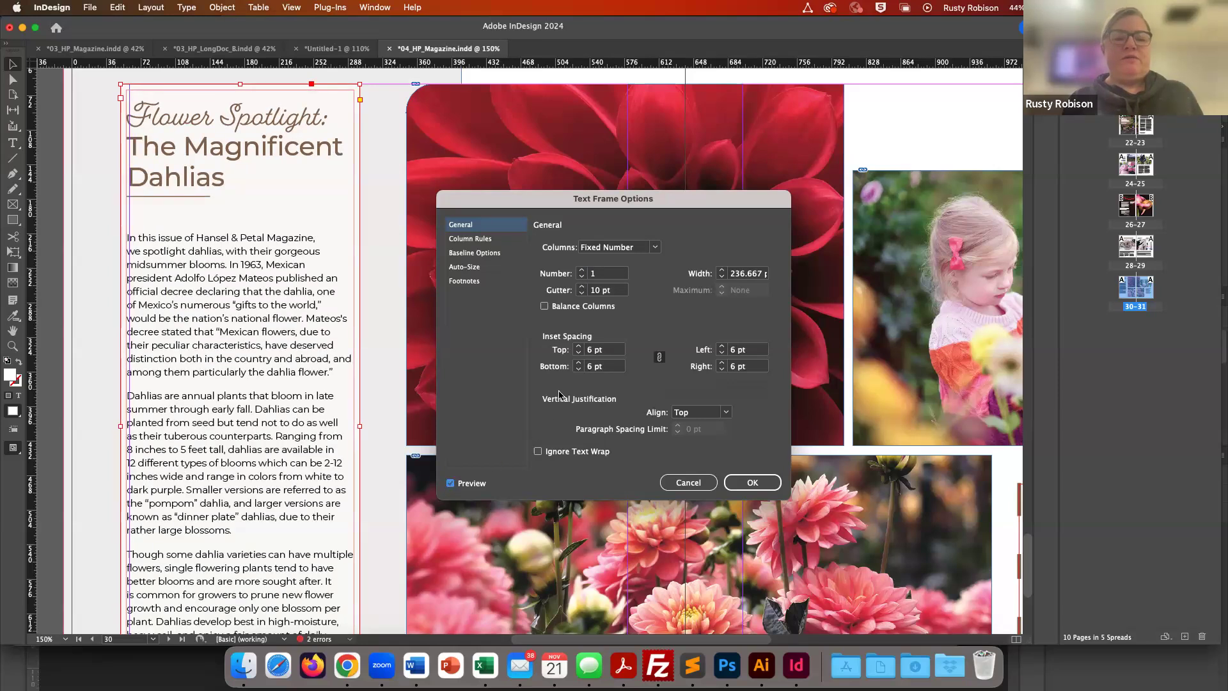
left_click(580, 347)
left_click(579, 348)
left_click(579, 347)
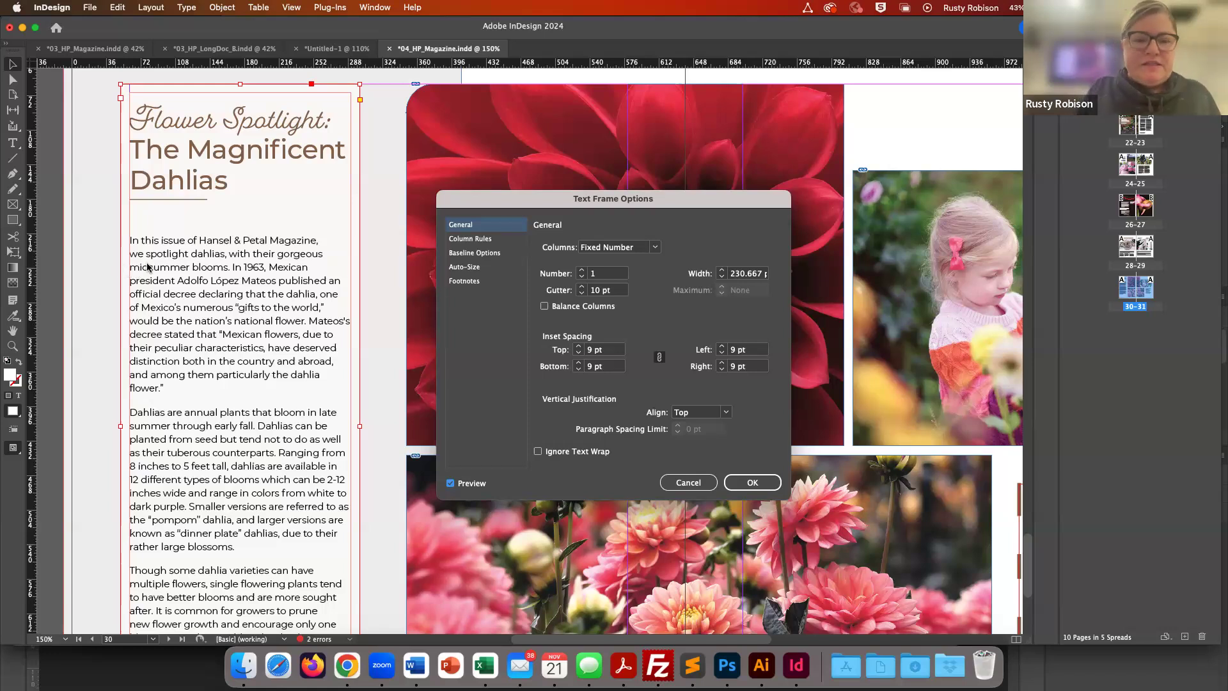
- Try Bottom, Center and Justify vertical justification for the text frame
key("super+minus")
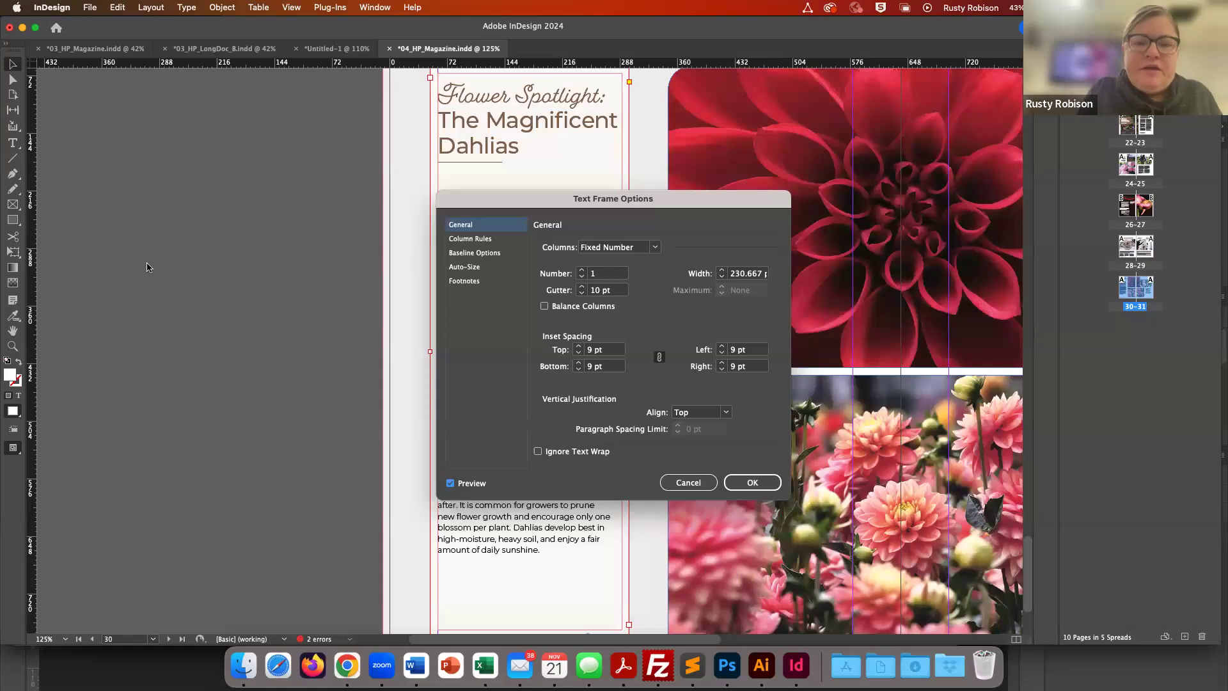
key("super+minus")
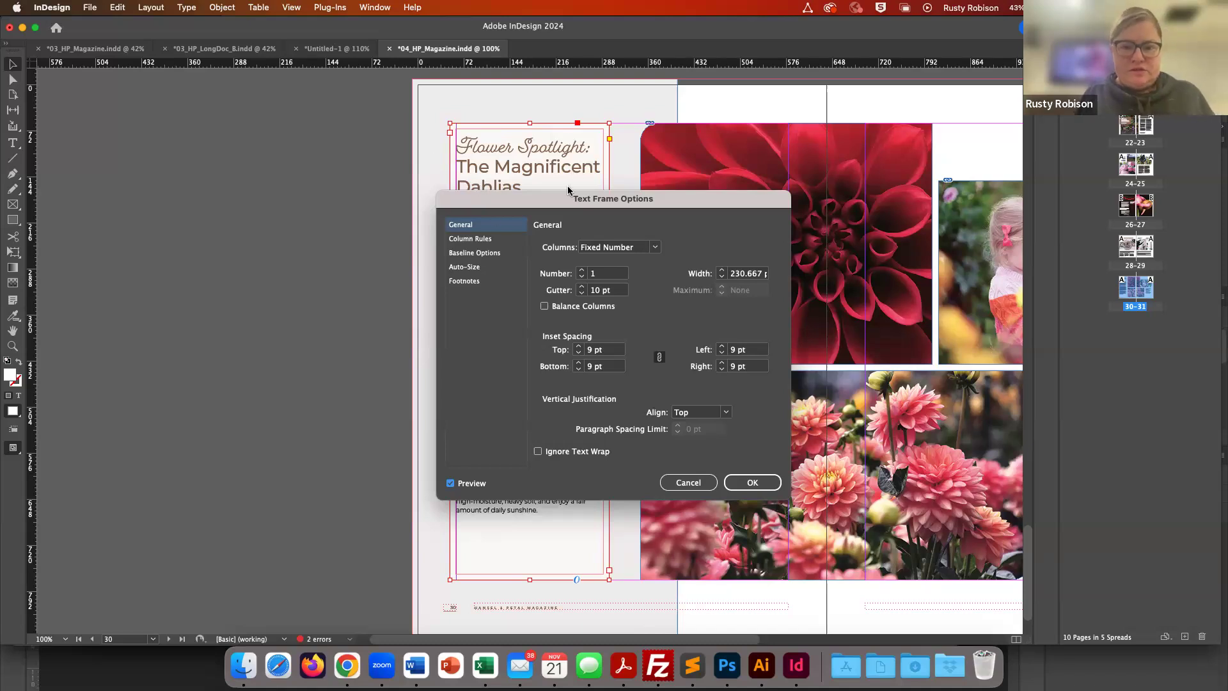
left_click_drag(558, 202, 791, 166)
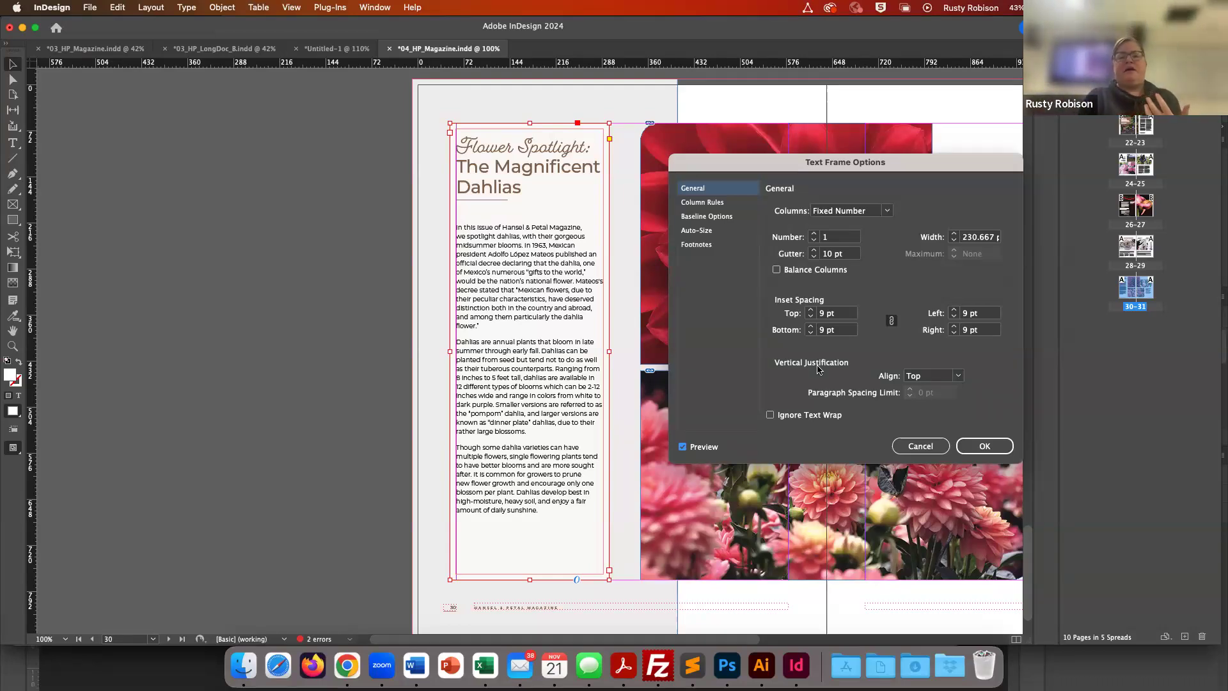
left_click(960, 378)
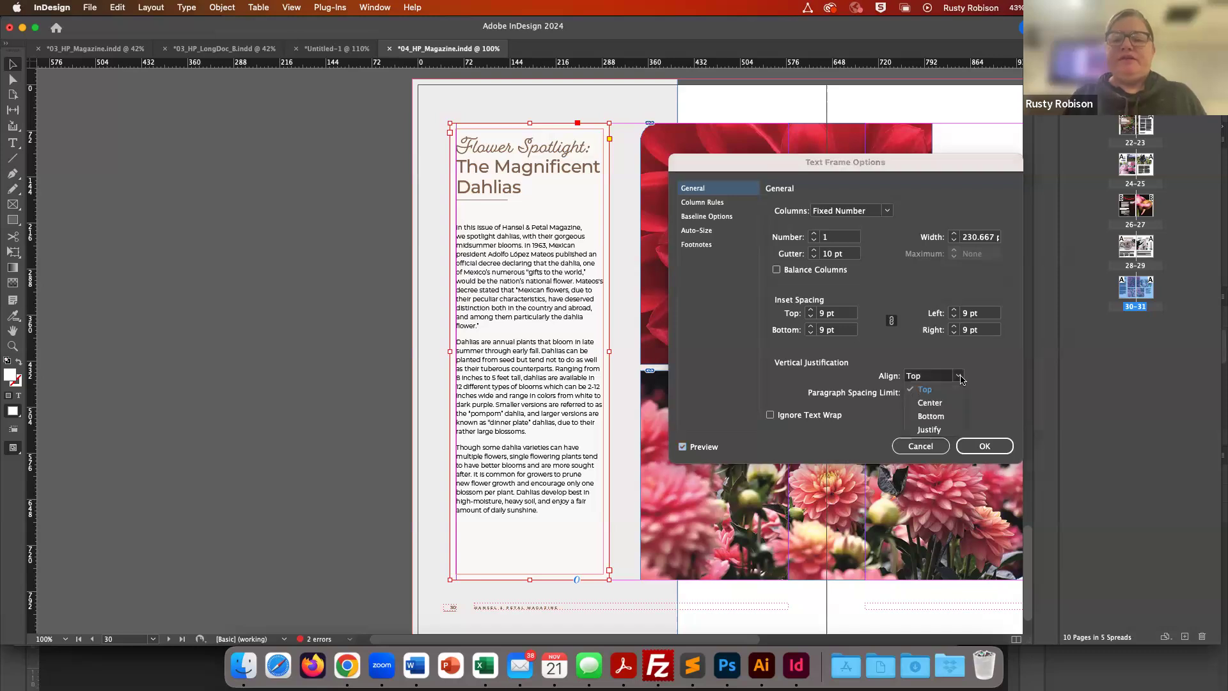
left_click(939, 420)
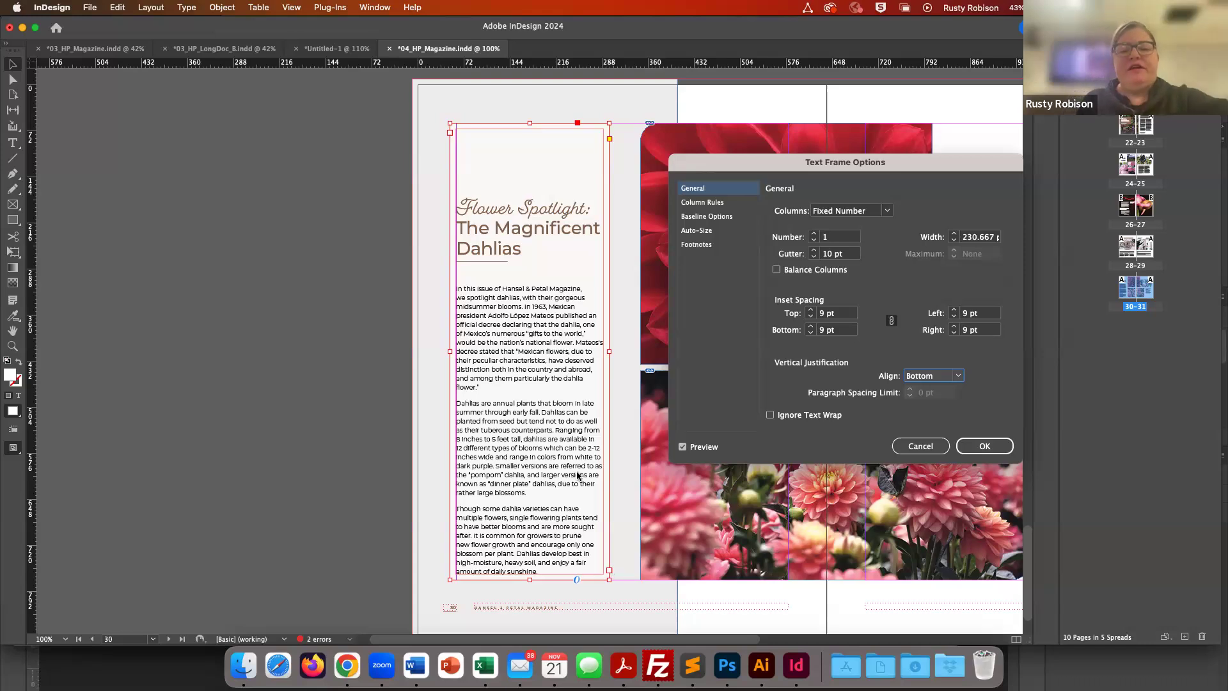
left_click(948, 381)
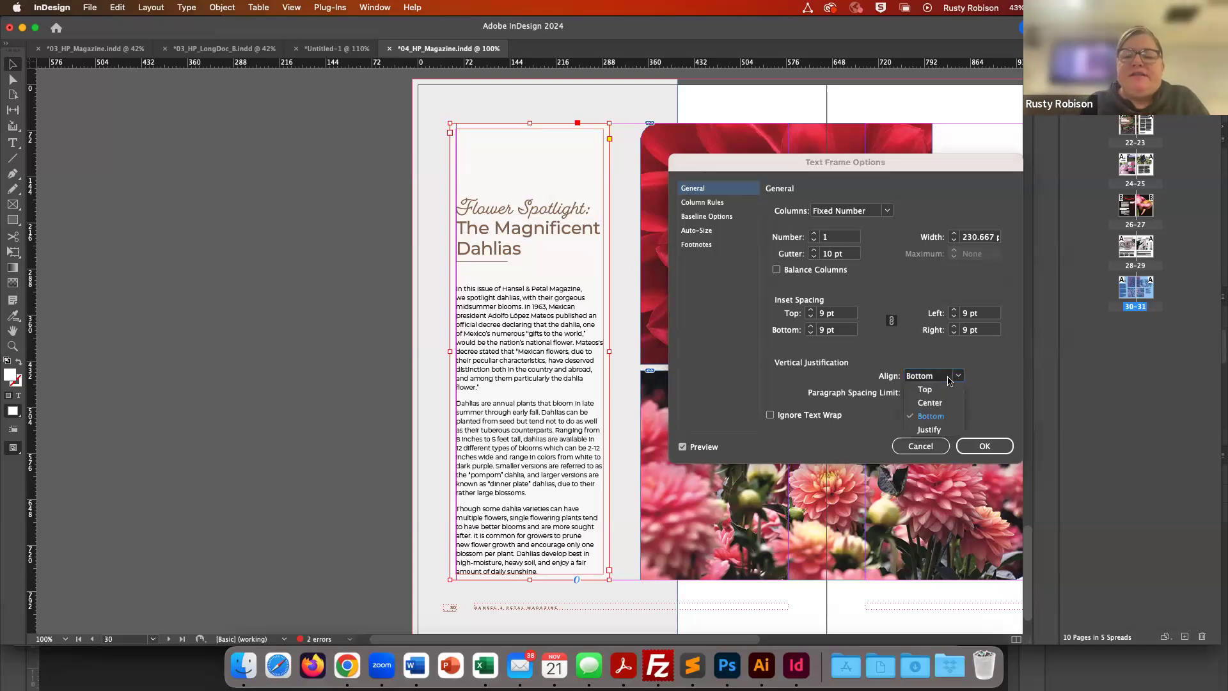
left_click(929, 403)
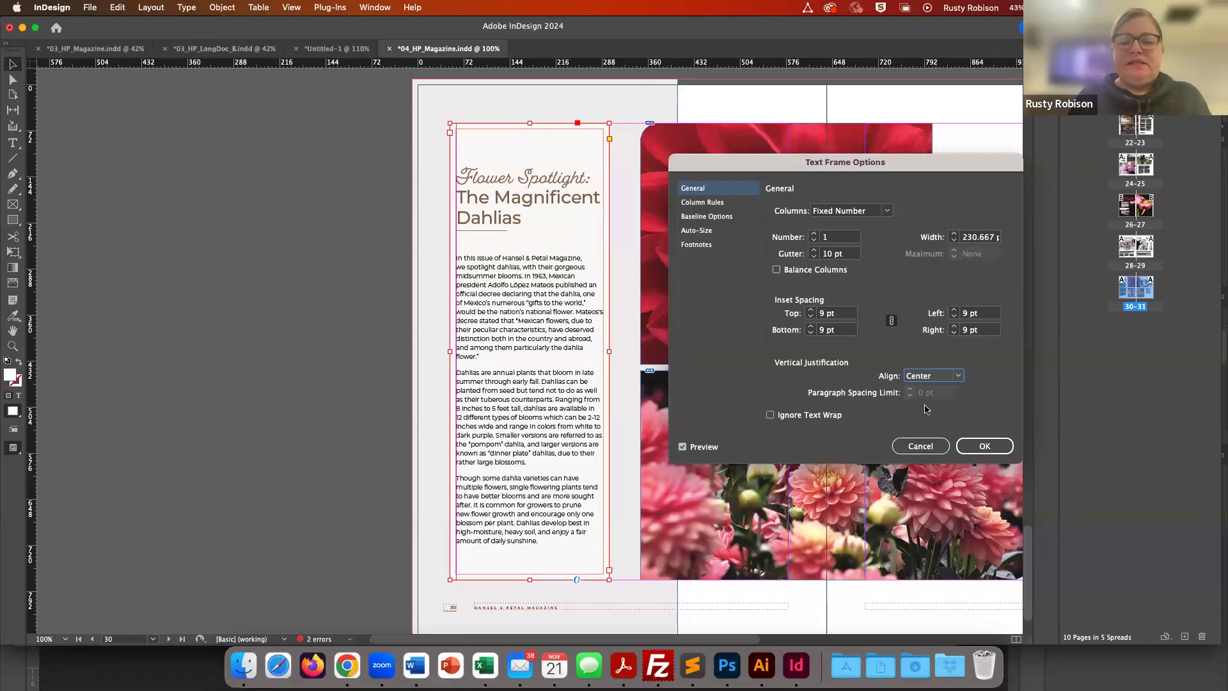
left_click(935, 377)
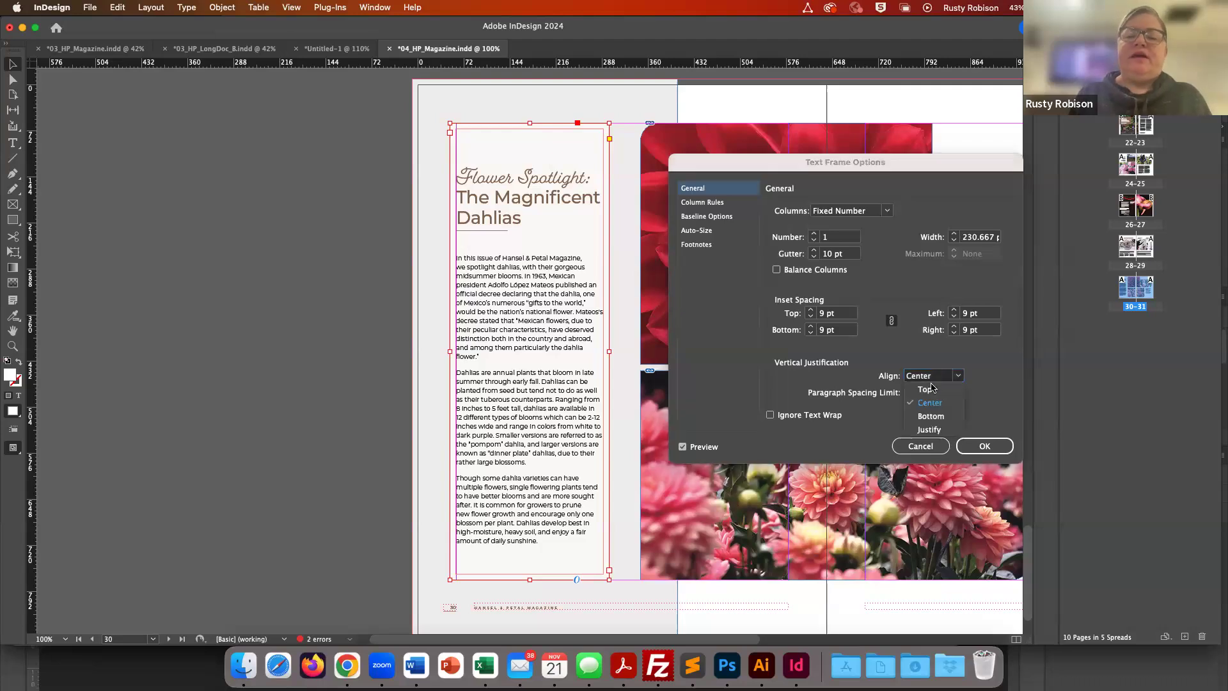
left_click(933, 430)
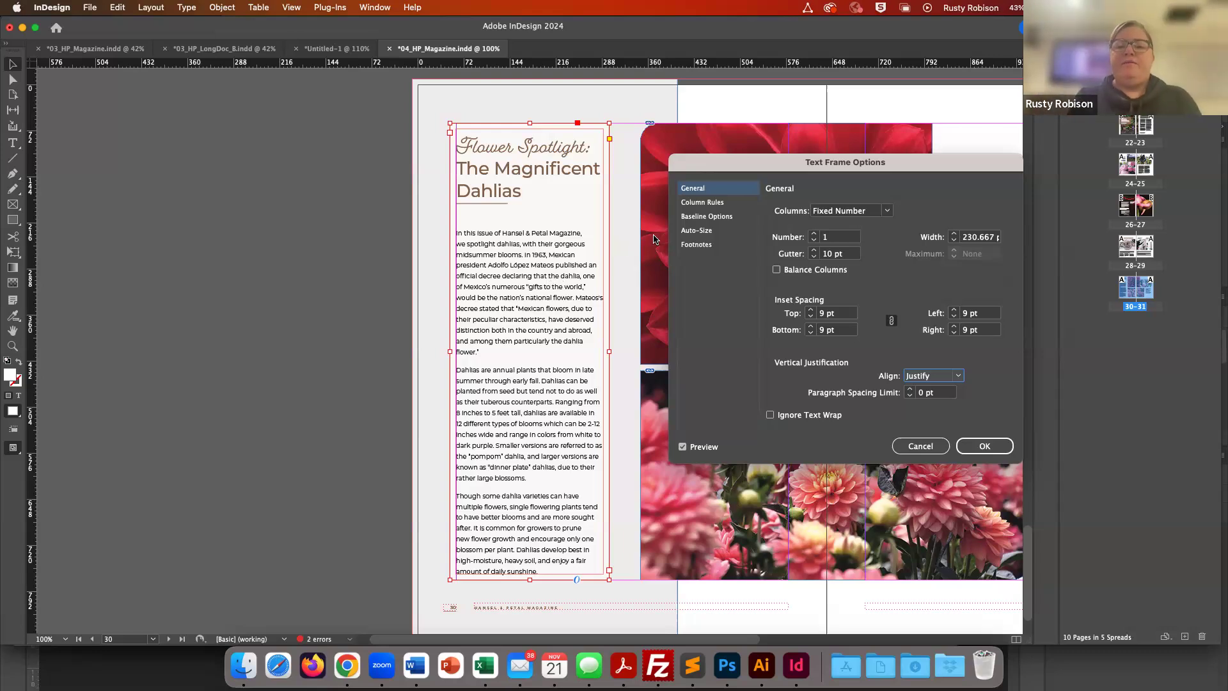
- Set the text frame's vertical justification to Center and apply the text frame options
left_click(917, 378)
left_click(923, 404)
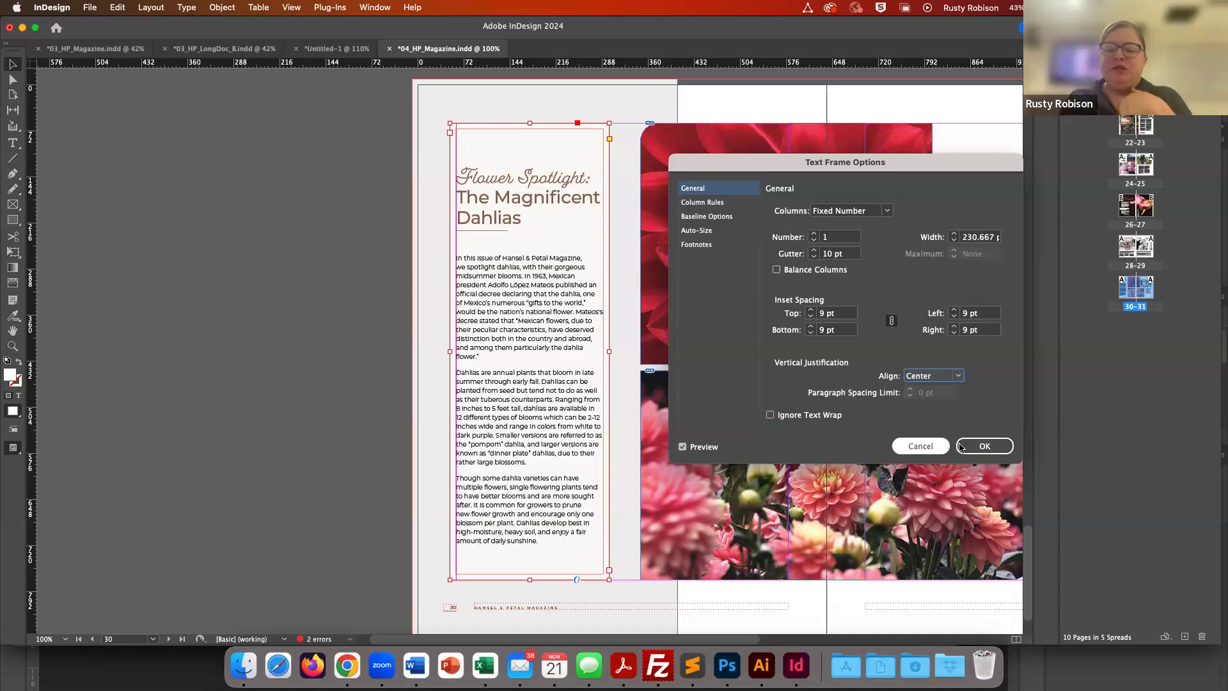
left_click(984, 447)
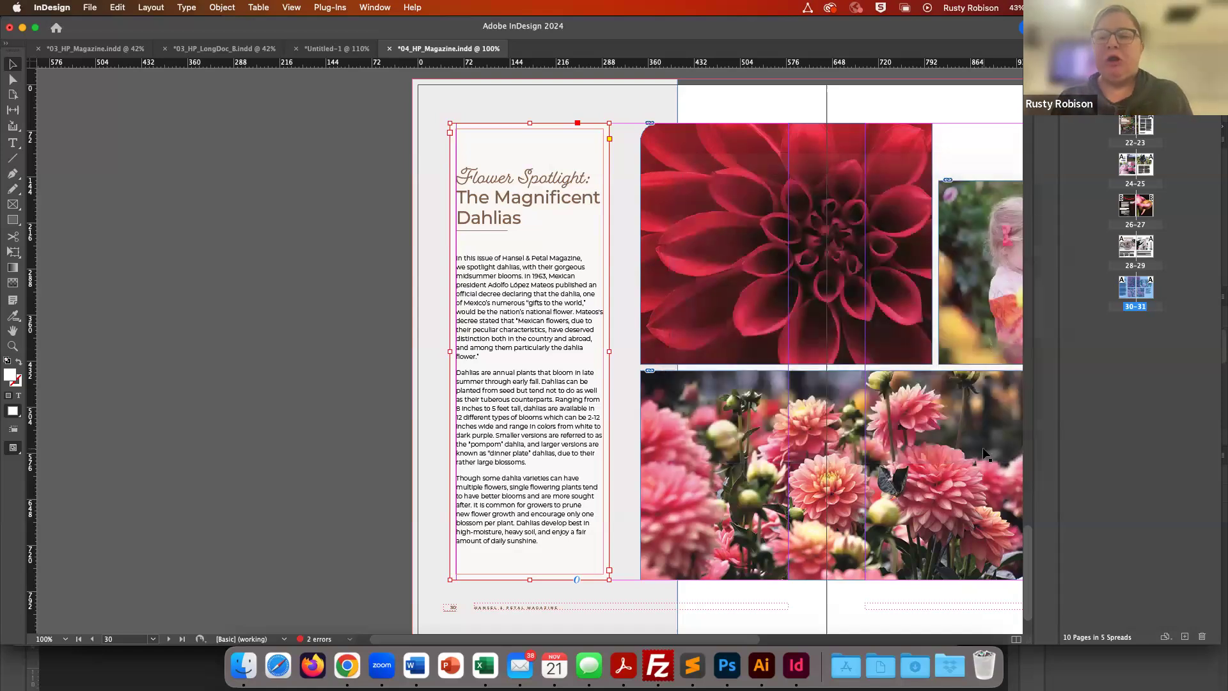
- Set the body text frame on page 29 to 3 fixed-number columns in Text Frame Options
double_click(1147, 256)
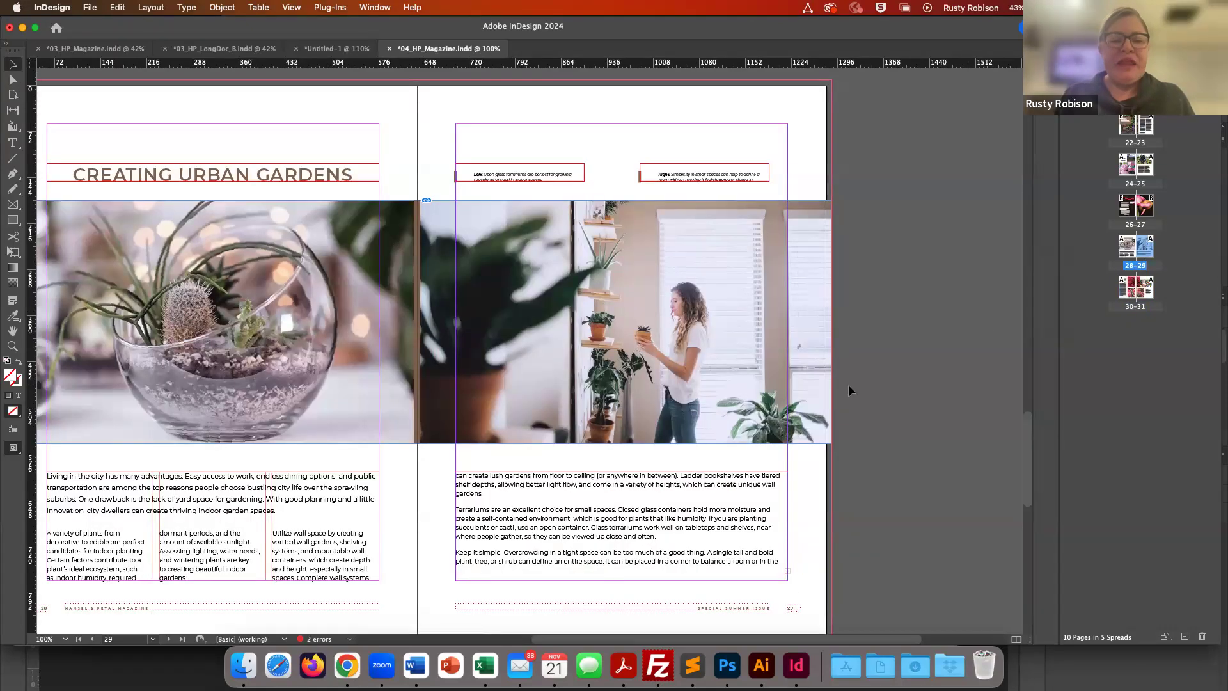
scroll(694, 455, "up", 1)
scroll(694, 455, "left", 5)
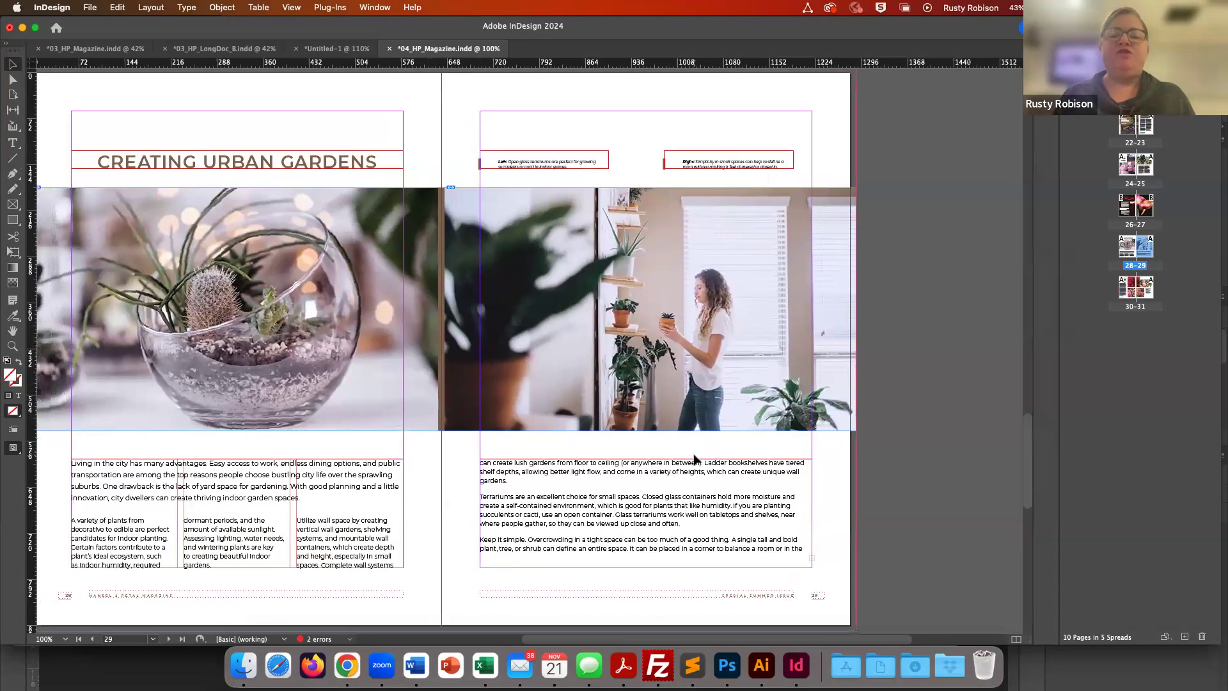
scroll(694, 455, "down", 1)
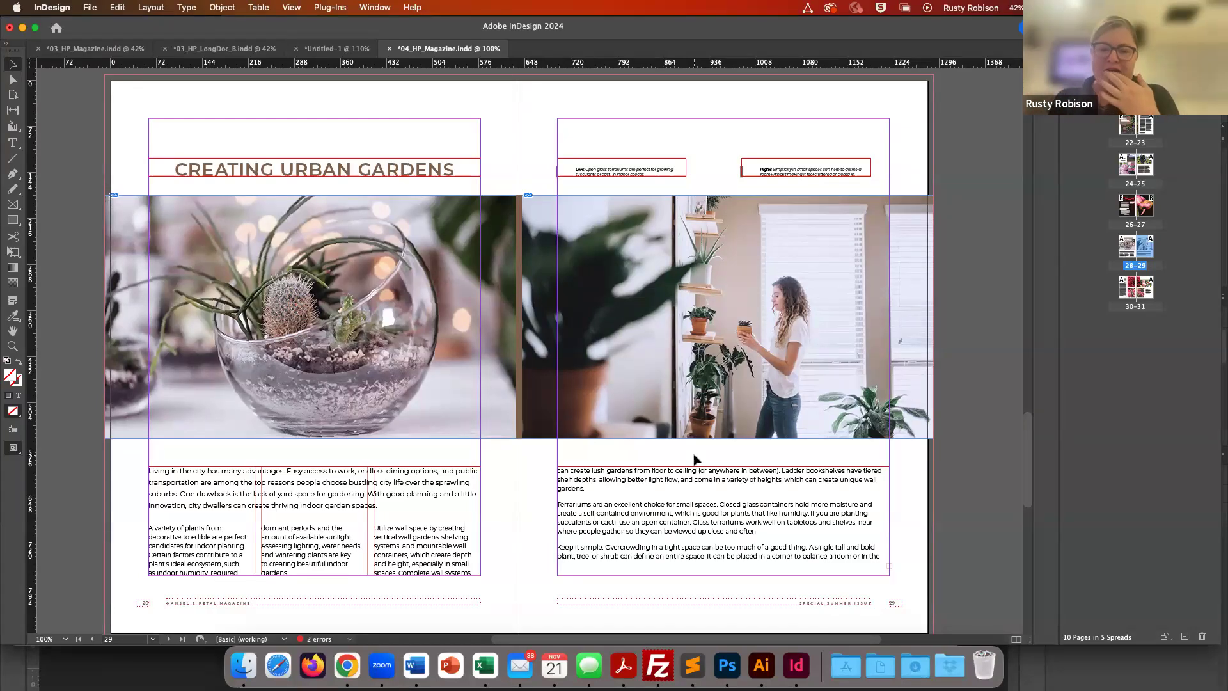
left_click(714, 514)
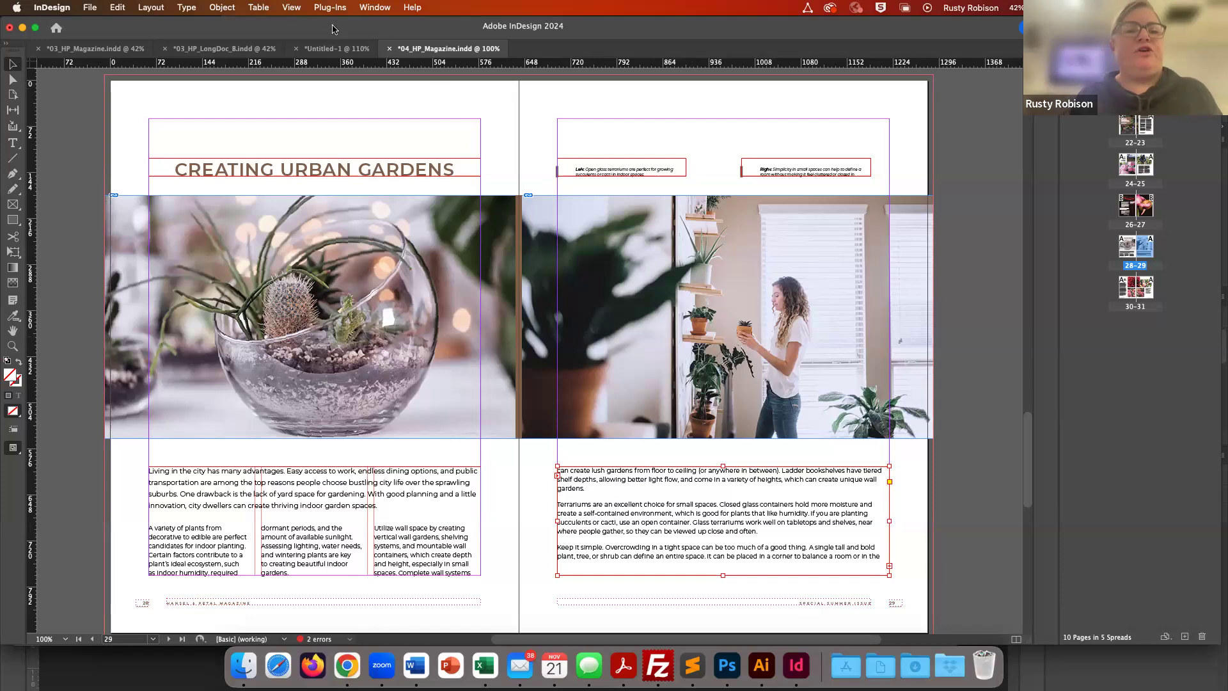
left_click(225, 9)
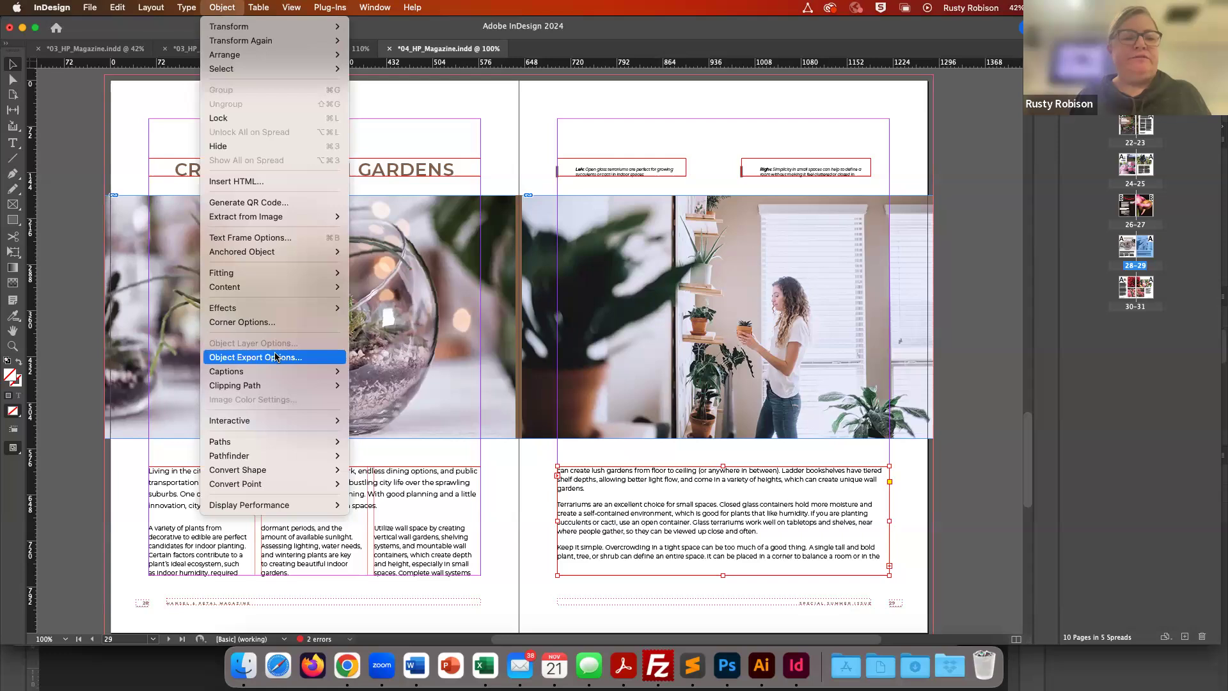
left_click(280, 238)
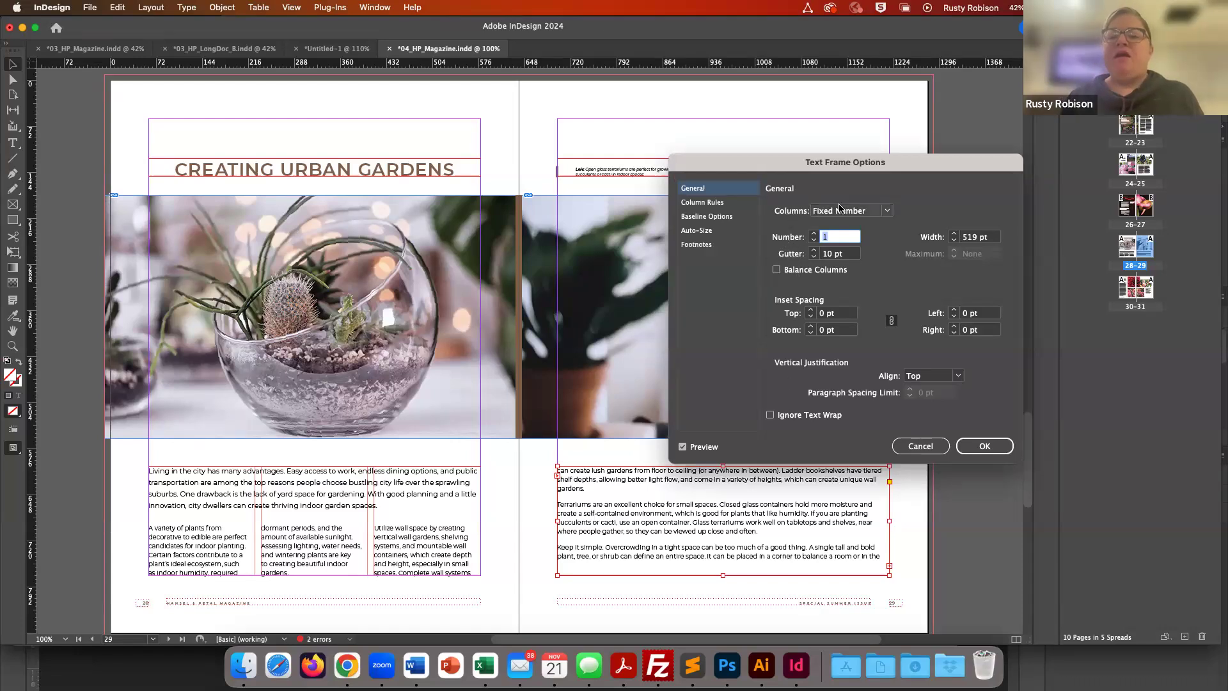
left_click(890, 213)
left_click(891, 213)
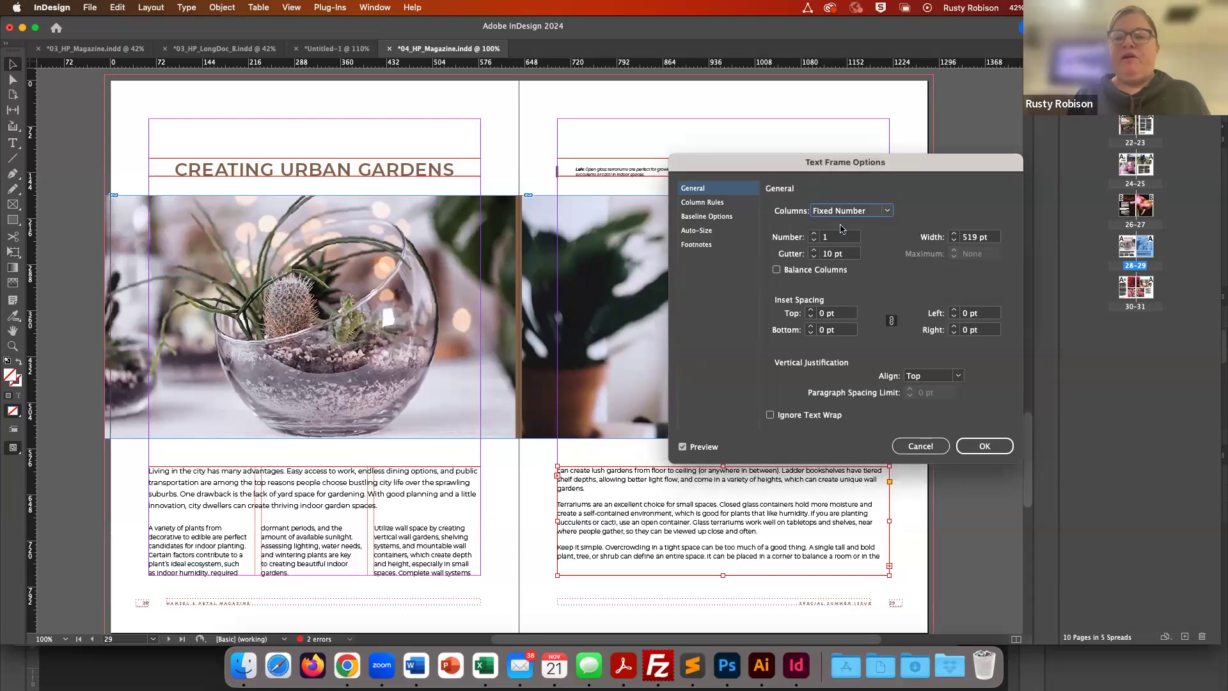
left_click(814, 234)
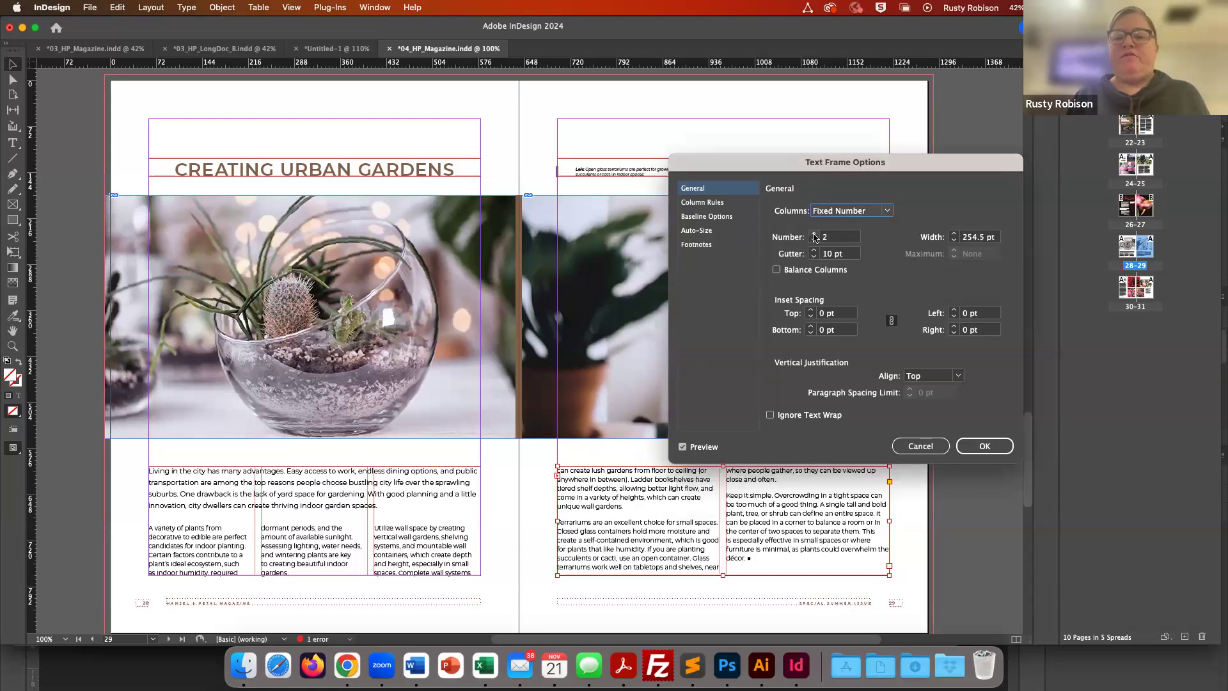
left_click(814, 234)
left_click(814, 234)
left_click(814, 234)
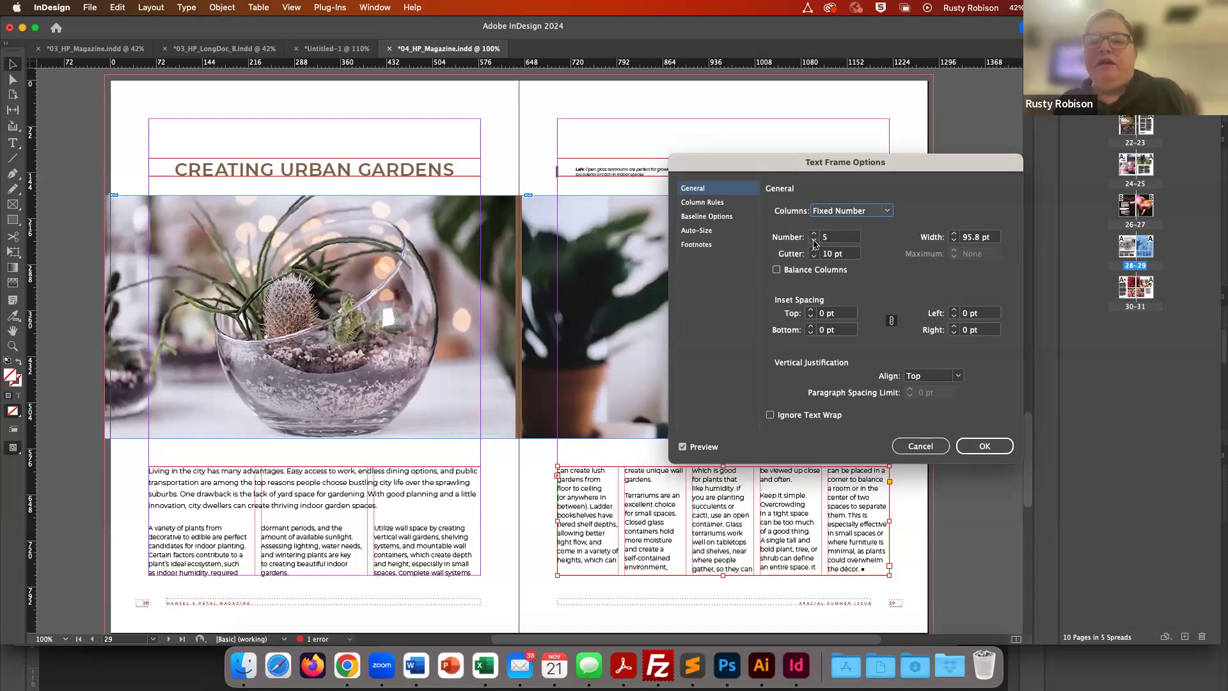
left_click(813, 243)
left_click(814, 242)
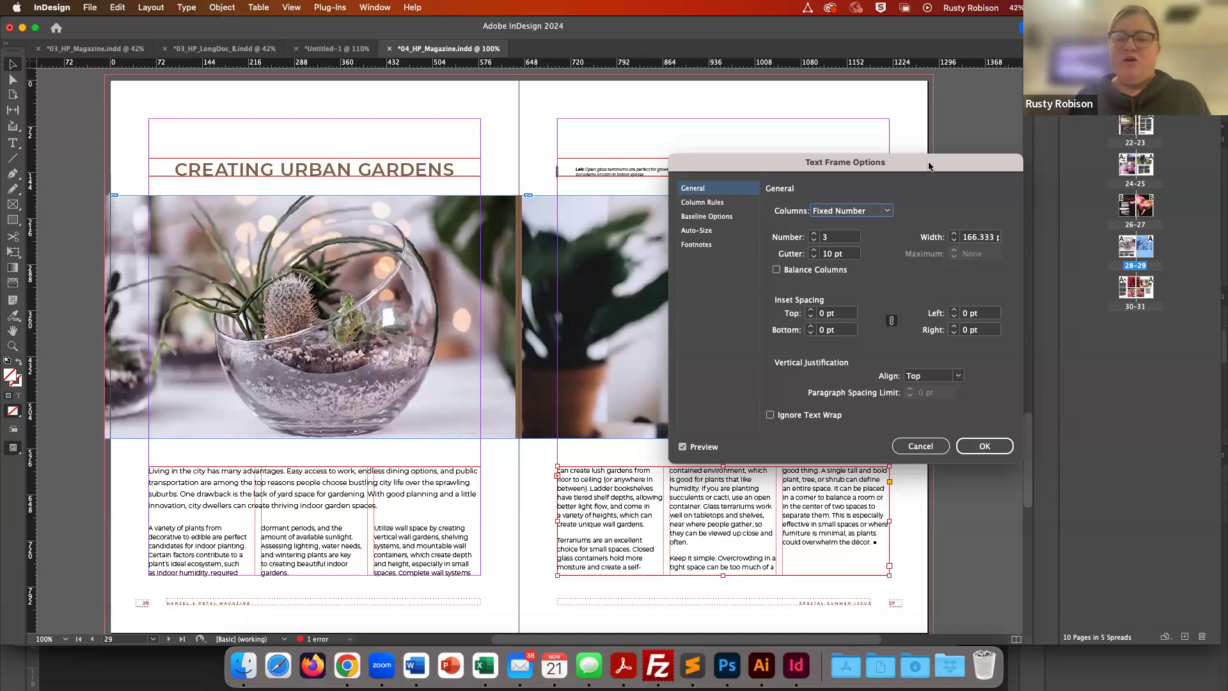
- Insert column rules with a 0.25 pt stroke weight and apply the text frame options
left_click(695, 204)
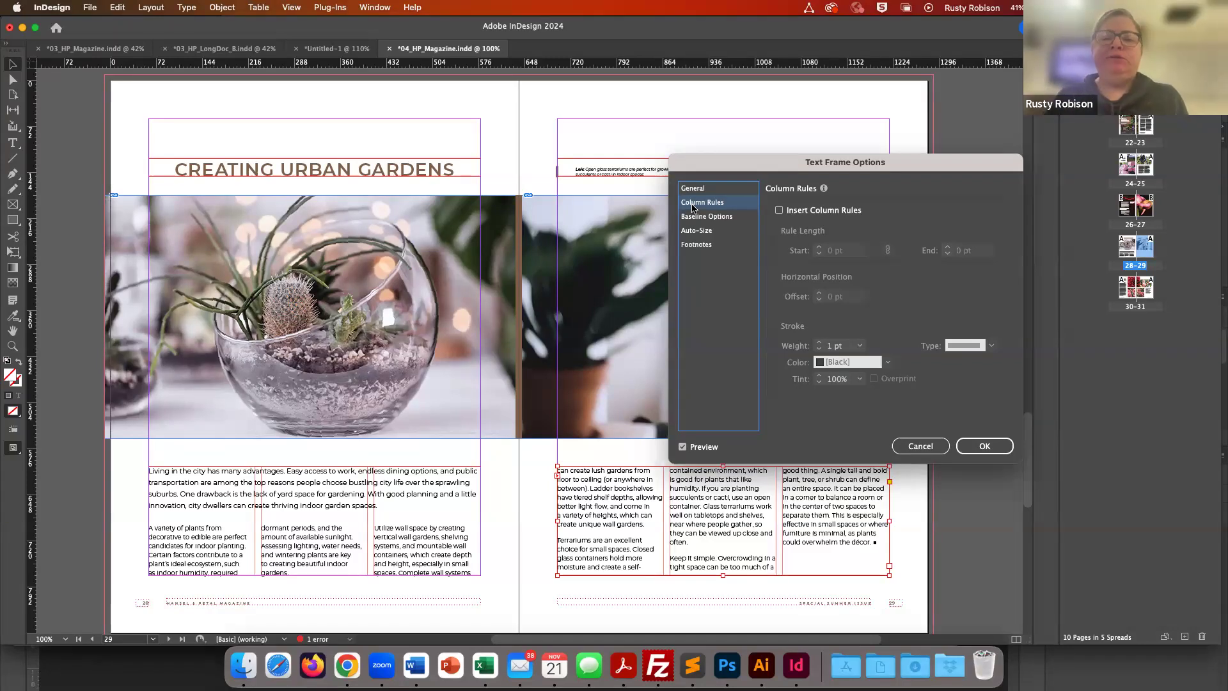
left_click(779, 210)
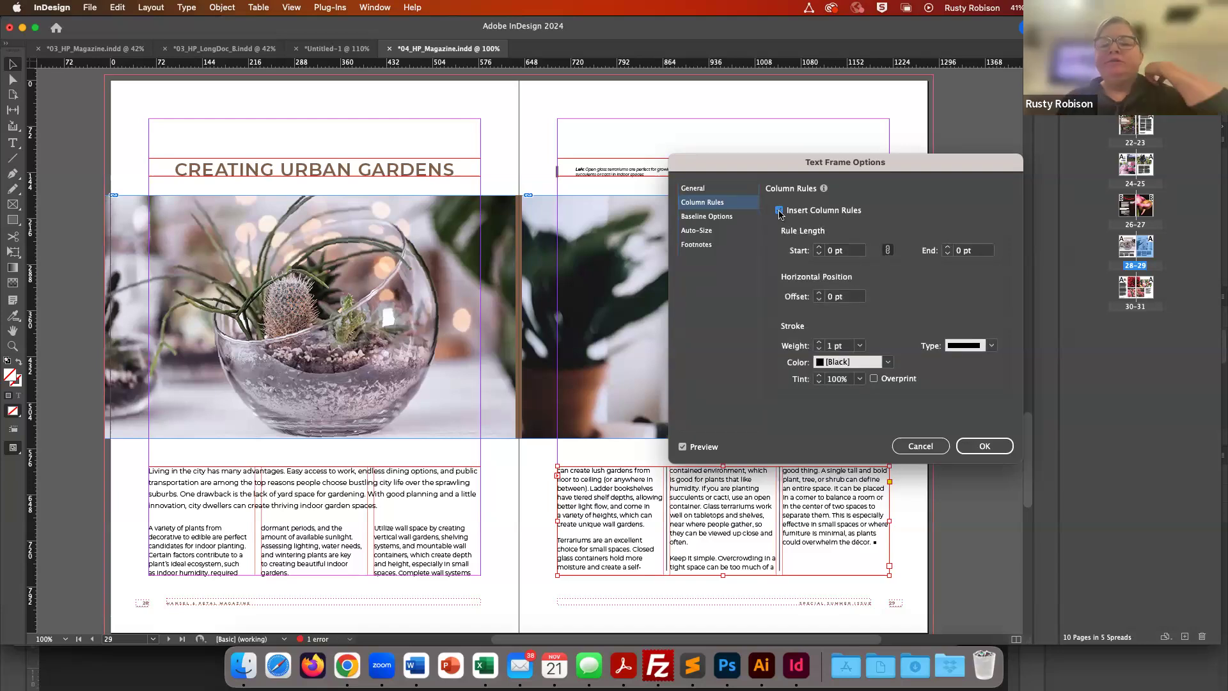
left_click(861, 346)
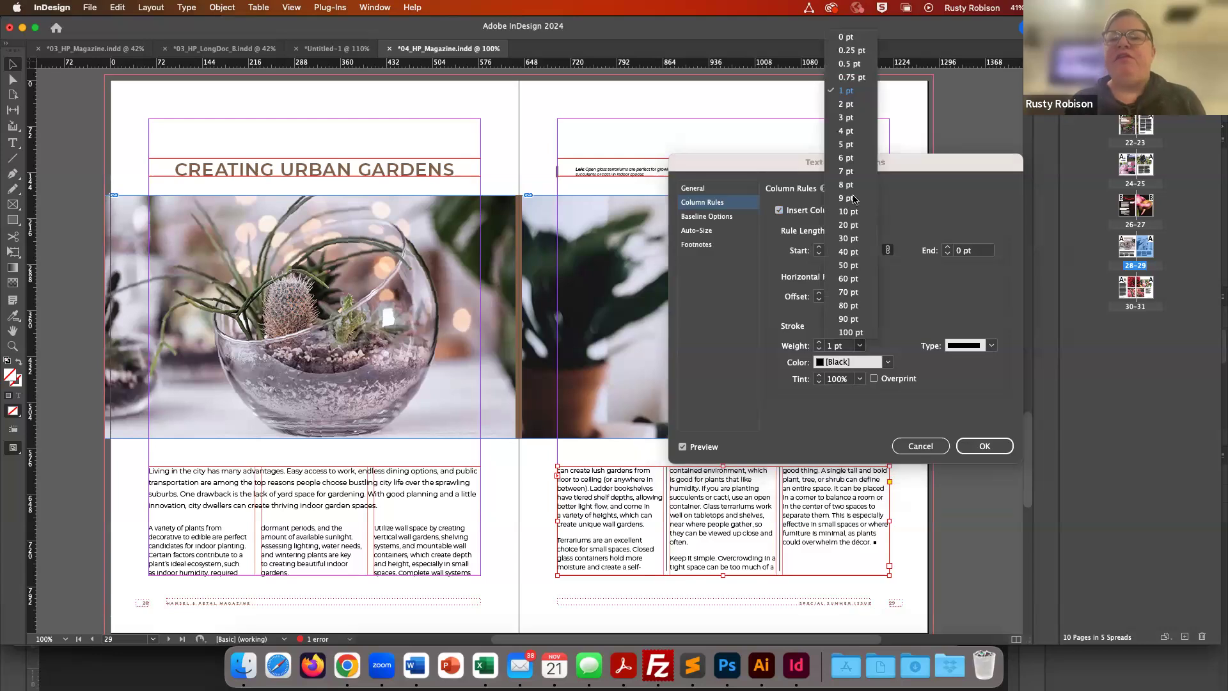
left_click(852, 51)
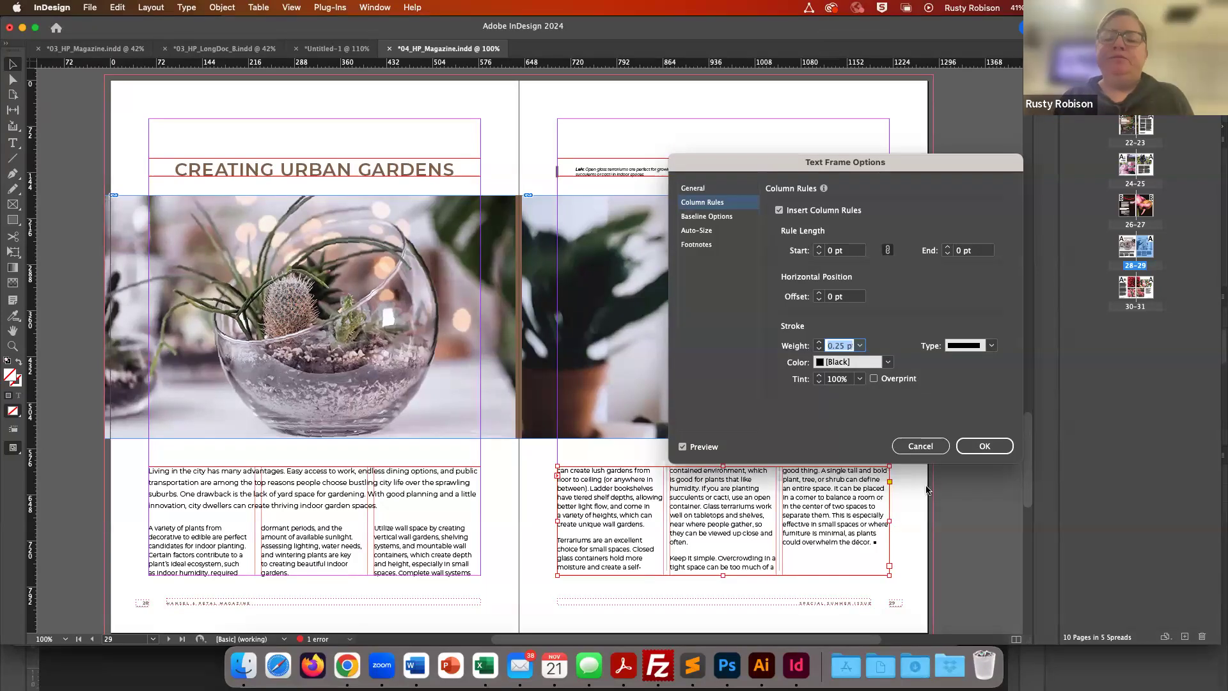
left_click(984, 447)
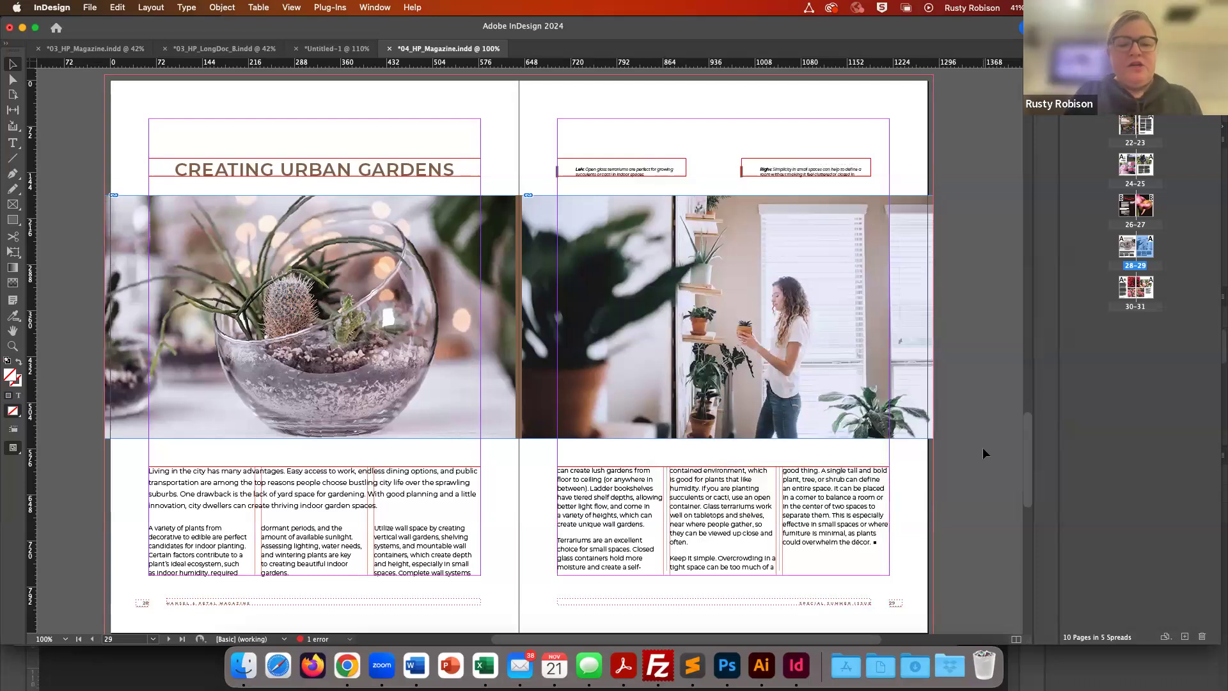
- Inspect the column rules on page 29 in Preview mode at 150% zoom
key("w")
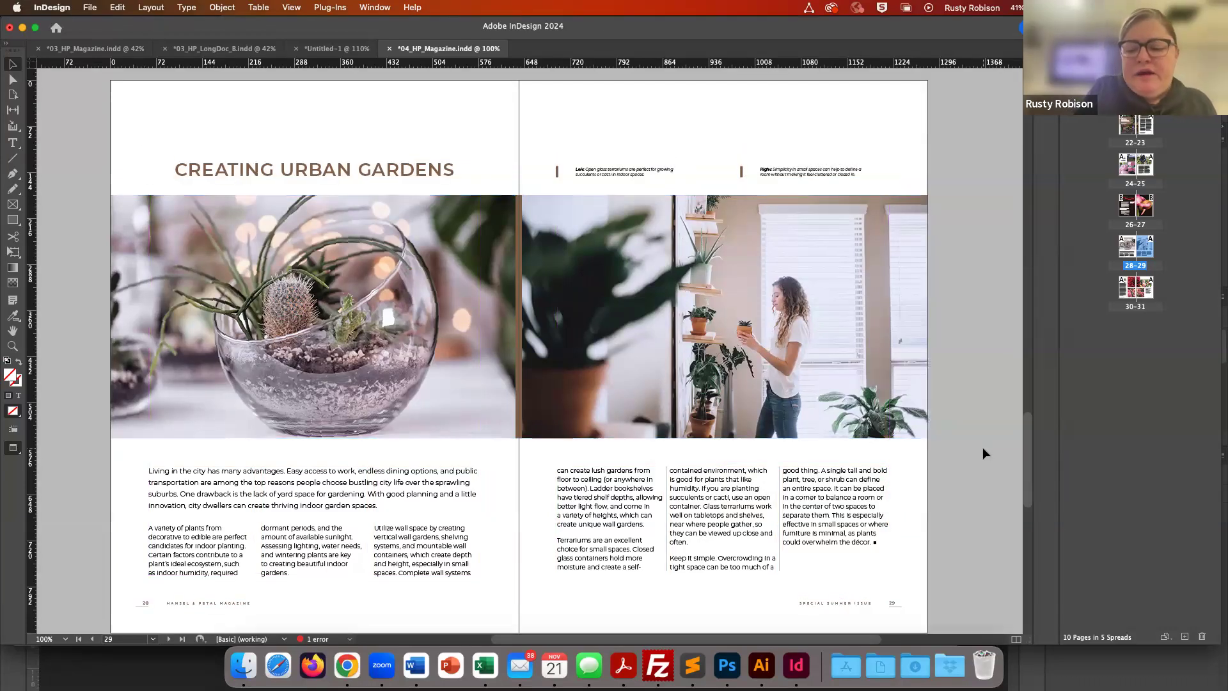
key("super+equal")
key("super+equal")
scroll(986, 454, "down", 6)
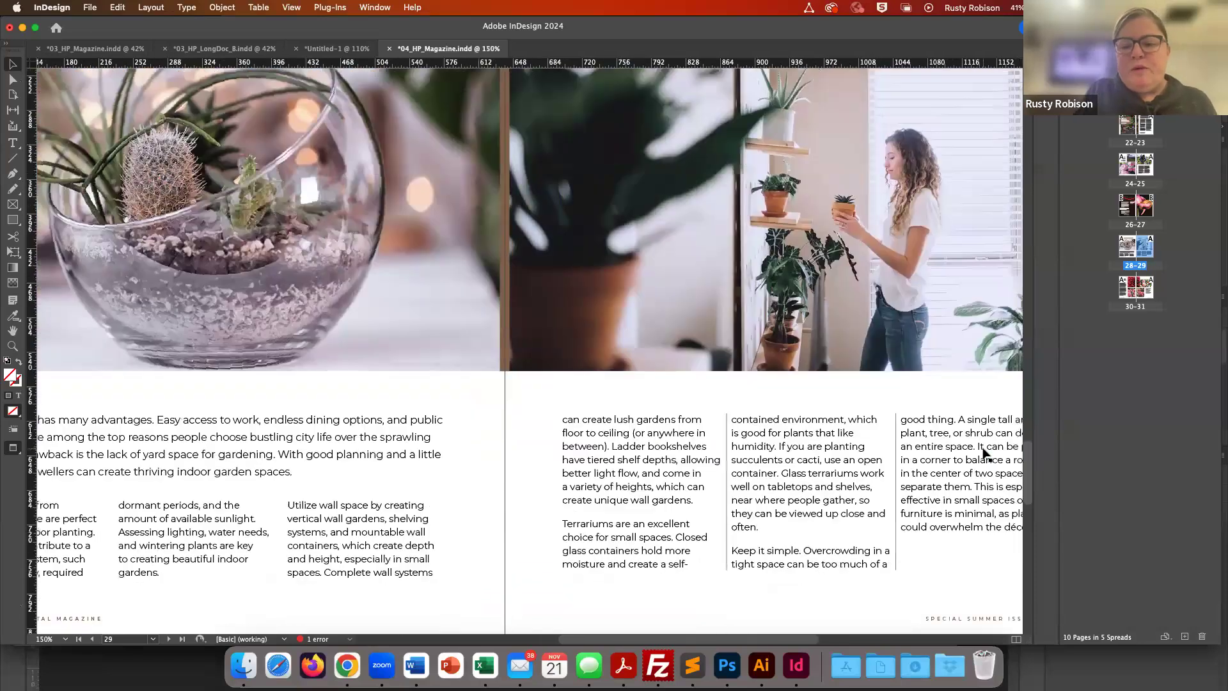
scroll(985, 454, "up", 3)
scroll(986, 454, "right", 1)
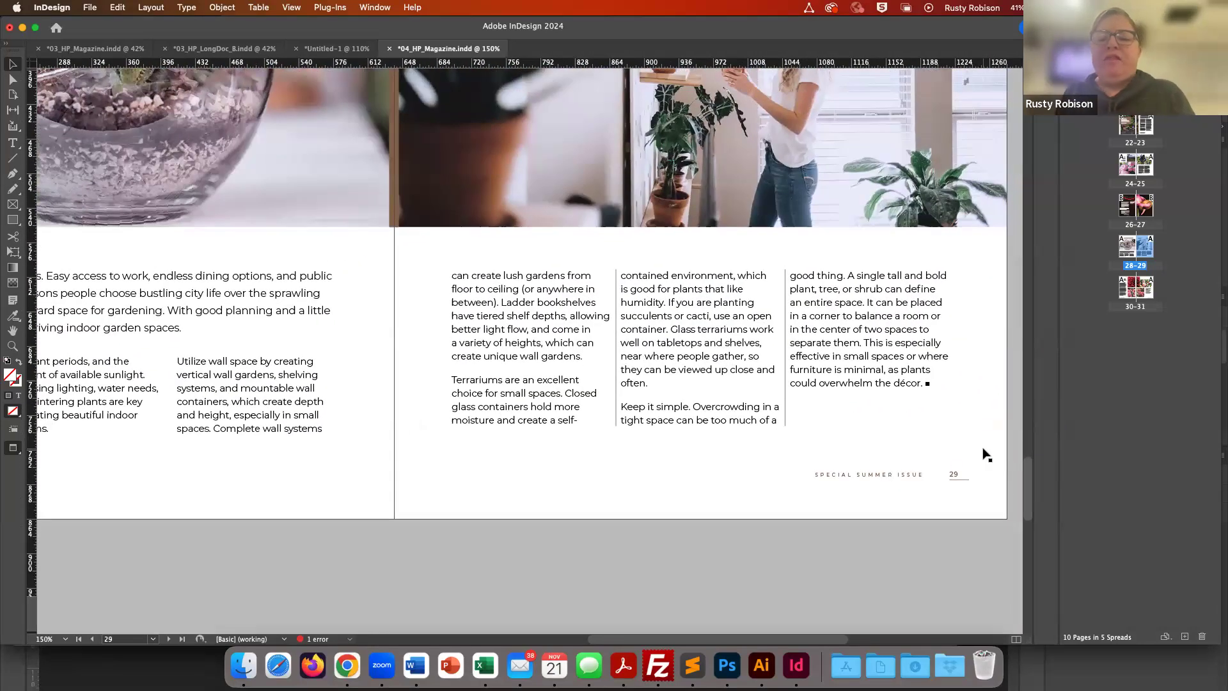
- Try shortening the three-column text frame by moving its bottom edge up, then undo it
left_click(728, 417)
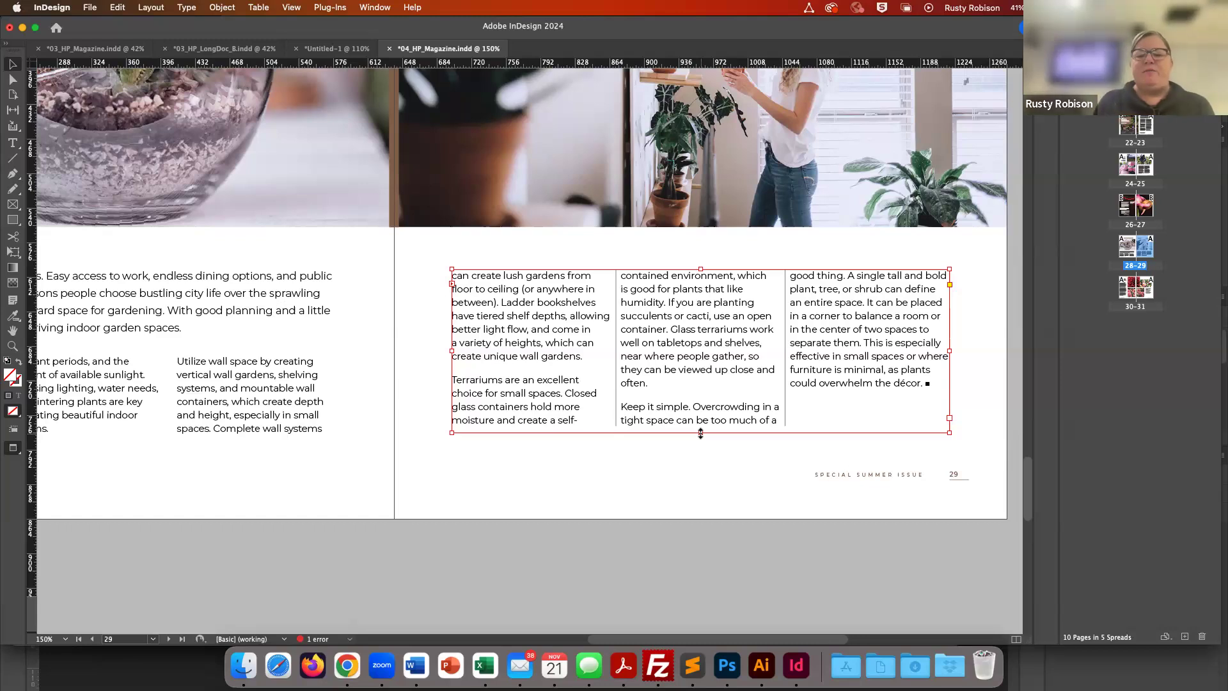
left_click_drag(701, 433, 699, 384)
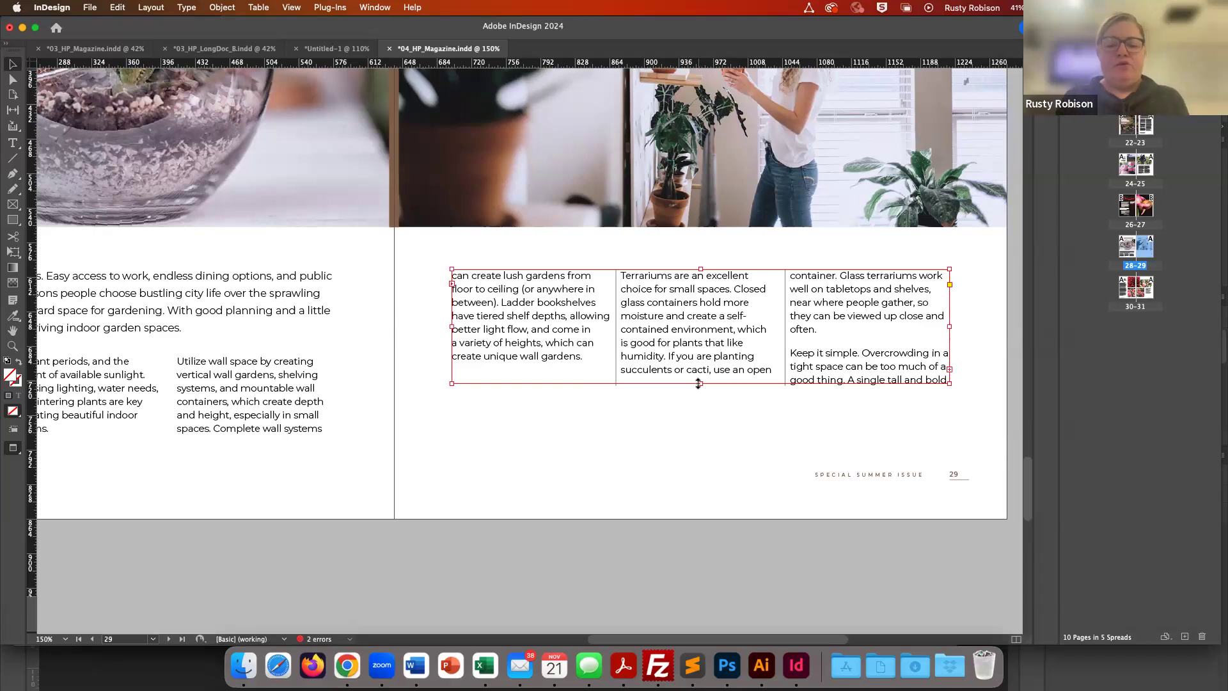
key("super+z")
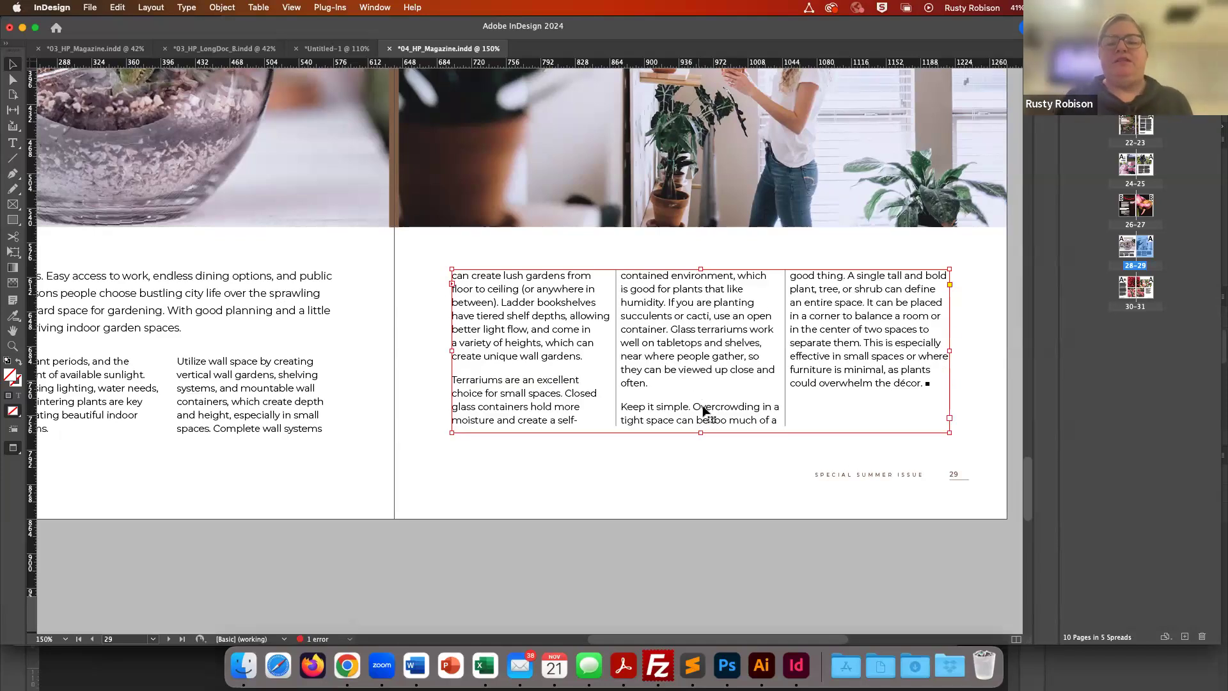
left_click(696, 463)
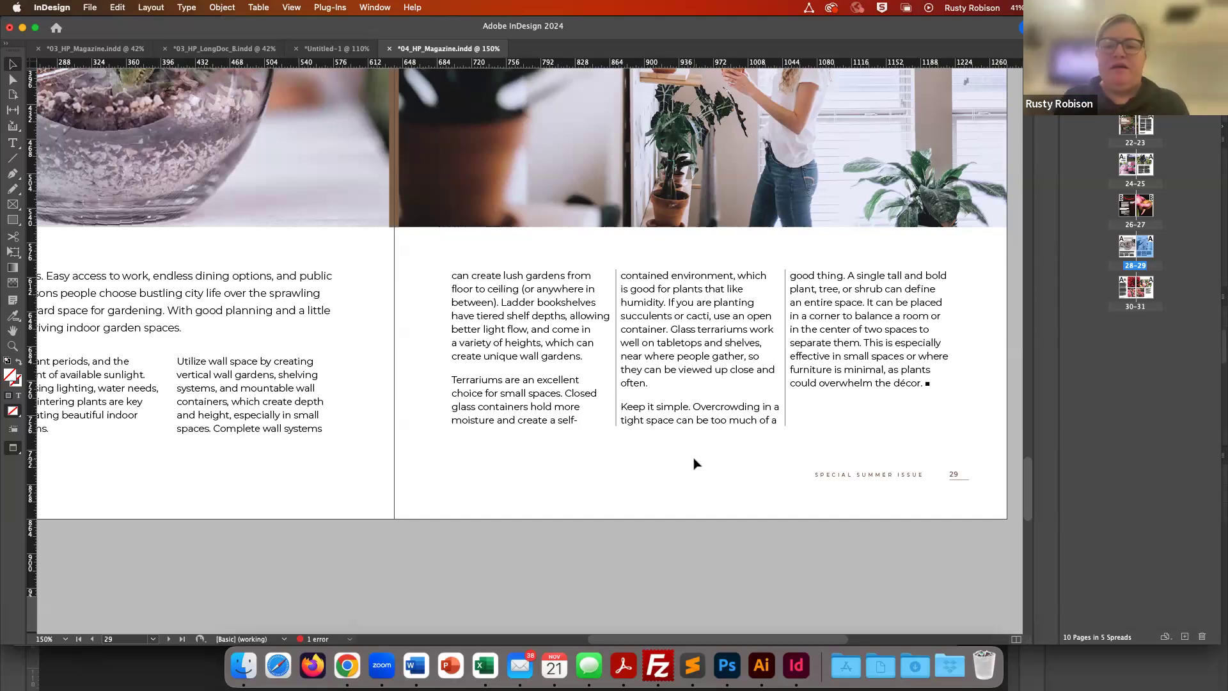
- Open 04_HP_LongDoc.indd from the 04 folder
key("super+0")
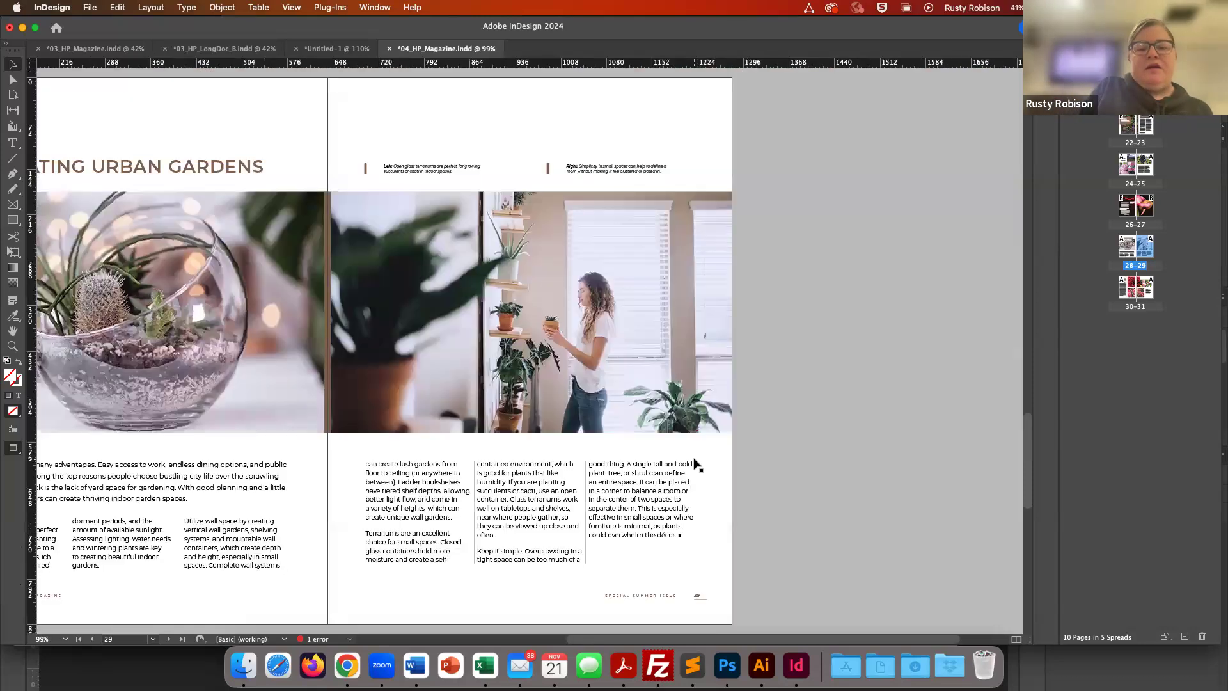
scroll(654, 478, "left", 5)
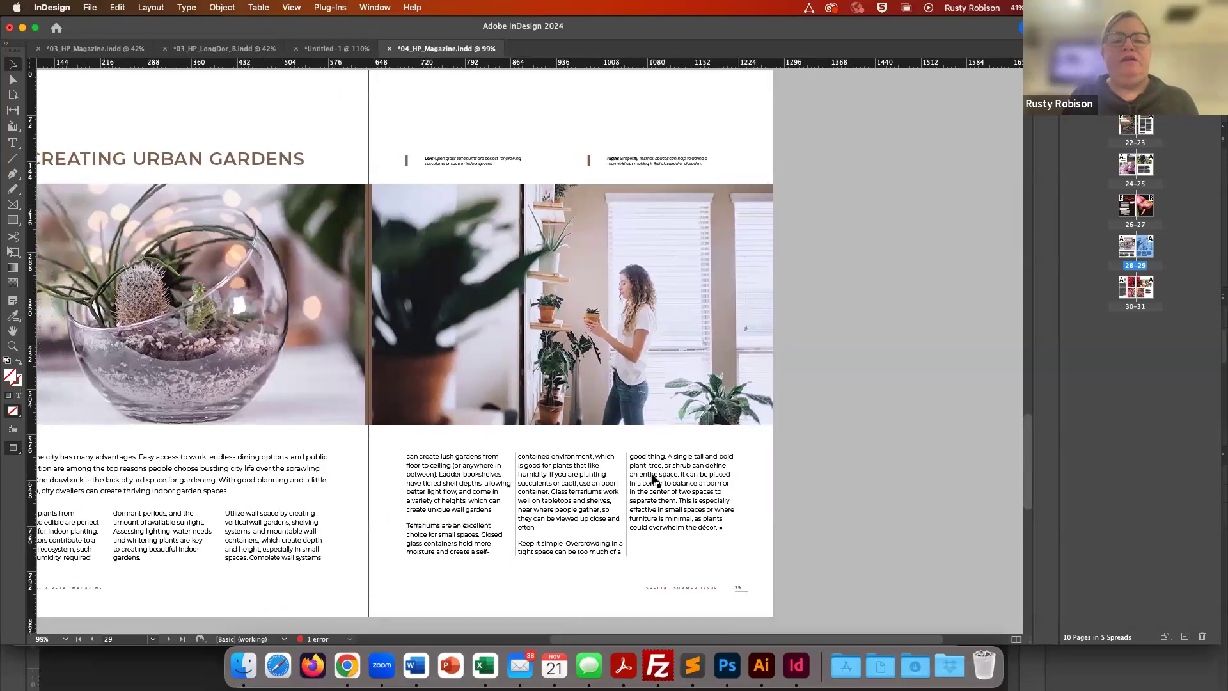
scroll(654, 478, "left", 4)
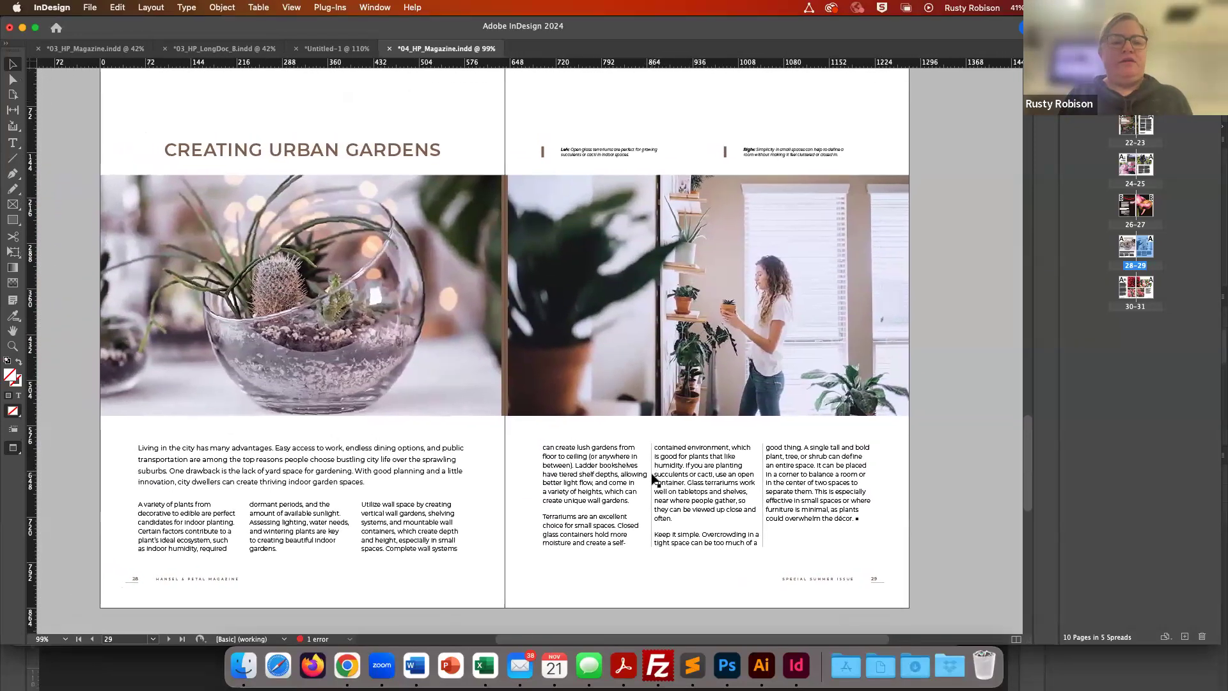
scroll(654, 478, "up", 1)
key("super+o")
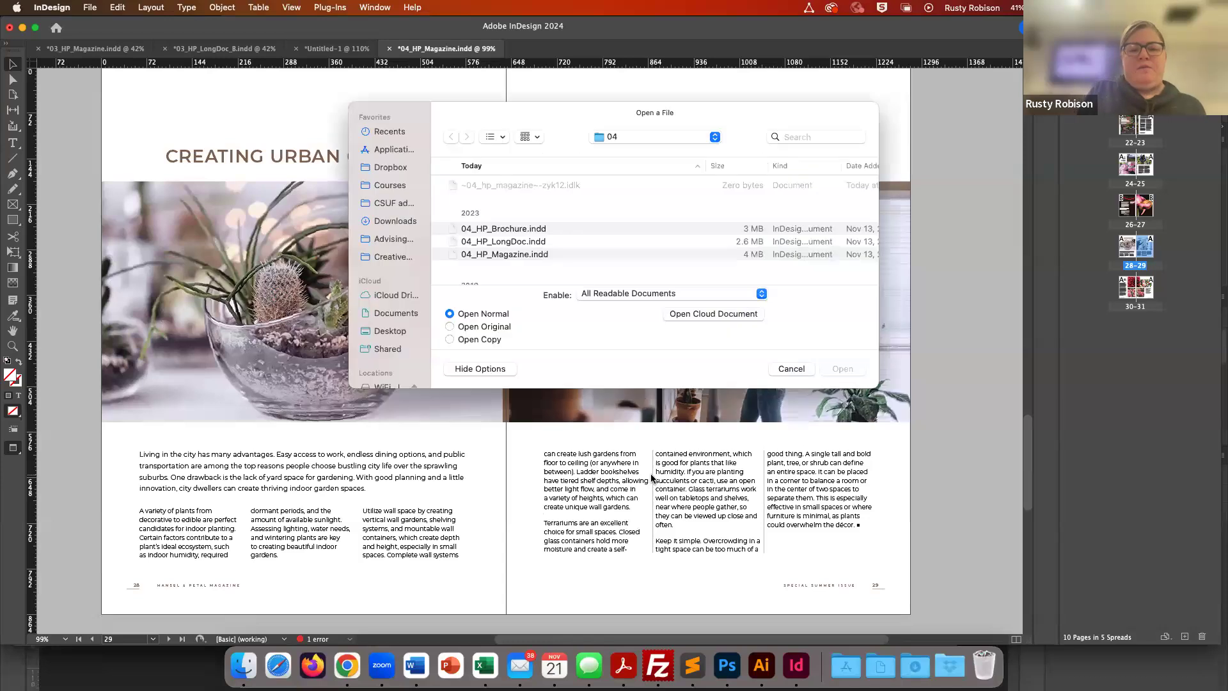
left_click(453, 245)
double_click(453, 244)
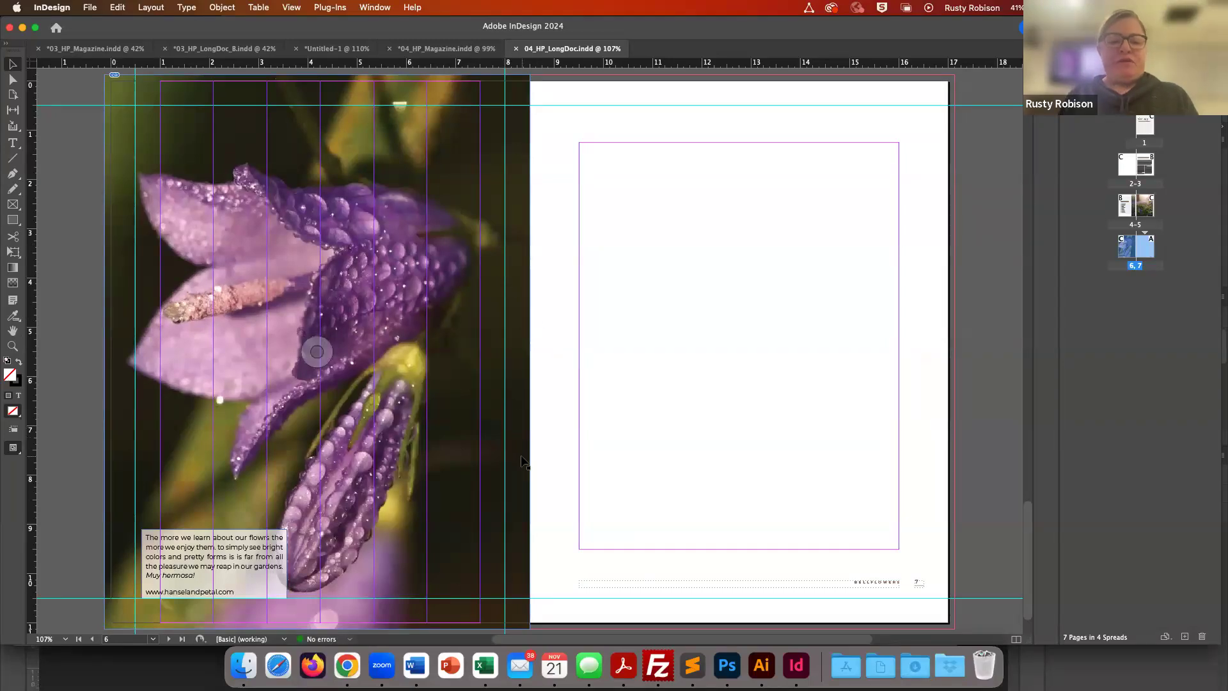
- Insert a copyright symbol after "Petal" in the opening paragraph of the dahlias article on page 30 of 04_HP_Magazine
left_click(446, 50)
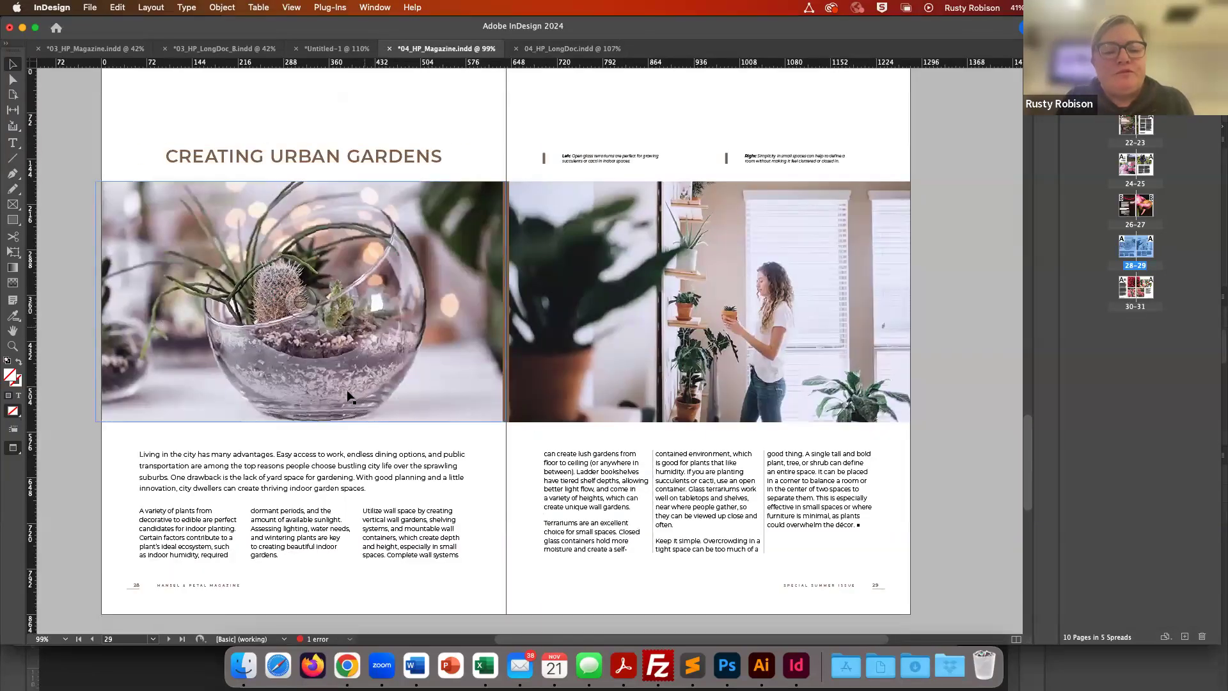
scroll(493, 330, "up", 10)
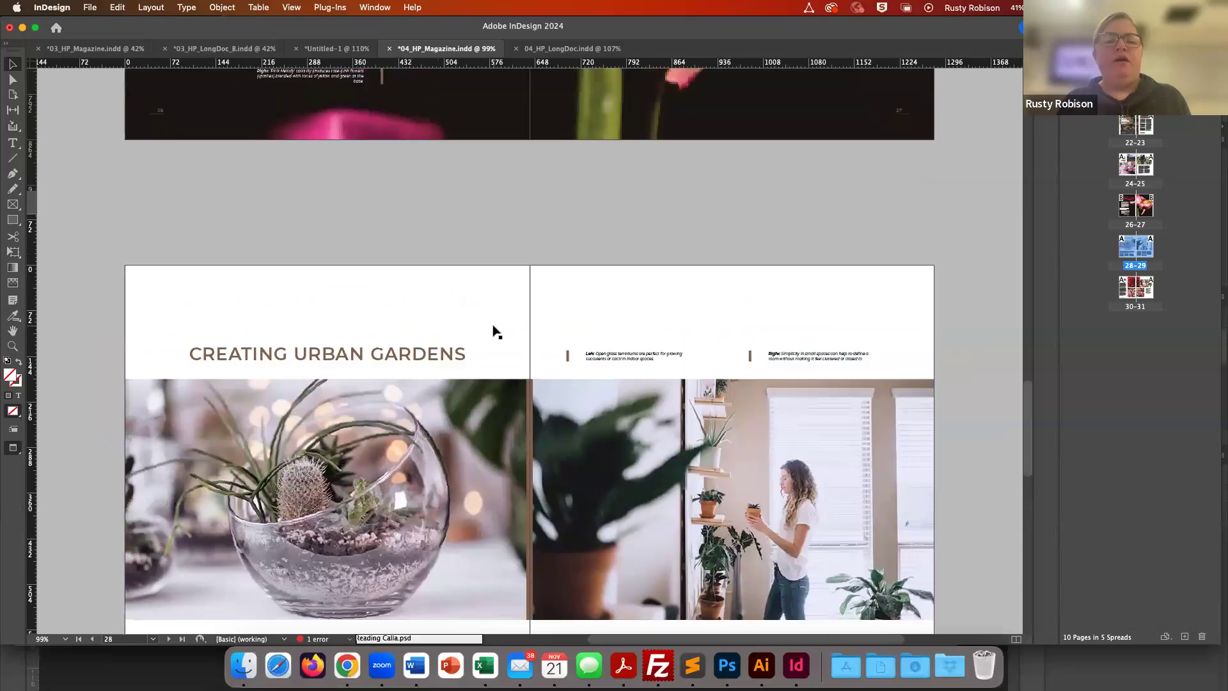
scroll(493, 329, "up", 10)
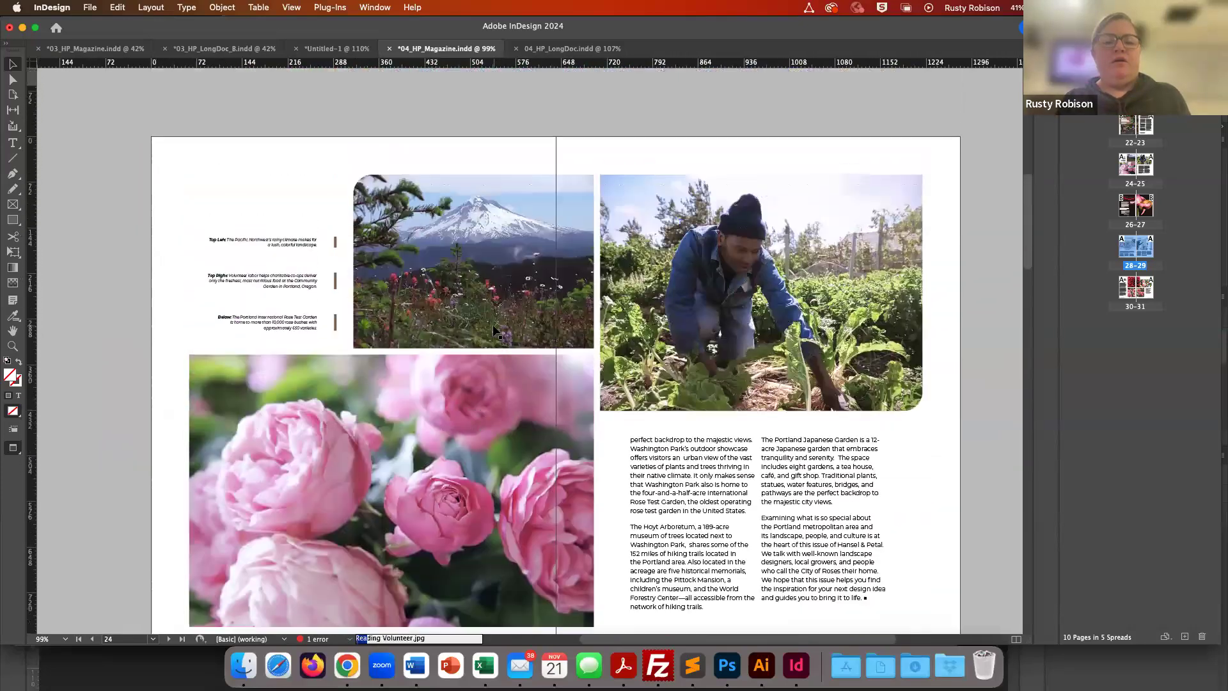
scroll(495, 329, "up", 10)
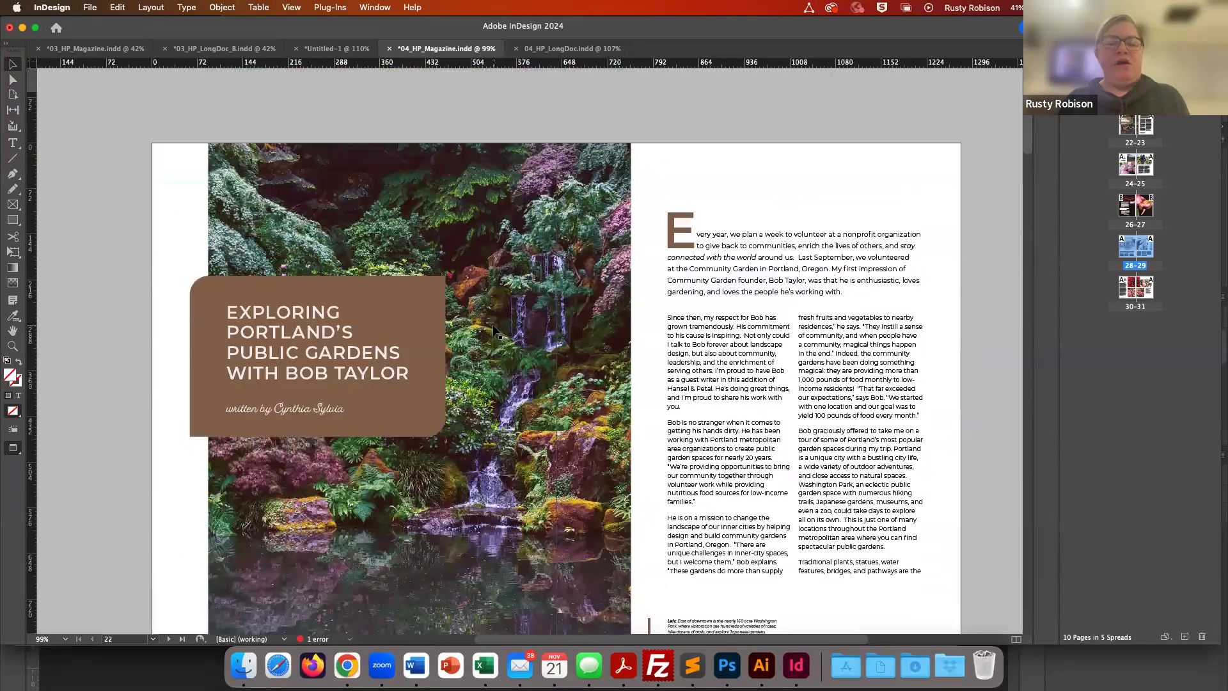
scroll(493, 330, "down", 20)
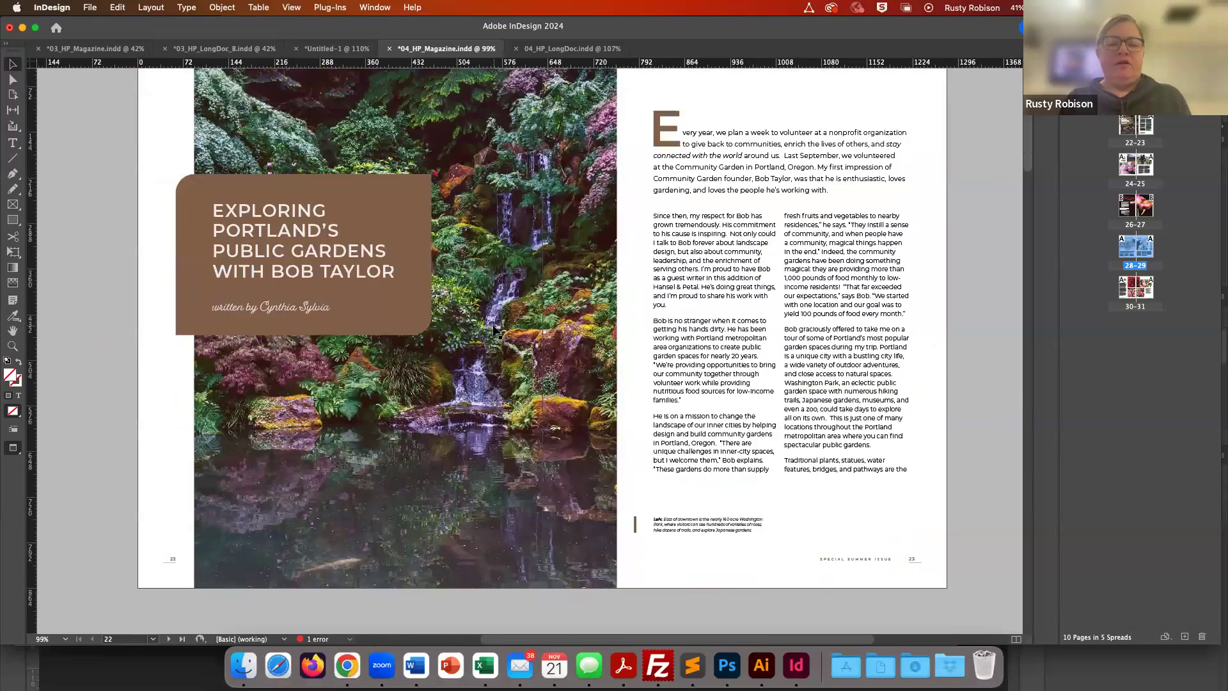
scroll(497, 330, "down", 8)
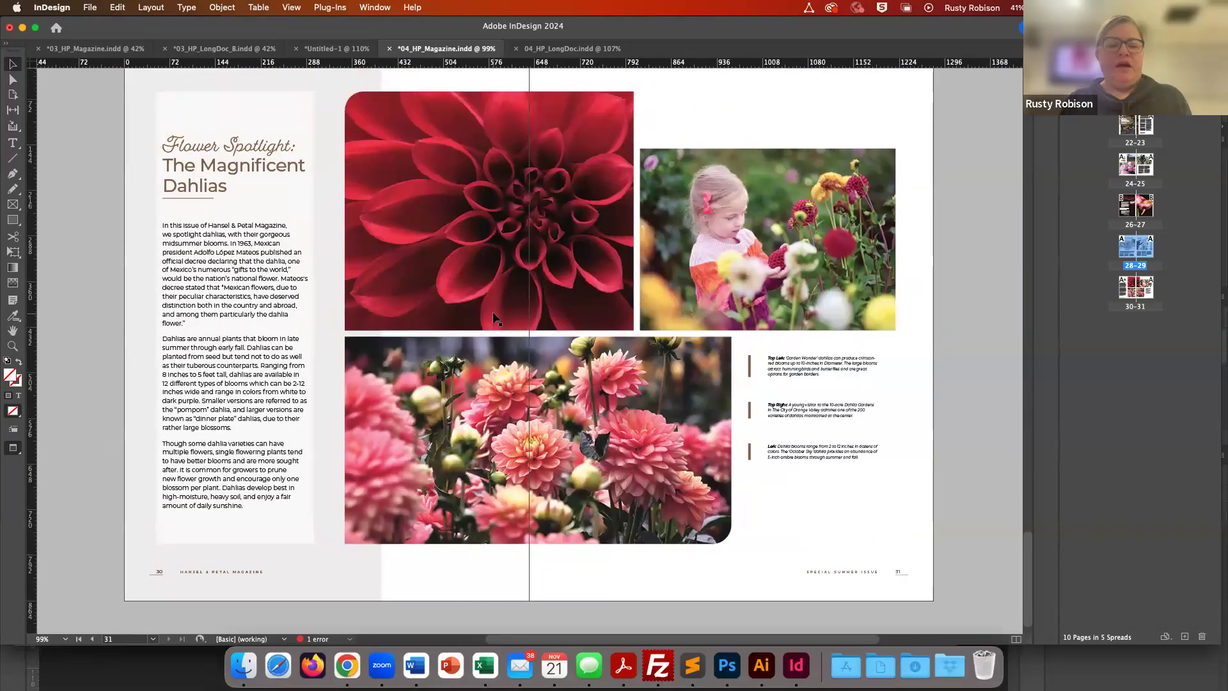
scroll(493, 312, "down", 2)
left_click(286, 425)
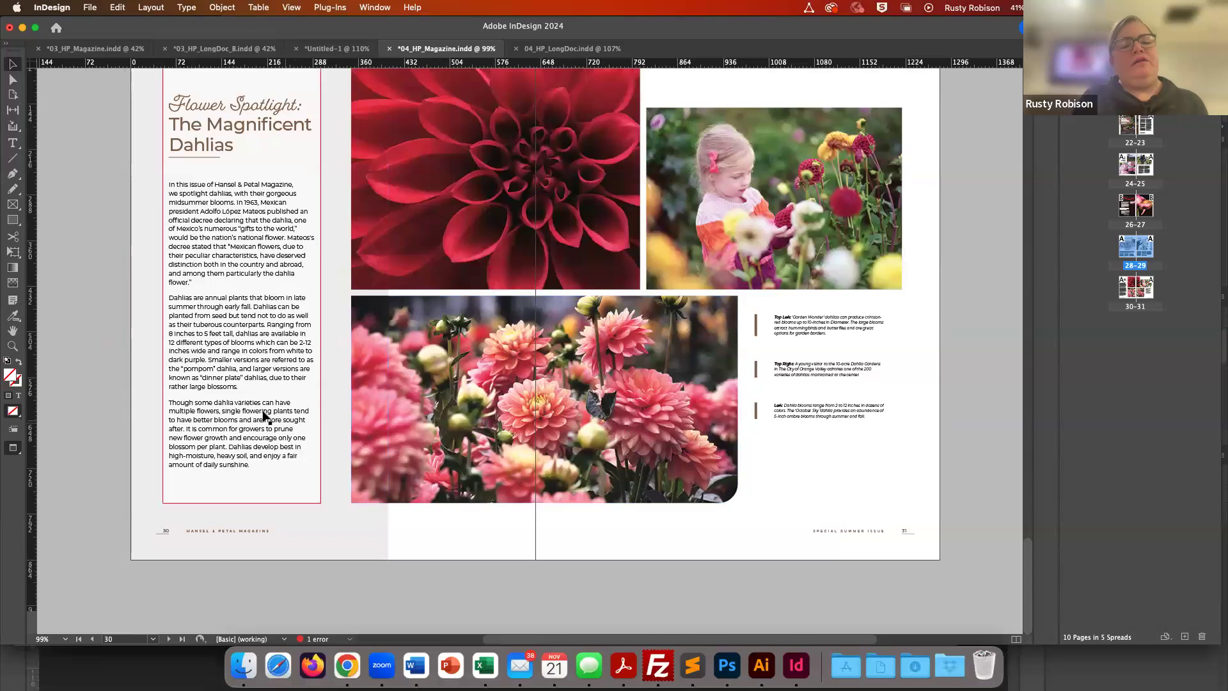
left_click(263, 432)
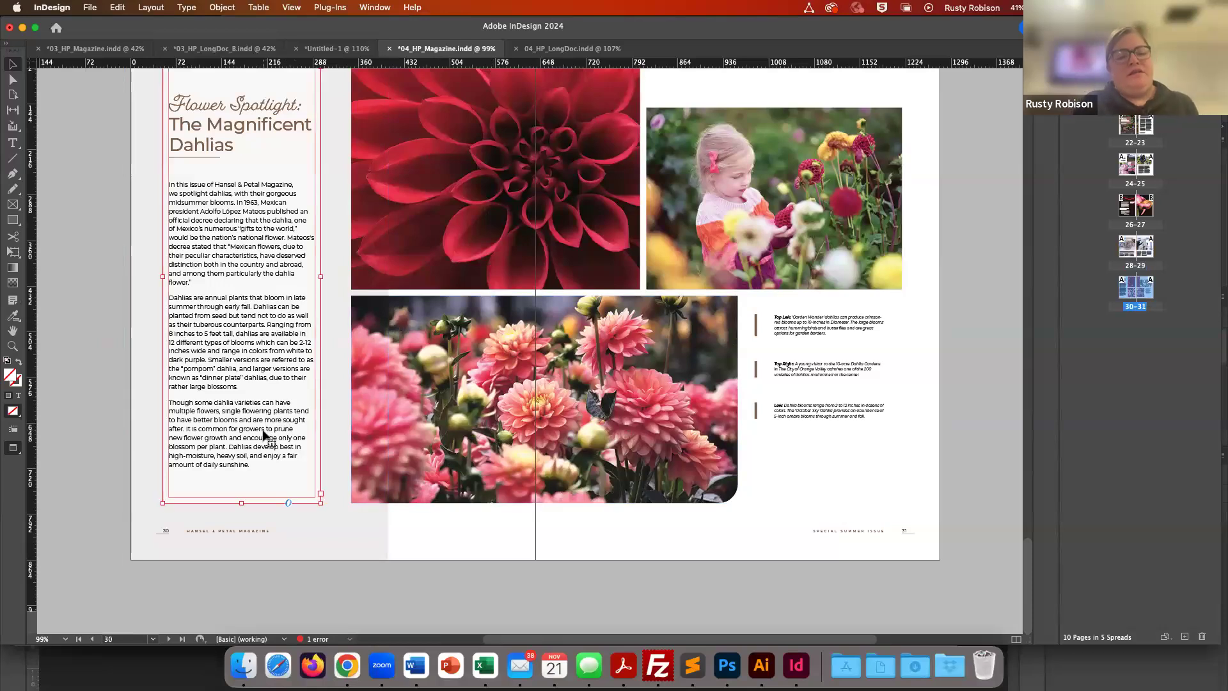
double_click(250, 465)
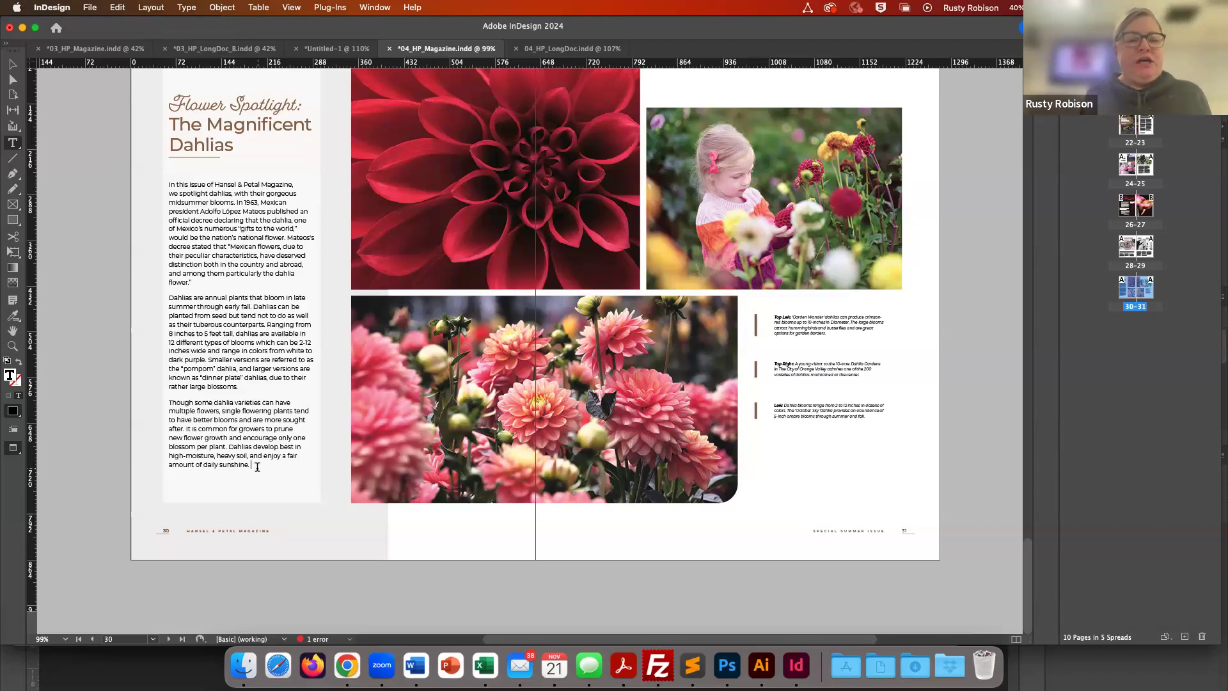
left_click(257, 468)
key("super+equal")
key("super+equal")
key("super+equal")
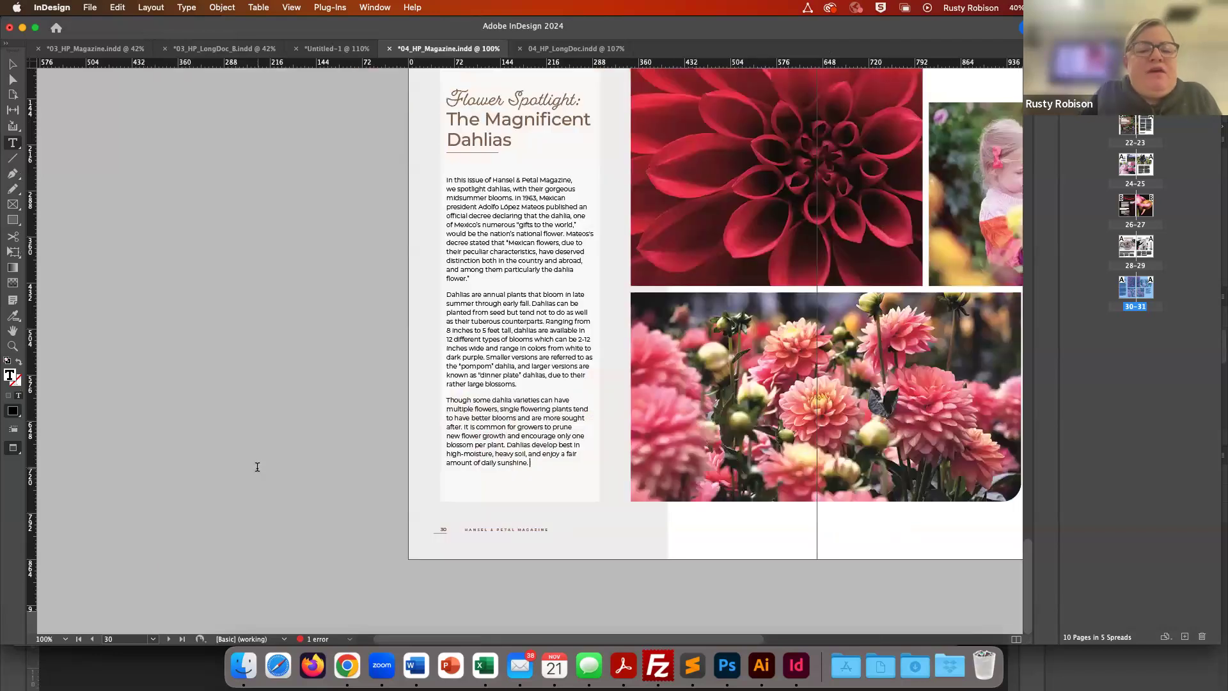
key("super+equal")
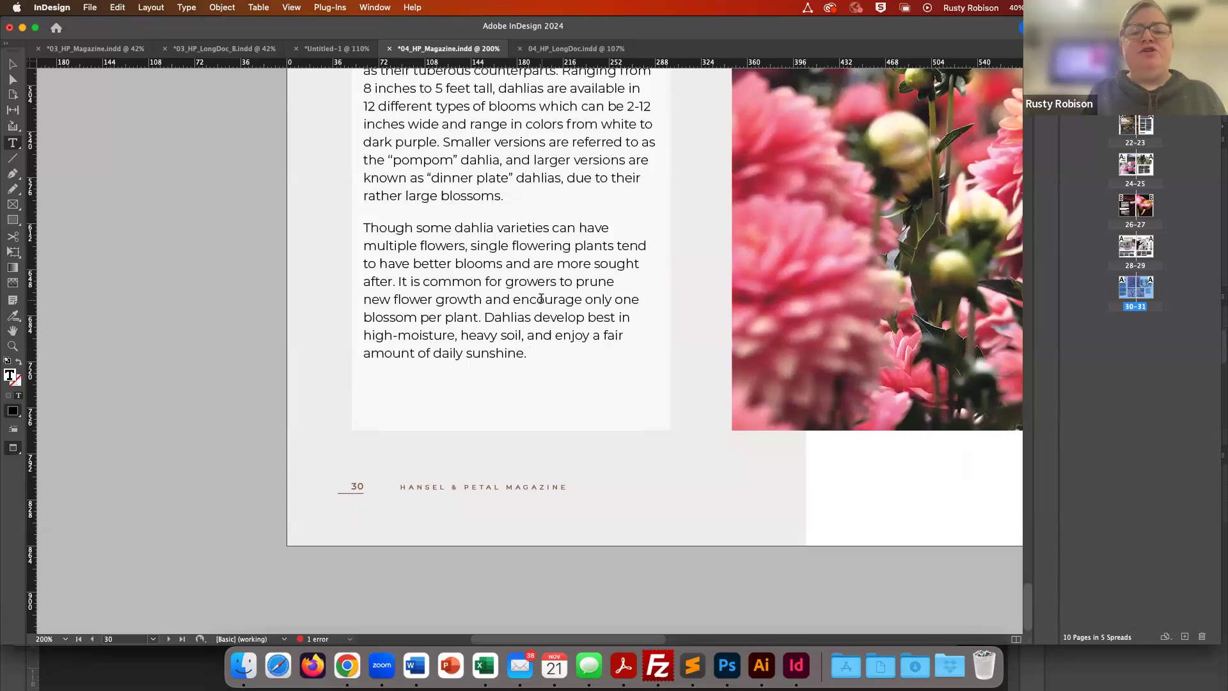
scroll(542, 299, "up", 5)
scroll(541, 299, "down", 5)
scroll(542, 299, "right", 2)
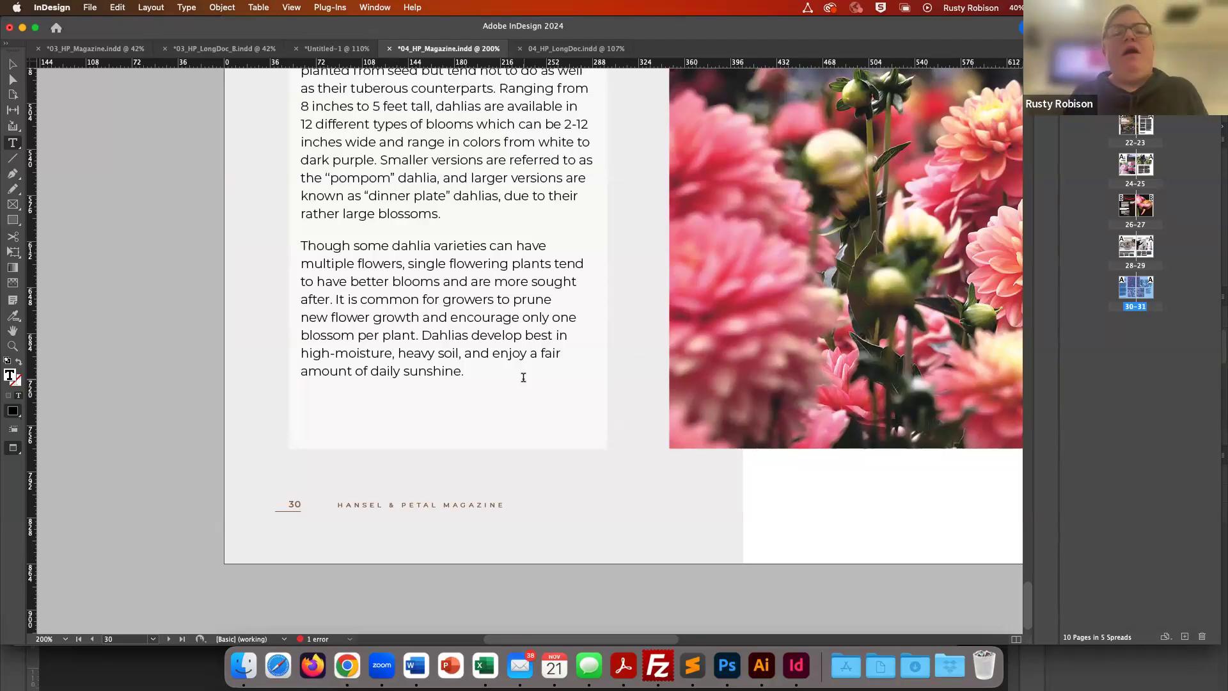
scroll(524, 377, "up", 10)
scroll(531, 365, "left", 2)
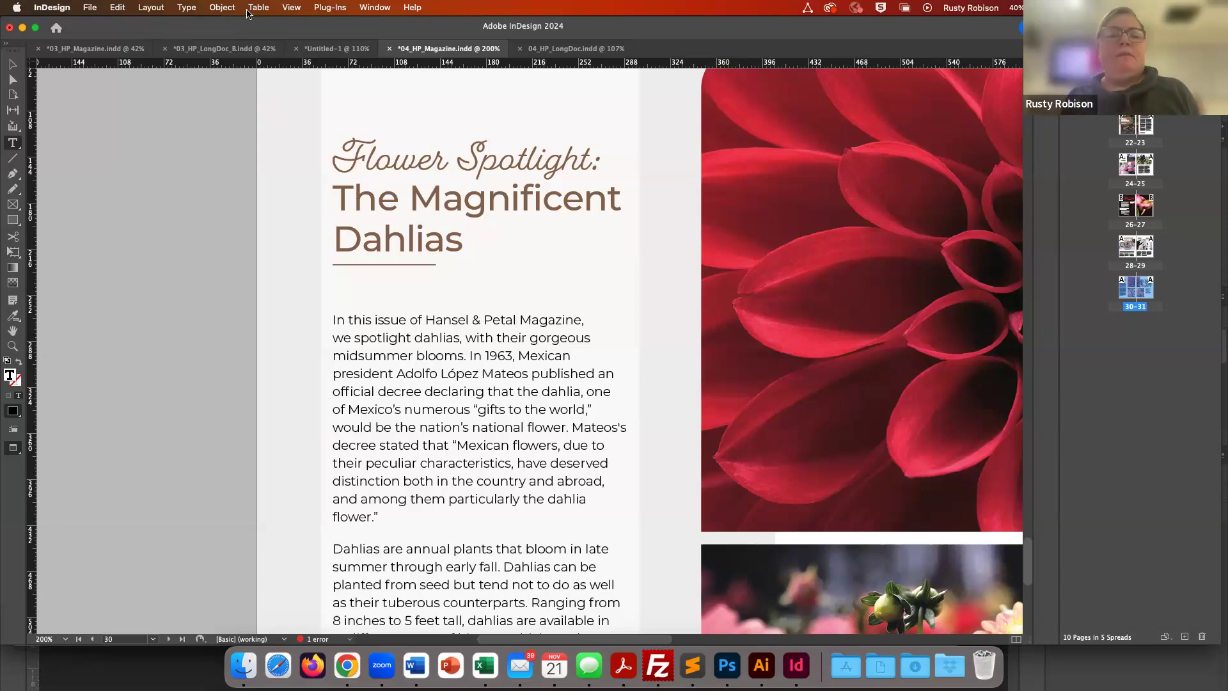
left_click(190, 11)
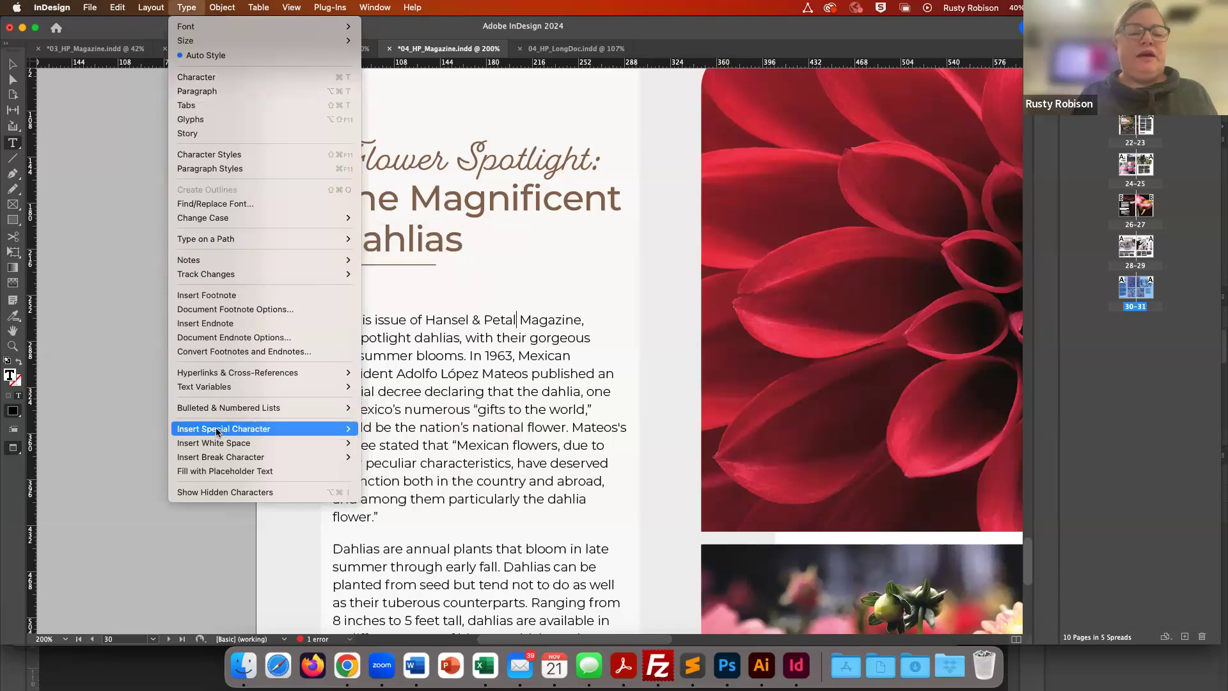
mouse_move(217, 433)
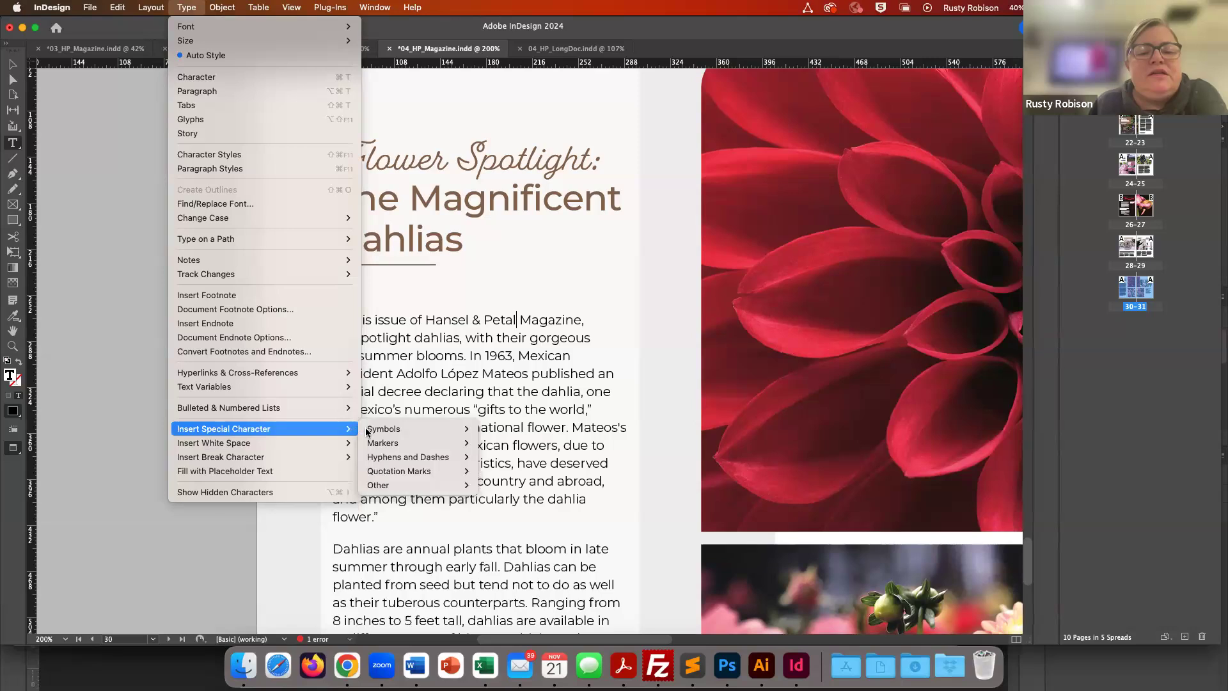
mouse_move(387, 482)
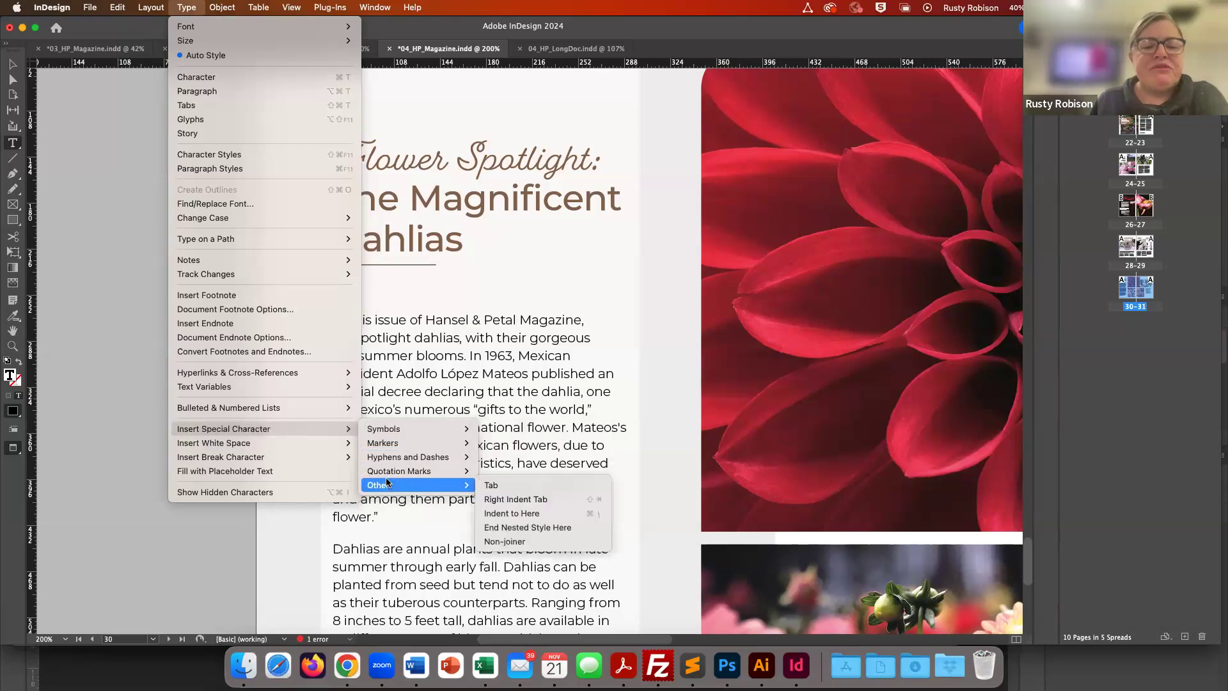
mouse_move(389, 428)
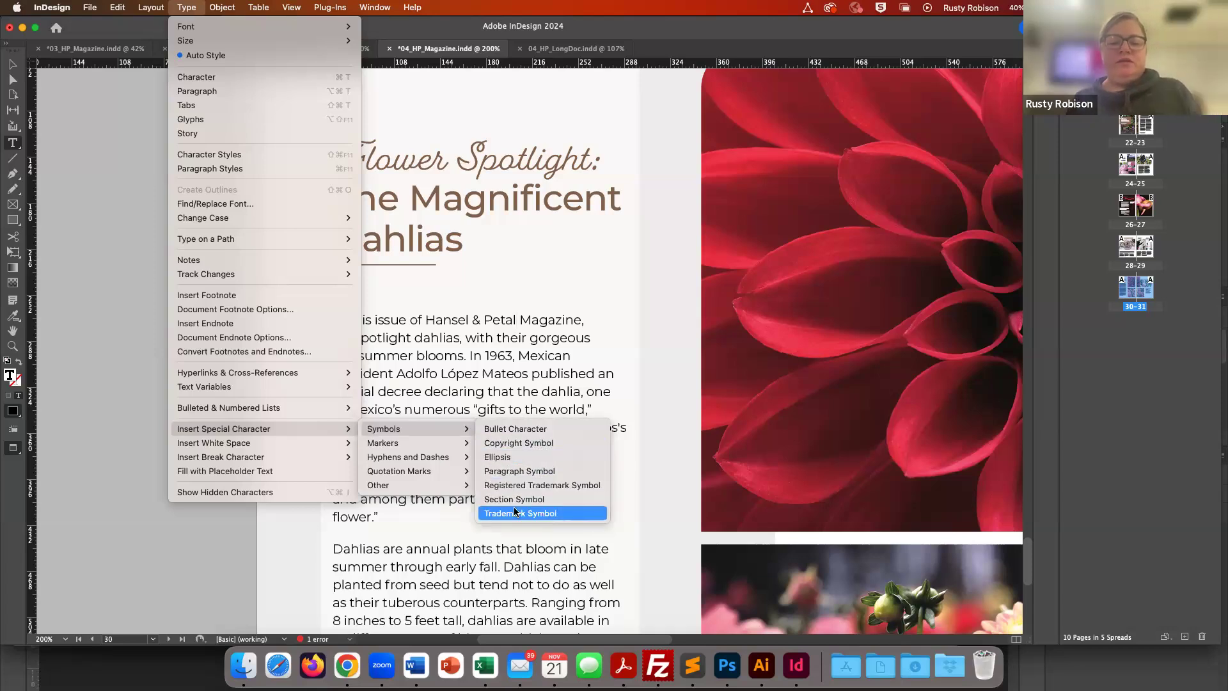
left_click(506, 447)
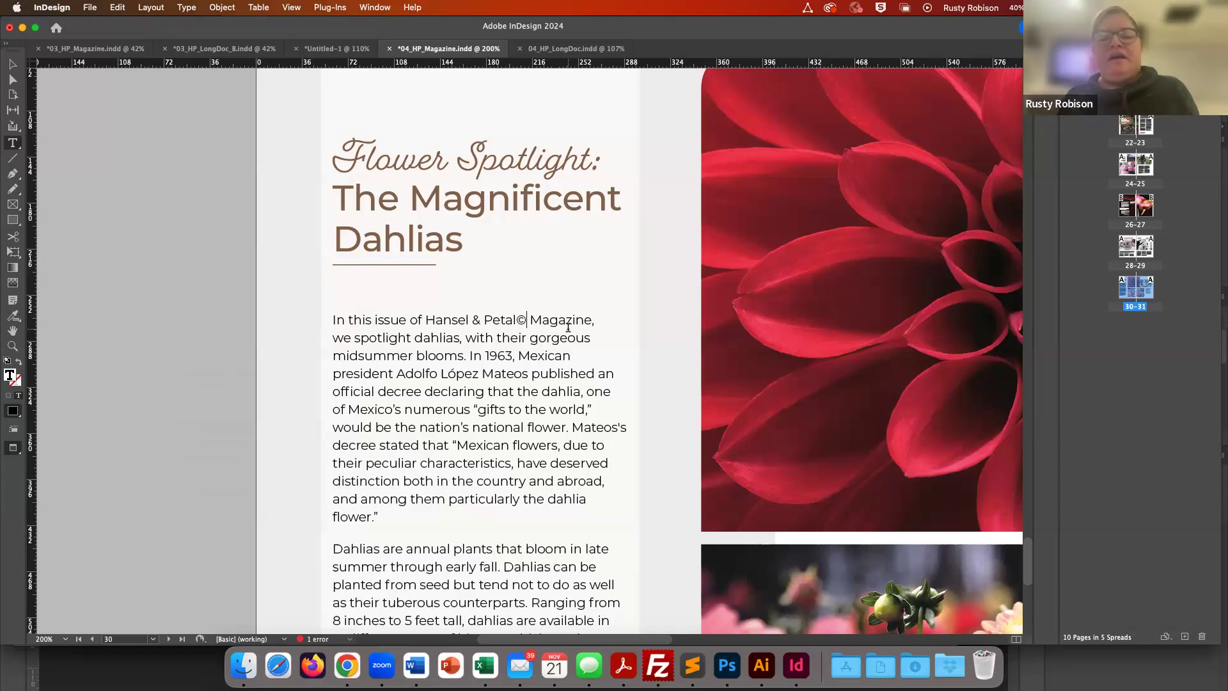
- Select the copyright symbol and set its font size to 6 pt and baseline shift to 3 pt
key("super+equal")
key("super+equal")
key("super+equal")
key("super+equal")
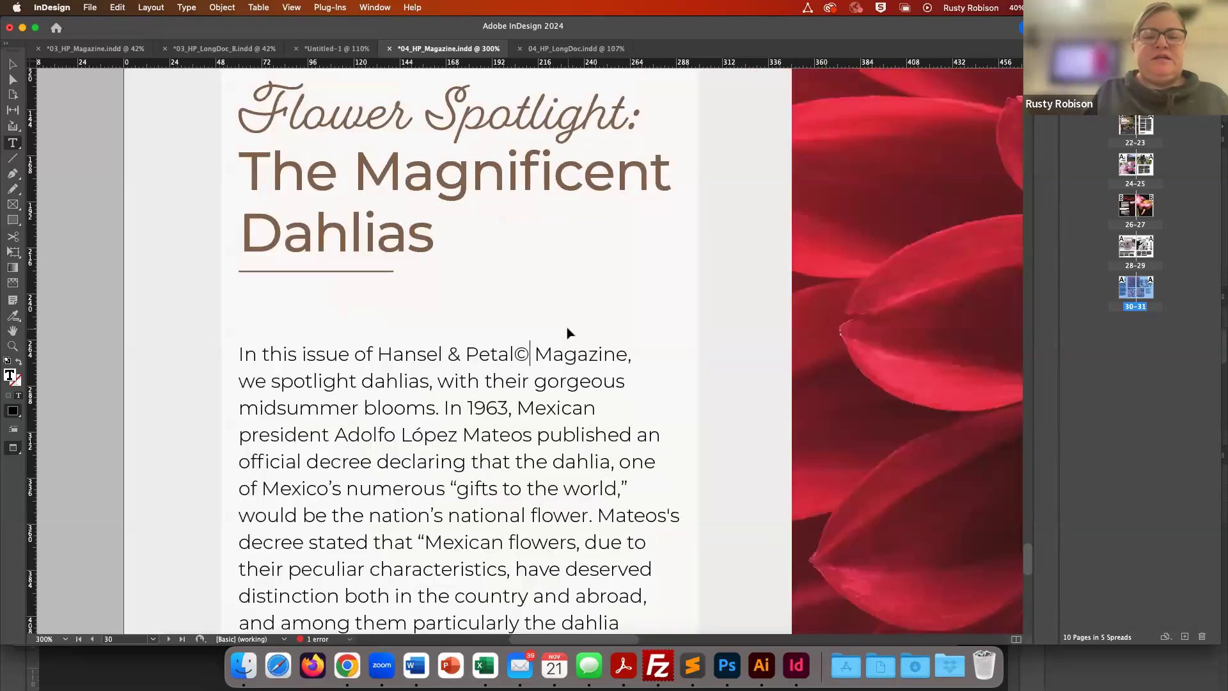
scroll(569, 328, "down", 5)
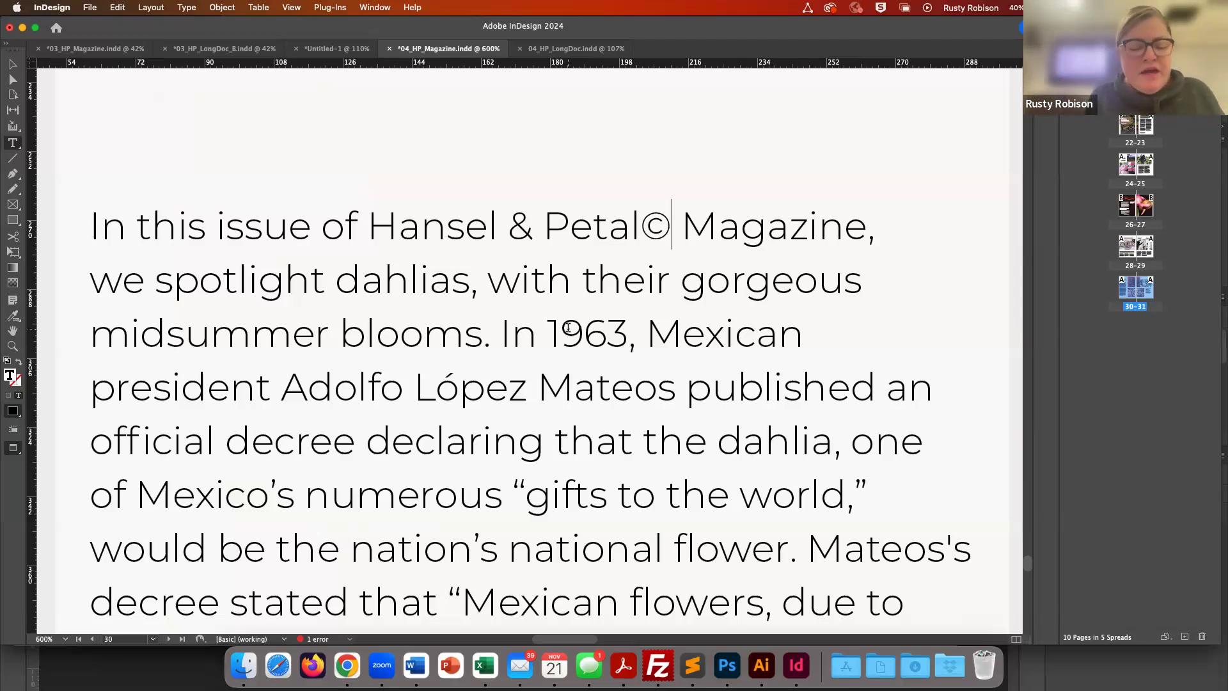
key("shift+Left")
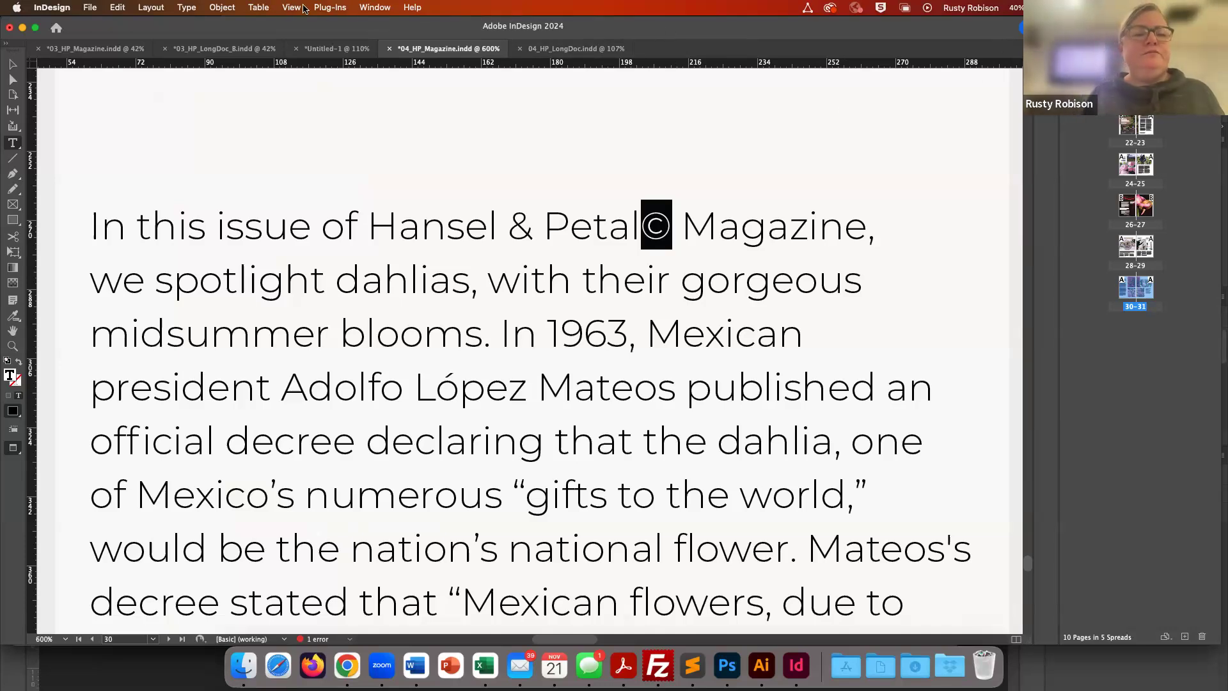
left_click(375, 7)
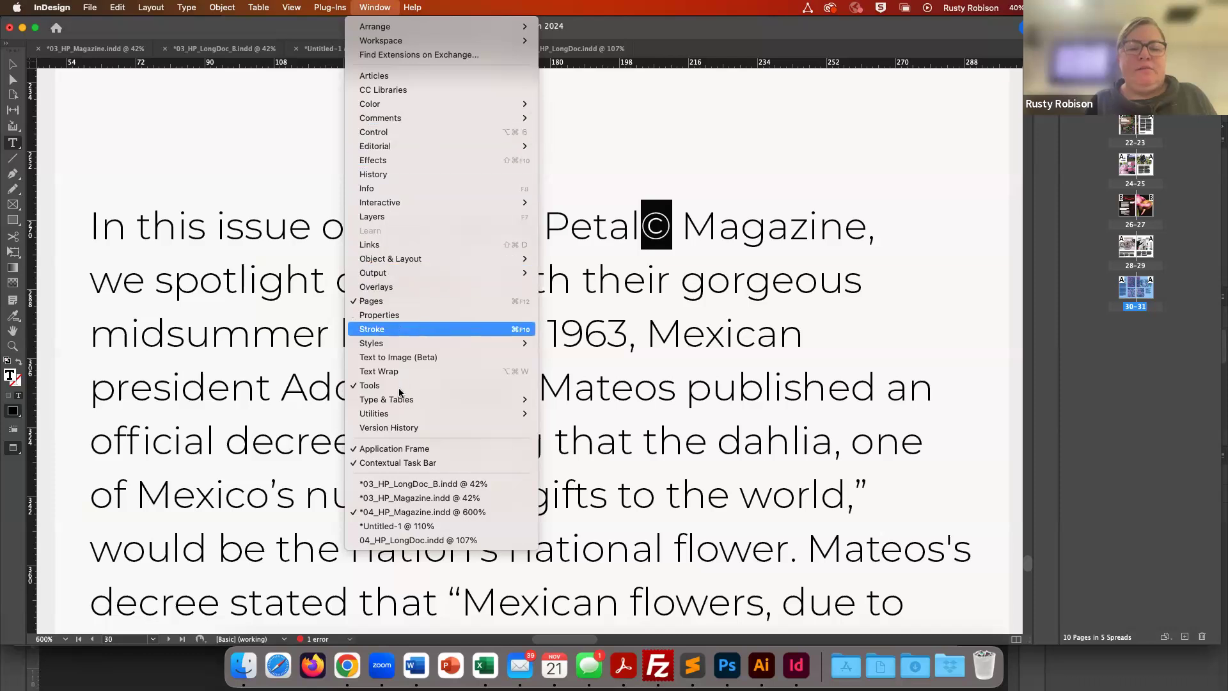
mouse_move(397, 401)
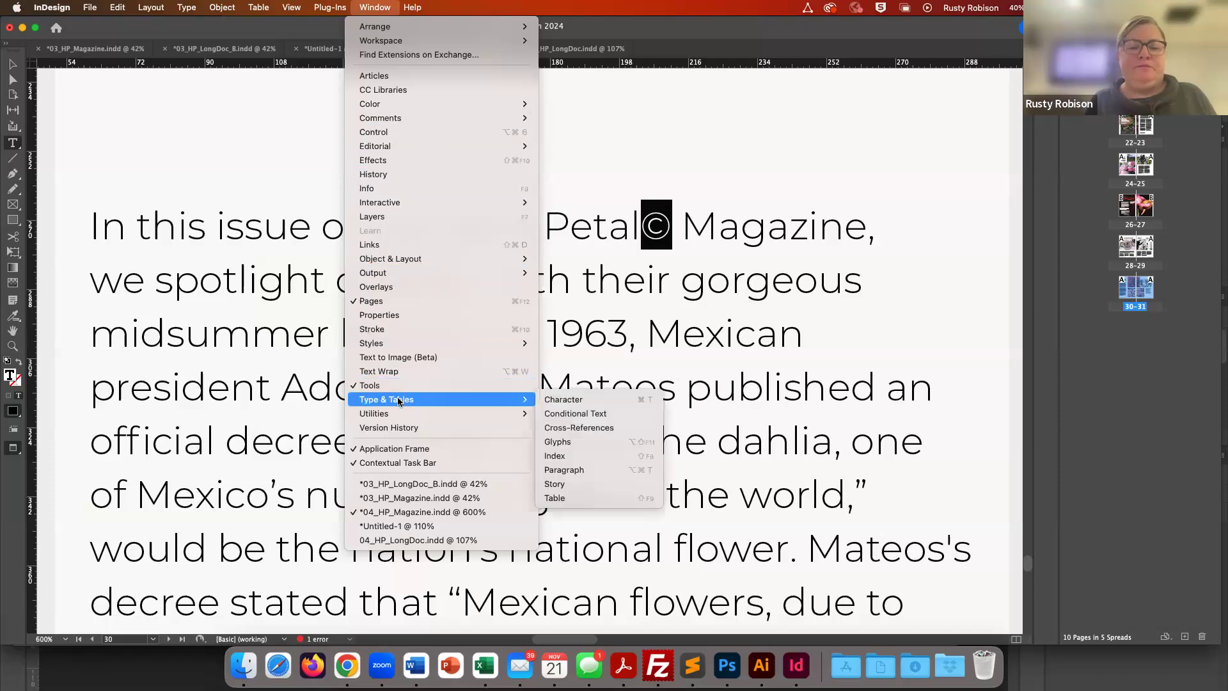
left_click(565, 401)
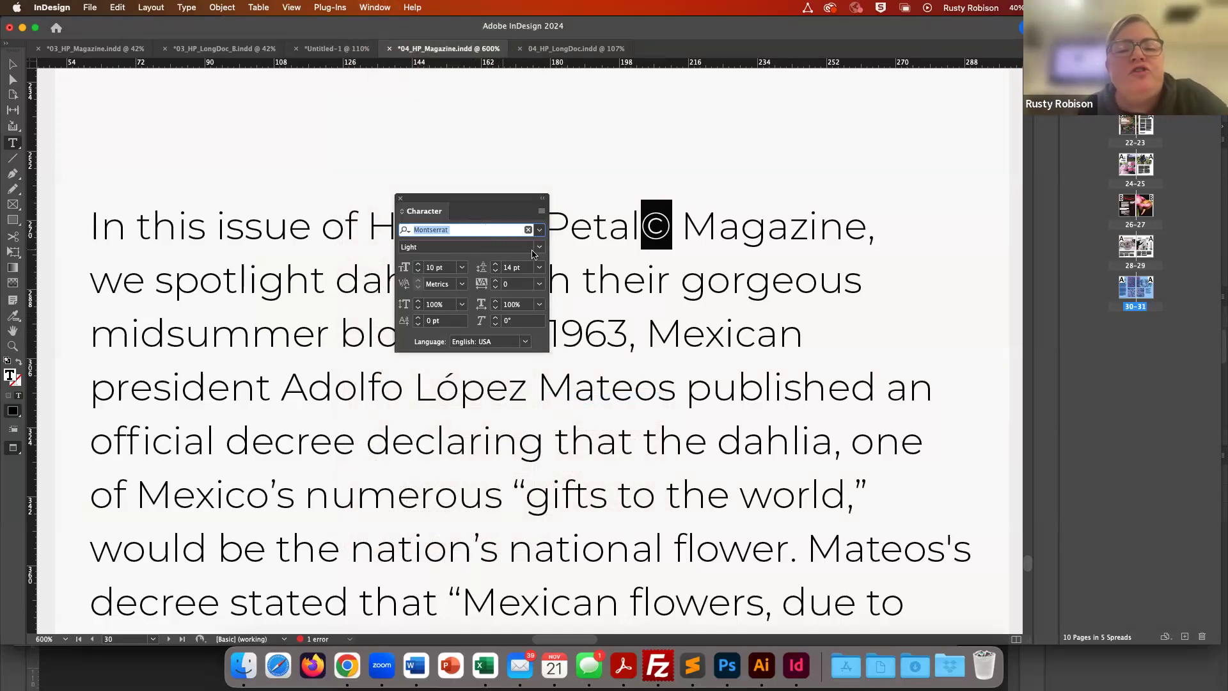
left_click(541, 212)
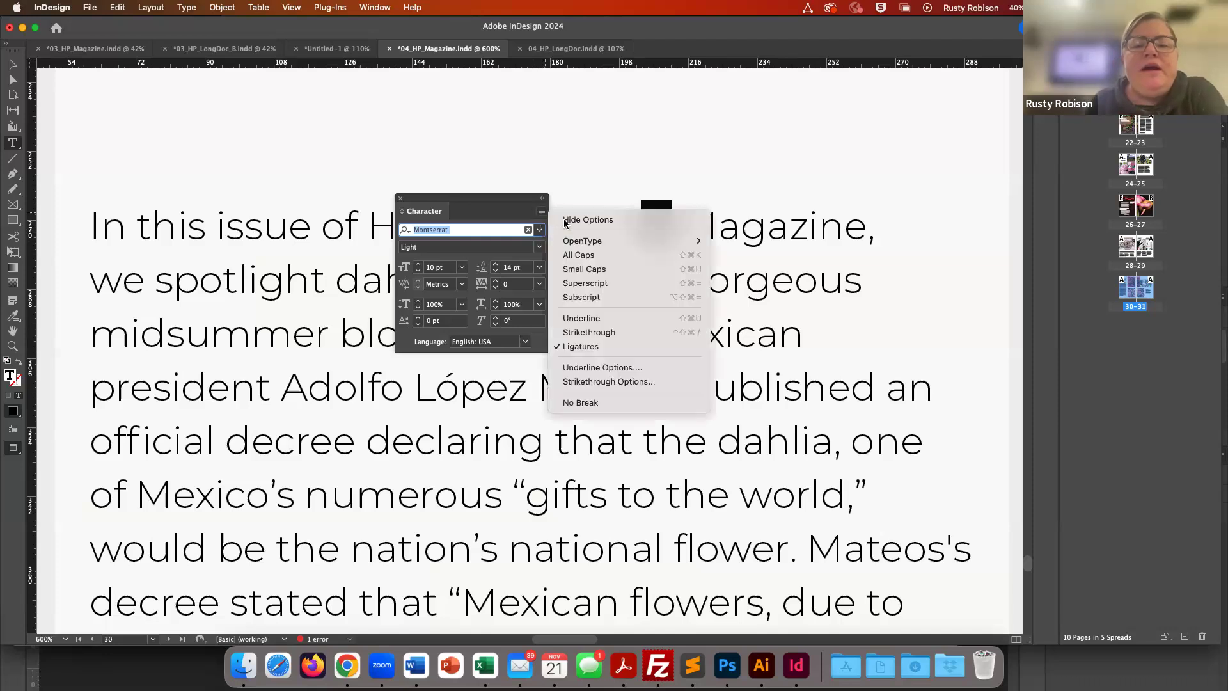
left_click(502, 204)
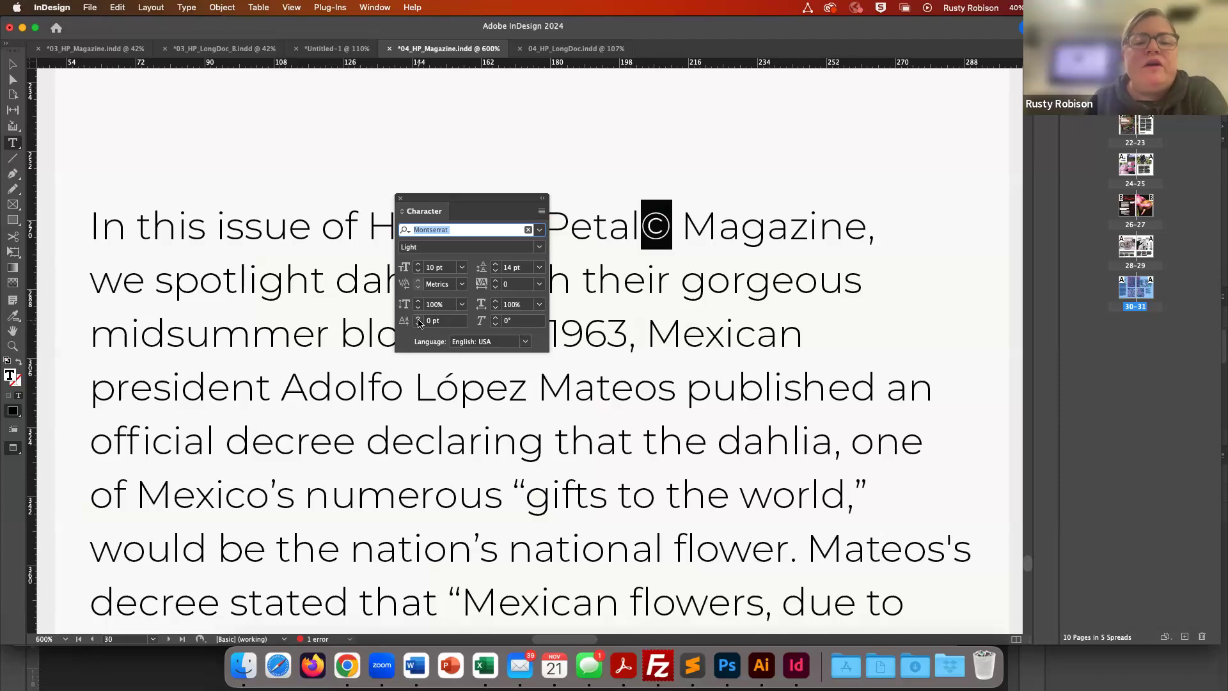
left_click_drag(424, 215, 277, 252)
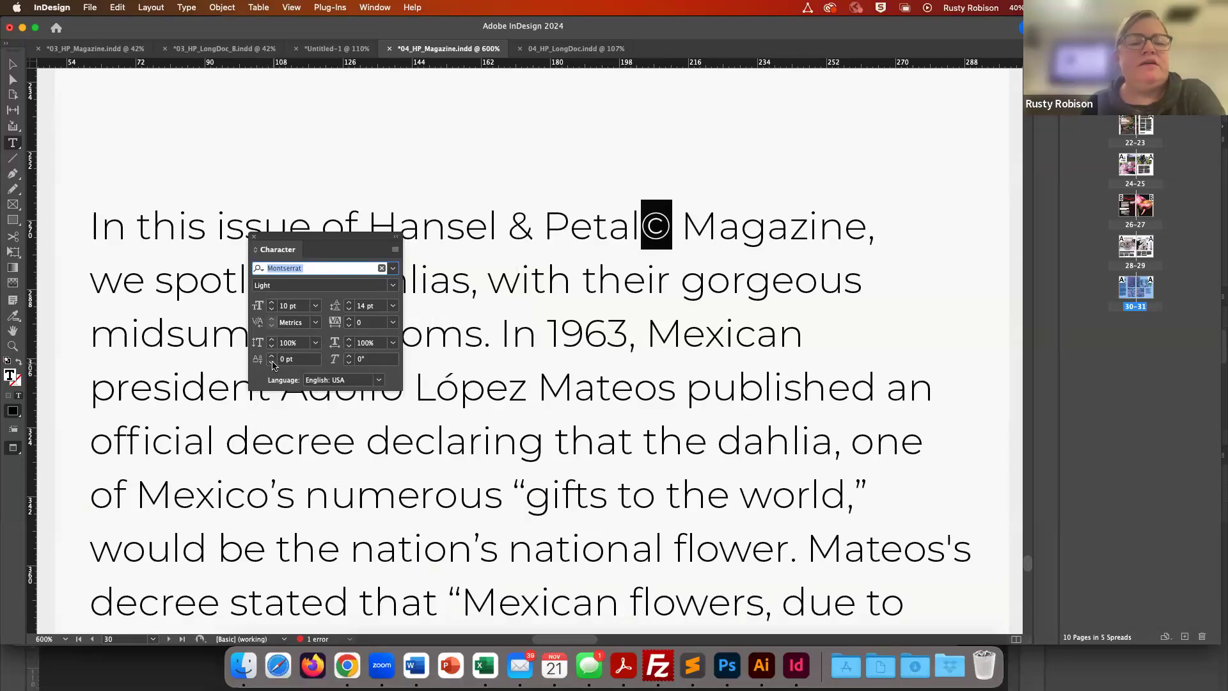
left_click(274, 365)
left_click(274, 362)
left_click(272, 357)
left_click(273, 357)
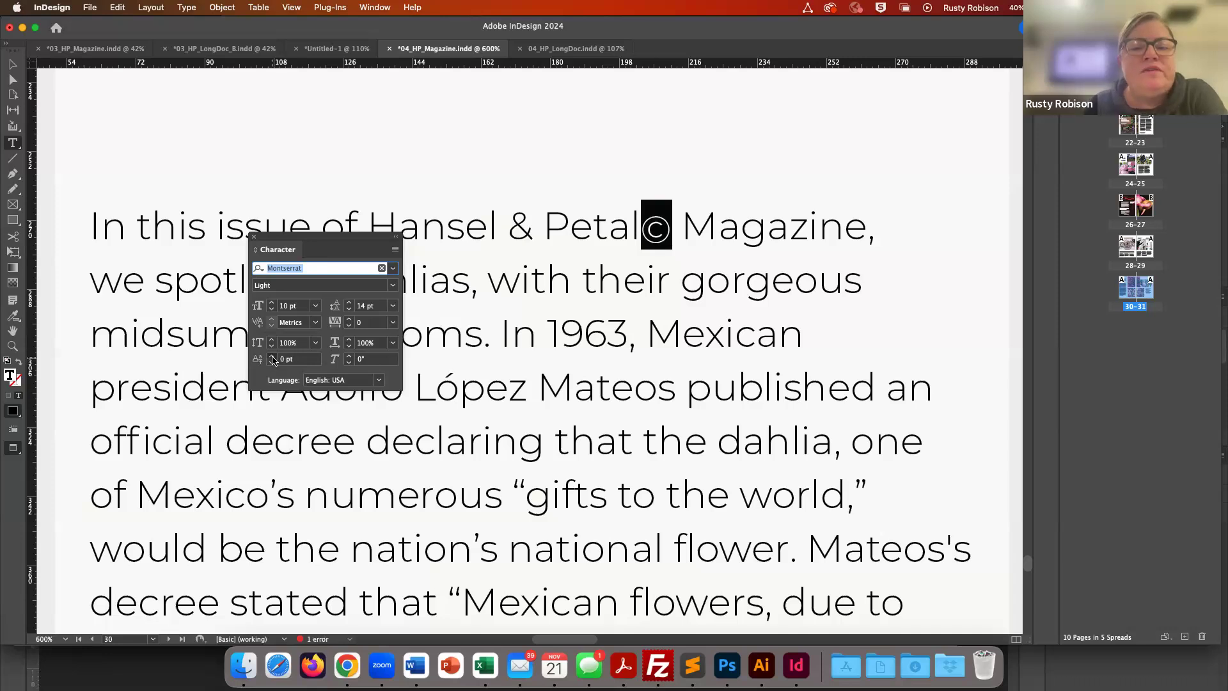
left_click(272, 357)
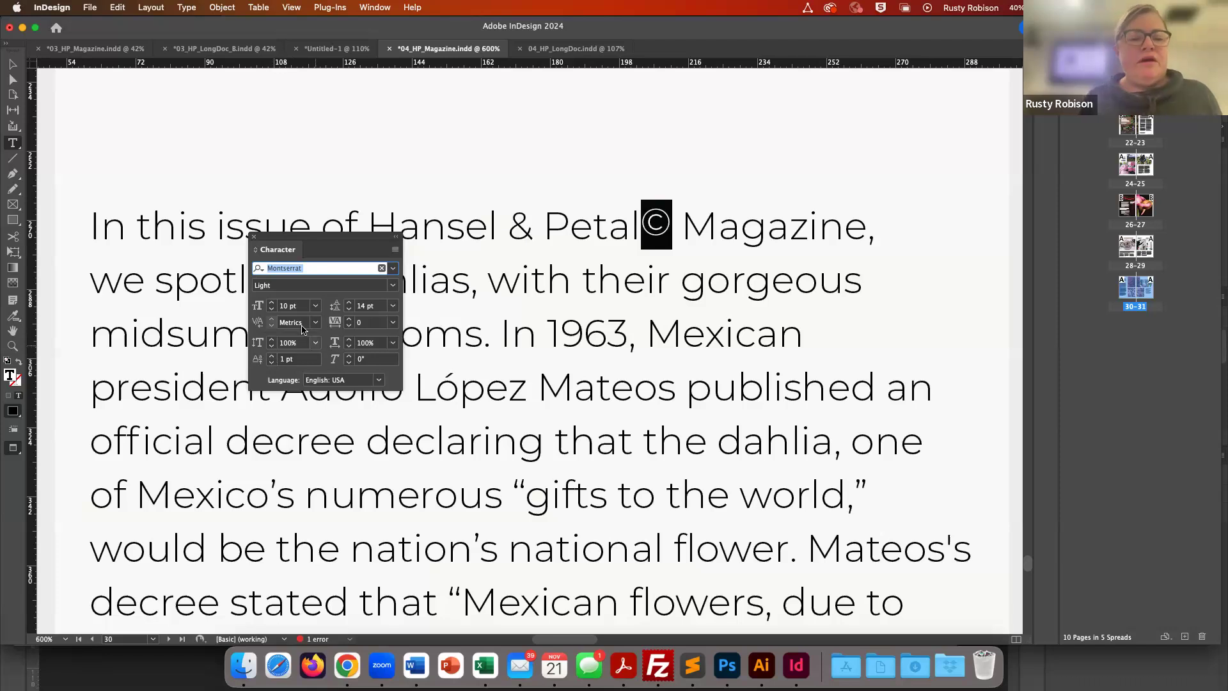
left_click(272, 310)
left_click(272, 310)
left_click(271, 311)
left_click(272, 310)
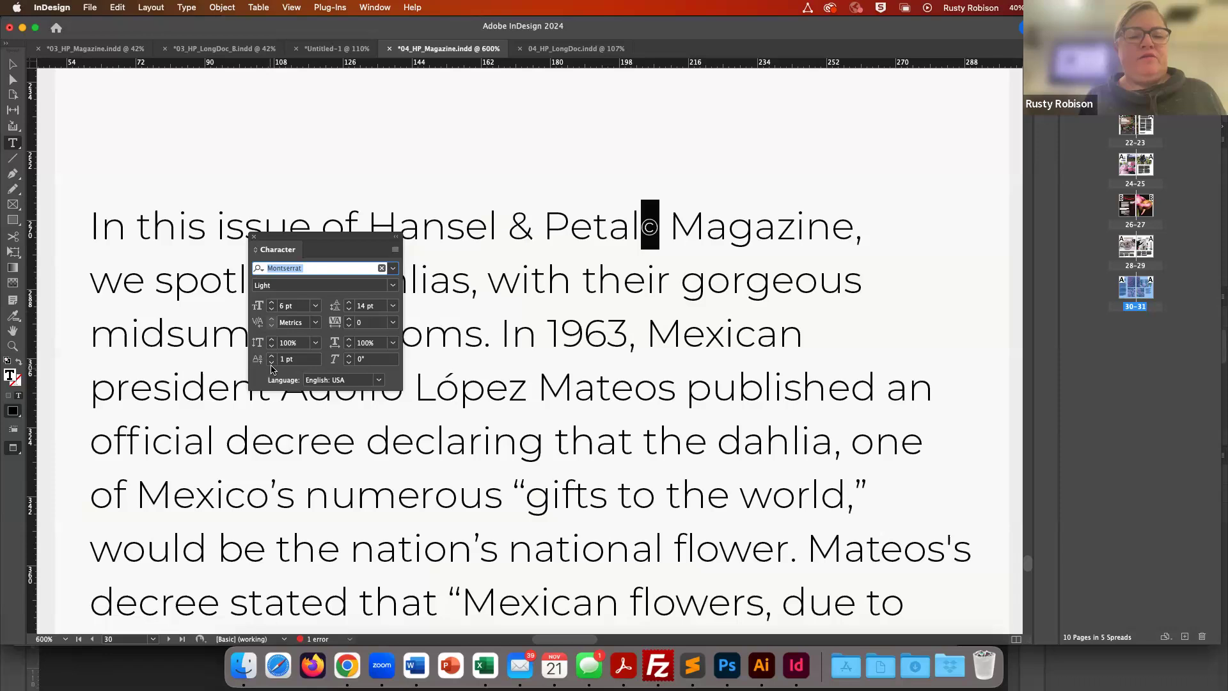
left_click(272, 356)
left_click(272, 356)
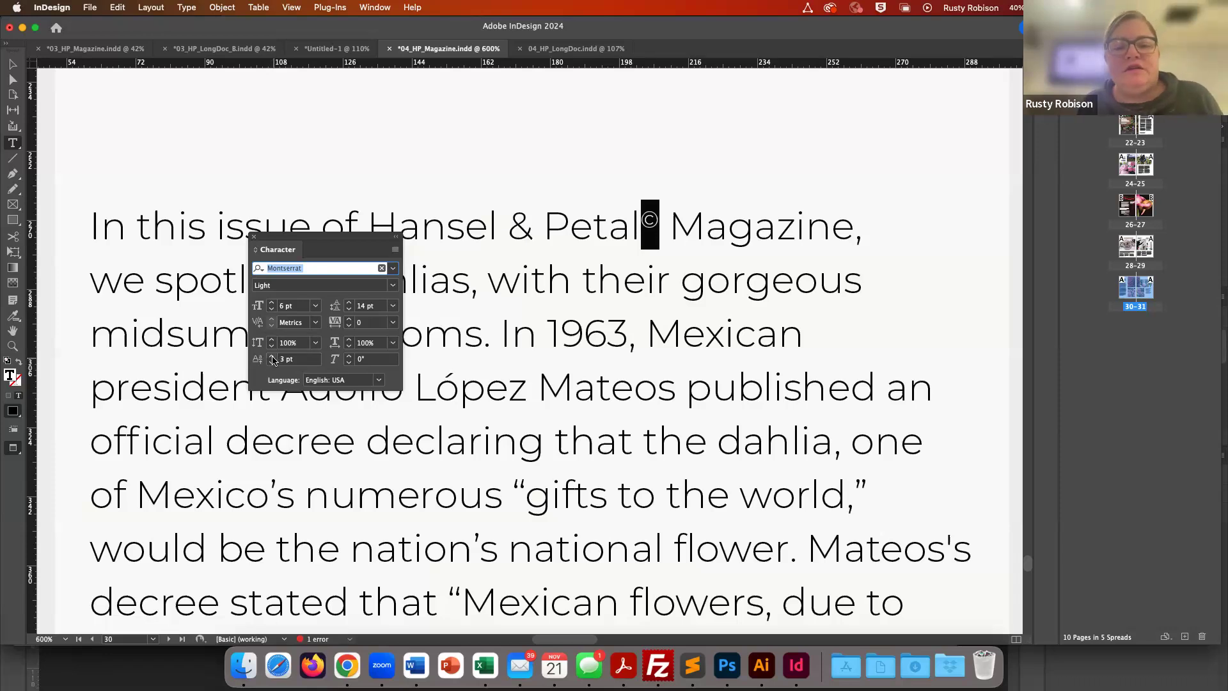
left_click(252, 237)
- Review the raised copyright symbol within the paragraph at lower zoom
left_click(318, 160)
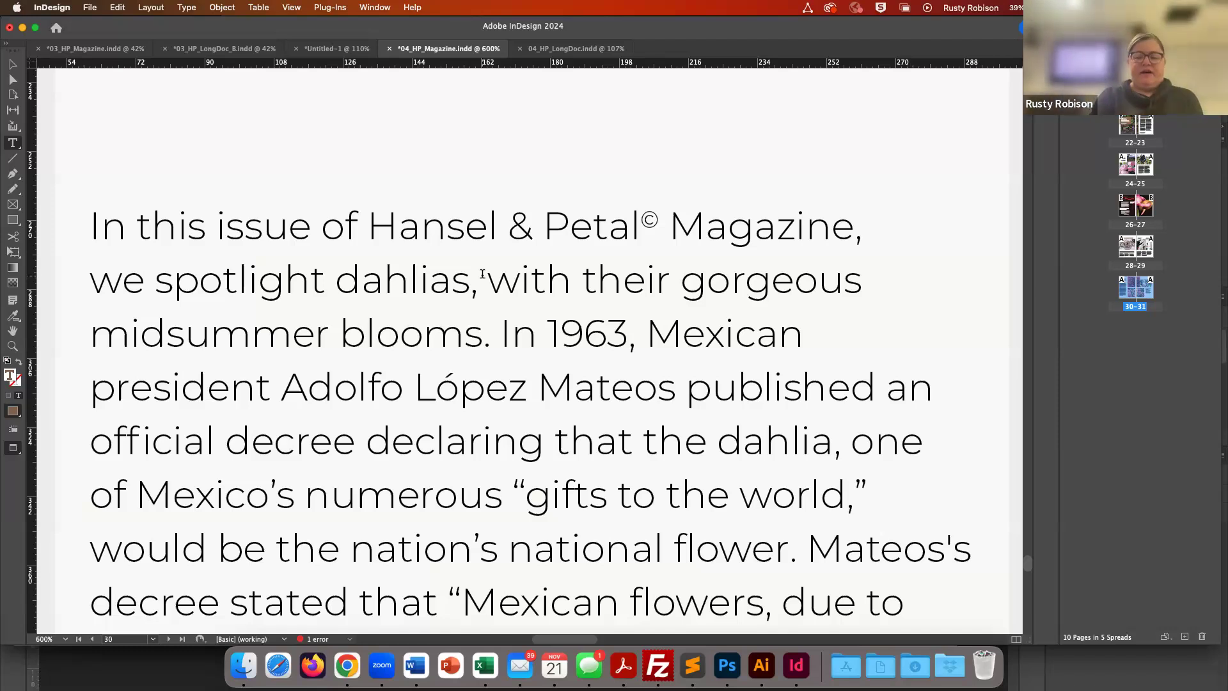
key("super+minus")
key("super+minus")
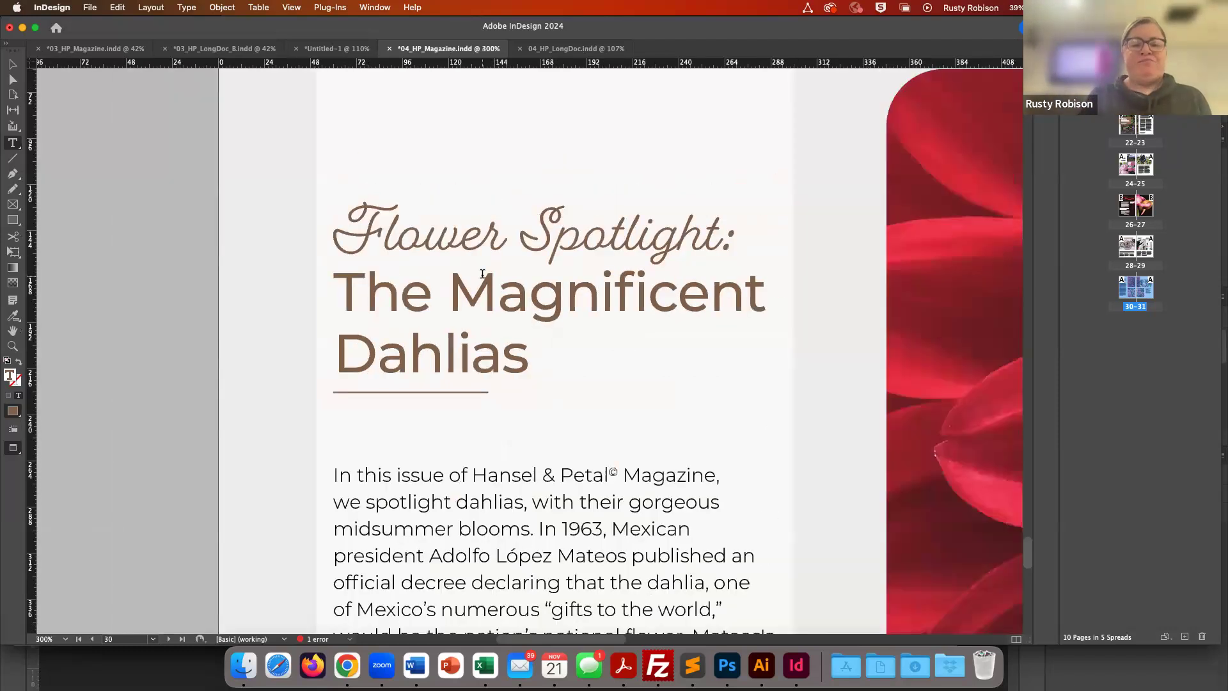
scroll(482, 274, "down", 15)
scroll(483, 274, "up", 15)
scroll(482, 274, "down", 3)
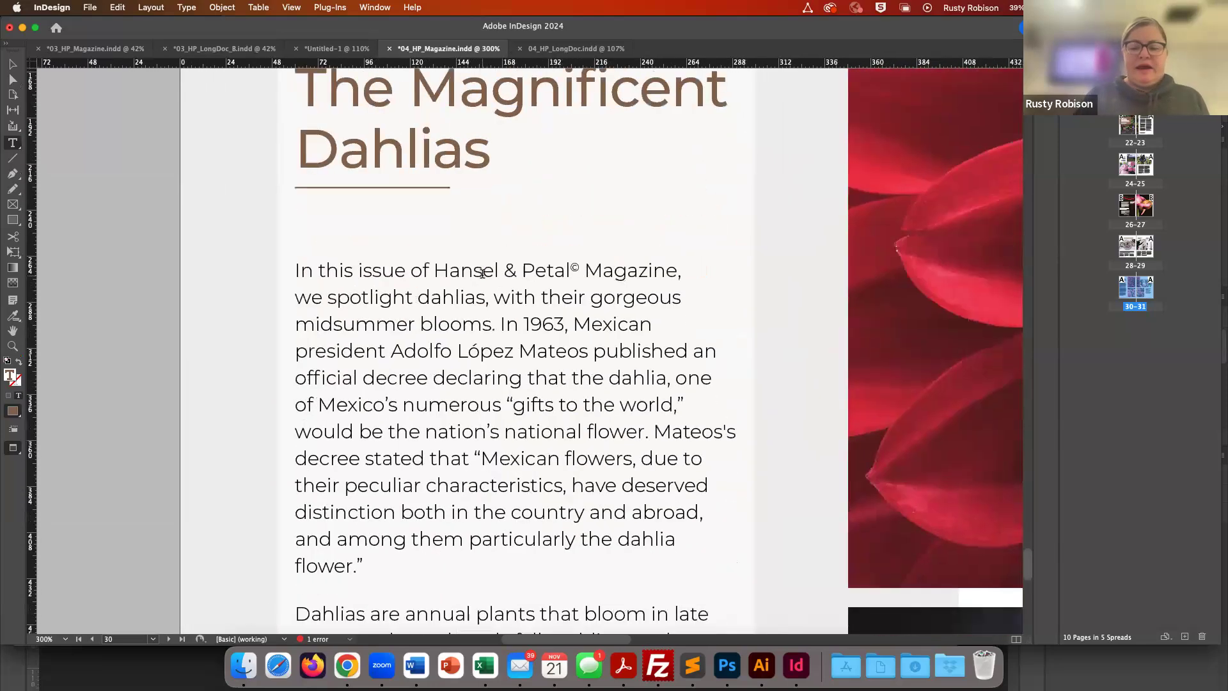
key("super+minus")
scroll(483, 274, "down", 5)
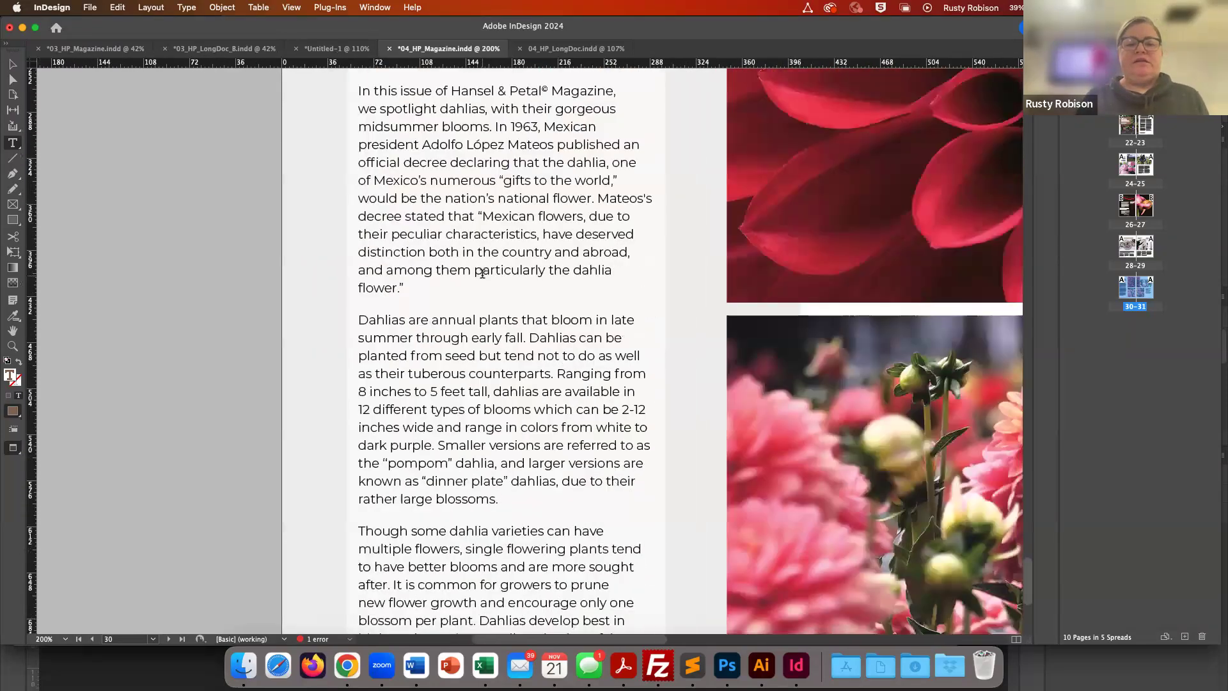
- Place the text cursor at the end of the dahlias article's last paragraph and open the Glyphs panel, repositioning and enlarging it
scroll(483, 274, "down", 5)
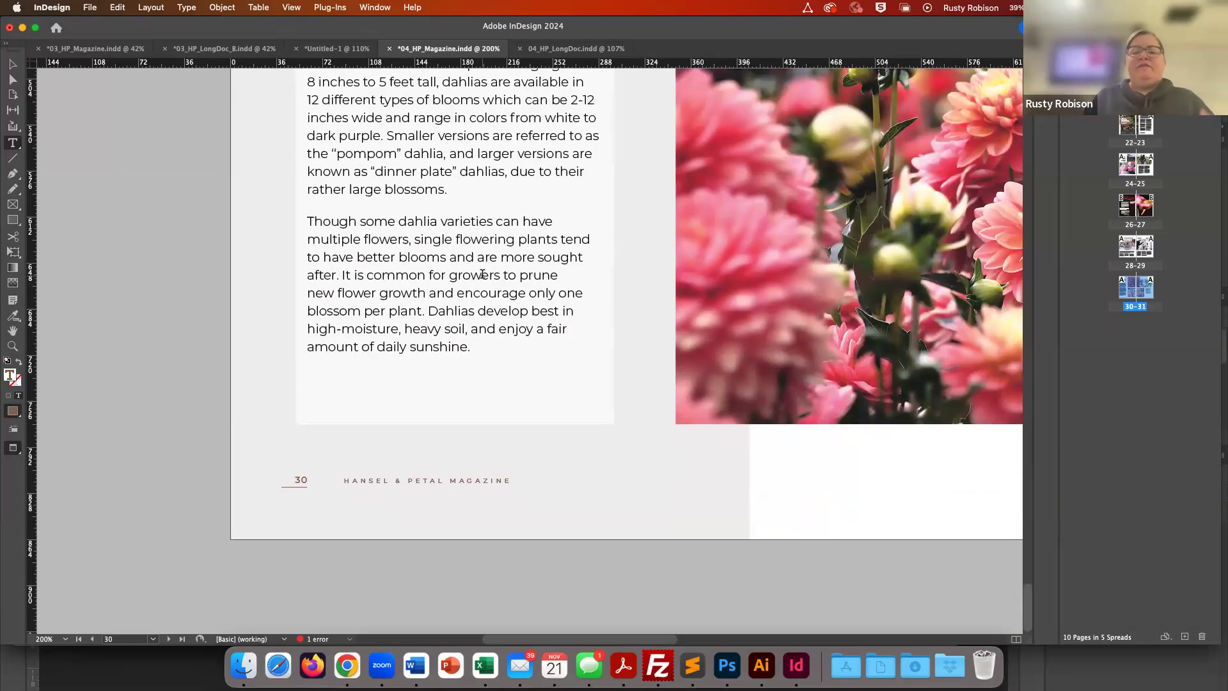
left_click(494, 348)
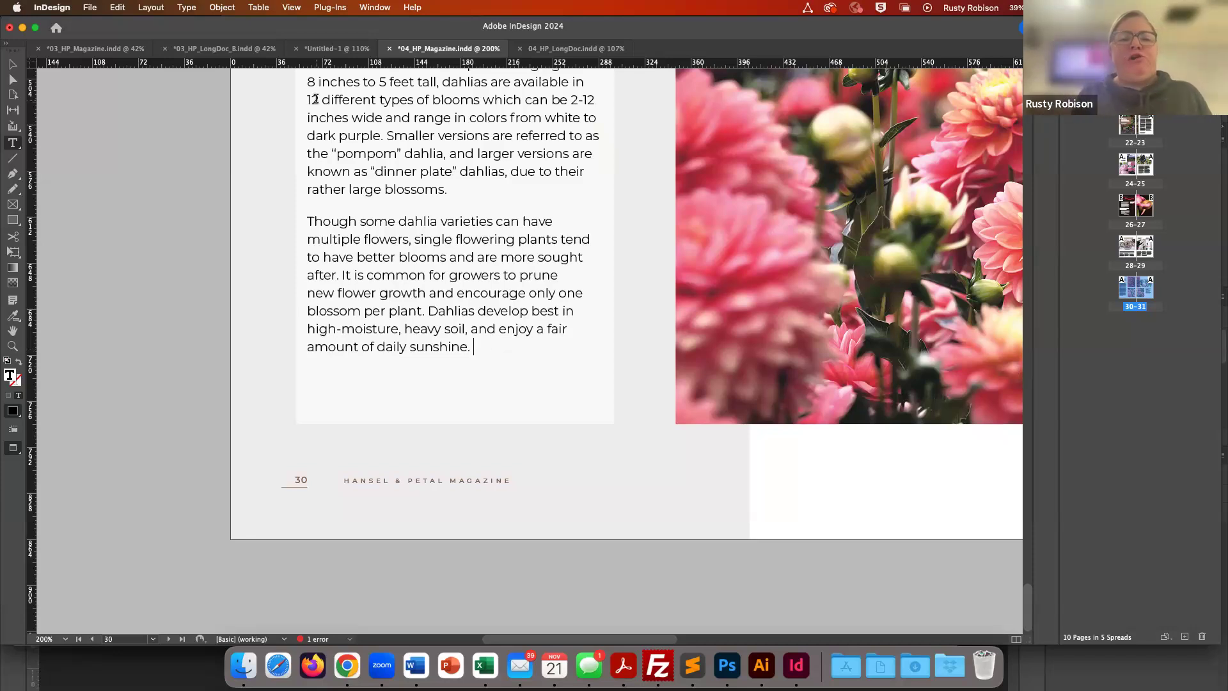
left_click(186, 8)
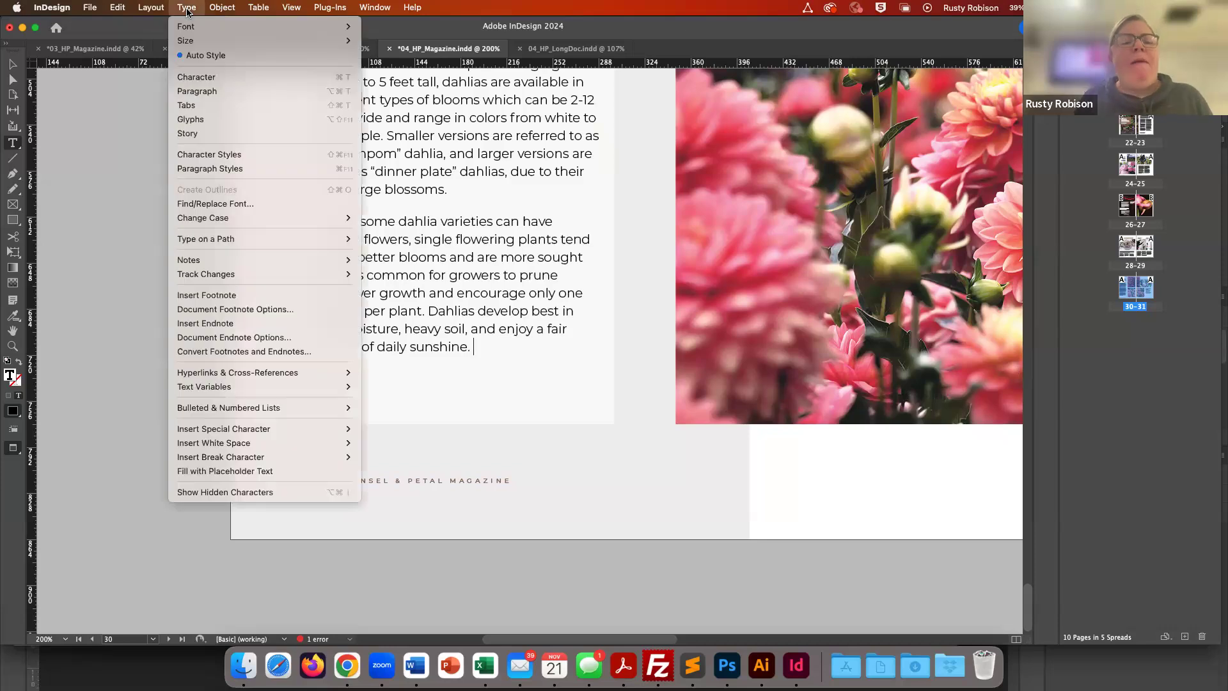
left_click(204, 124)
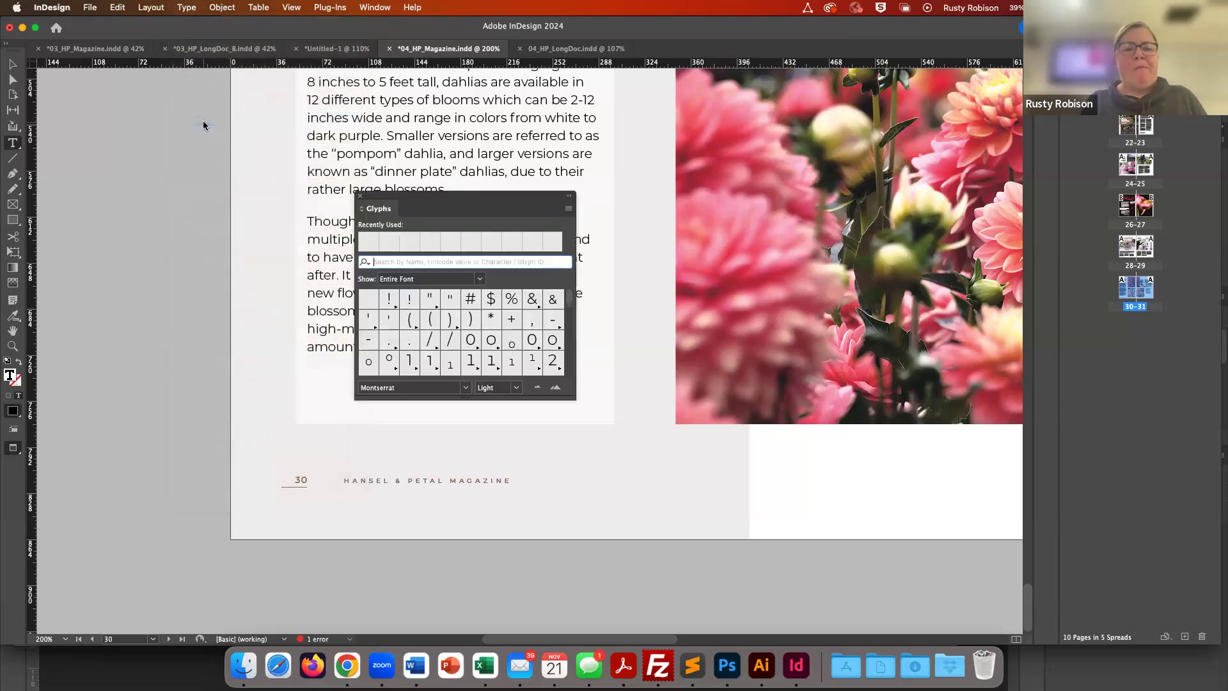
left_click_drag(461, 206, 738, 160)
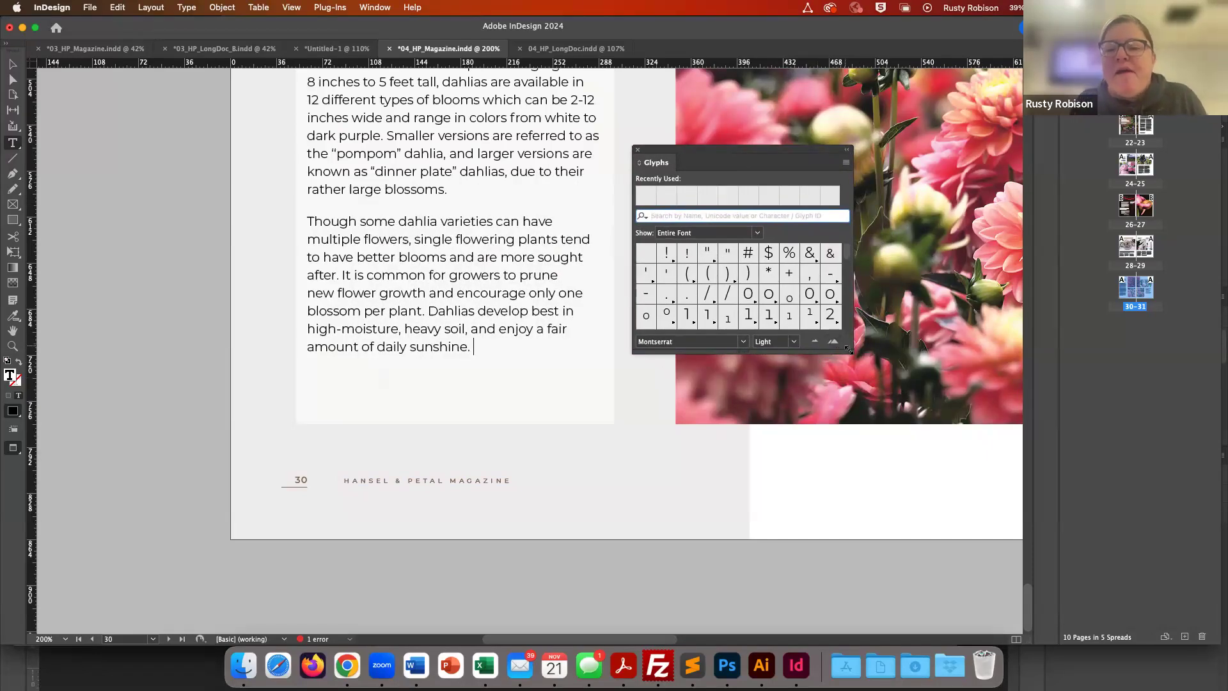
left_click_drag(849, 349, 951, 629)
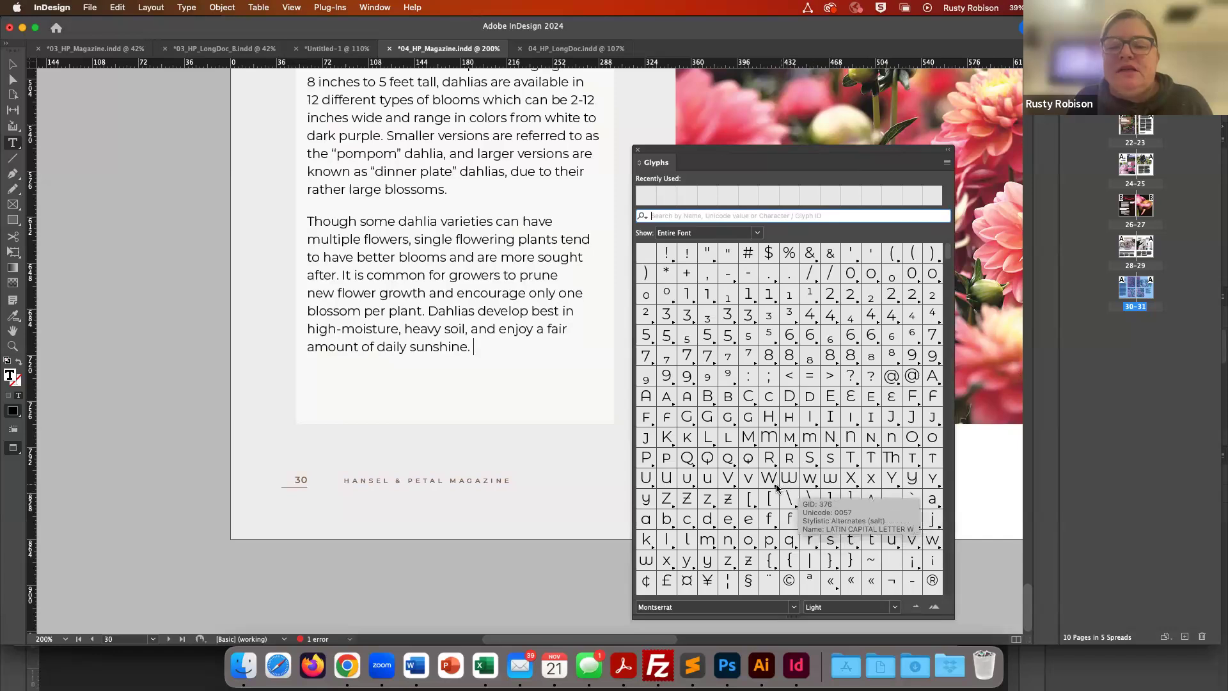
- Browse the Montserrat glyphs in the Glyphs panel and review the panel's menu options
scroll(777, 490, "down", 10)
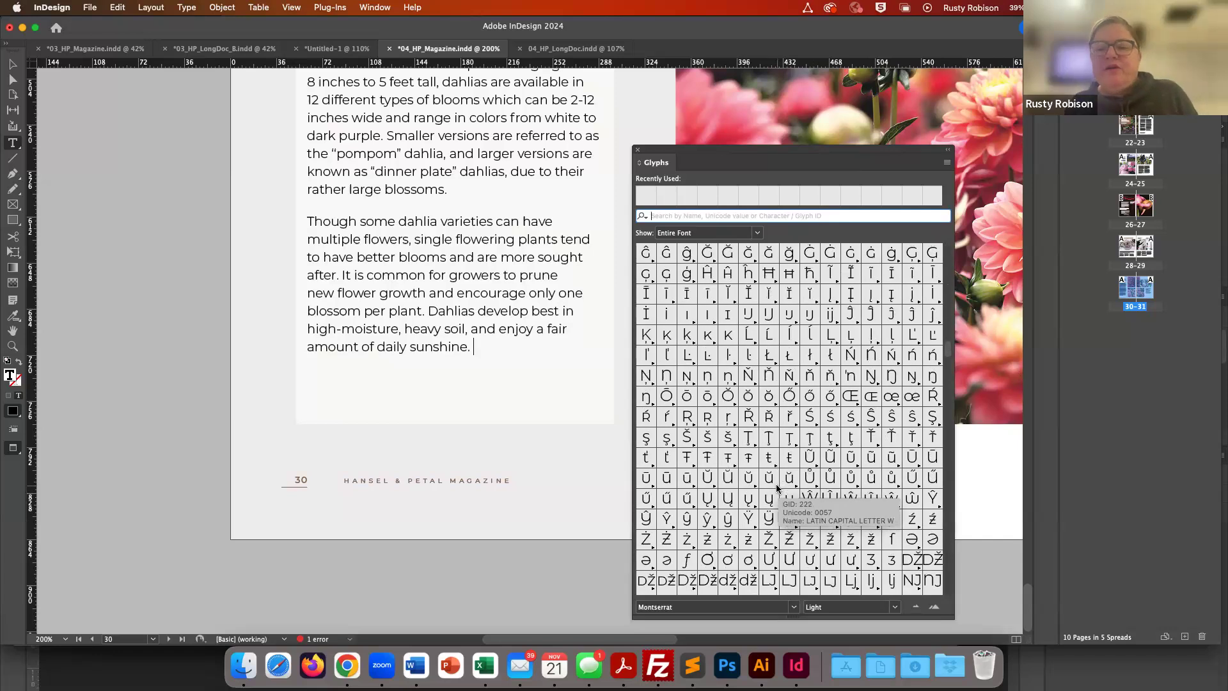
scroll(777, 489, "down", 2)
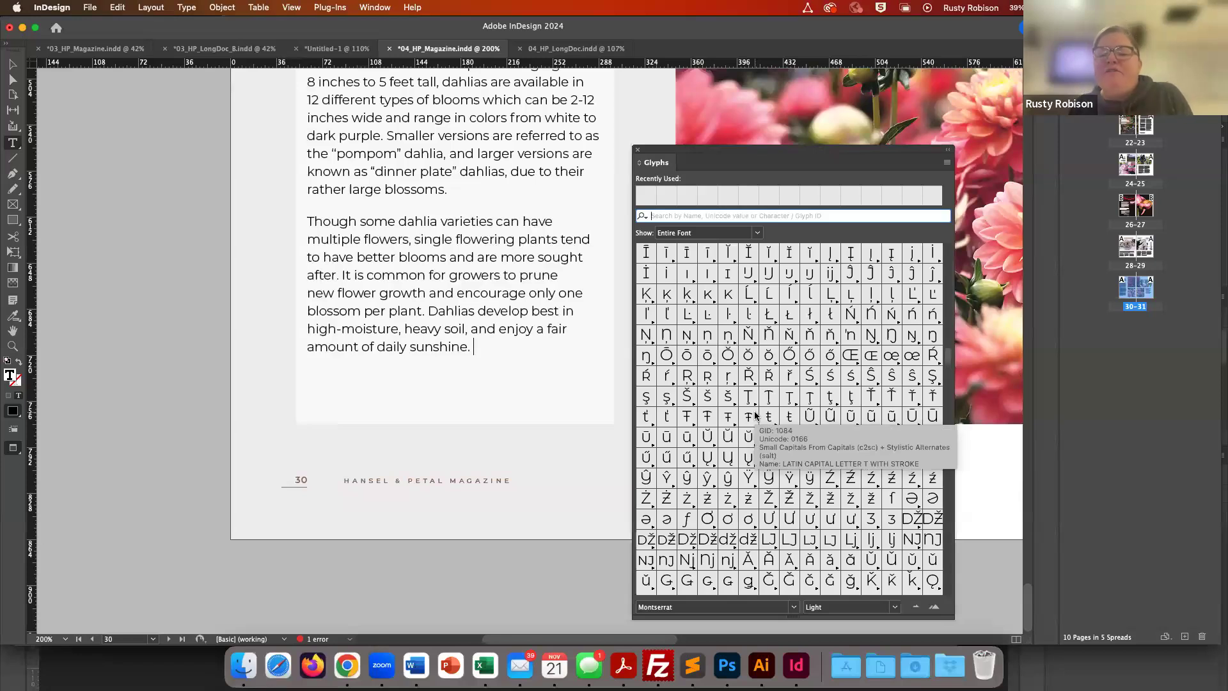
scroll(755, 416, "down", 12)
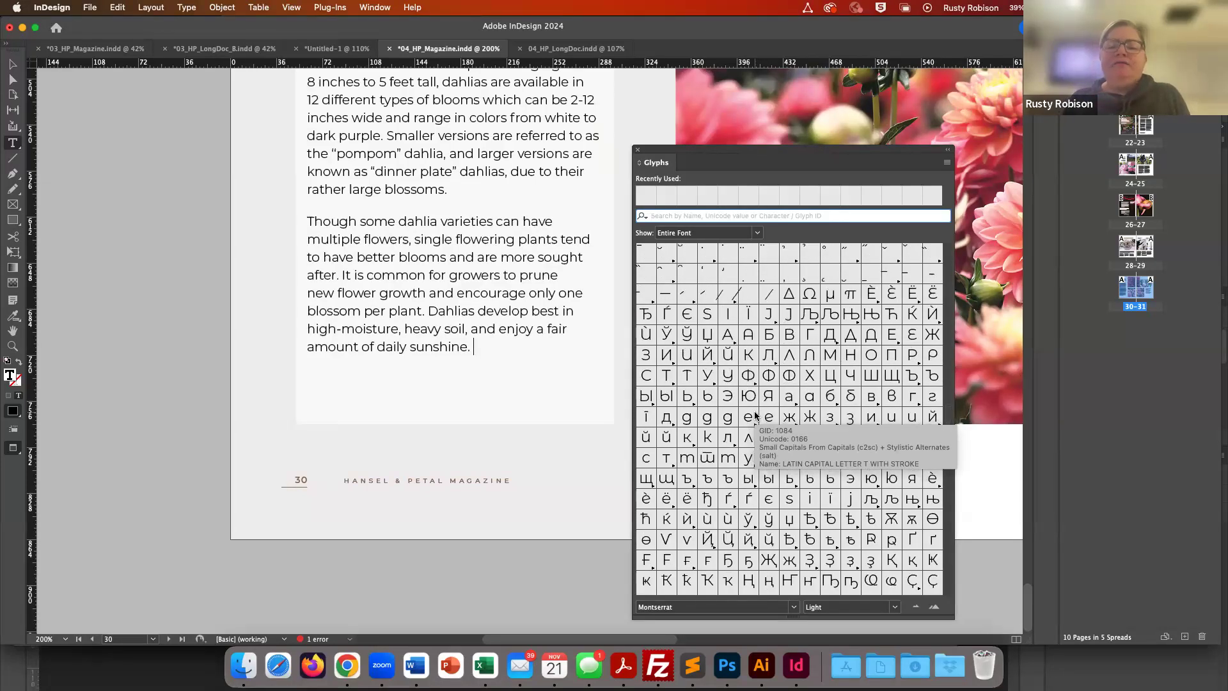
scroll(756, 416, "down", 10)
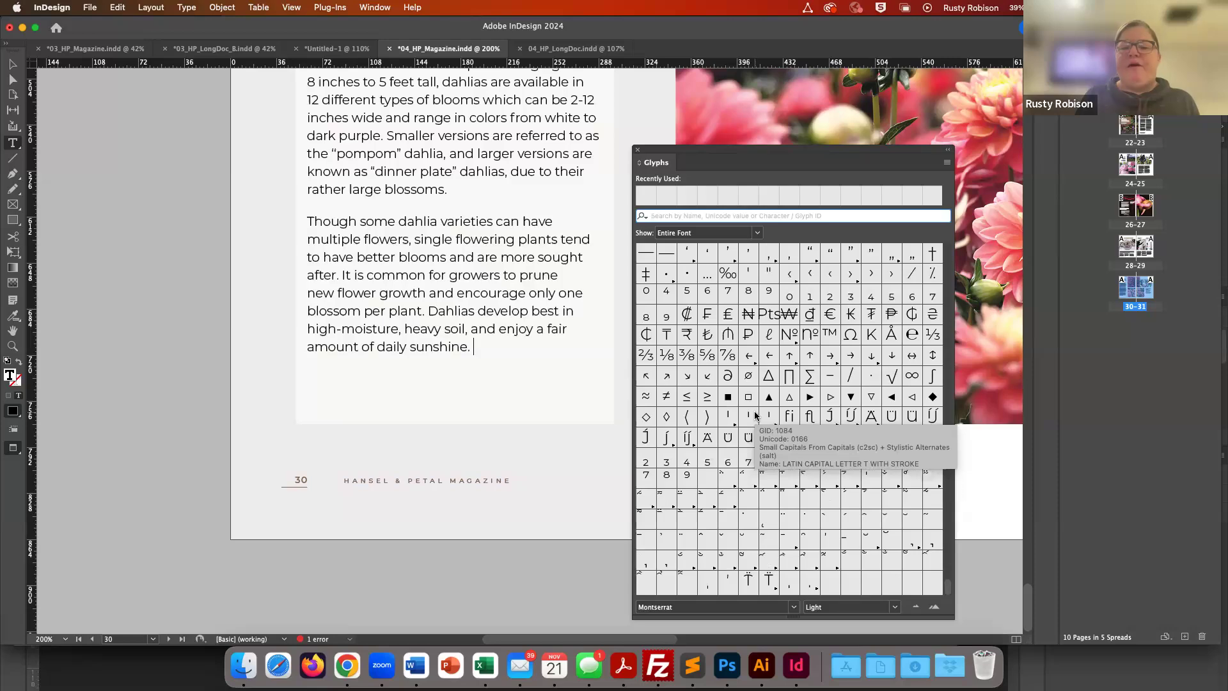
scroll(755, 415, "up", 10)
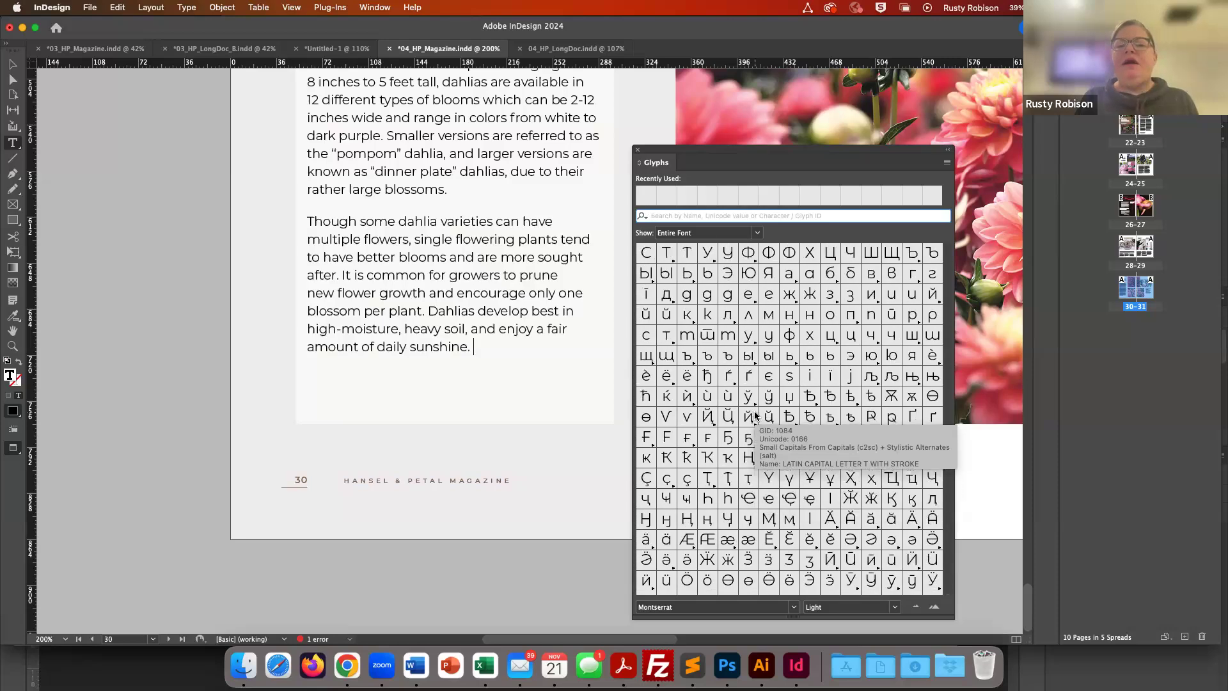
scroll(755, 416, "up", 8)
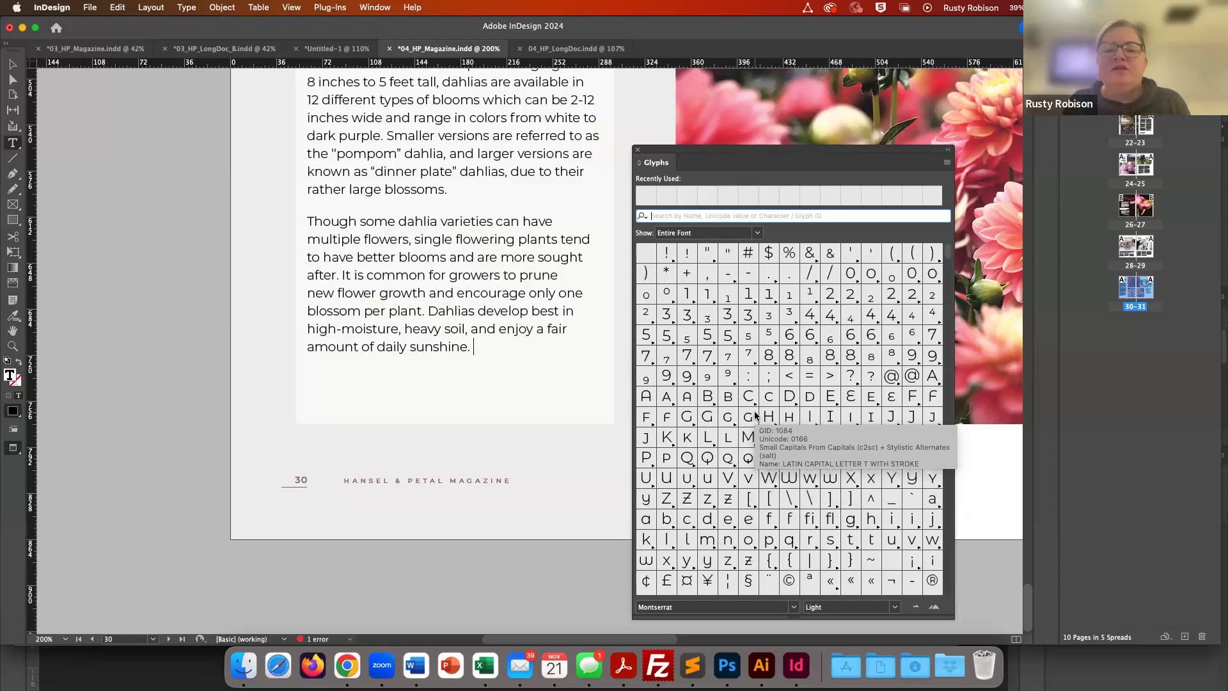
left_click(948, 165)
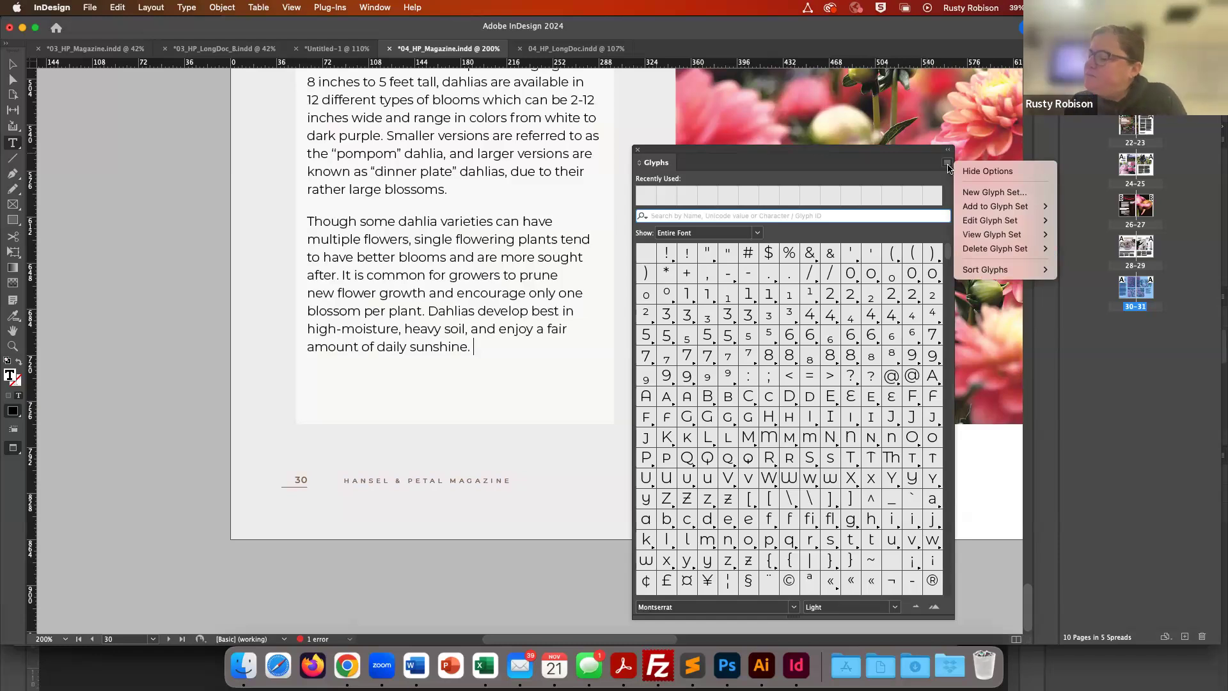
left_click(948, 165)
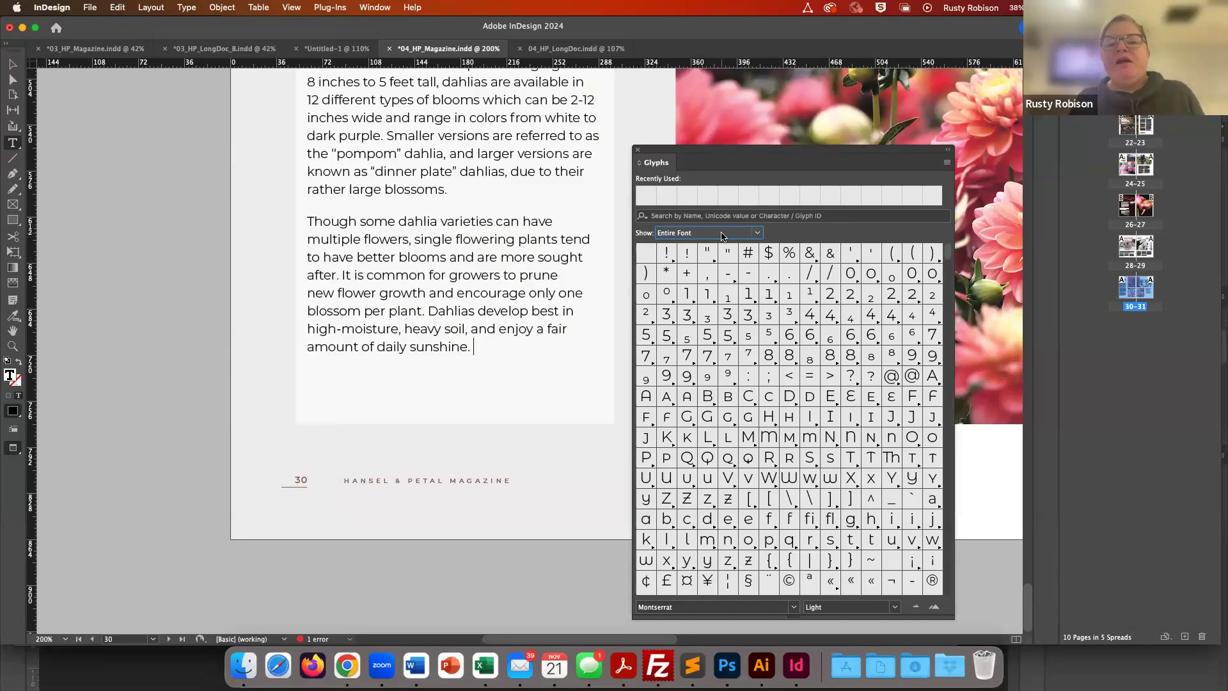
- Filter the Glyphs panel to Access All Alternates and to Stylistic Alternates, browsing each set
left_click(758, 235)
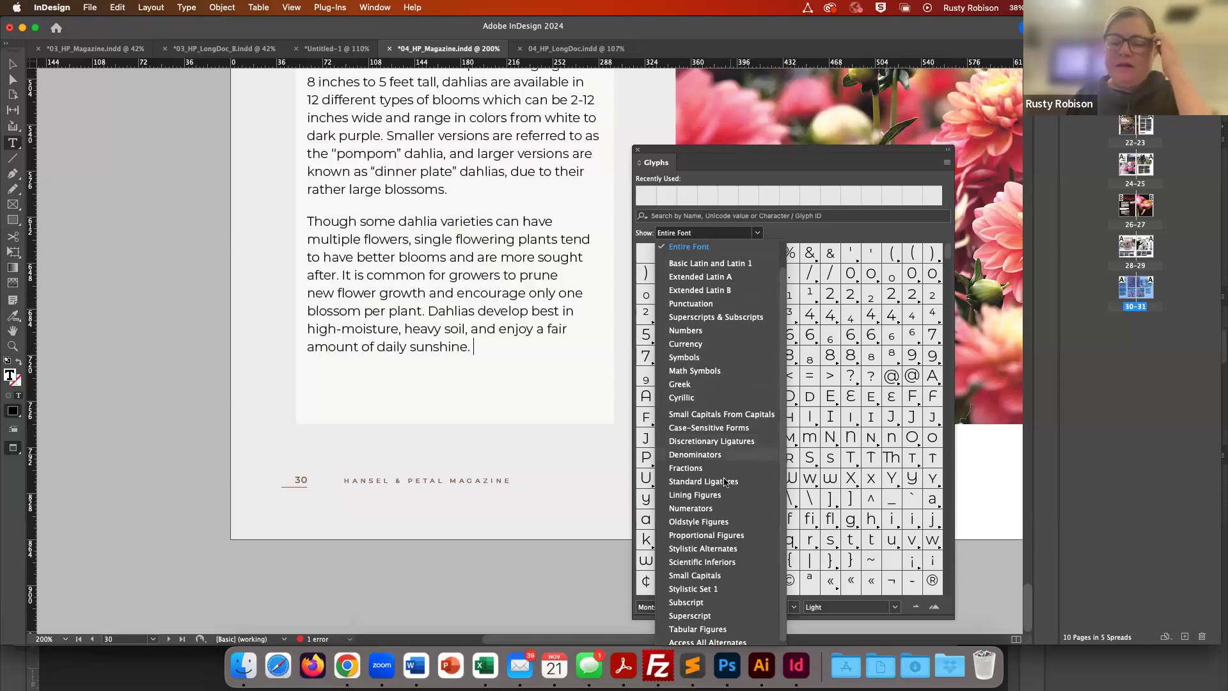
scroll(726, 482, "down", 1)
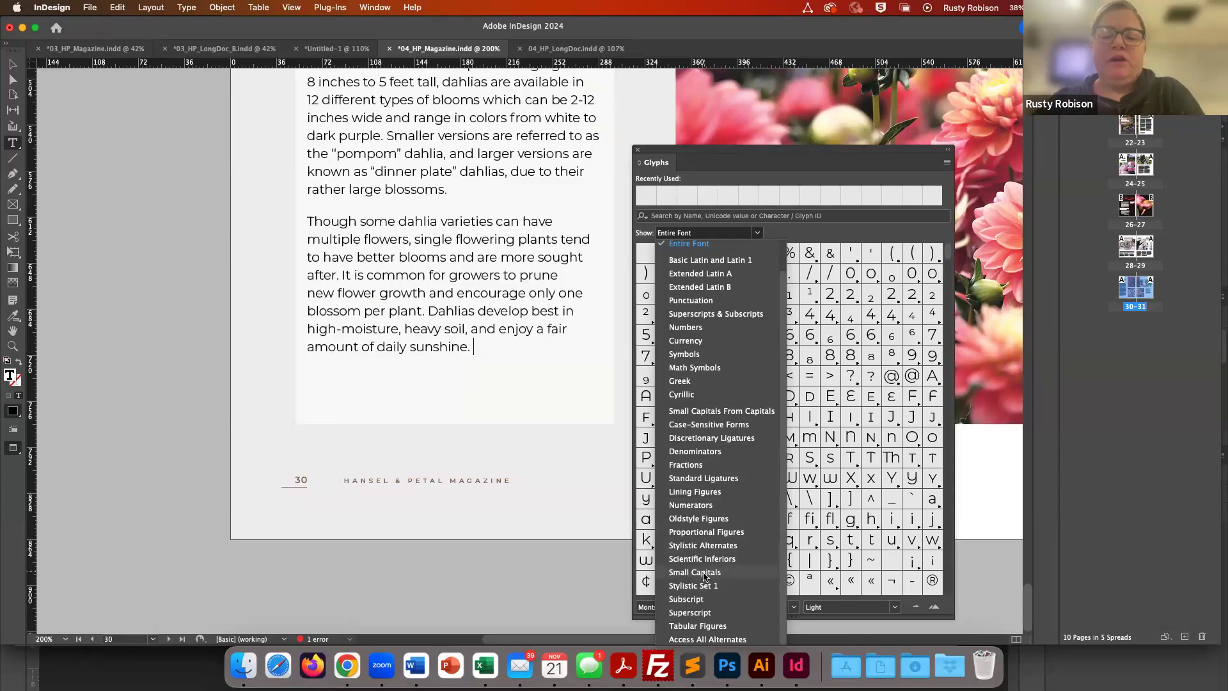
left_click(707, 639)
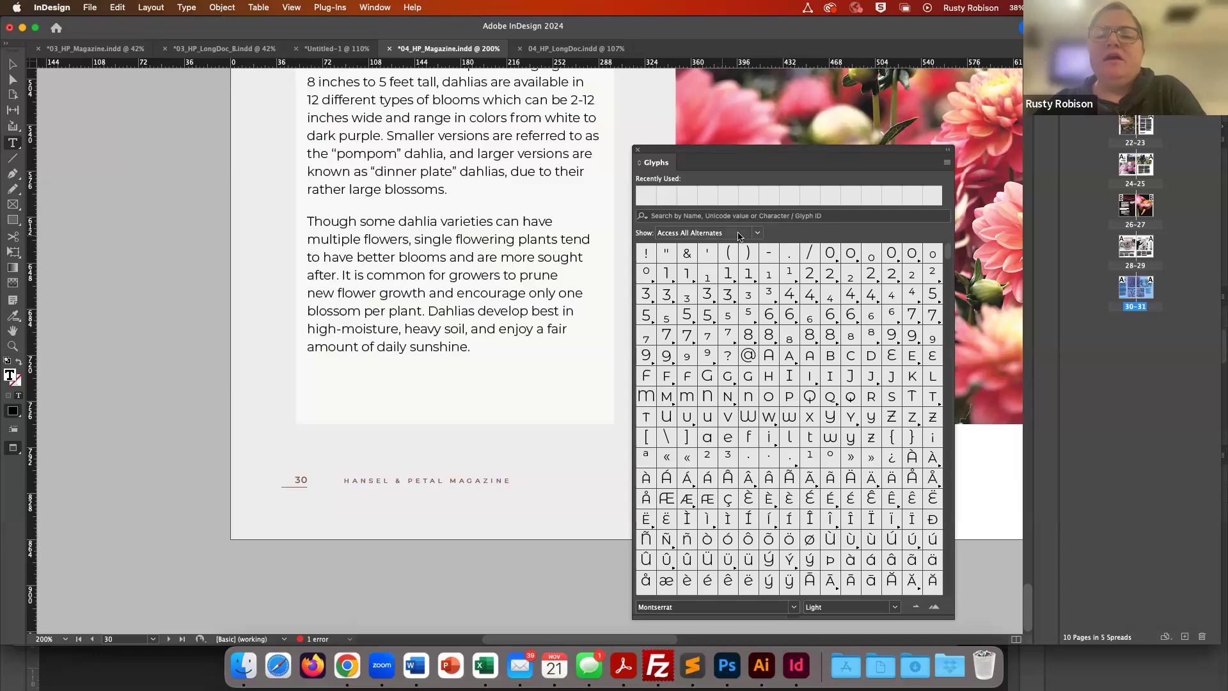
left_click(757, 235)
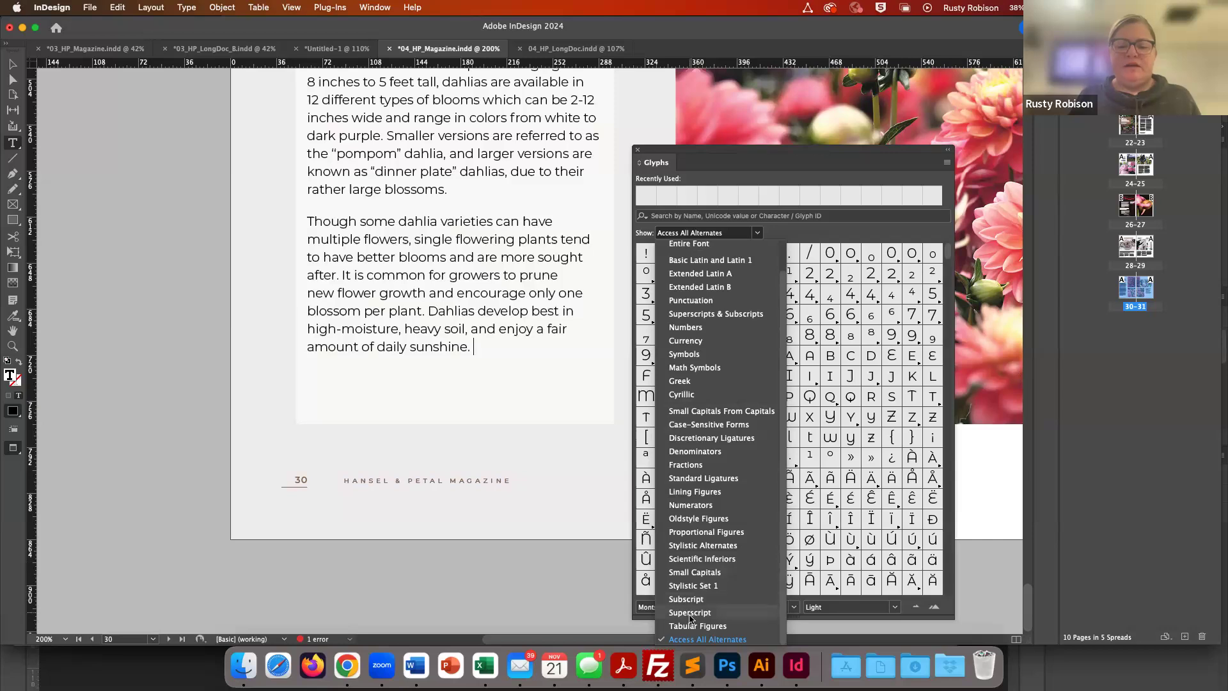
left_click(702, 547)
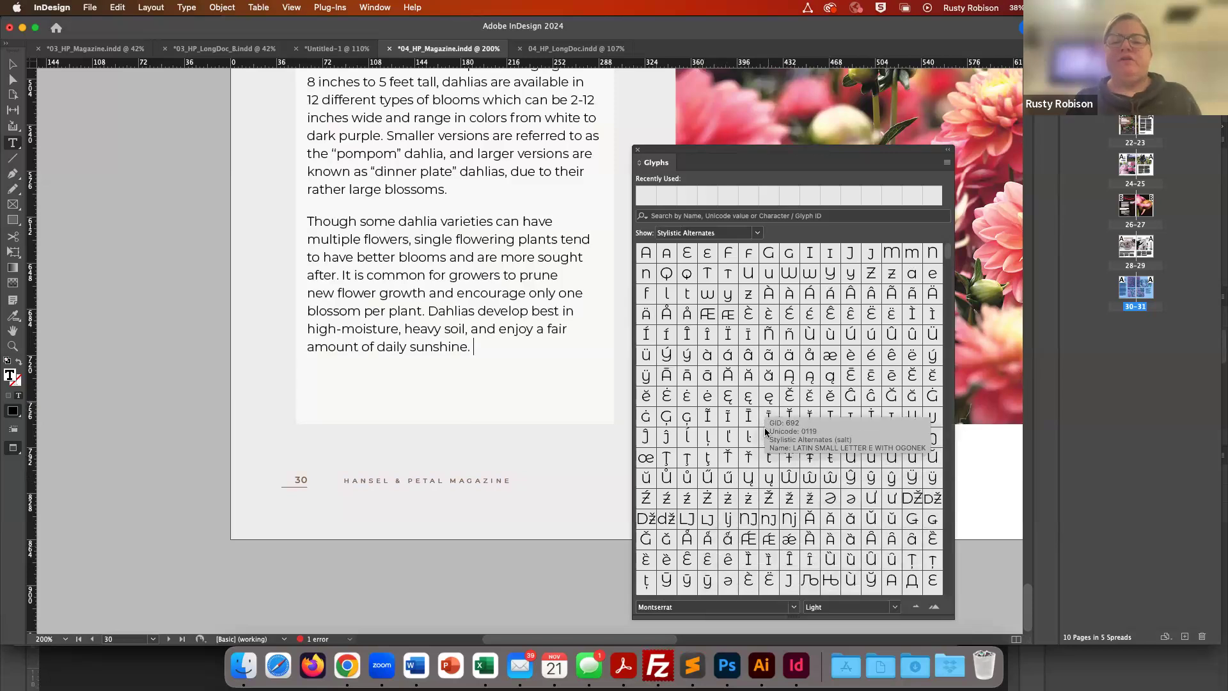
scroll(765, 433, "down", 5)
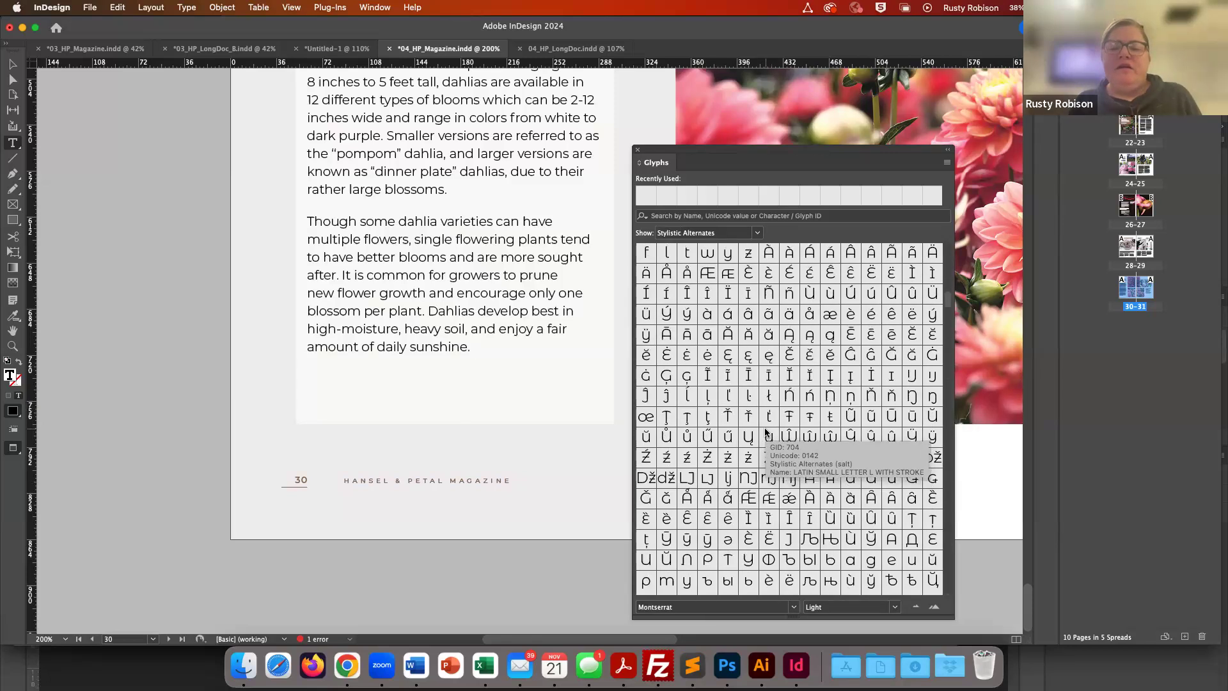
scroll(765, 427, "up", 5)
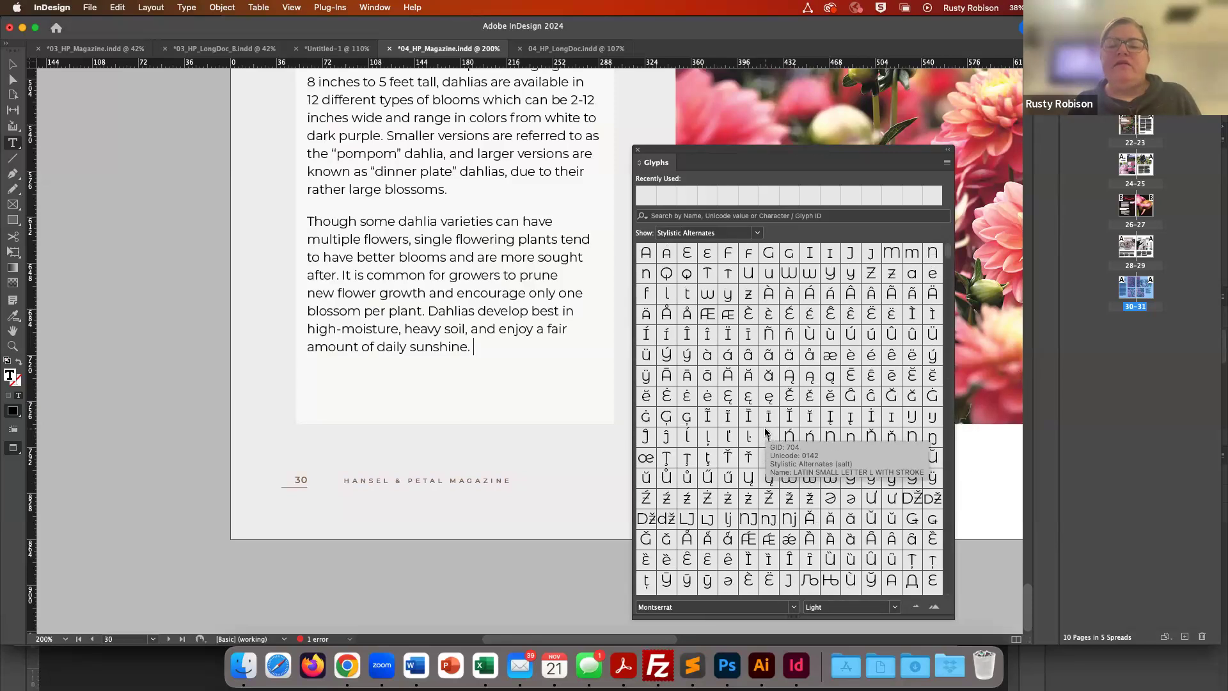
- Filter the Glyphs panel to show Standard Ligatures and Symbols
left_click(758, 234)
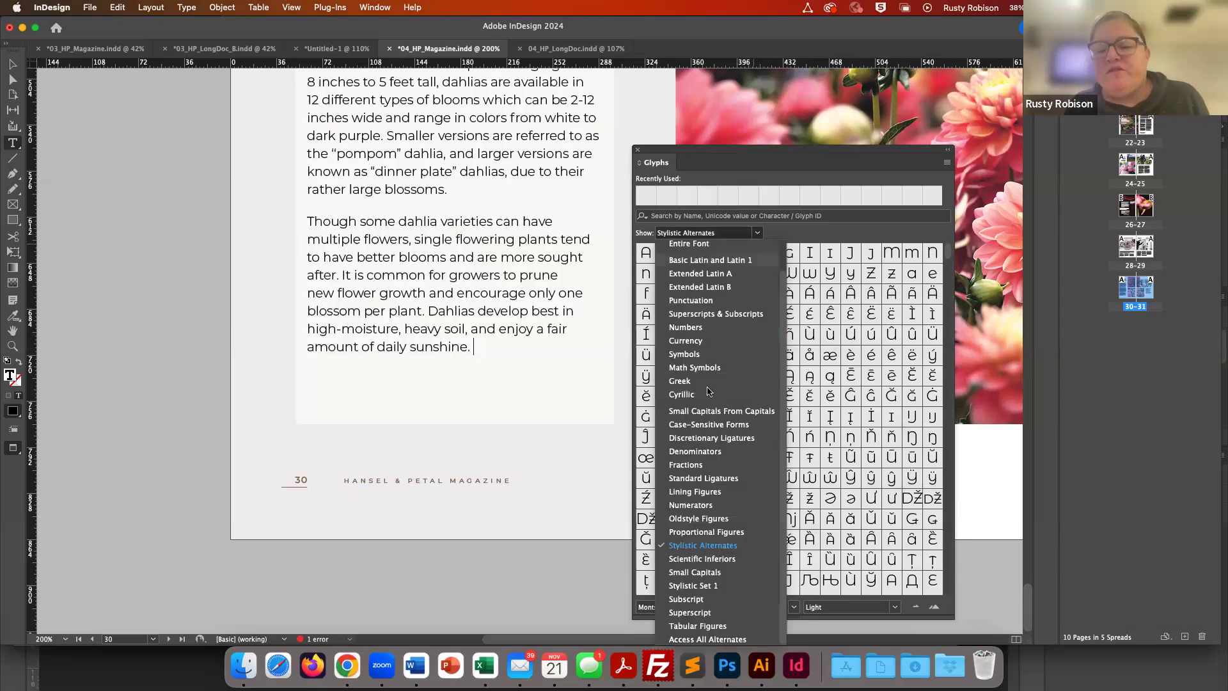
left_click(685, 479)
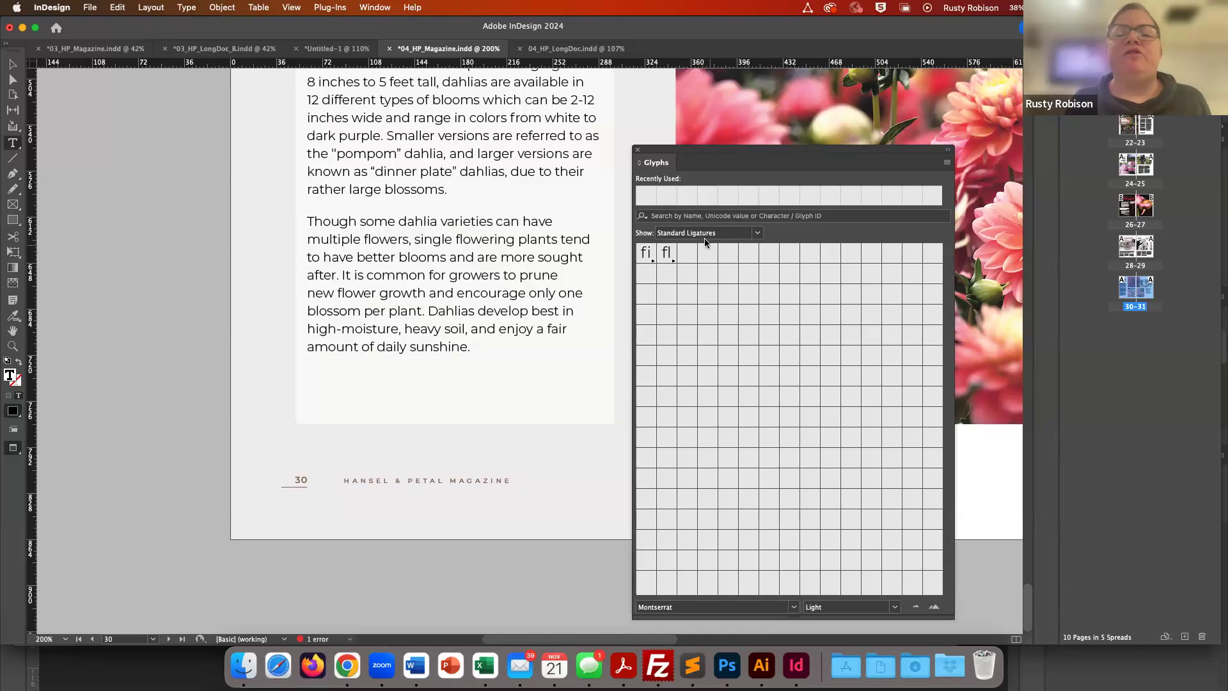
left_click(757, 234)
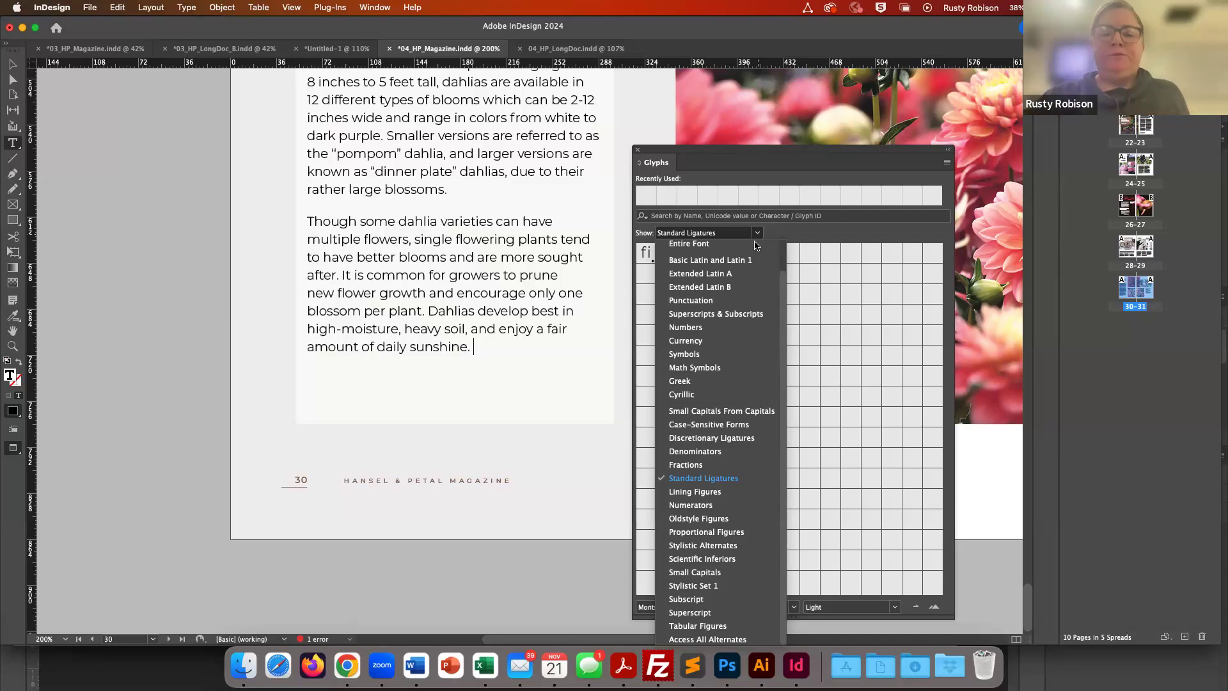
left_click(691, 355)
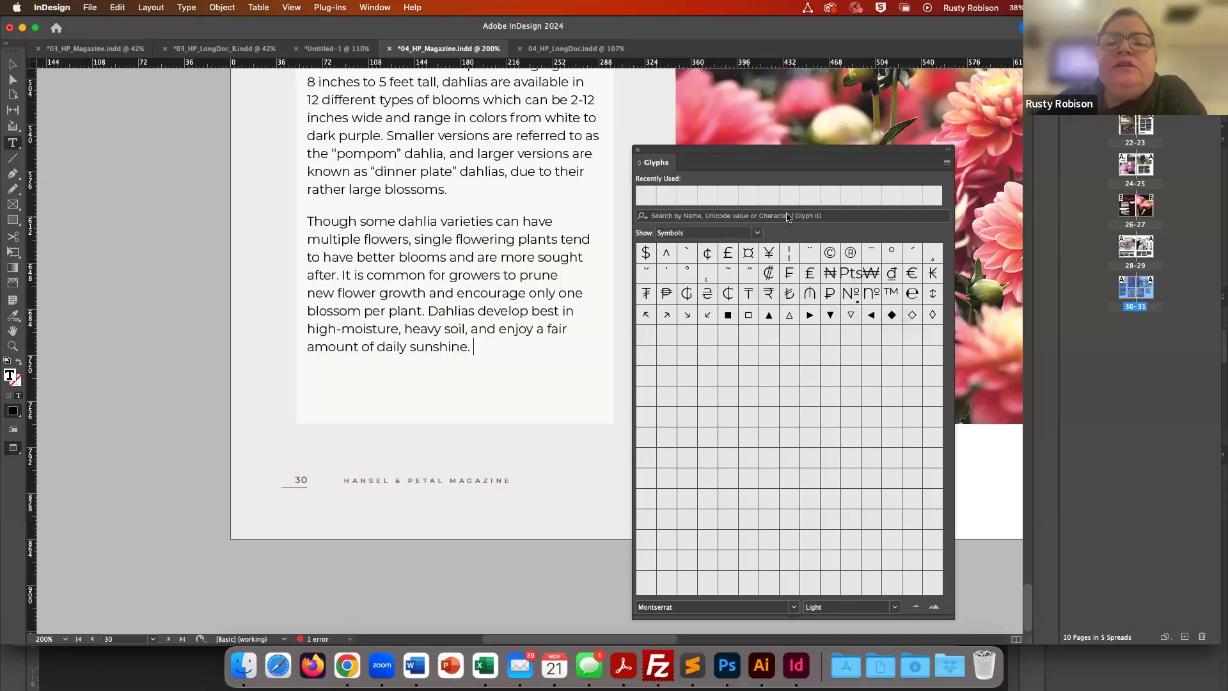
- Review the Sort Glyphs options in the Glyphs panel menu and the Show list
left_click(948, 164)
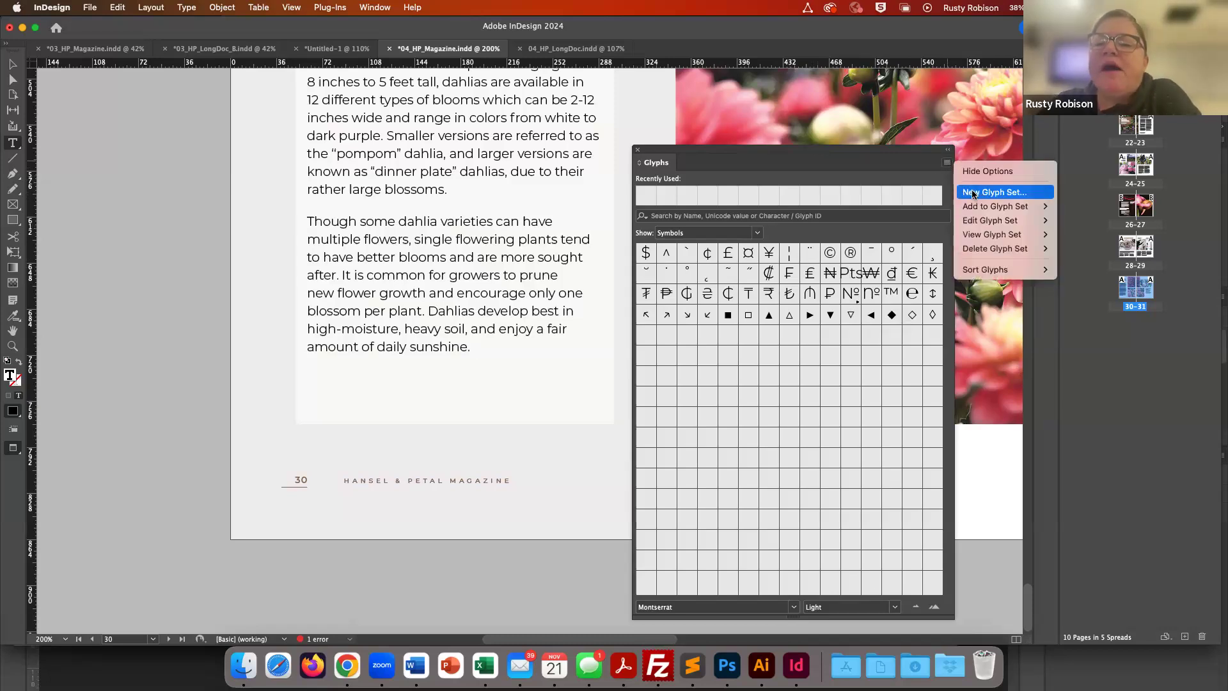
mouse_move(978, 271)
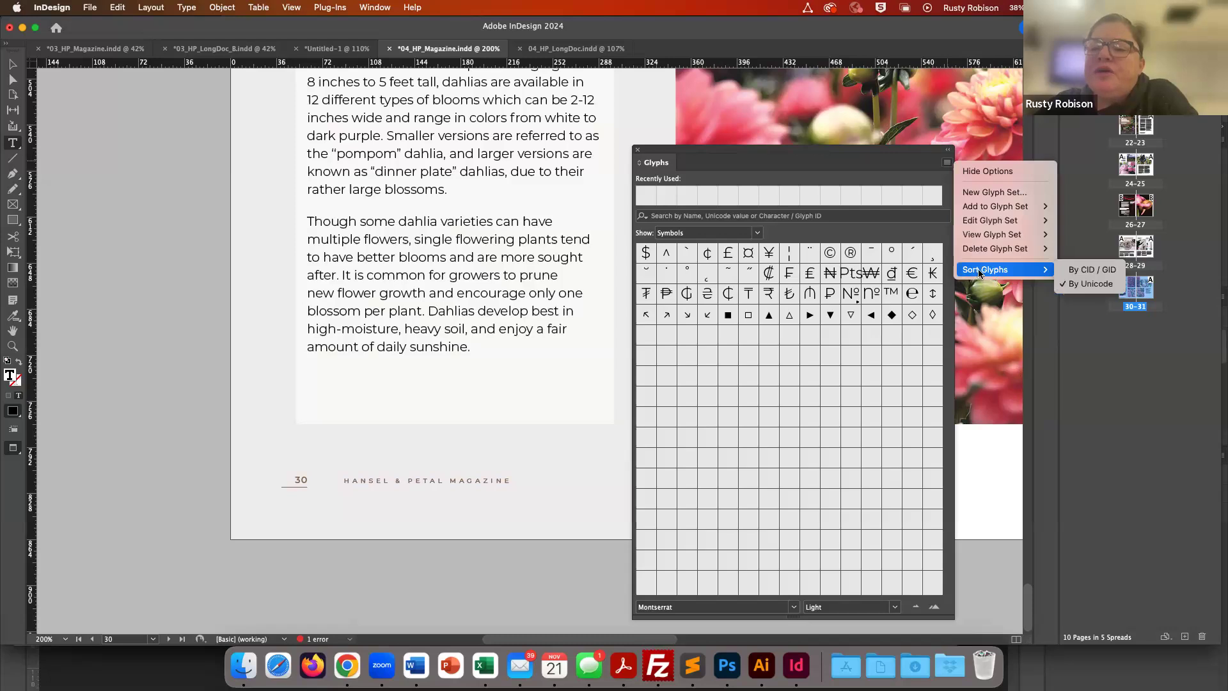
mouse_move(1013, 251)
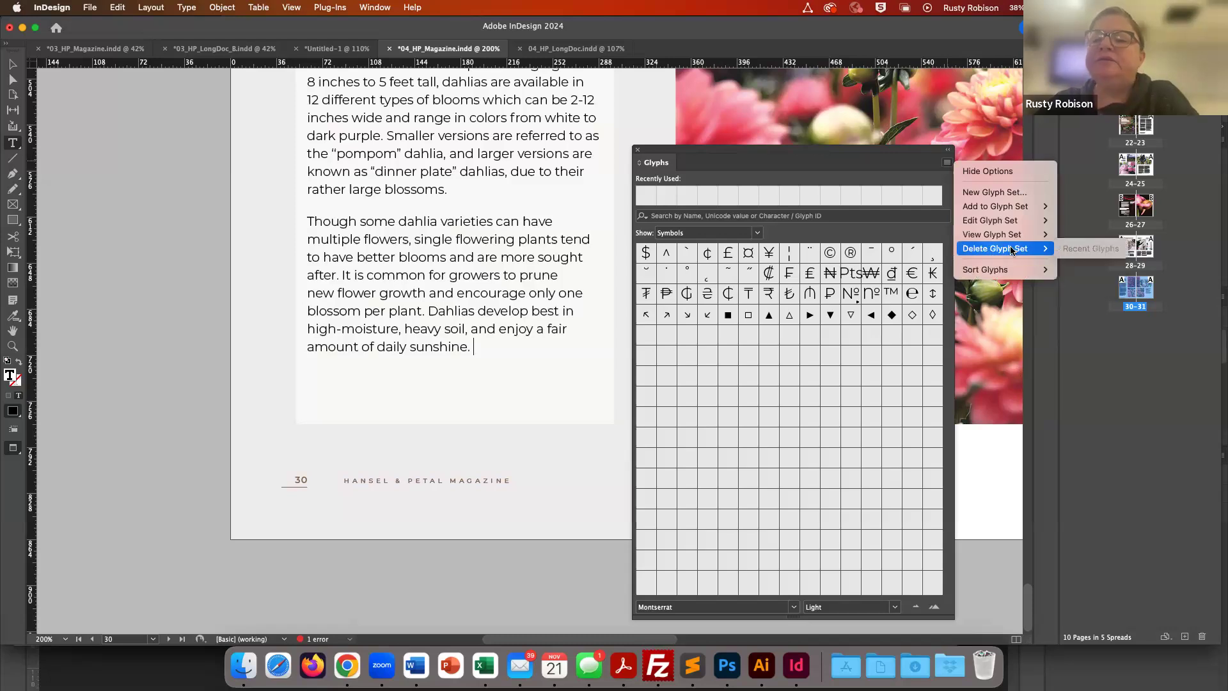
left_click(677, 234)
left_click(689, 235)
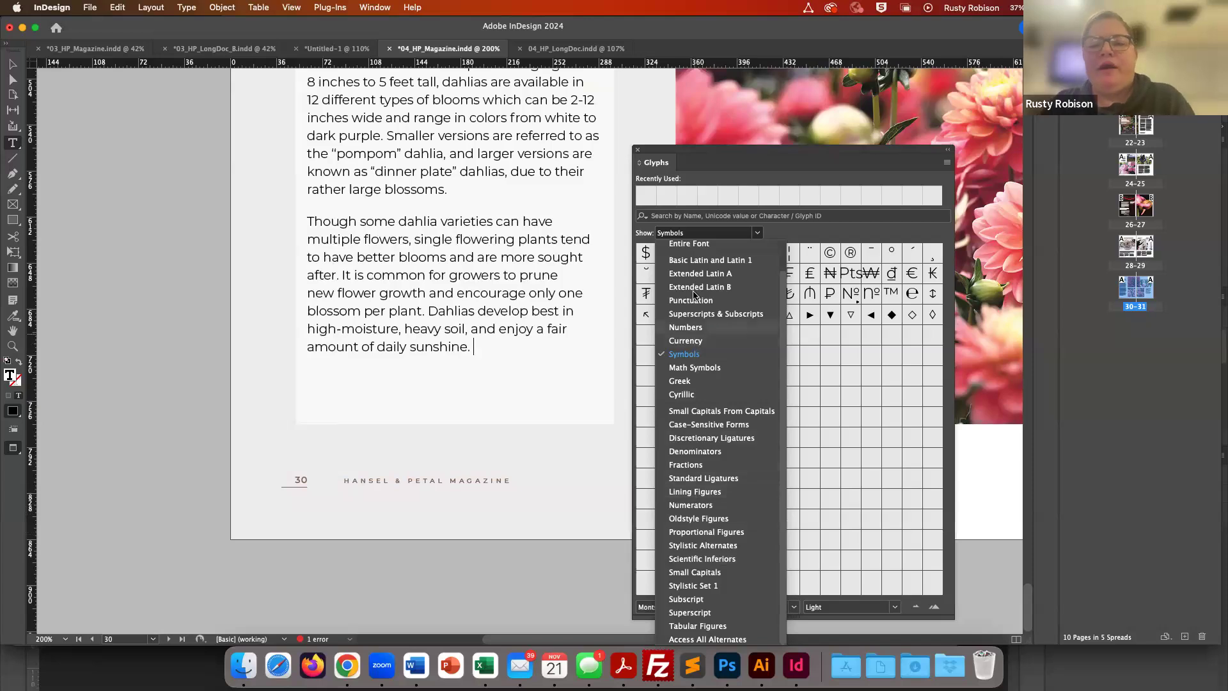
left_click(700, 162)
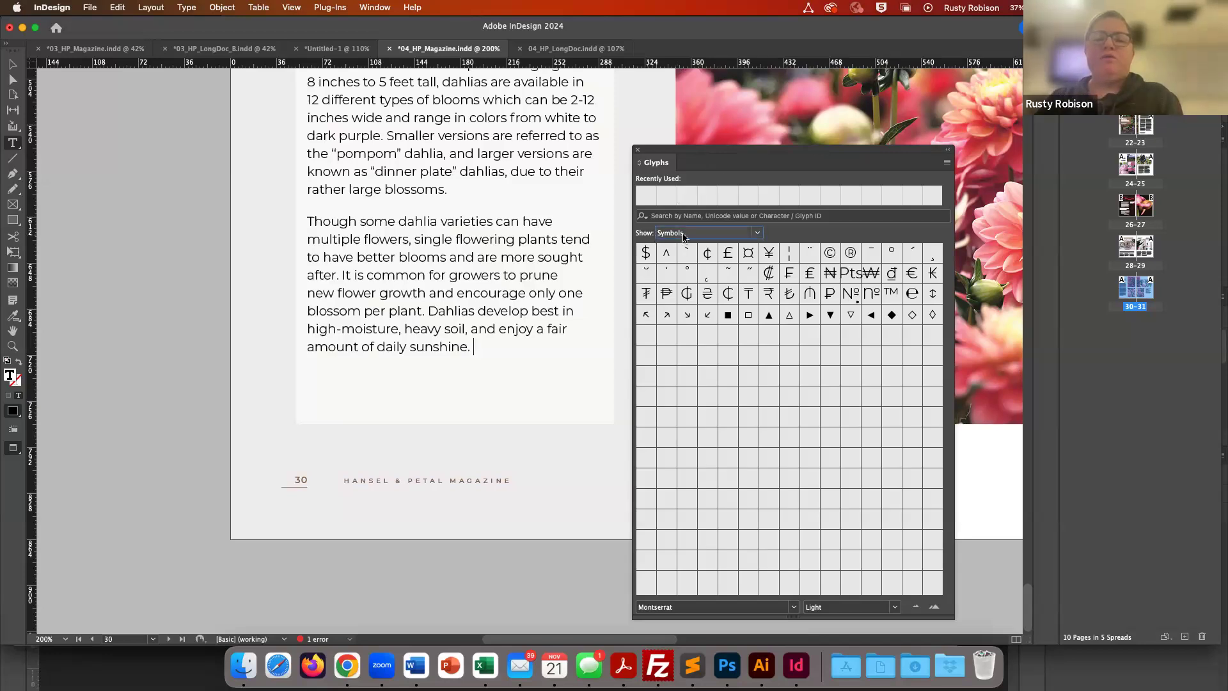
- Show the entire font in the Glyphs panel and scroll through its glyphs
left_click(759, 234)
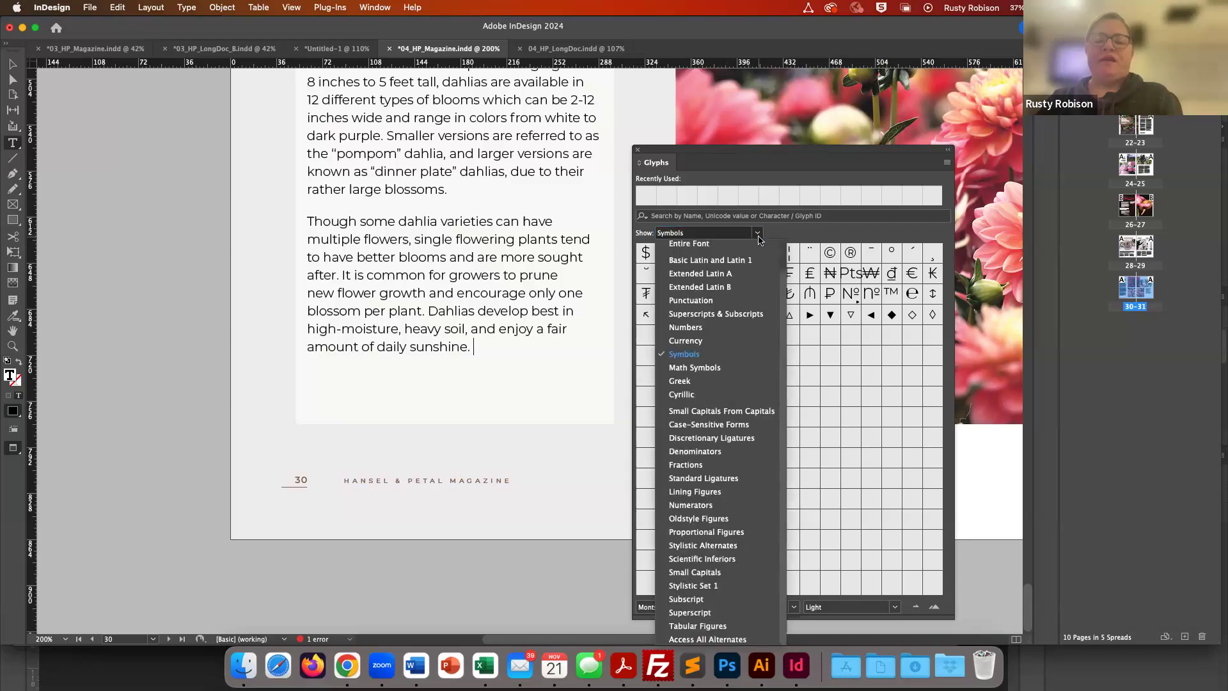
left_click(703, 248)
scroll(739, 522, "down", 10)
scroll(739, 522, "down", 10)
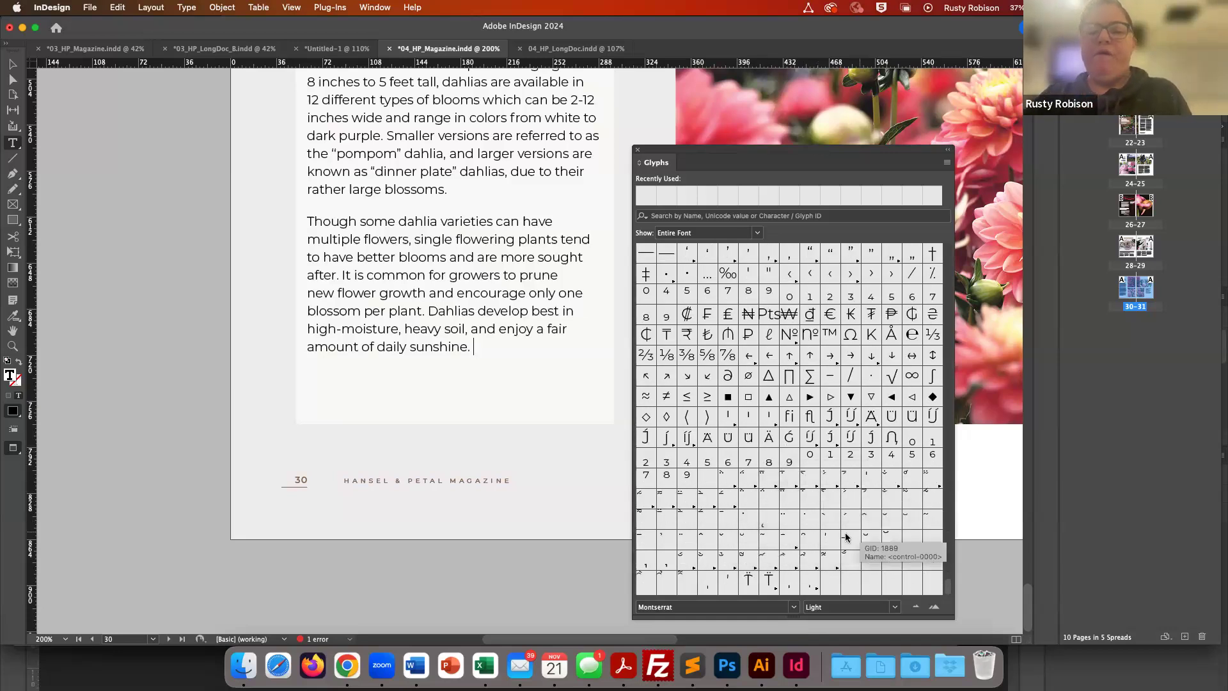
scroll(811, 417, "up", 2)
scroll(811, 417, "up", 12)
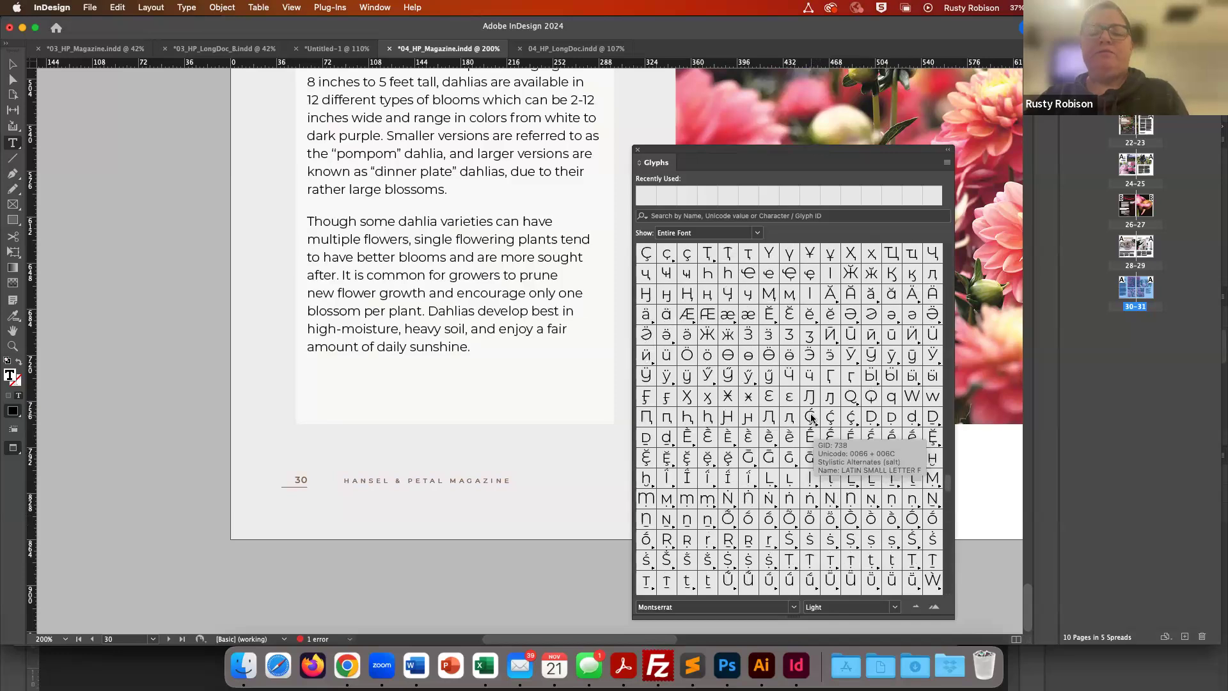
scroll(810, 417, "up", 4)
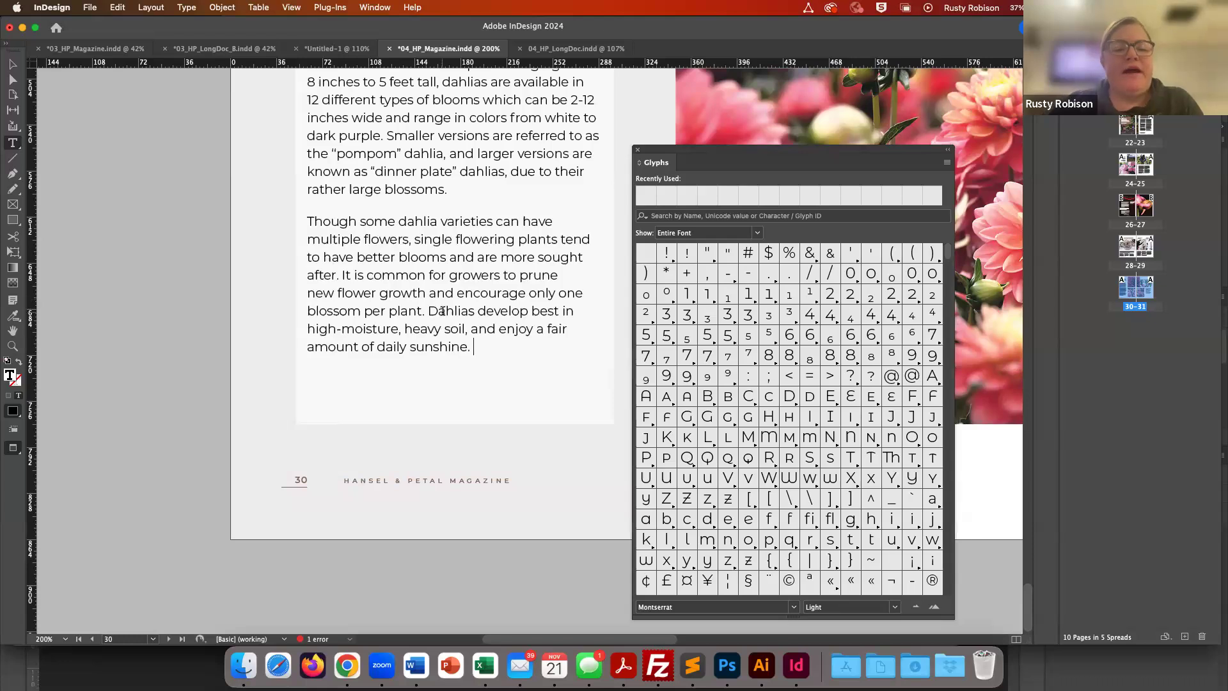
scroll(443, 311, "up", 10)
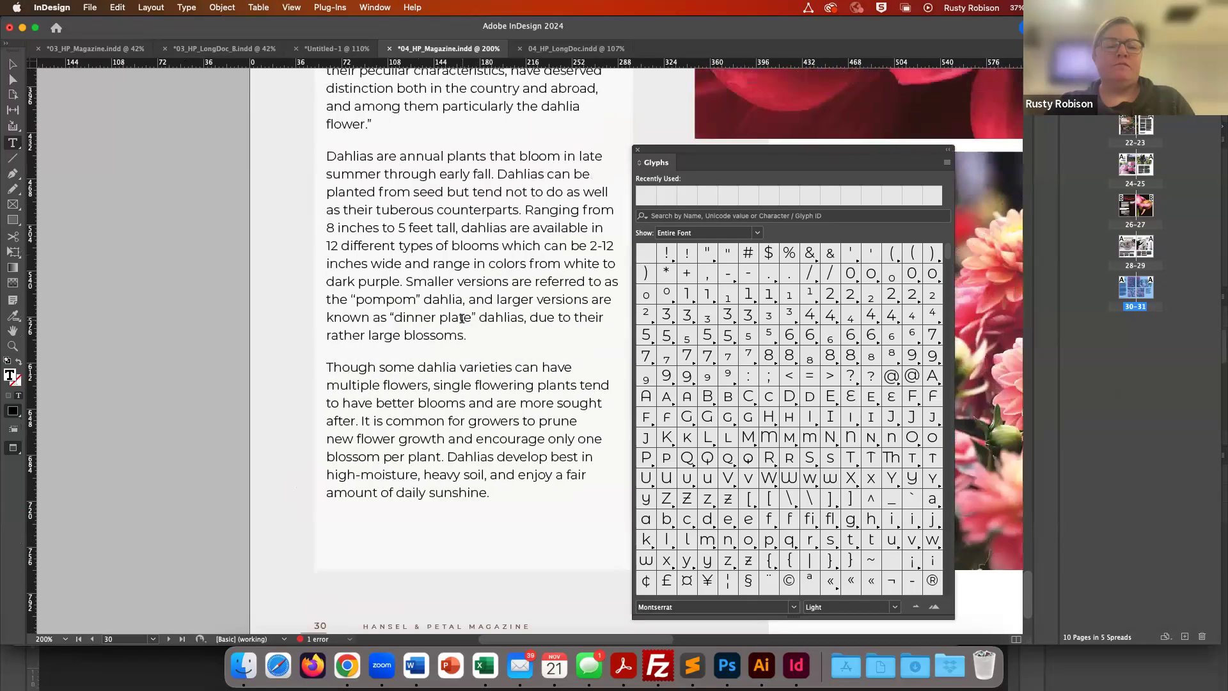
- Type a sample lowercase e at the end of the last paragraph and select it
scroll(462, 318, "down", 7)
scroll(462, 318, "down", 3)
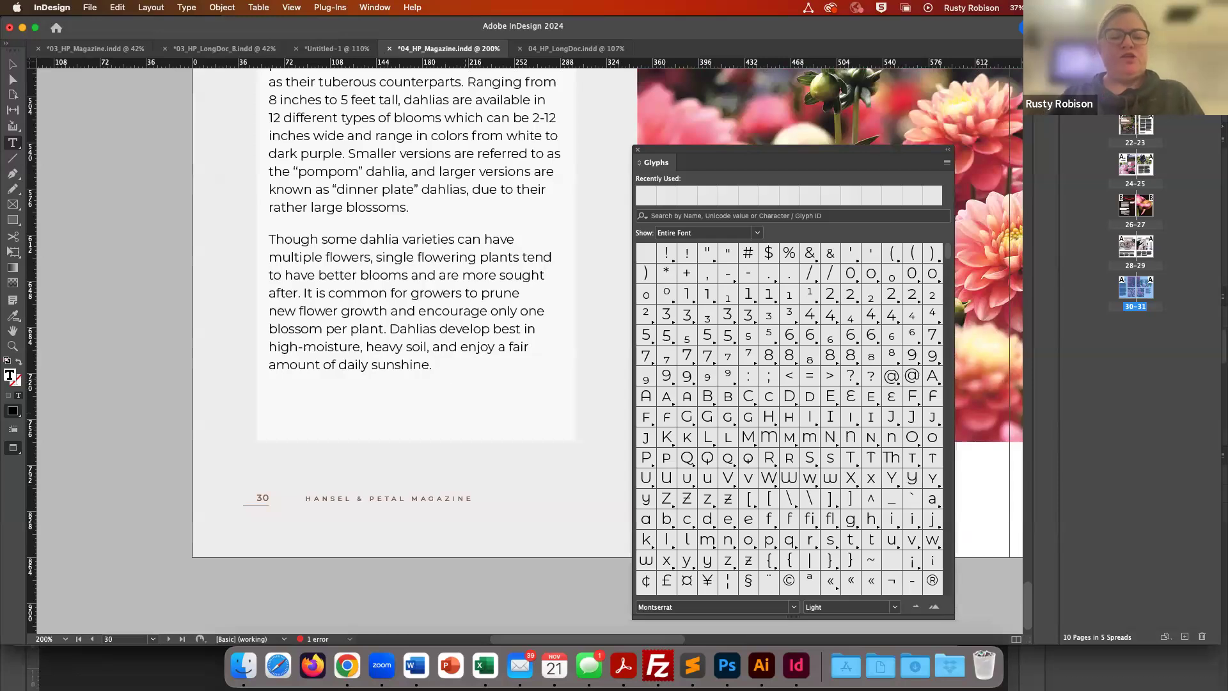
type("e")
key("shift+Left")
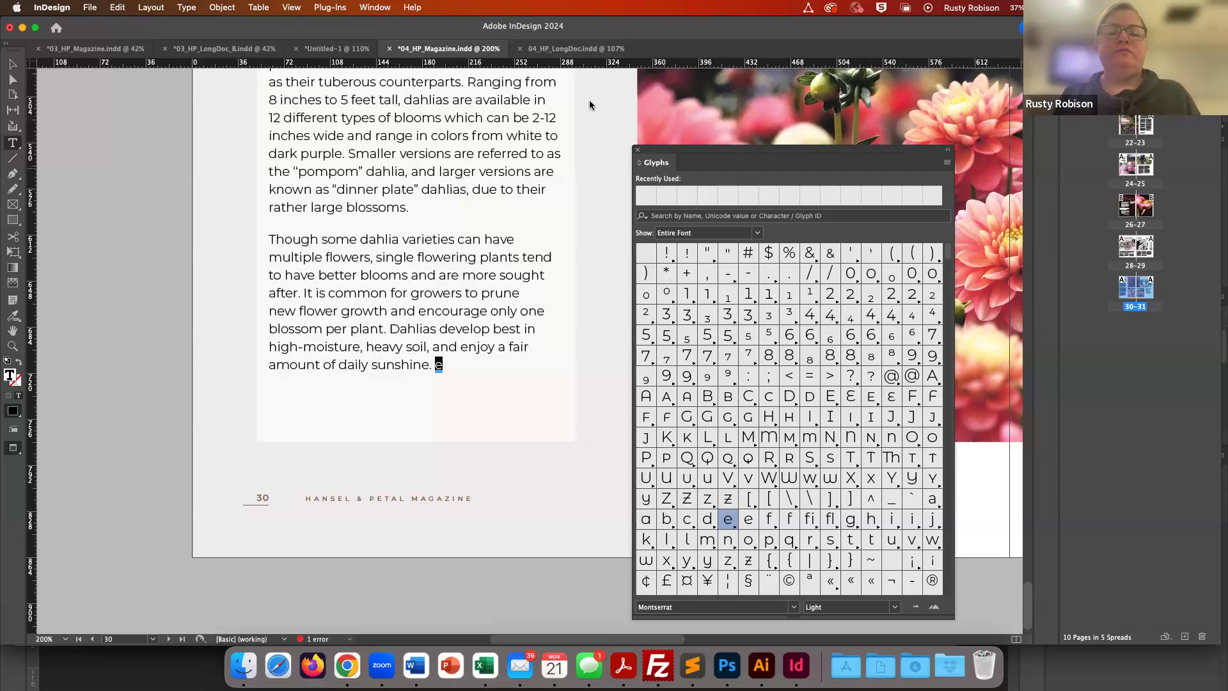
- Open the Character panel, set the selected e to Georgia Bold, and close the panel
left_click(371, 7)
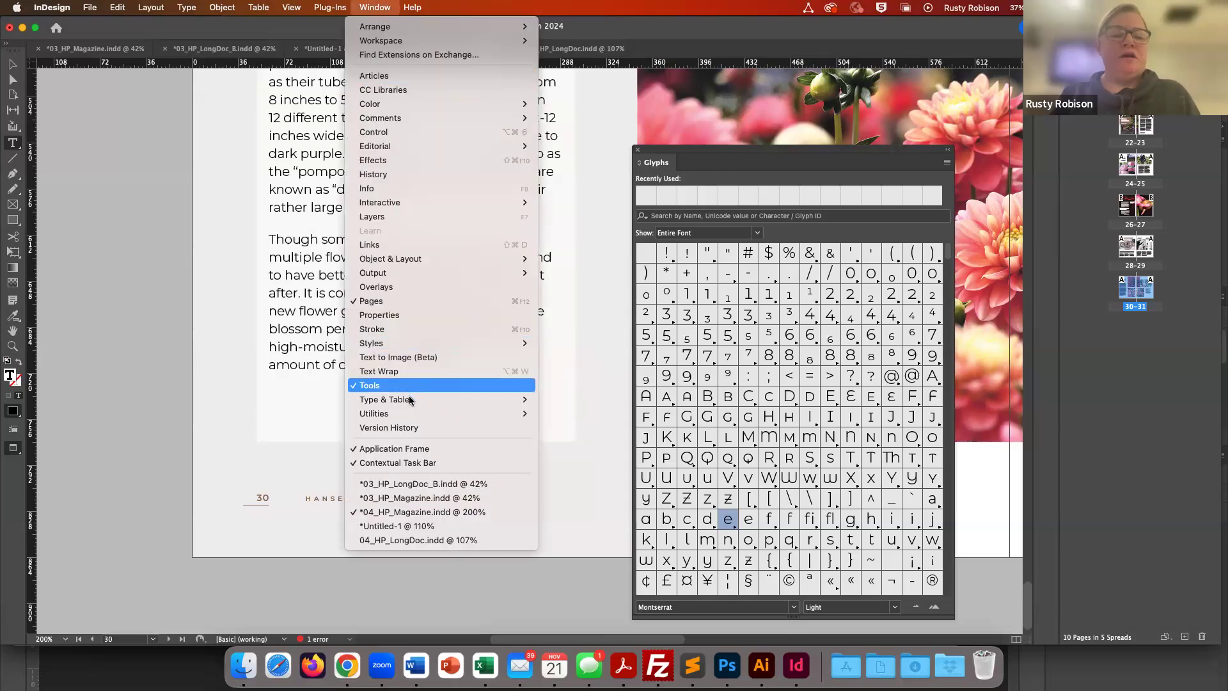
mouse_move(410, 400)
left_click(561, 403)
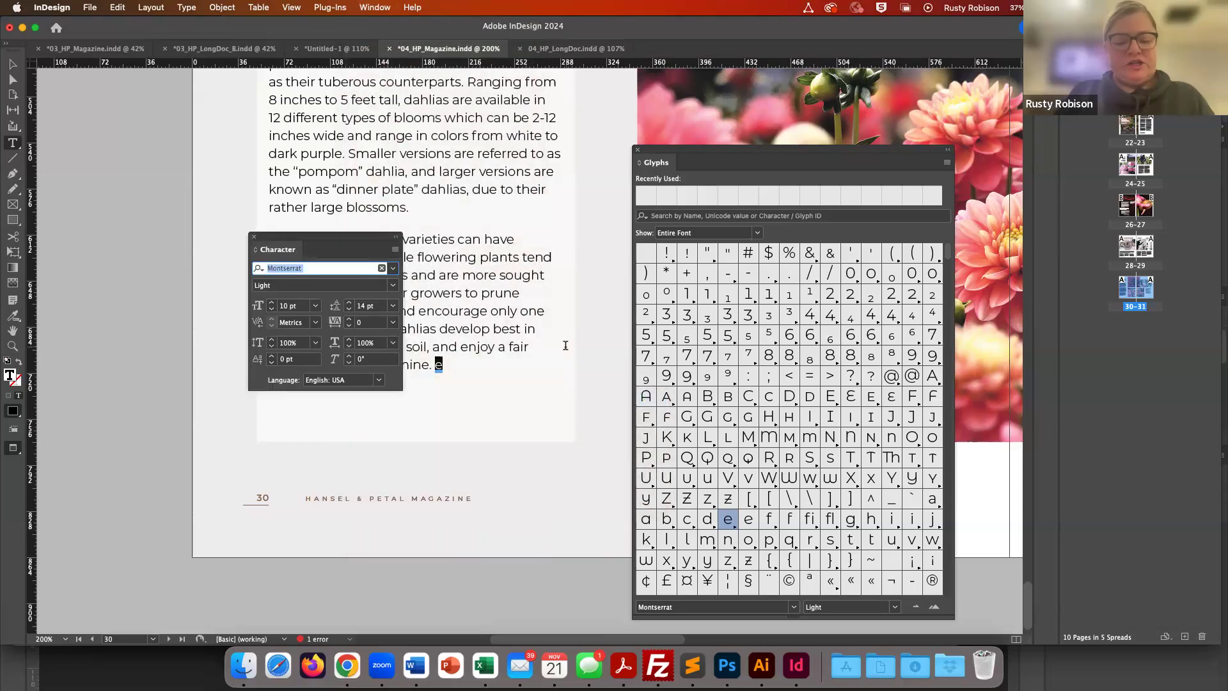
type("geo")
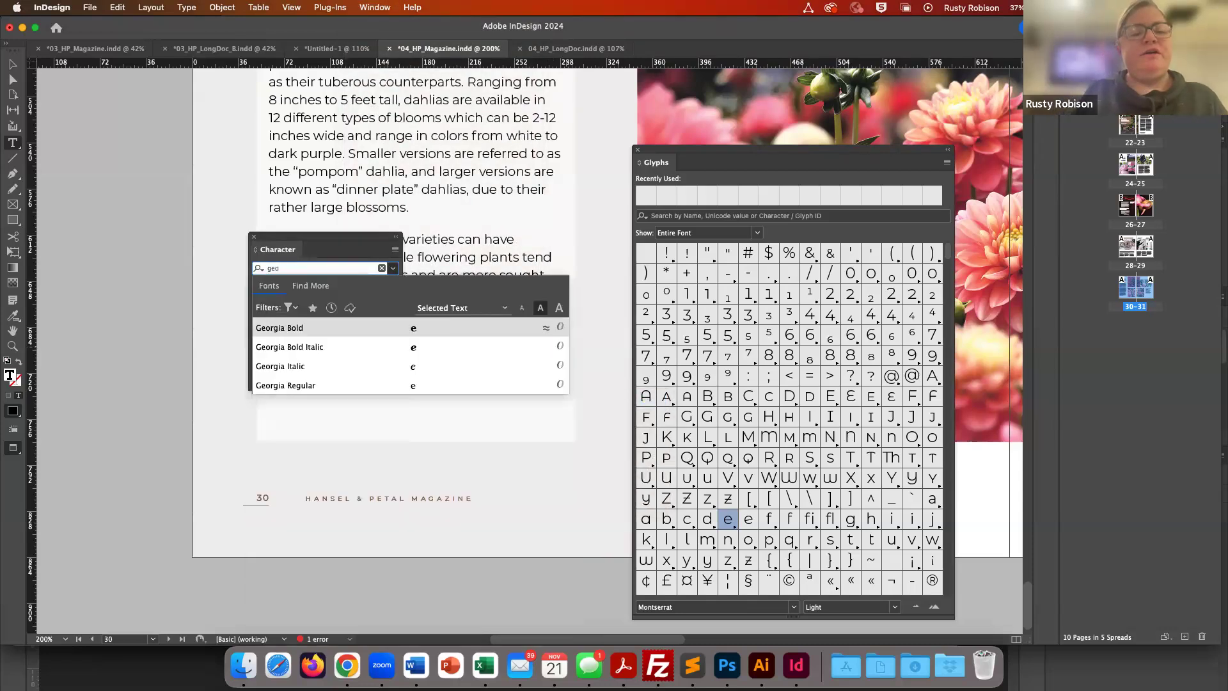
left_click(313, 330)
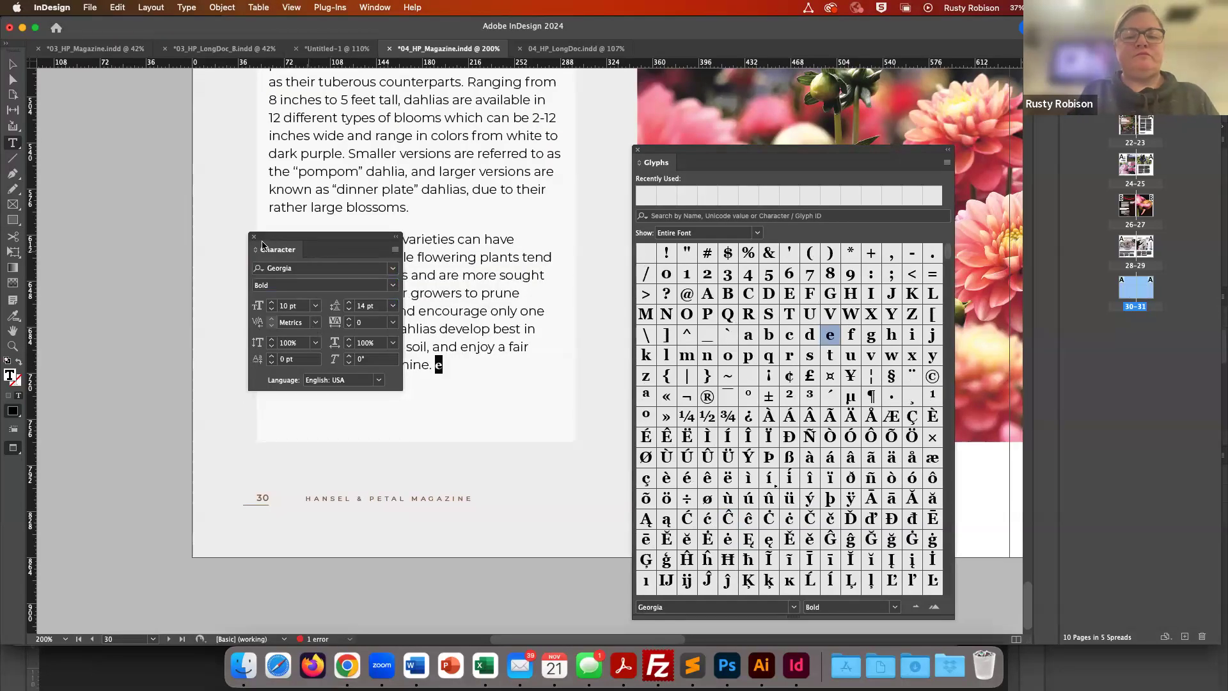
left_click(254, 238)
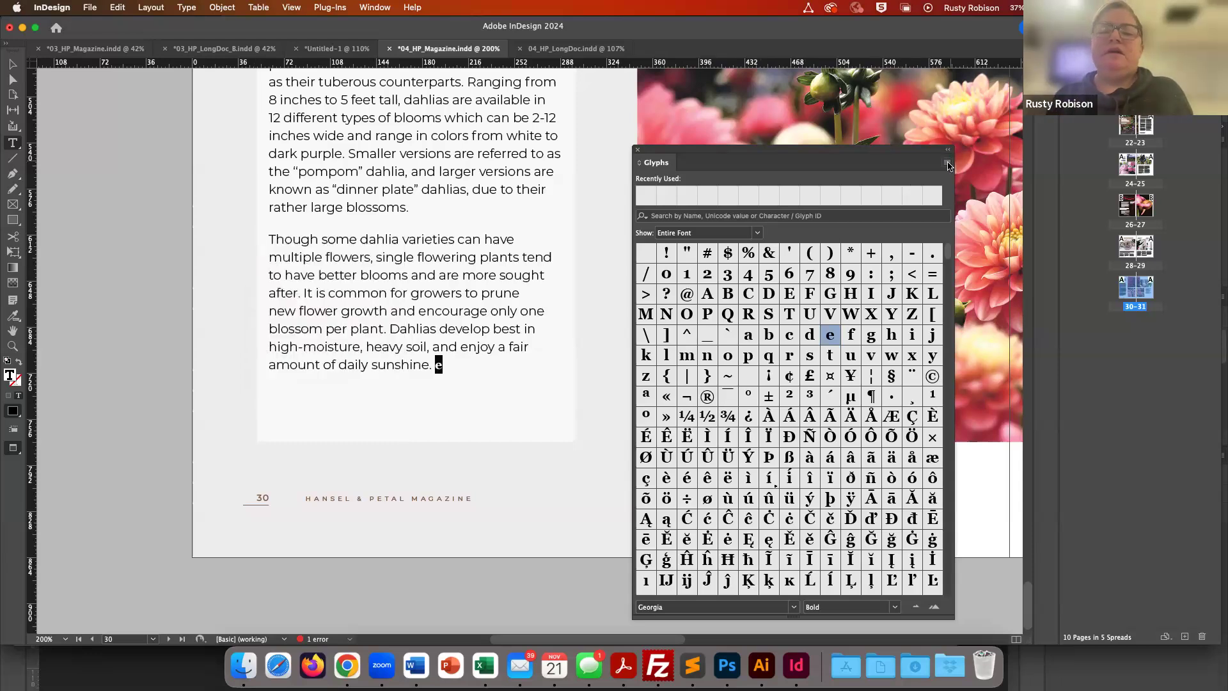
- Filter the Glyphs panel to show the Symbols set for Georgia Bold
left_click(948, 164)
left_click(908, 165)
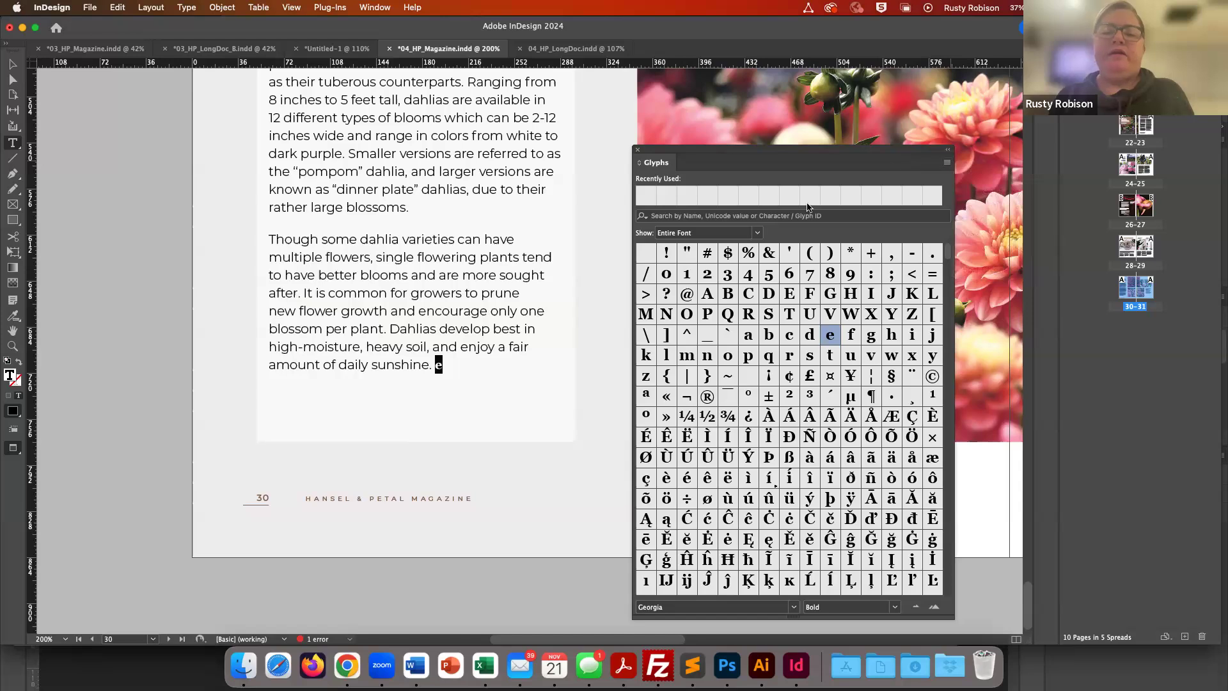
left_click(758, 234)
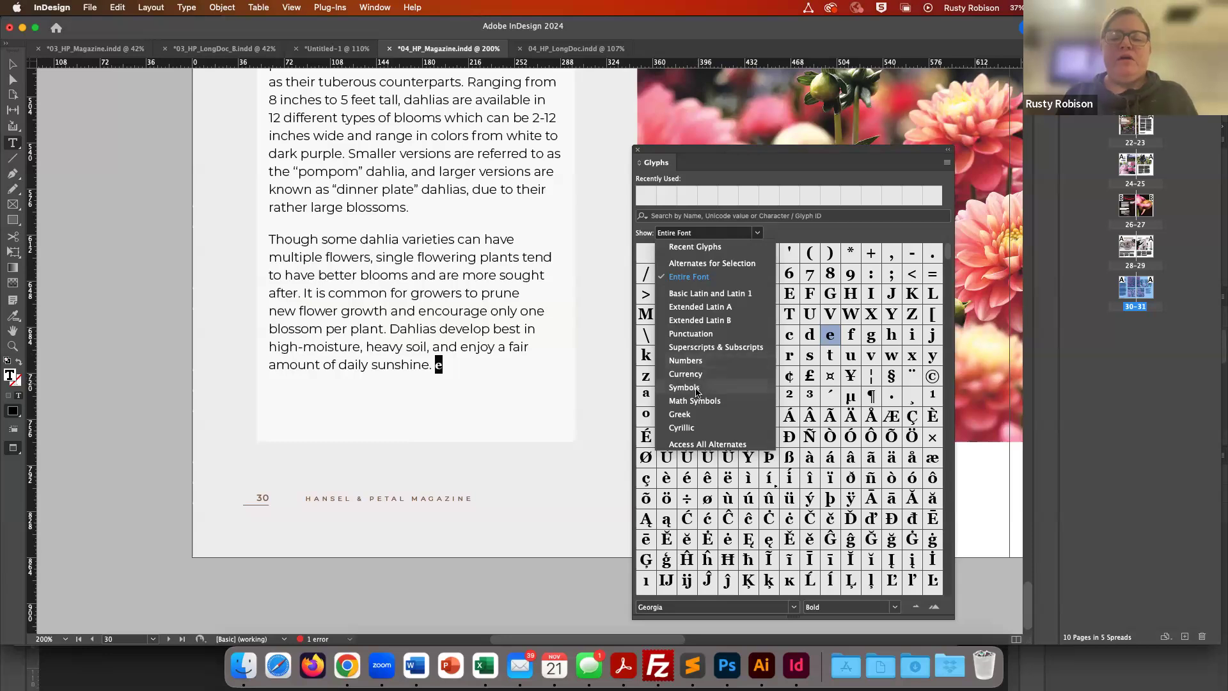
left_click(698, 391)
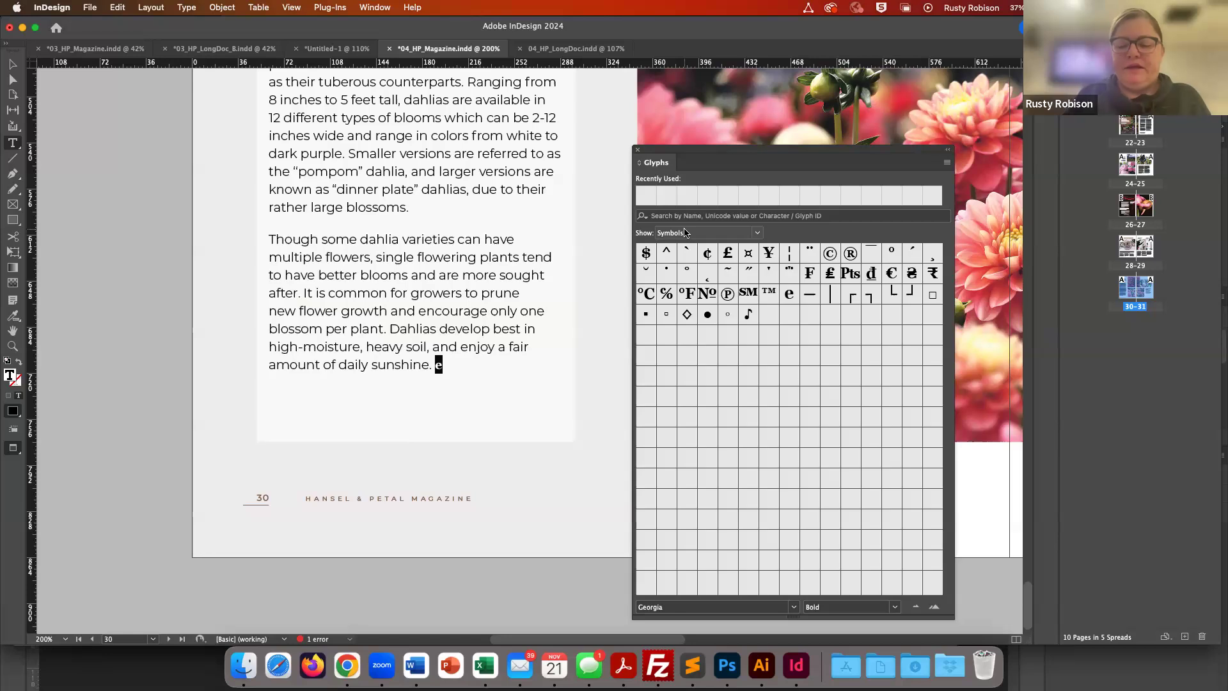
- Delete the sample e and close the Glyphs panel
key("BackSpace")
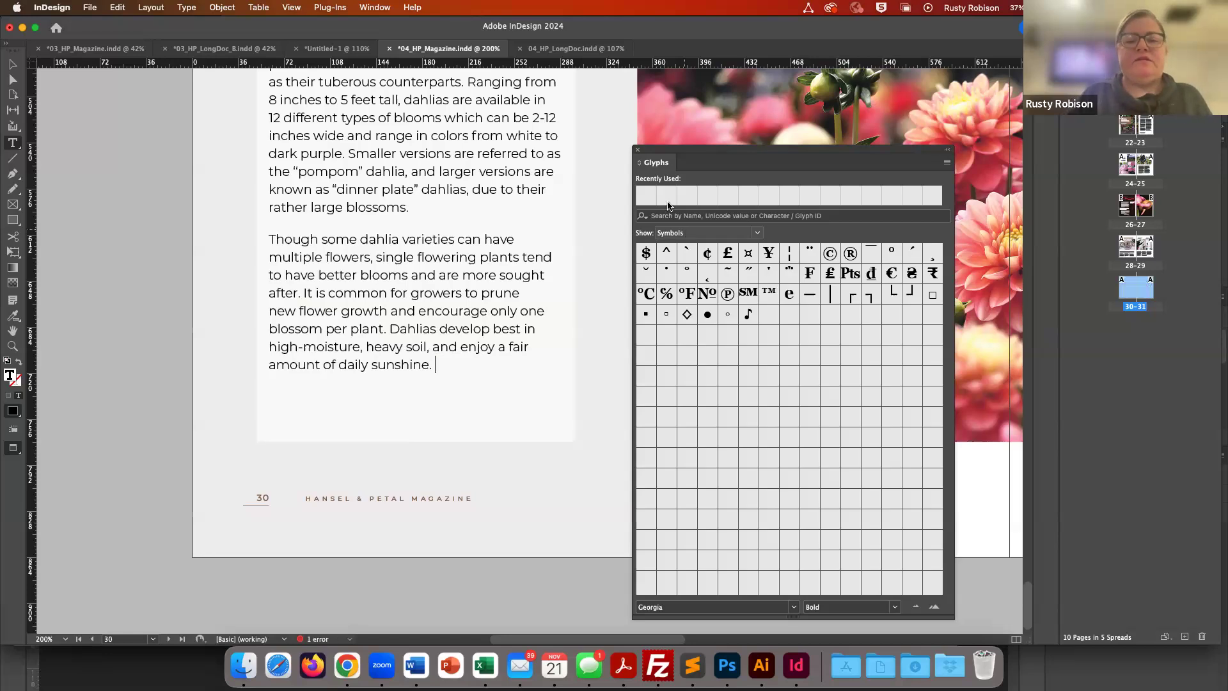
left_click(639, 152)
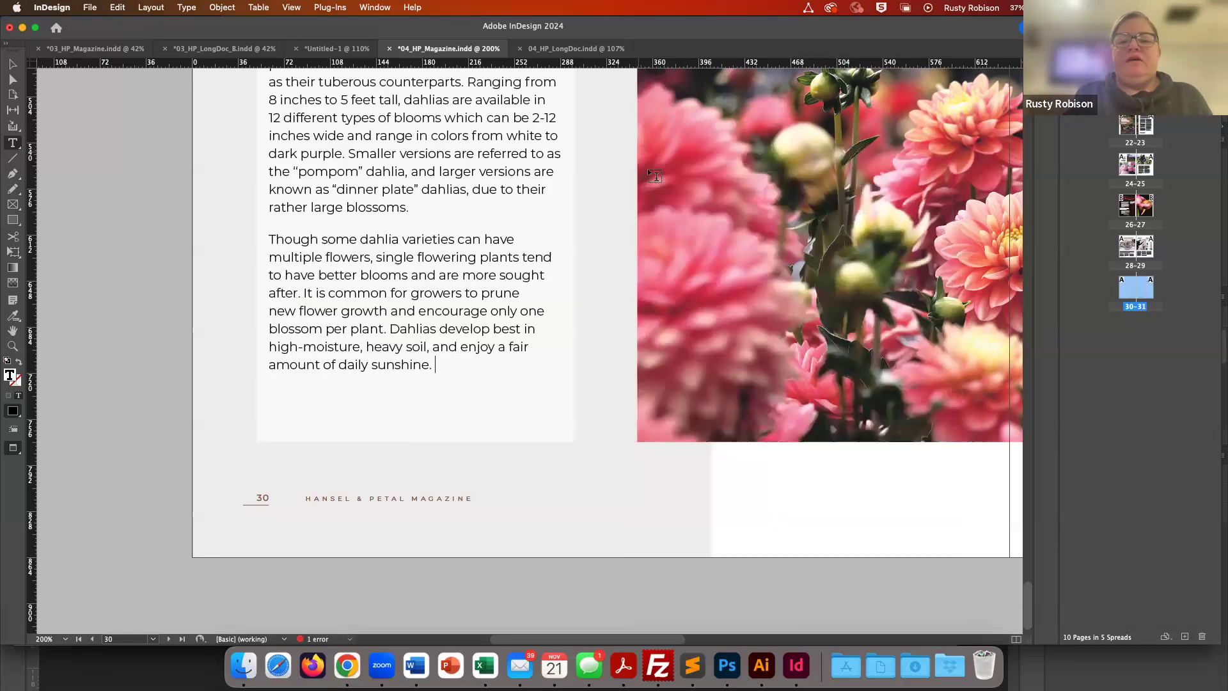
- Scroll through the Dahlias article and zoom in on its body text to examine it
scroll(488, 276, "up", 5)
scroll(487, 276, "up", 15)
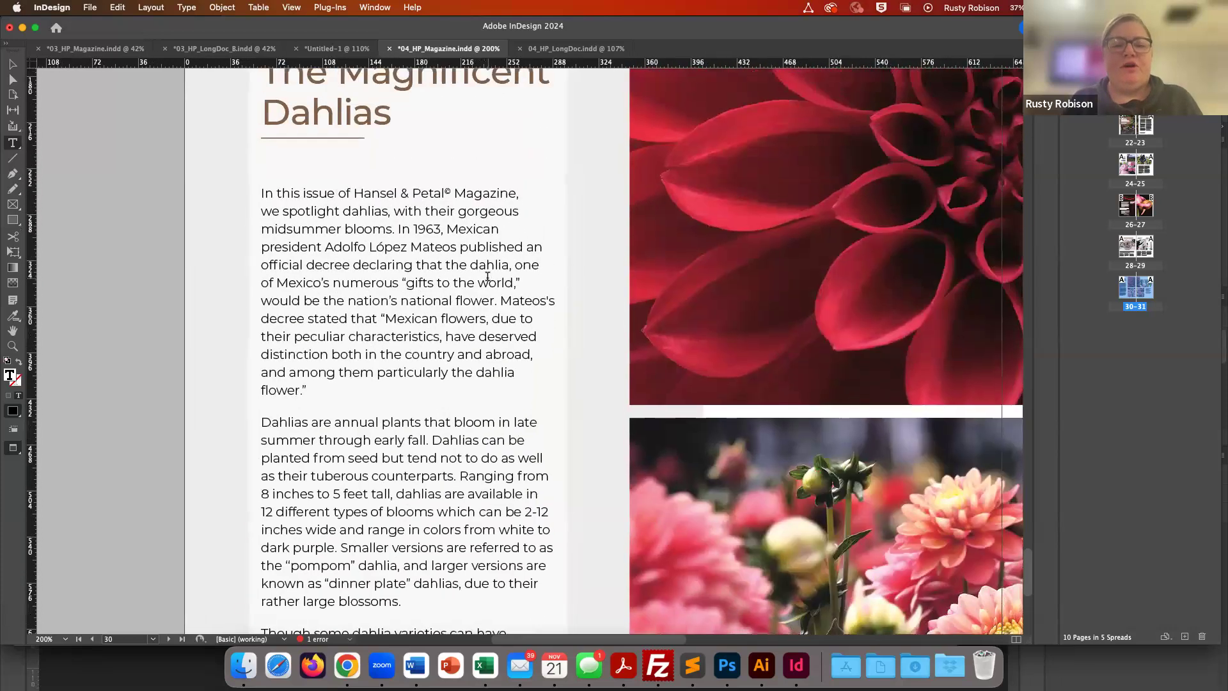
scroll(488, 277, "down", 2)
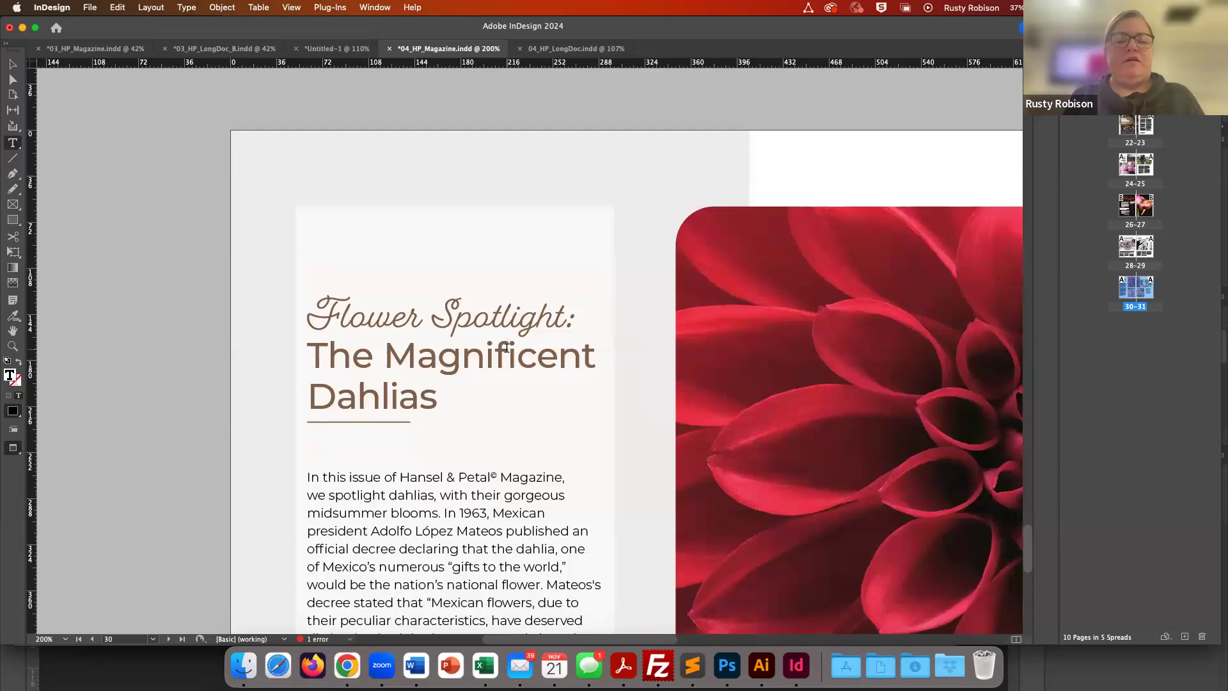
scroll(507, 347, "down", 12)
scroll(507, 347, "up", 5)
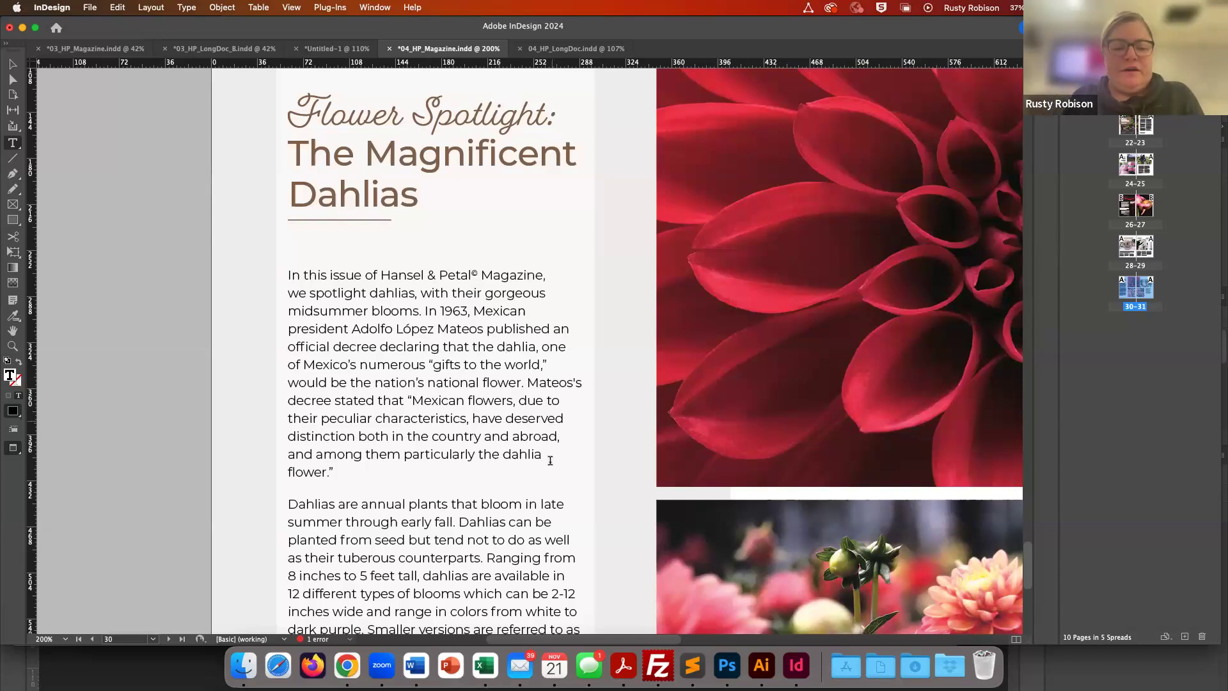
scroll(550, 466, "down", 15)
scroll(547, 462, "up", 10)
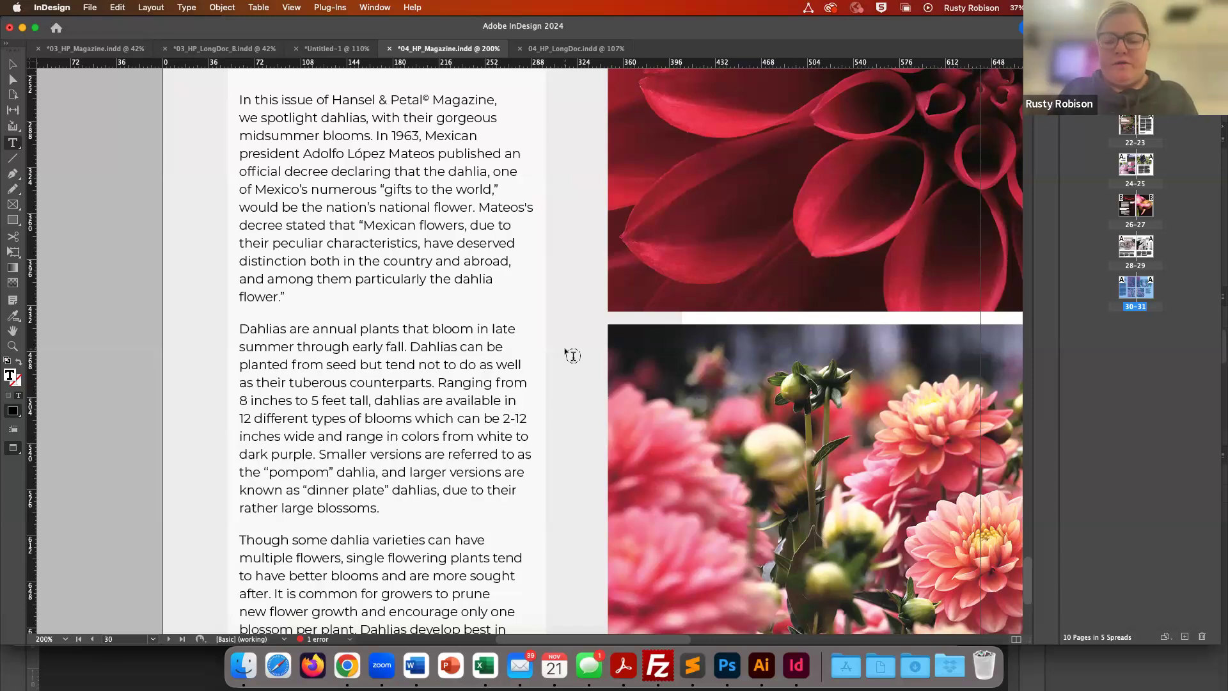
key("super+equal")
key("super+equal")
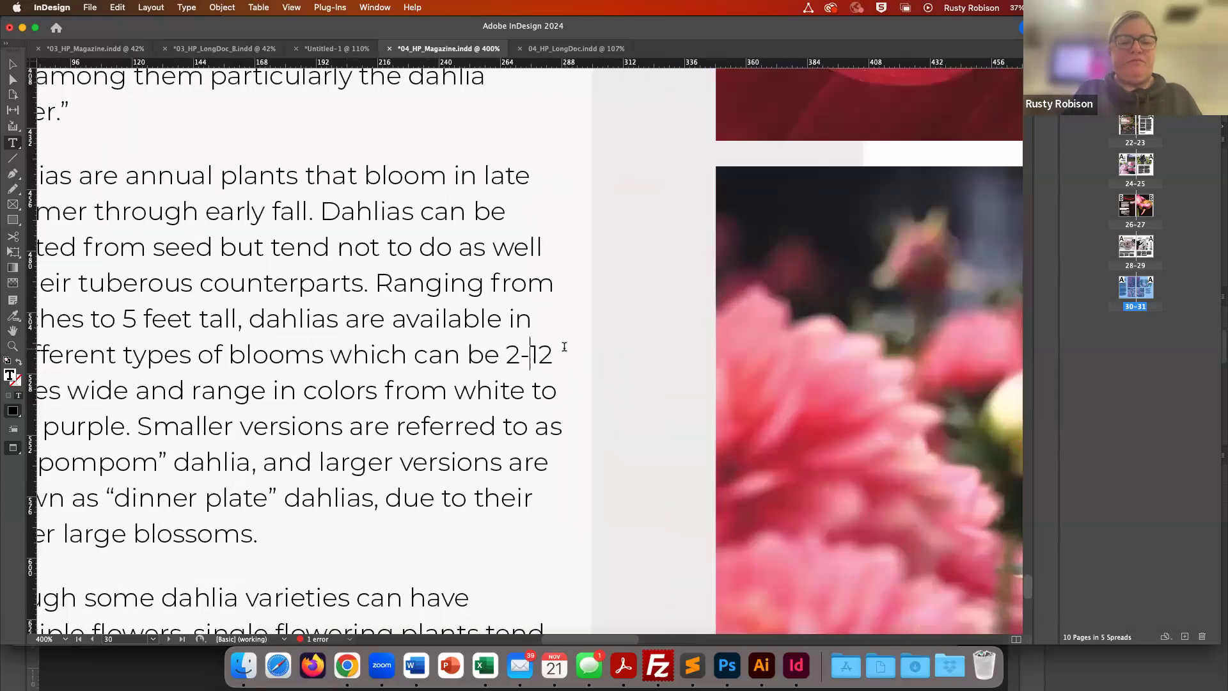
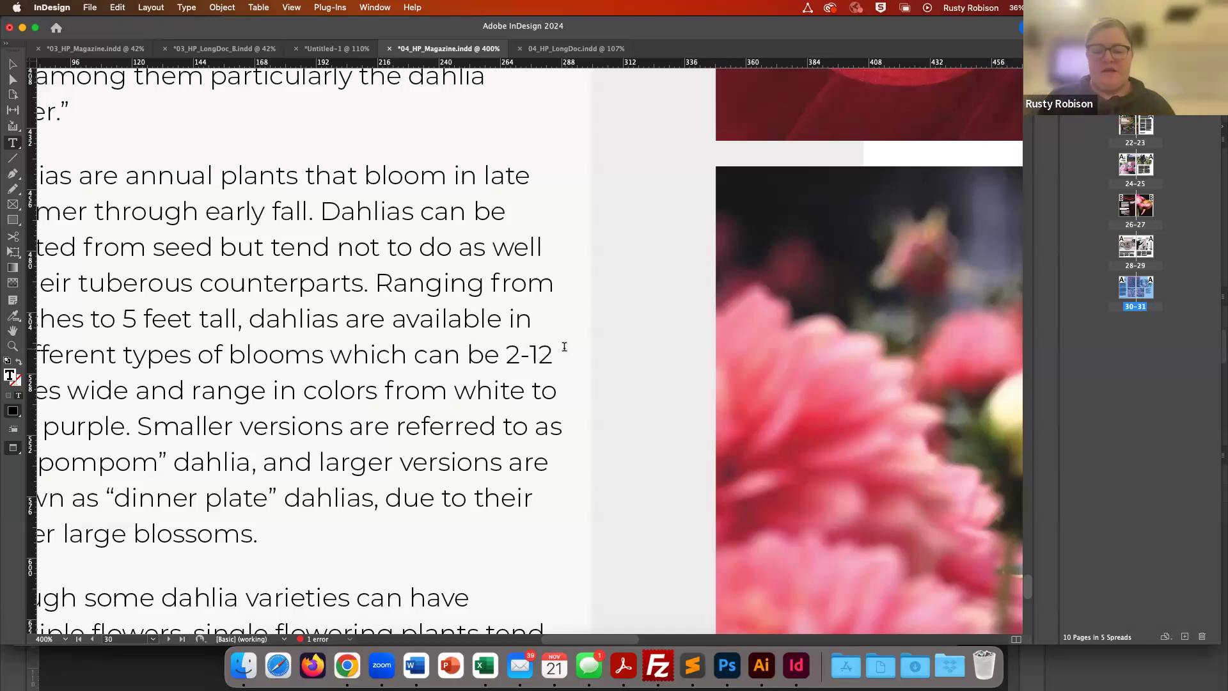
- Replace the hyphen in the 2-12 range with an en dash, trying an em dash before settling on the en dash
key("shift+Left")
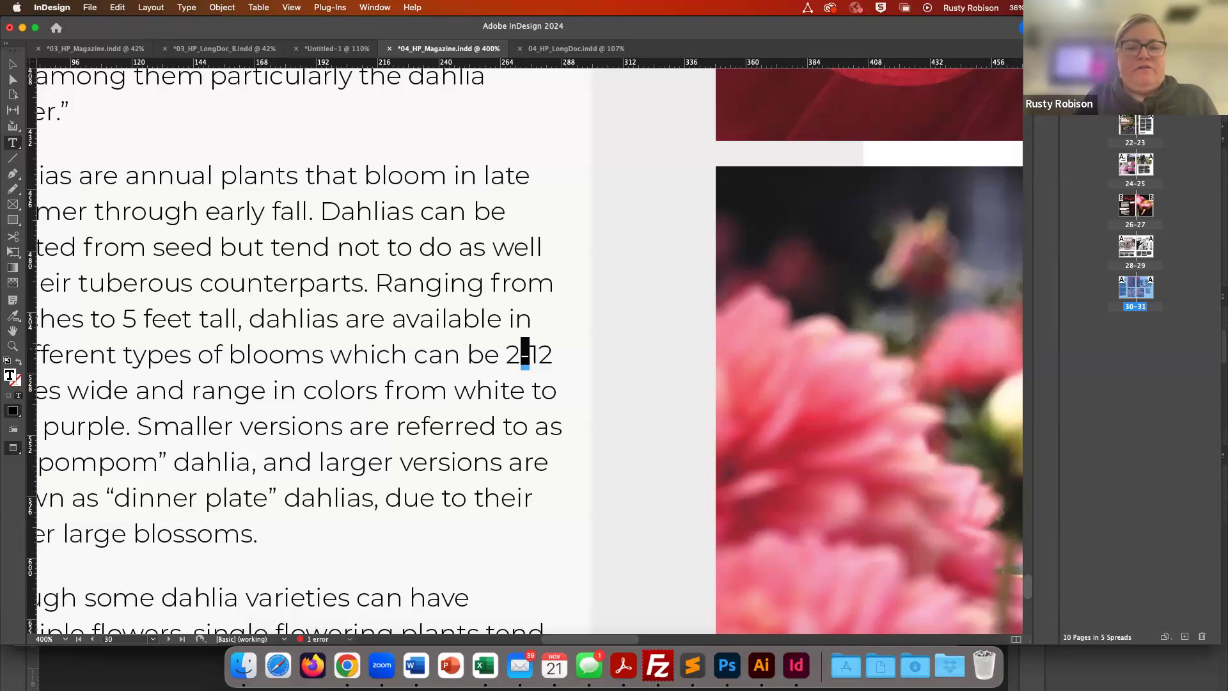
type("–")
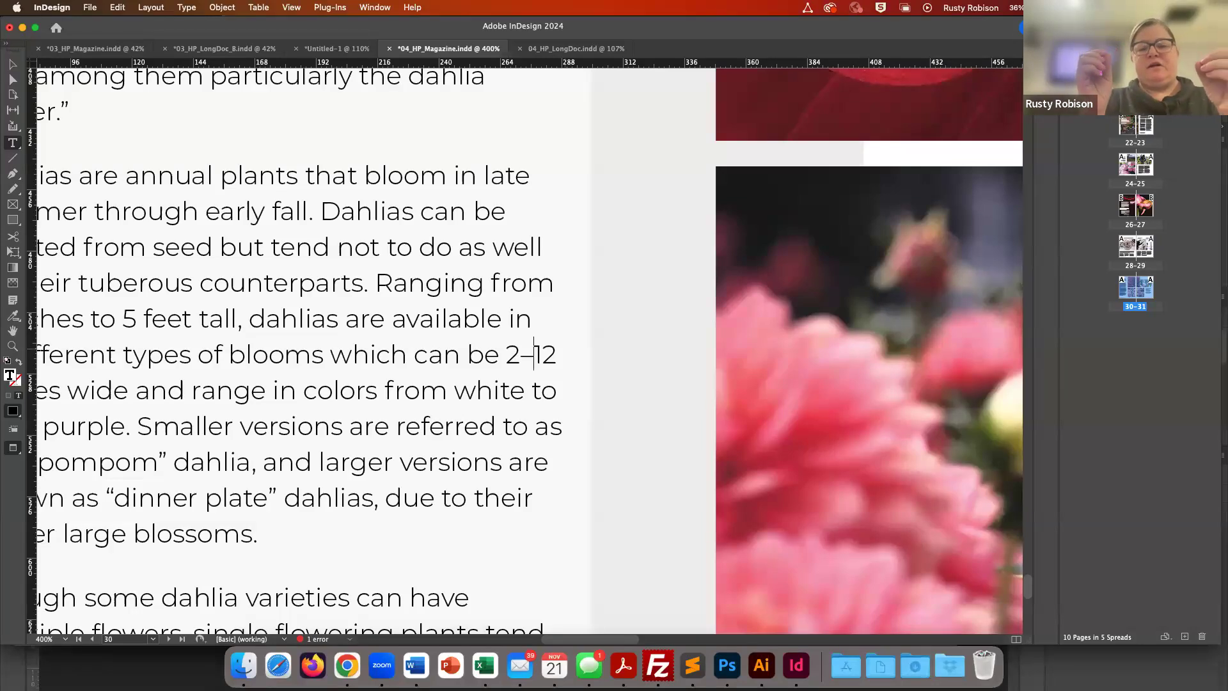
key("shift+Left")
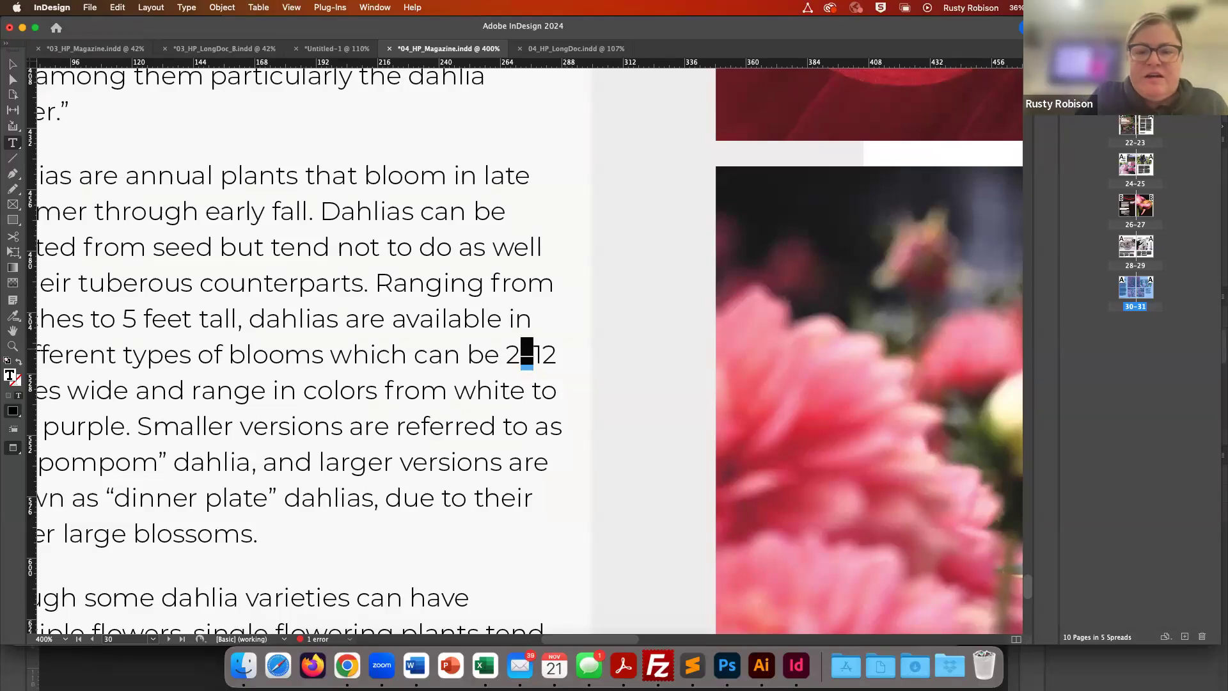
type("—")
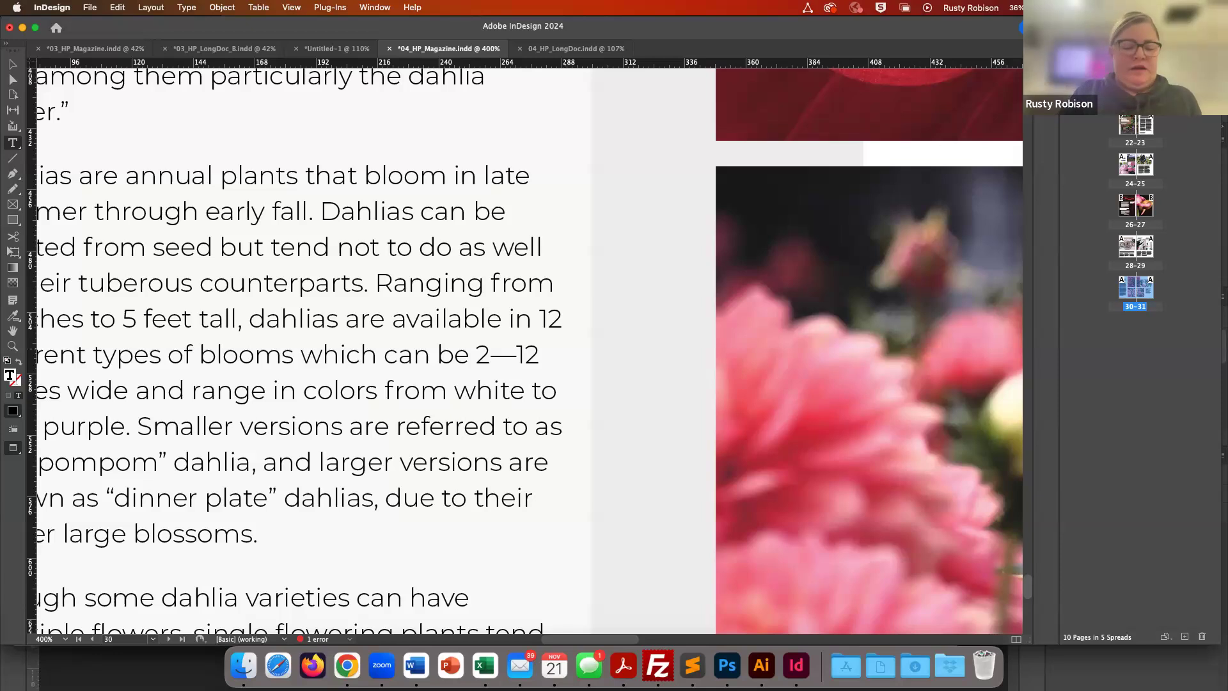
key("BackSpace")
type("–")
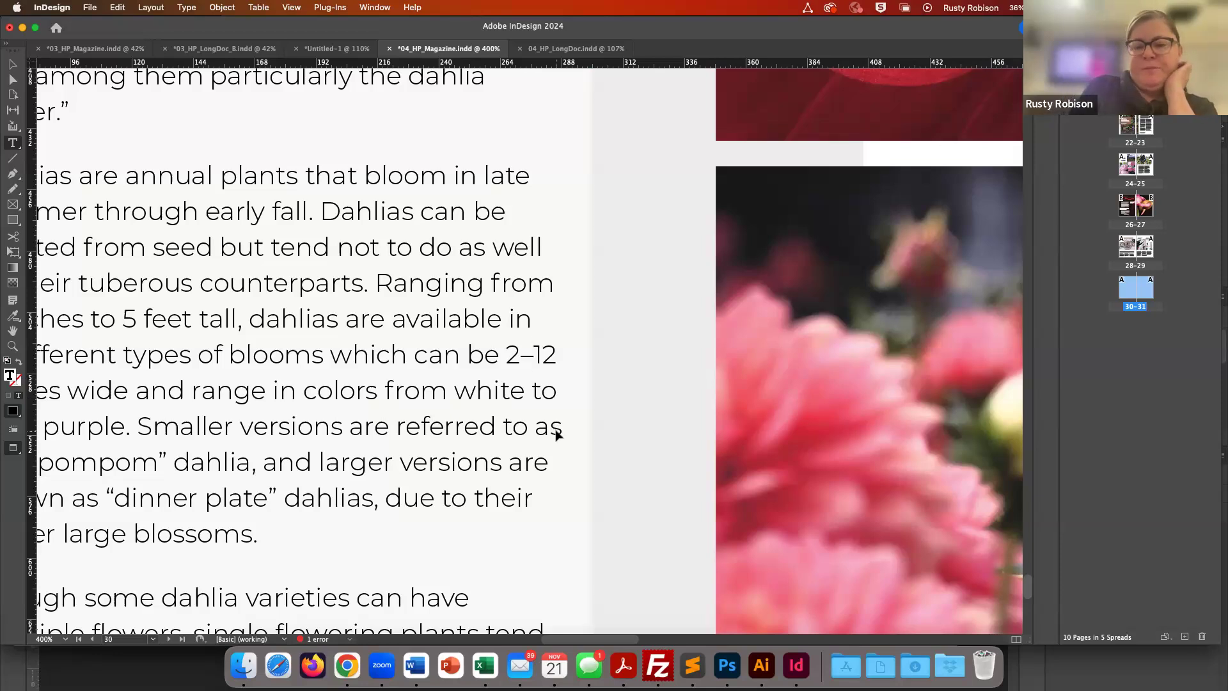
- Add a sample e at the end of the Dahlias article, select it, and open the Glyphs panel
key("super+minus")
key("super+minus")
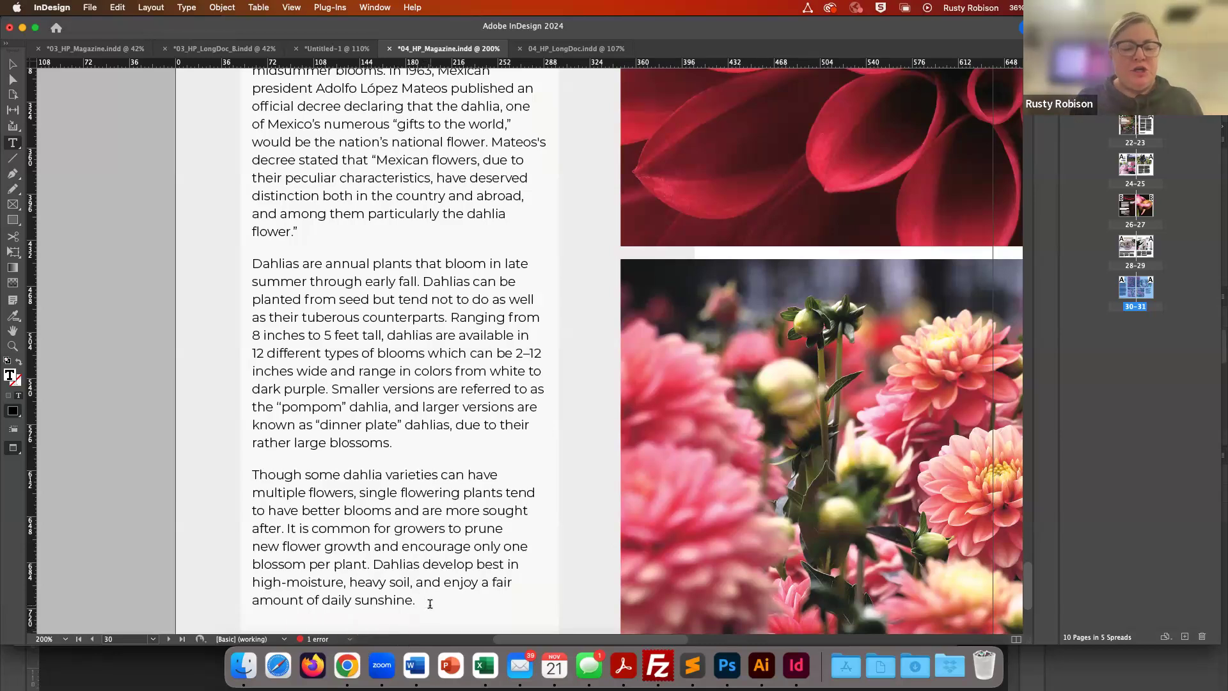
type("e")
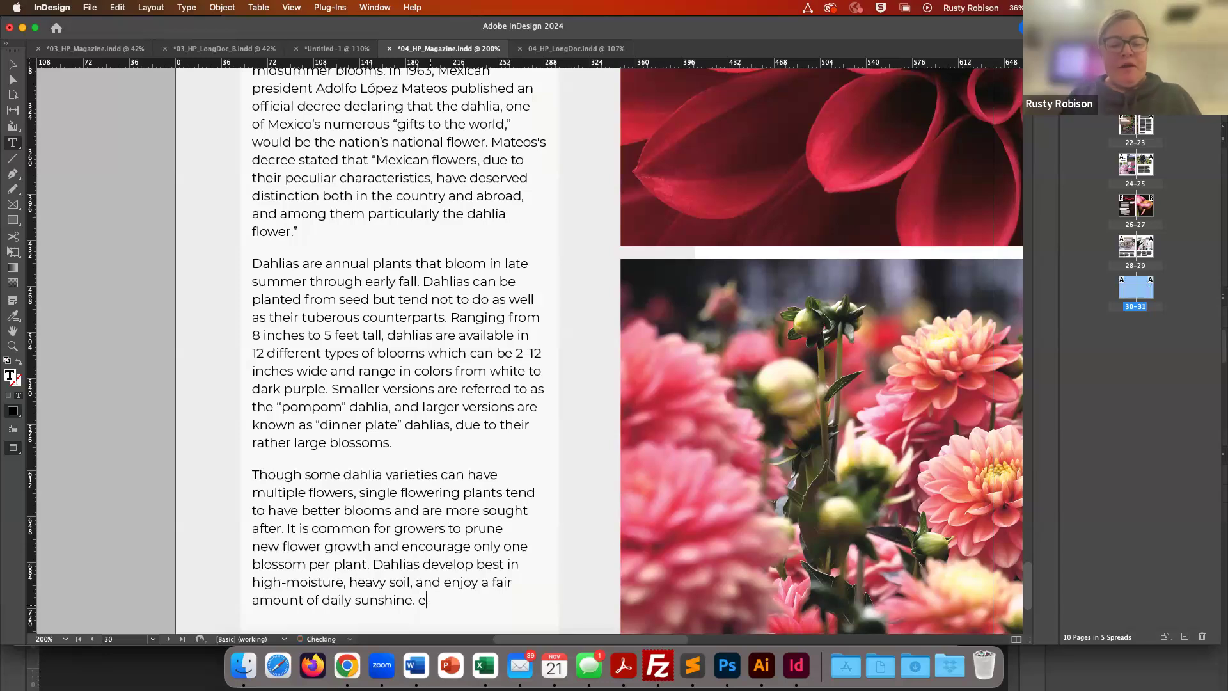
key("shift+Left")
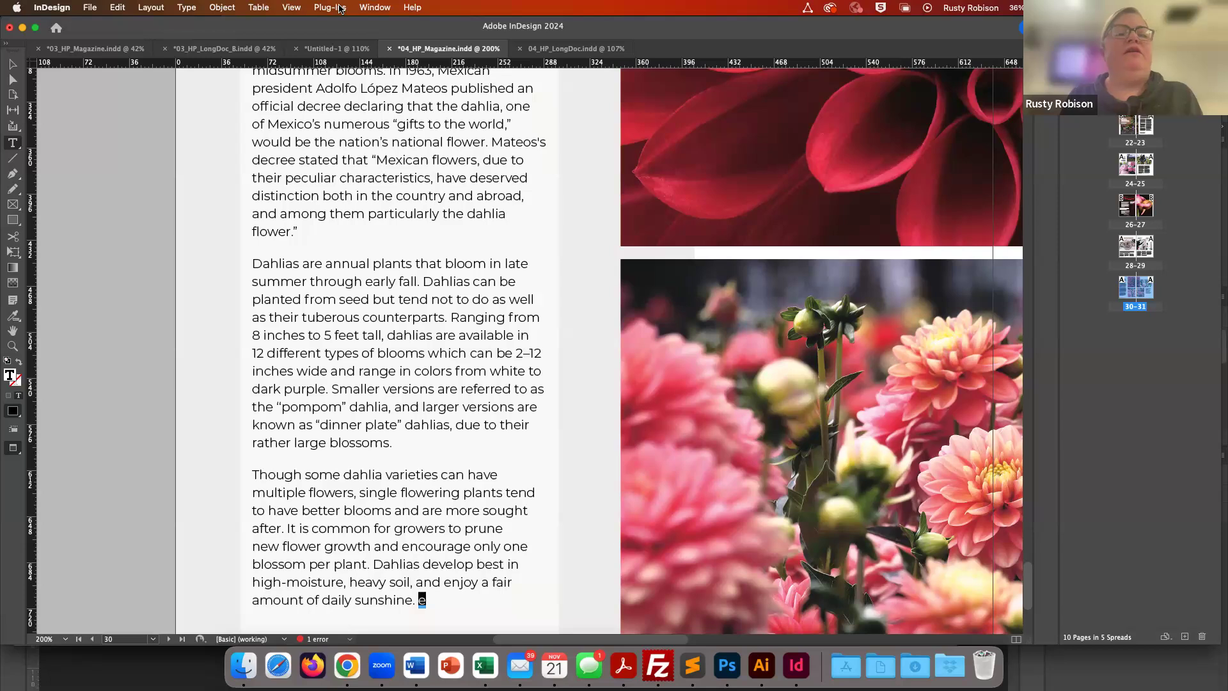
left_click(186, 8)
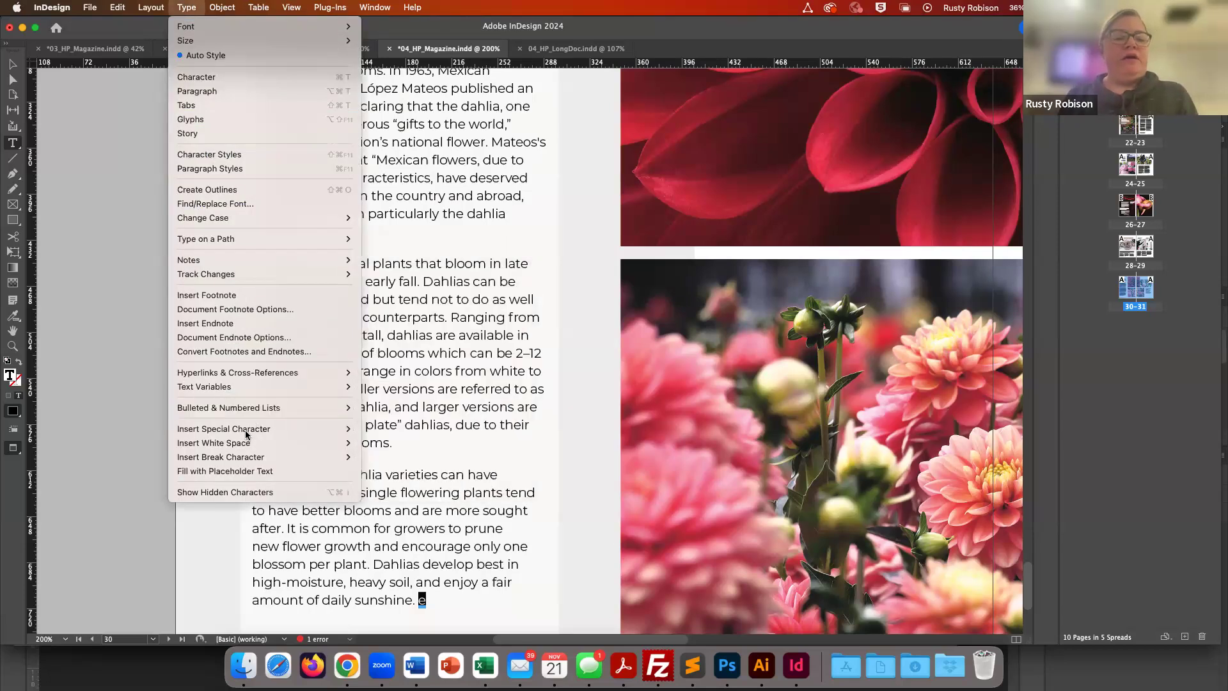
left_click(205, 122)
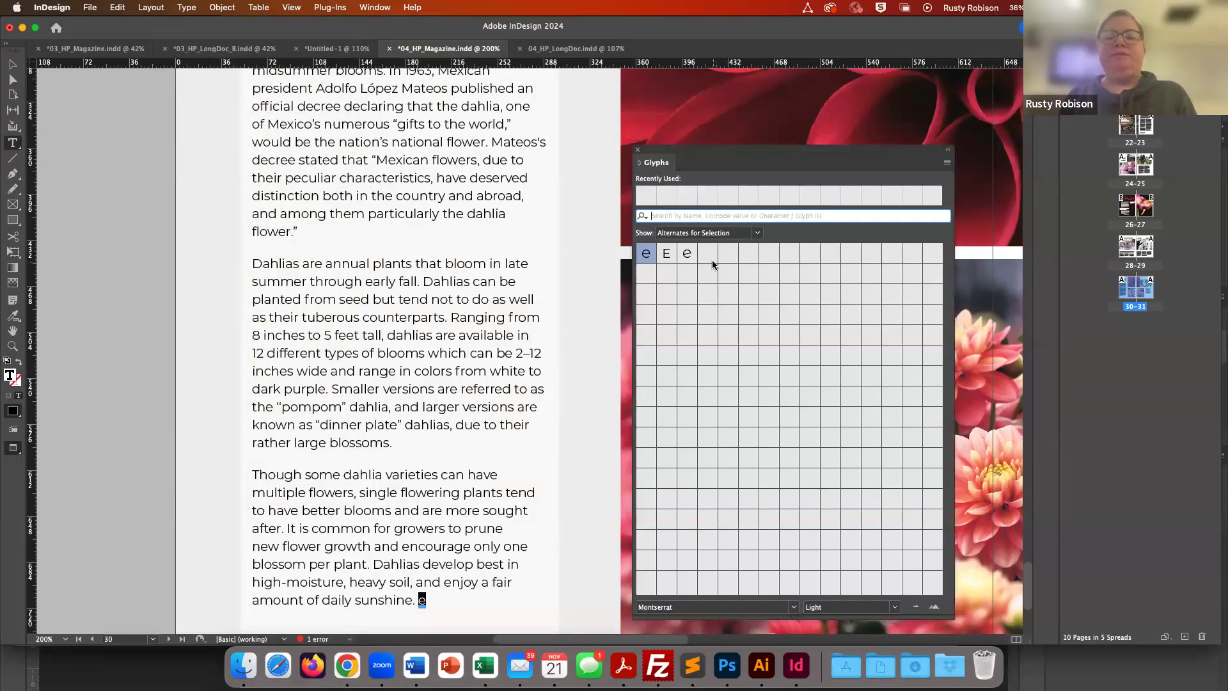
- Set the Glyphs panel font to Minion Pro, open its Show options, and close the panel
left_click(690, 606)
left_click_drag(690, 608, 591, 608)
type("Minion Pro")
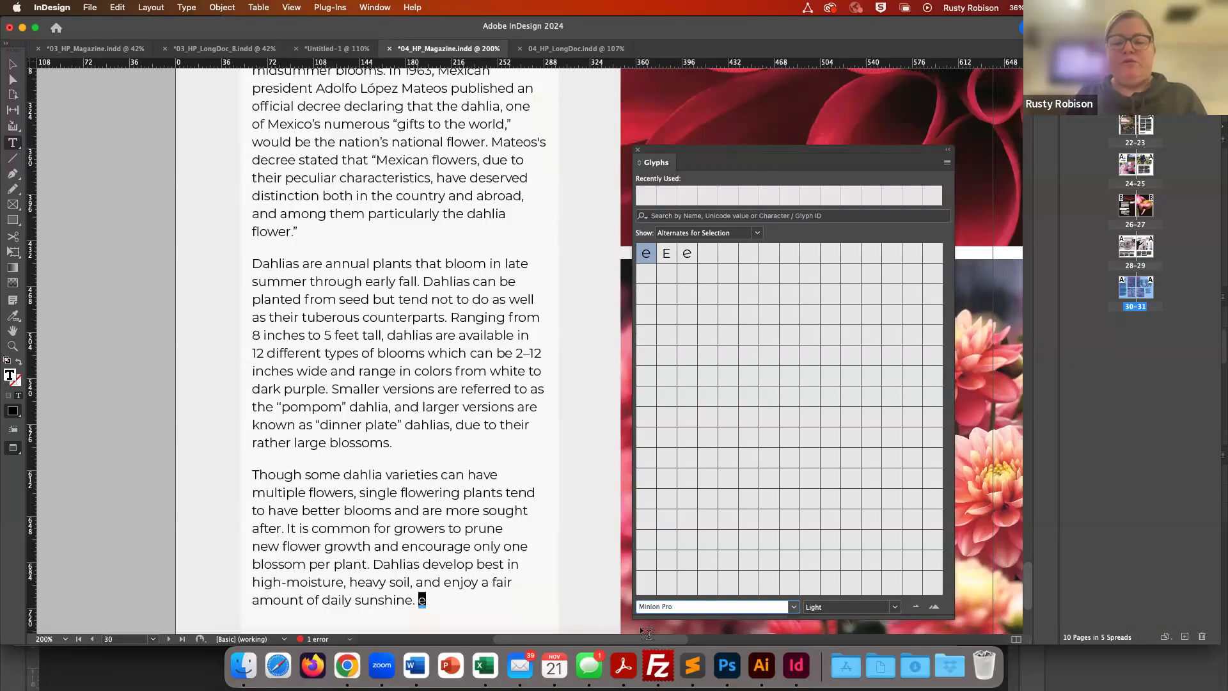
key("Return")
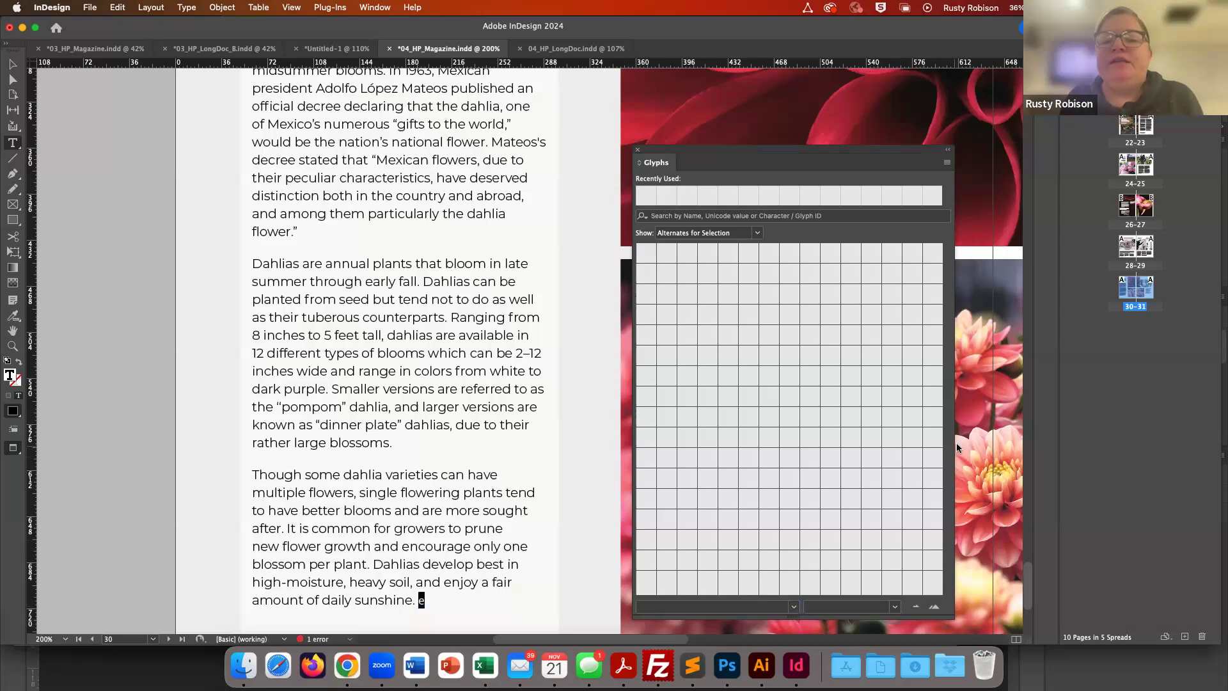
left_click(758, 233)
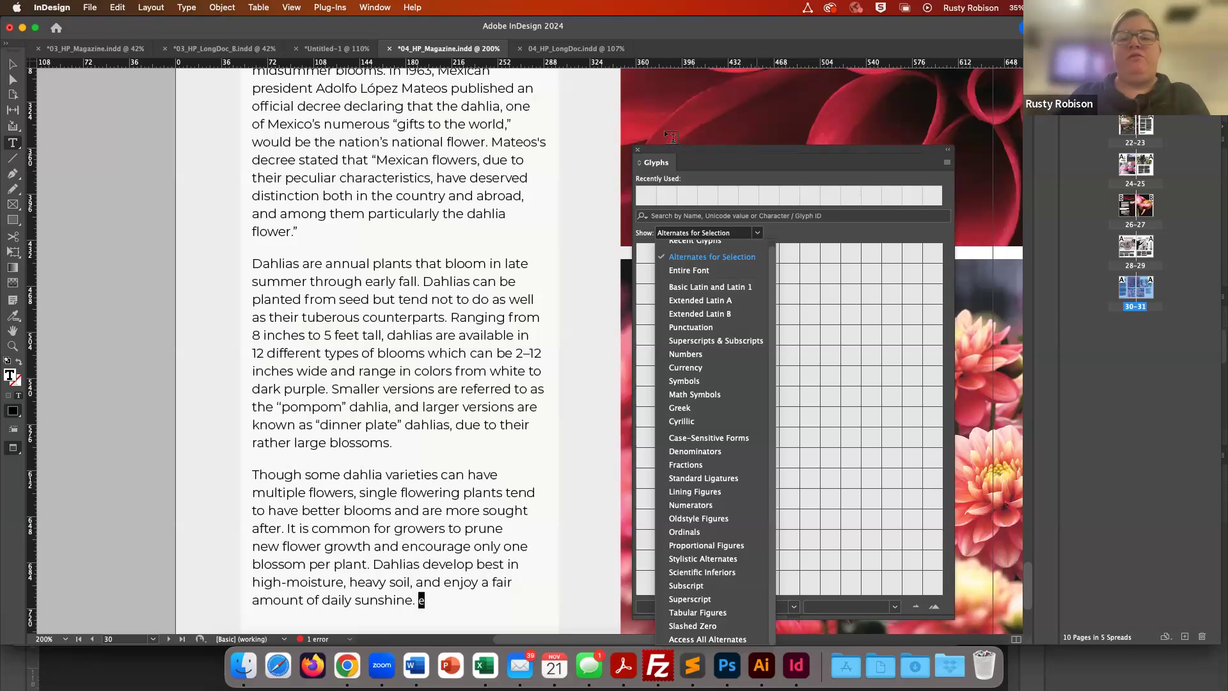
left_click(638, 152)
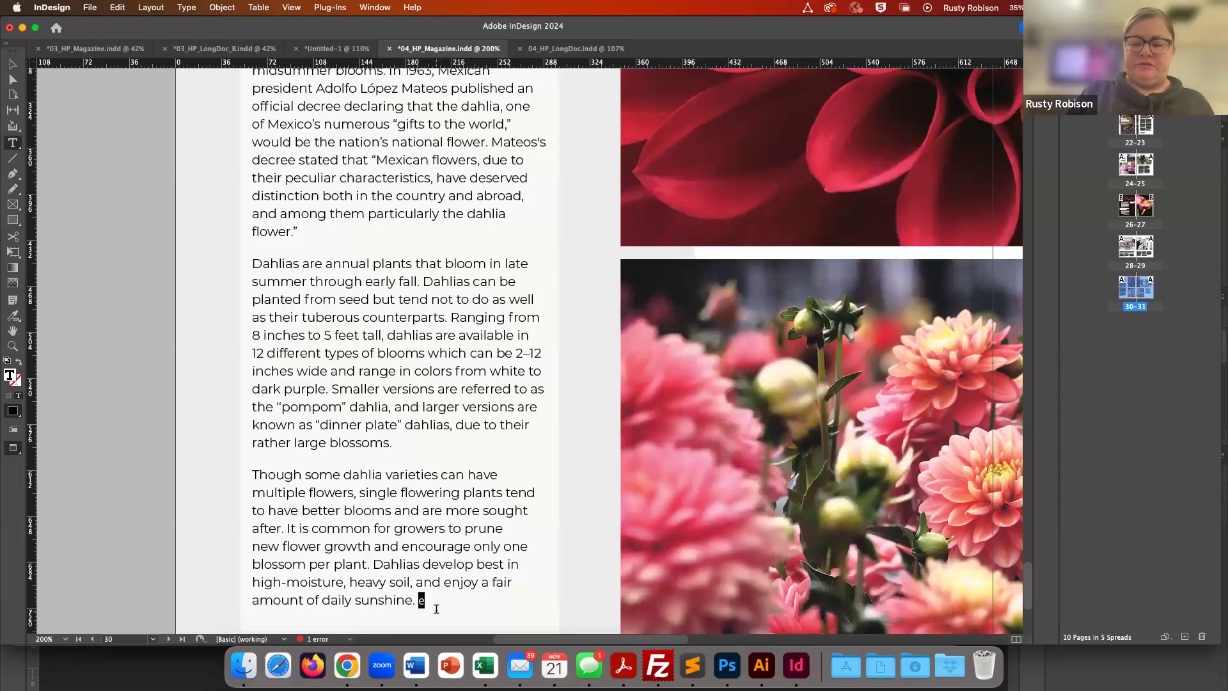
- Delete the sample e, undo the deletion, reselect the e, and reopen the Glyphs panel
key("BackSpace")
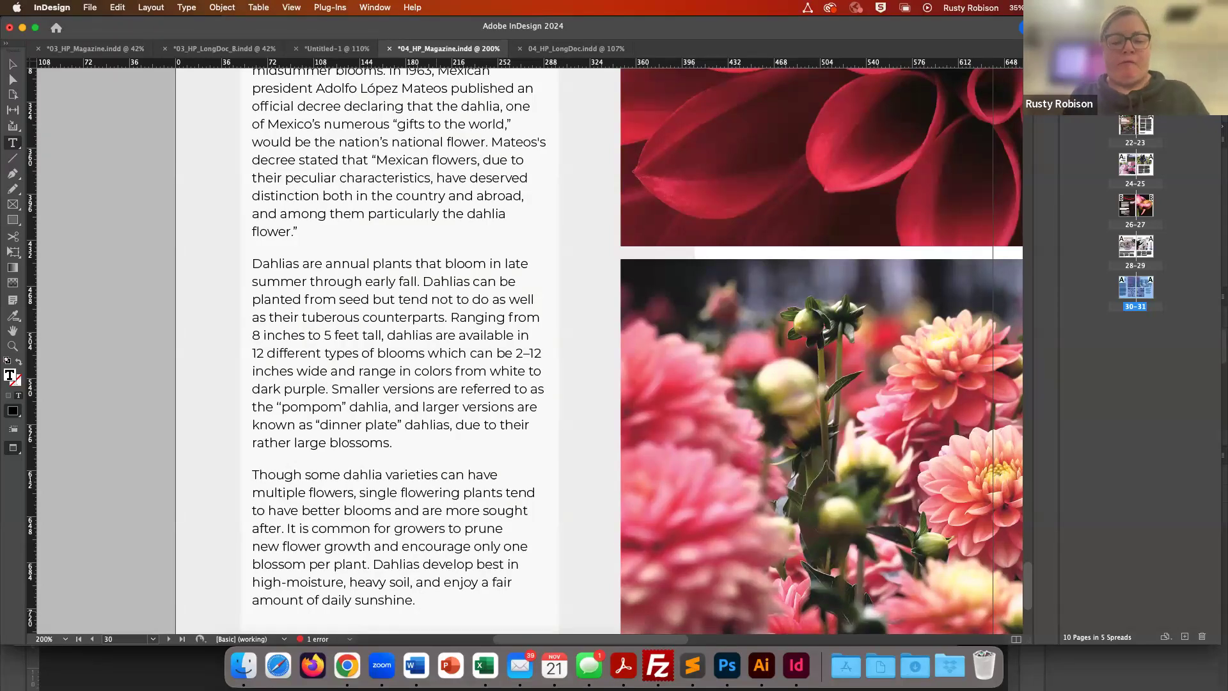
key("super+z")
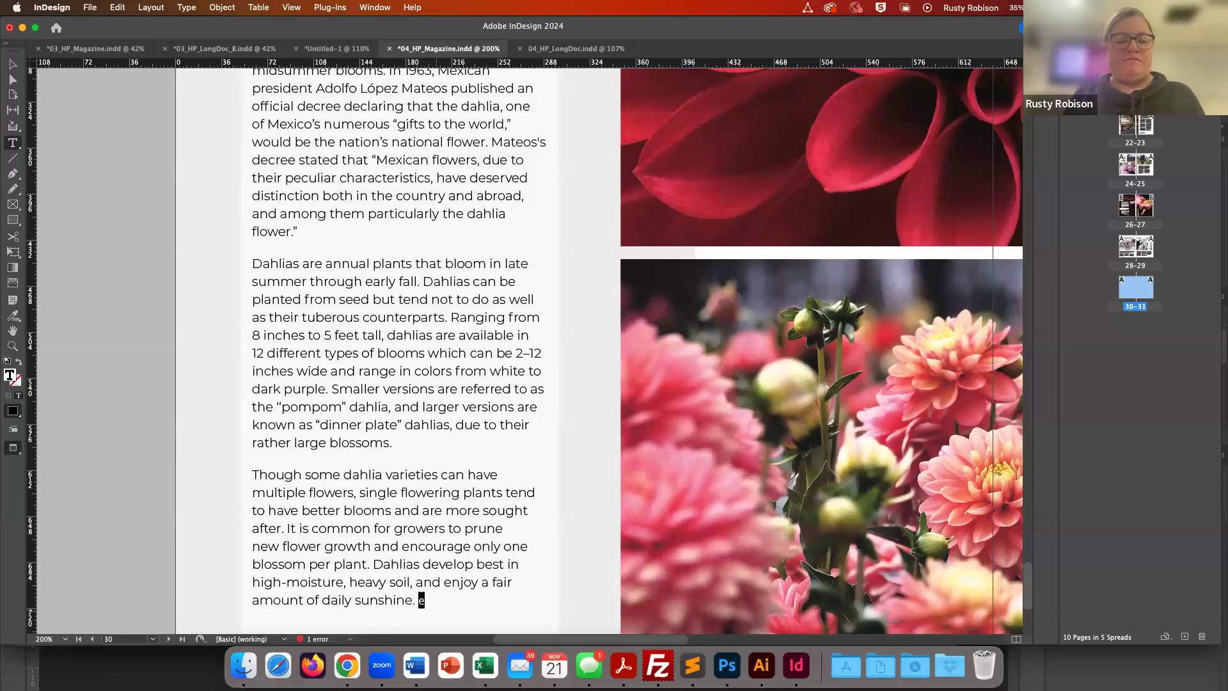
left_click(422, 600)
double_click(422, 600)
triple_click(423, 600)
left_click(423, 600)
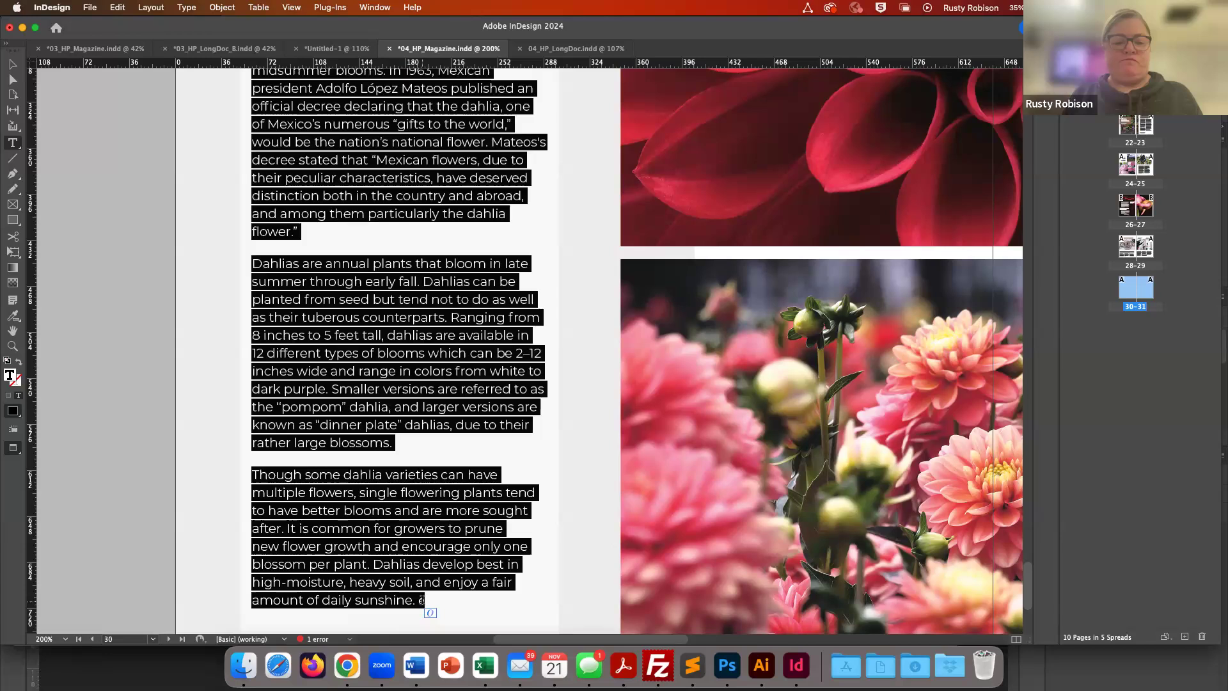
left_click(422, 601)
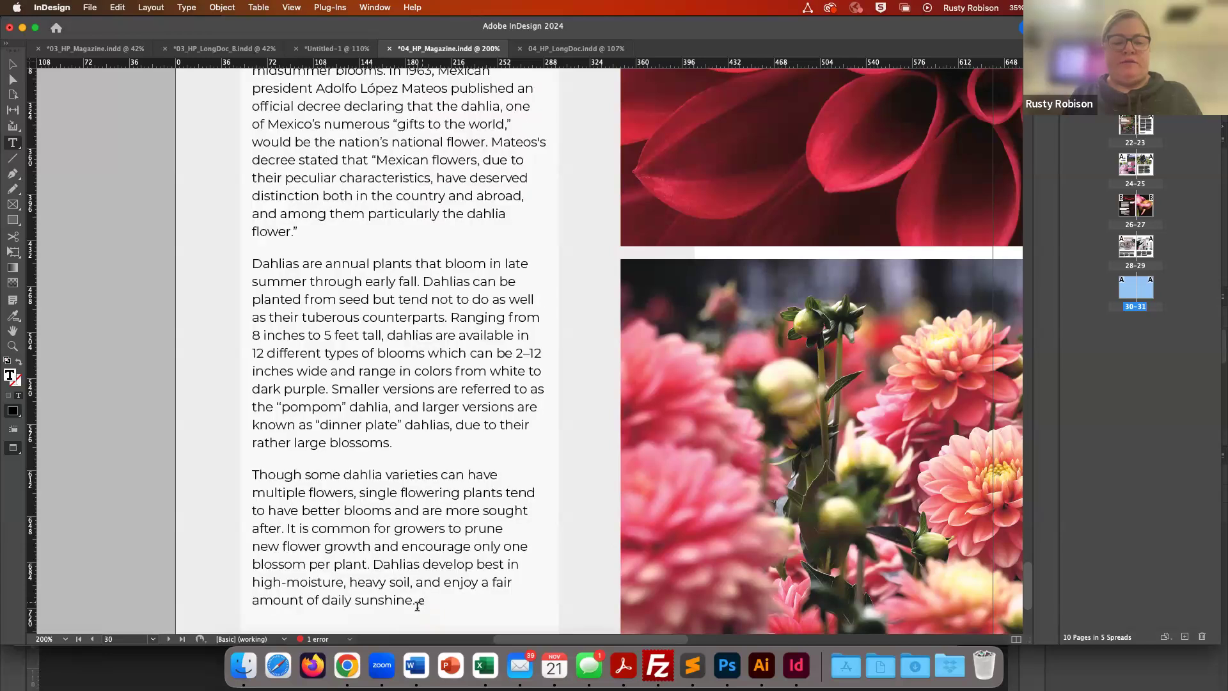
double_click(421, 600)
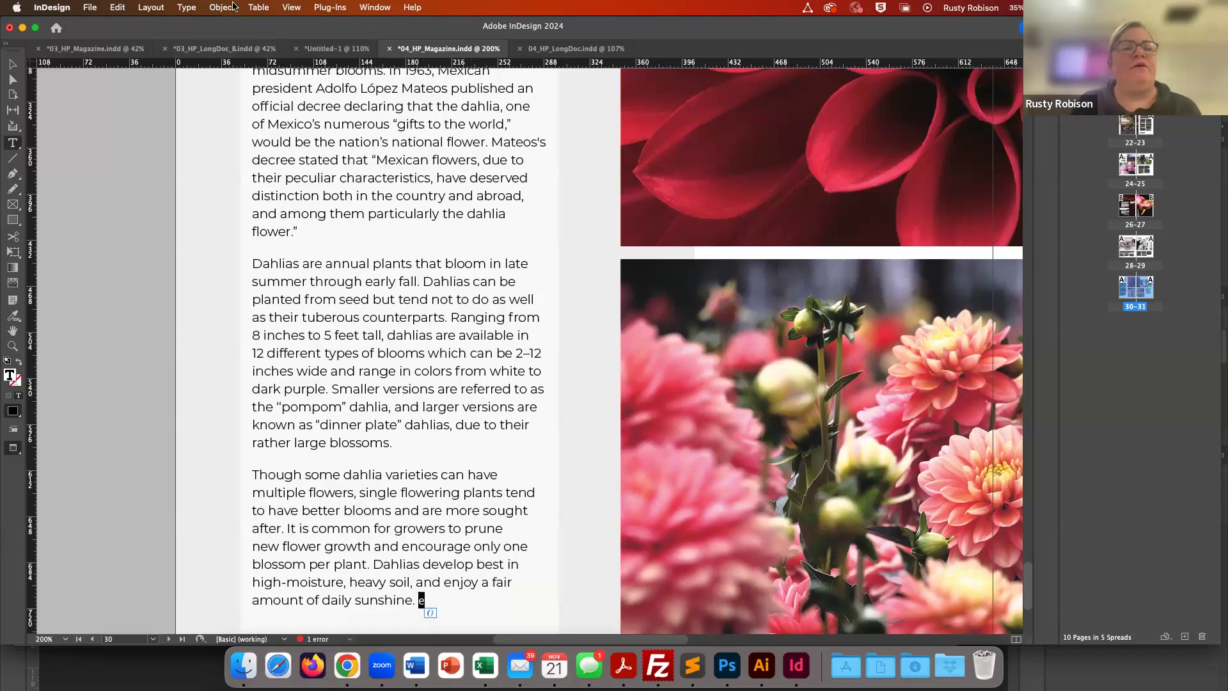
left_click(186, 8)
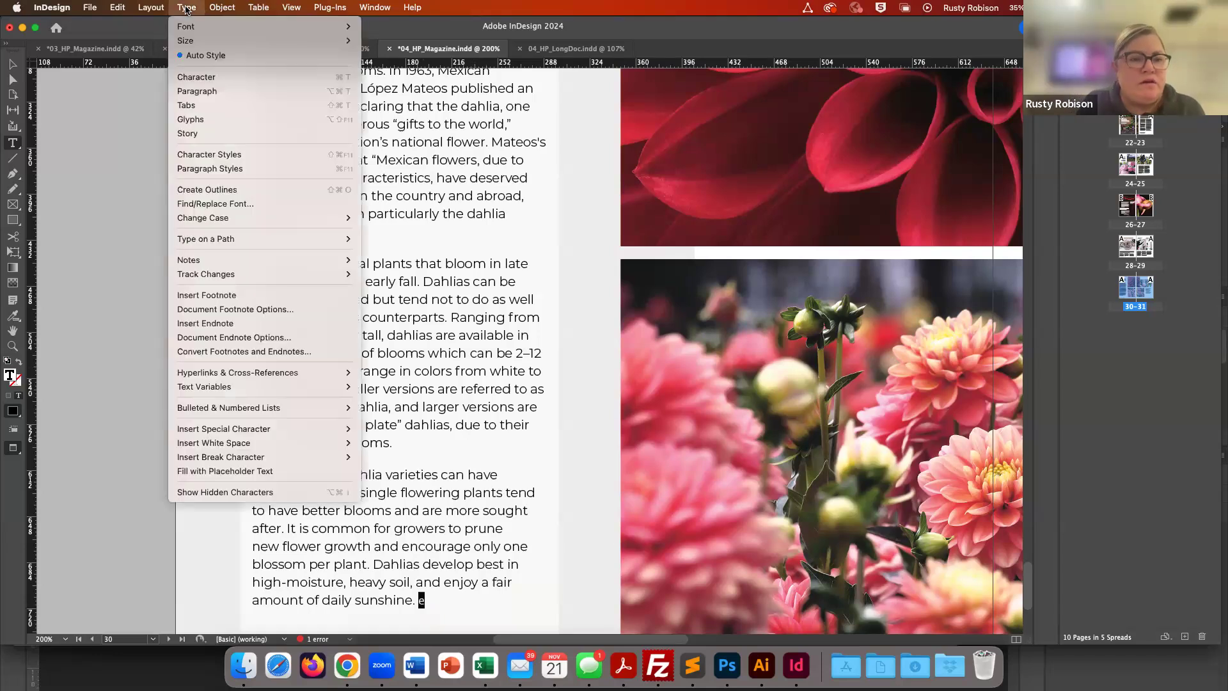
left_click(209, 120)
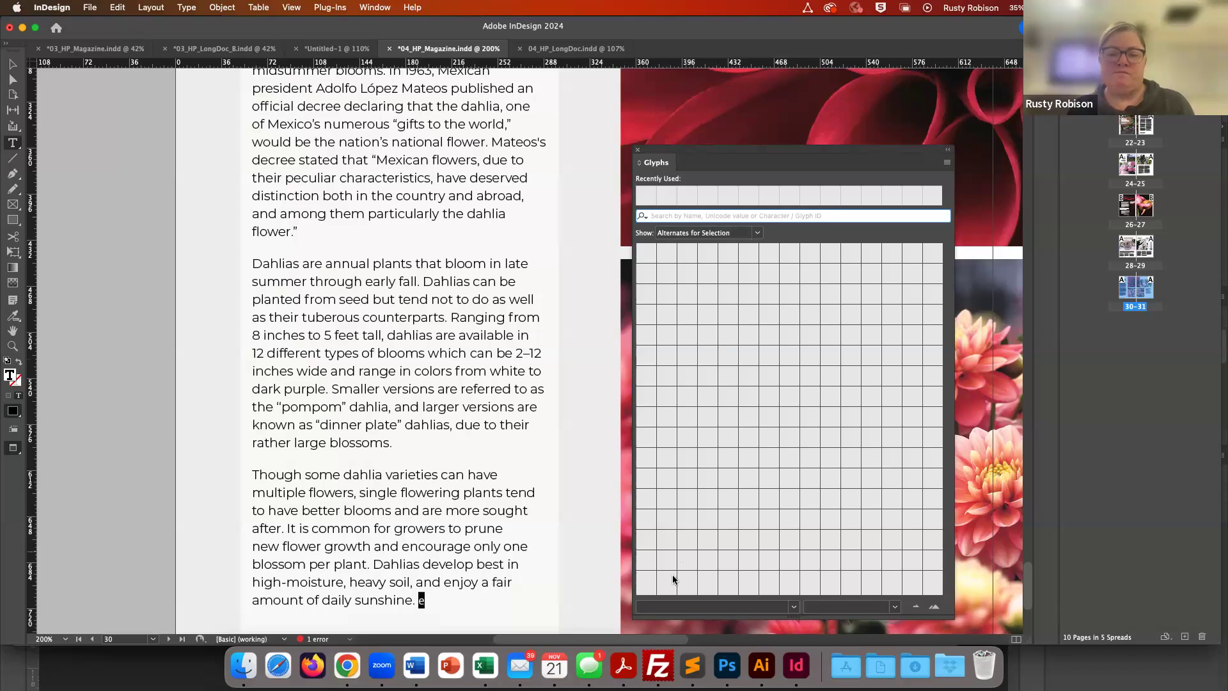
- Try to switch the Glyphs panel font to Minion, open the Show options, and close the panel
left_click(660, 607)
type("Minion Pro")
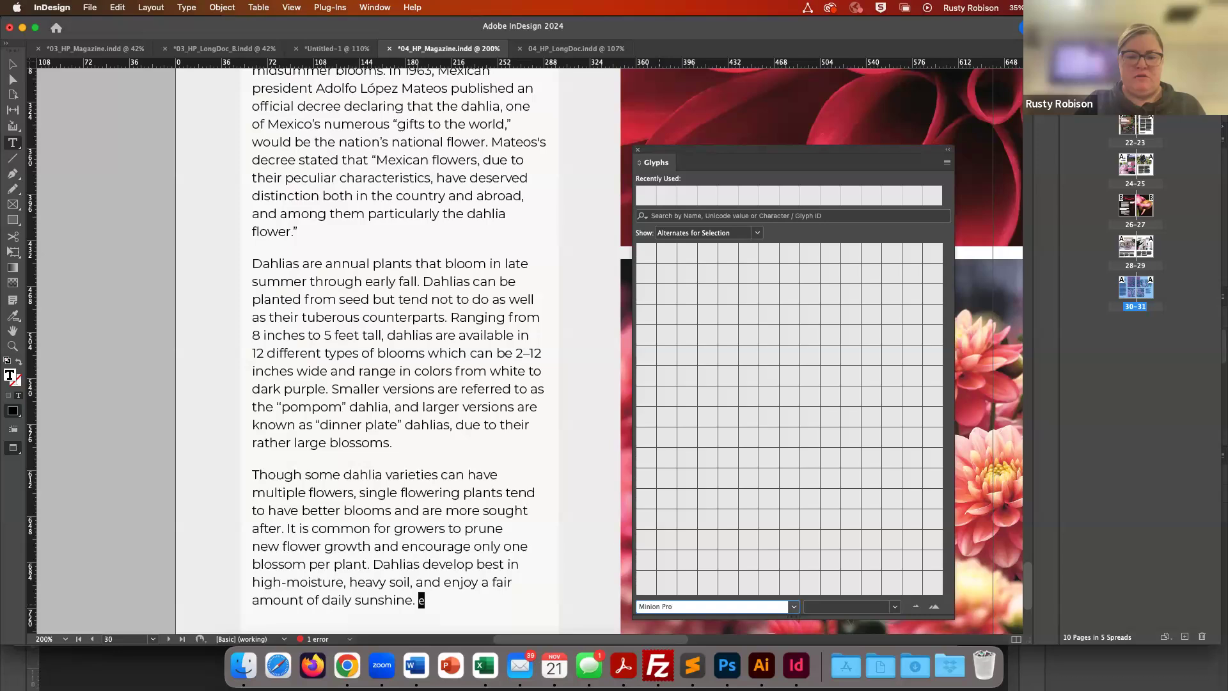
key("Return")
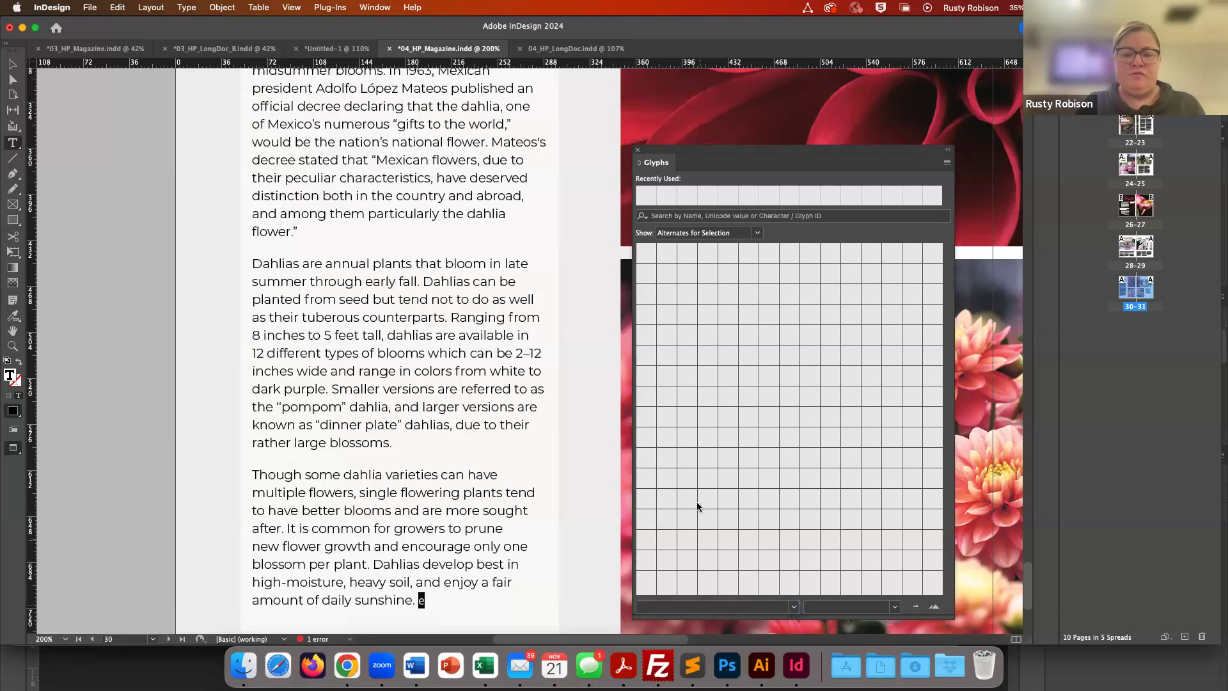
left_click(758, 234)
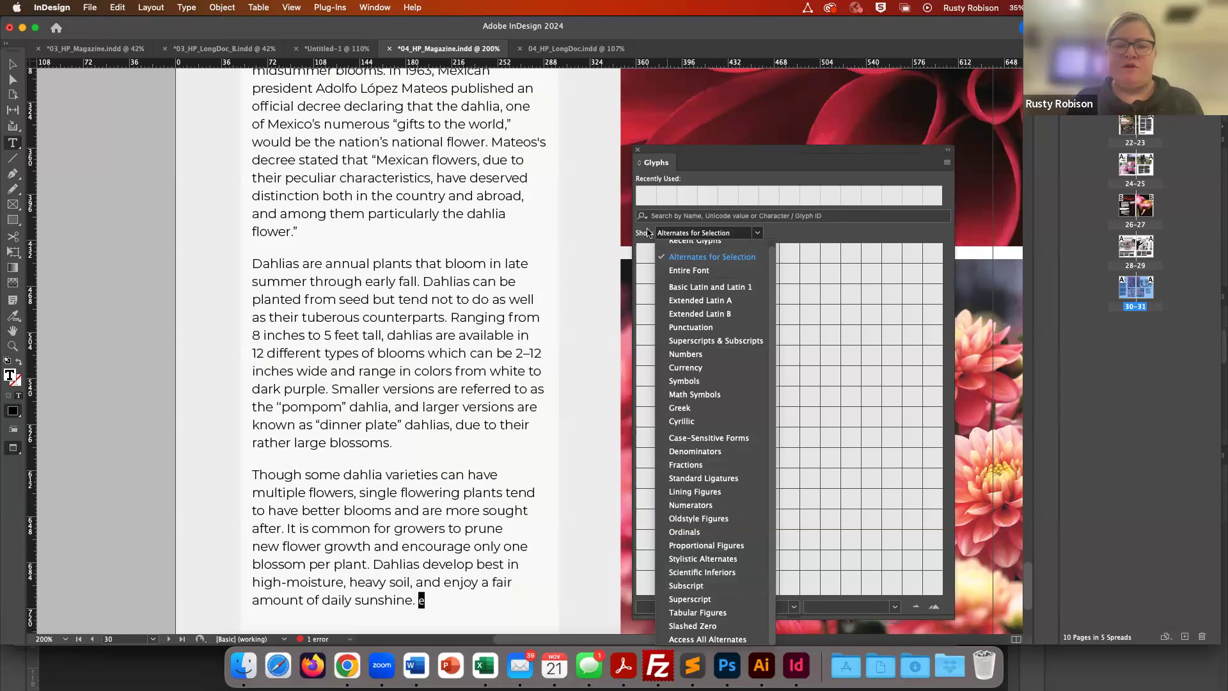
left_click(697, 168)
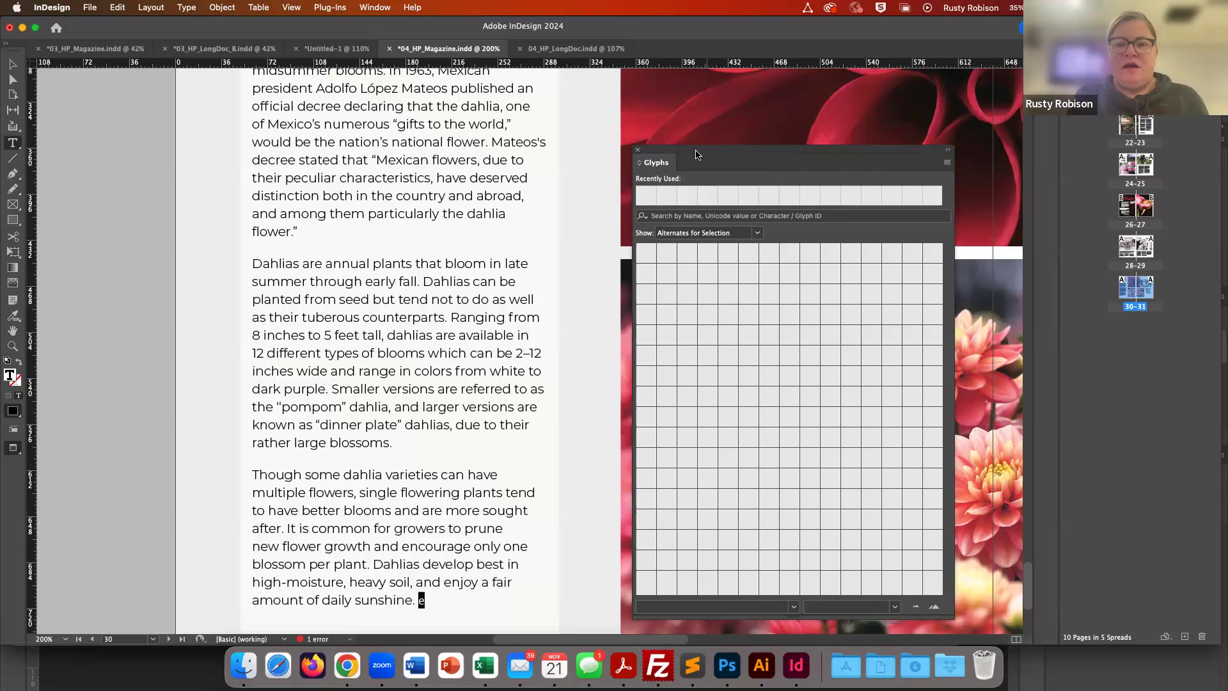
left_click(637, 150)
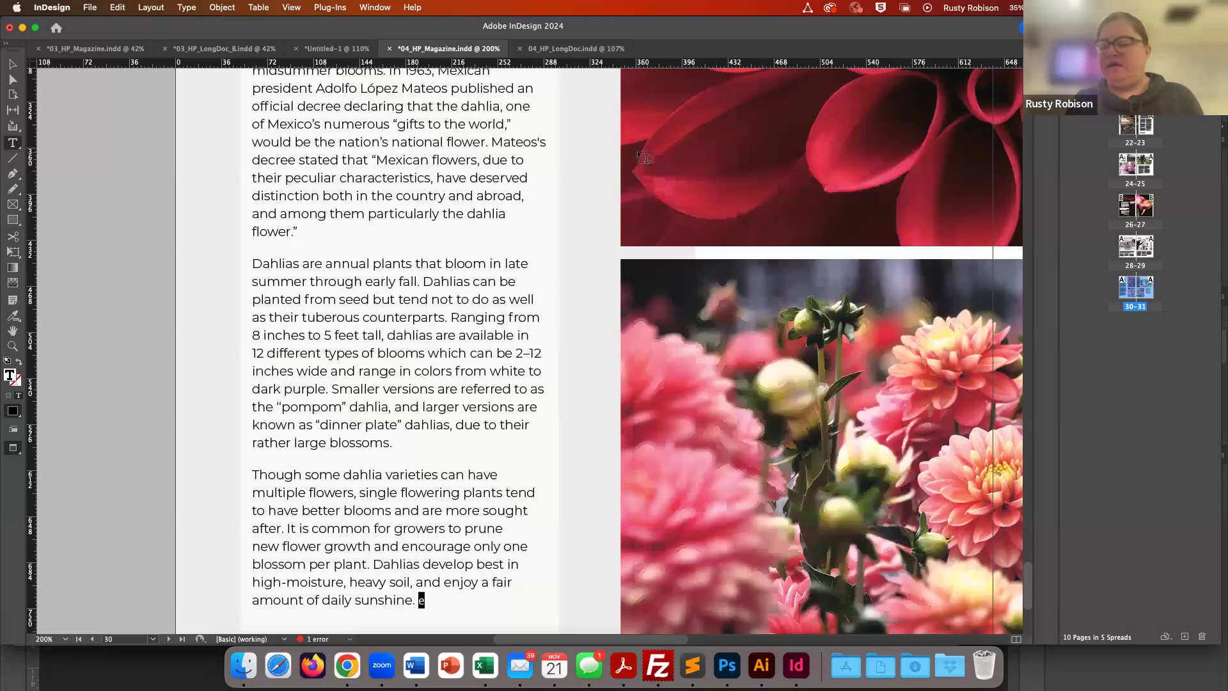
- Delete the sample e from the end of the Dahlias article and zoom out to the full spread
left_click(439, 593)
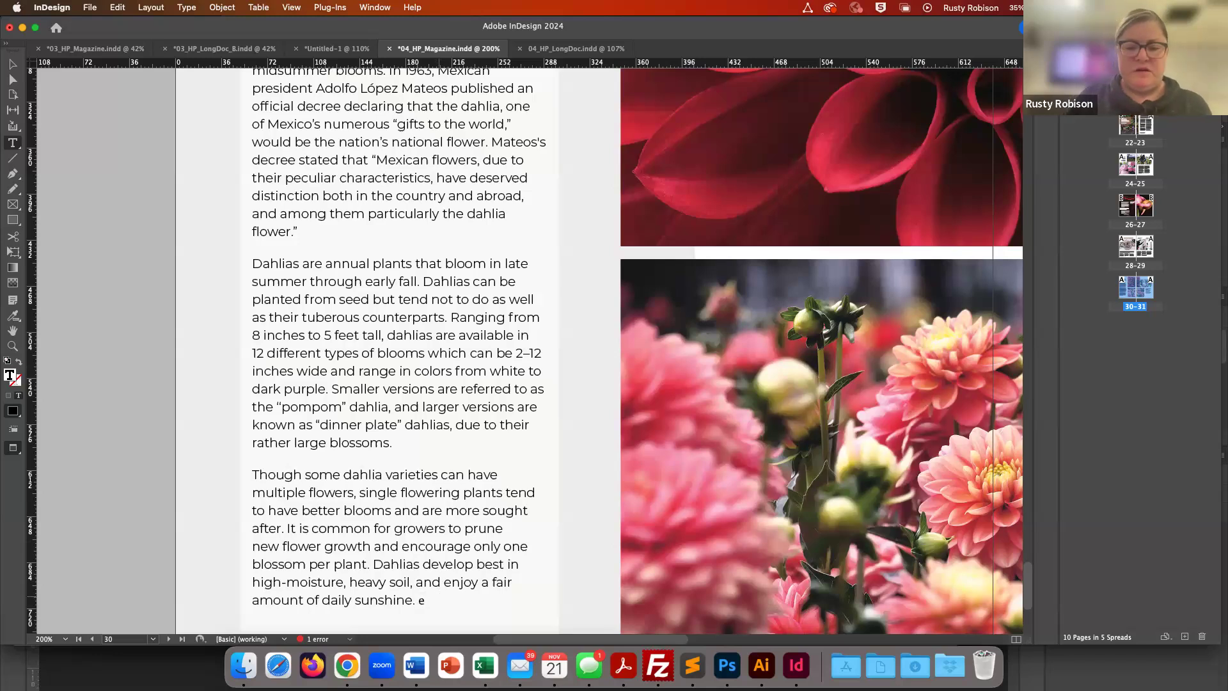
key("BackSpace")
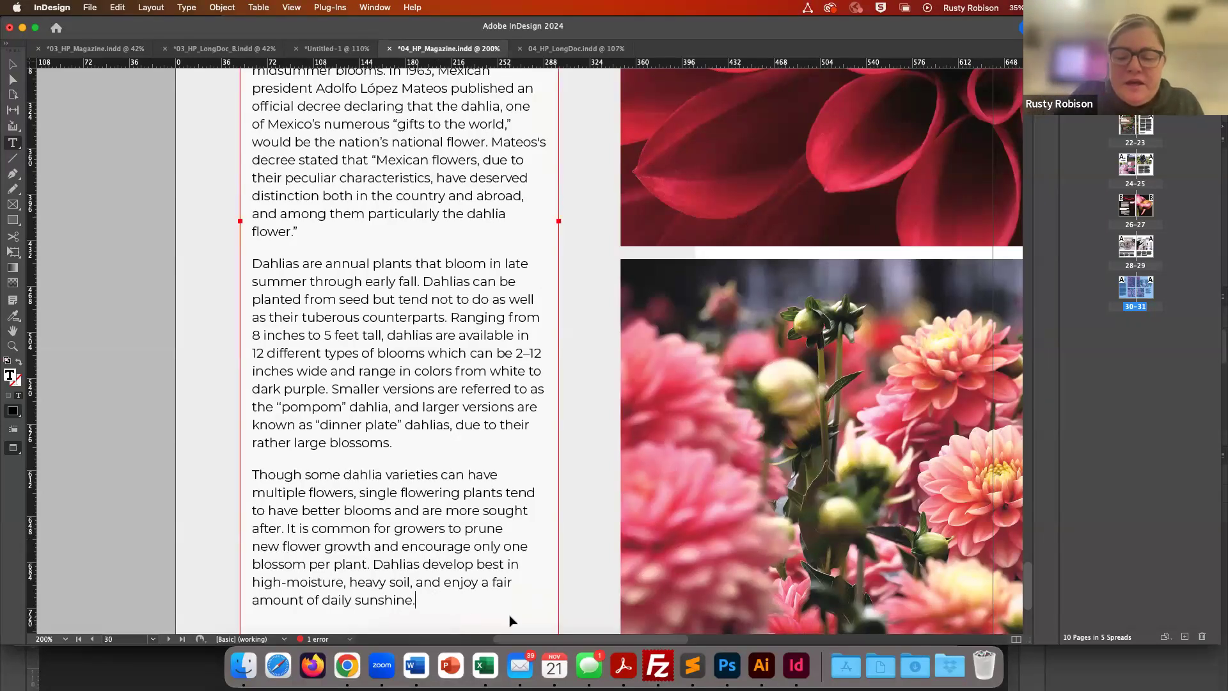
key("super+minus")
key("super+minus")
key("super+minus")
key("super+minus")
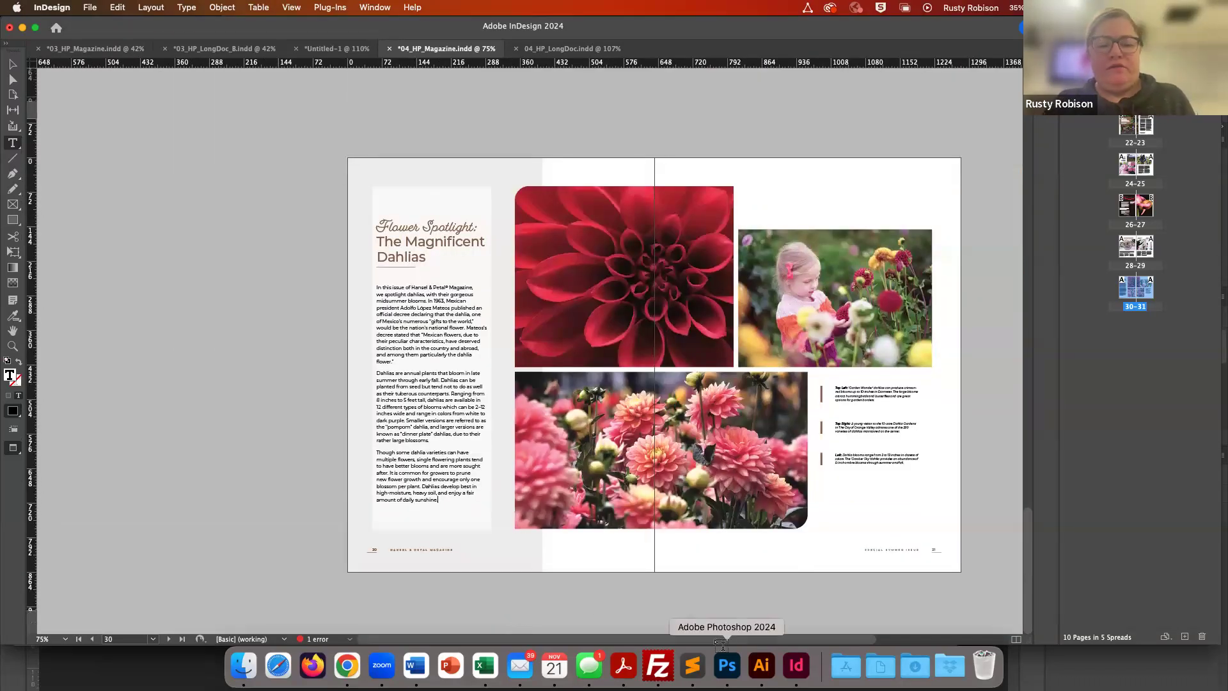
- Scroll to the Portland gardens spread and zoom in to examine its body text
scroll(724, 529, "up", 10)
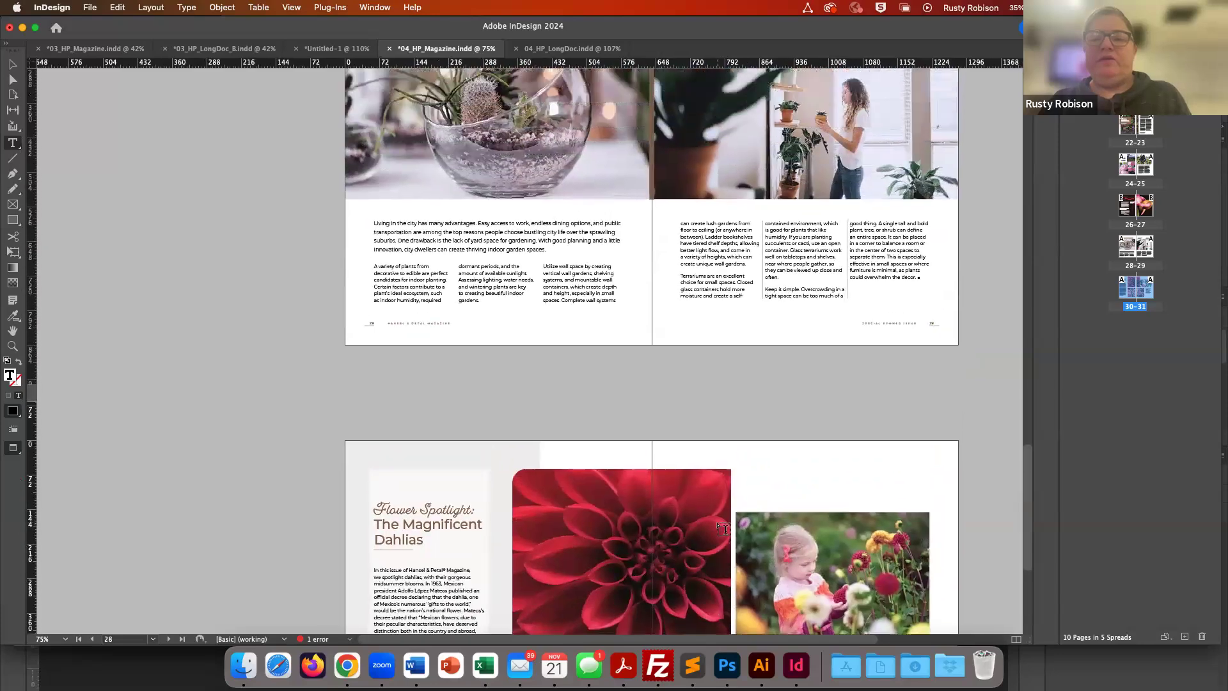
scroll(725, 530, "down", 3)
scroll(725, 529, "up", 15)
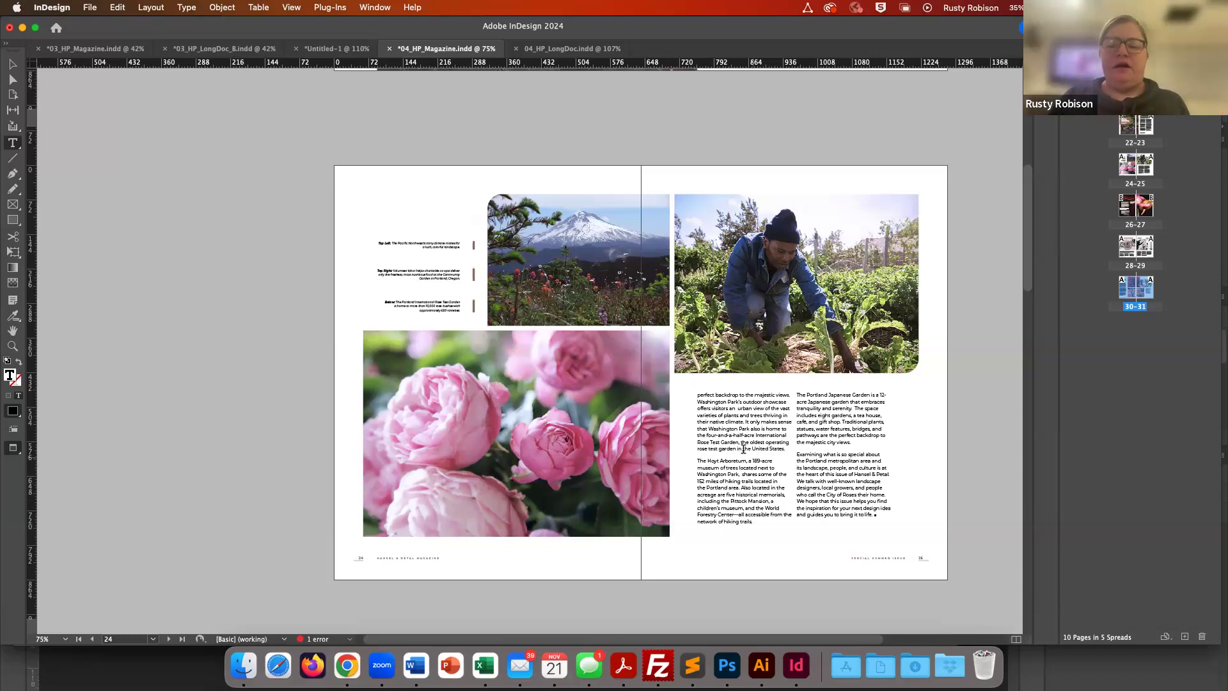
left_click(738, 432)
key("super+equal")
key("super+equal")
key("super+equal")
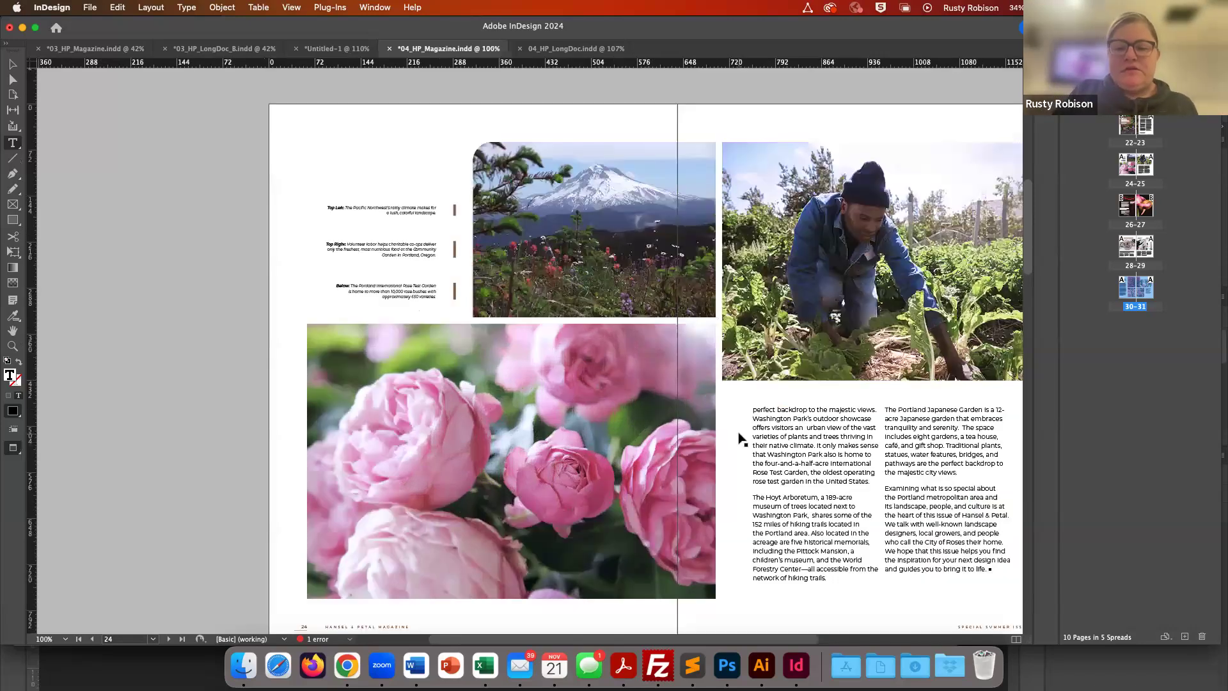
scroll(746, 440, "down", 5)
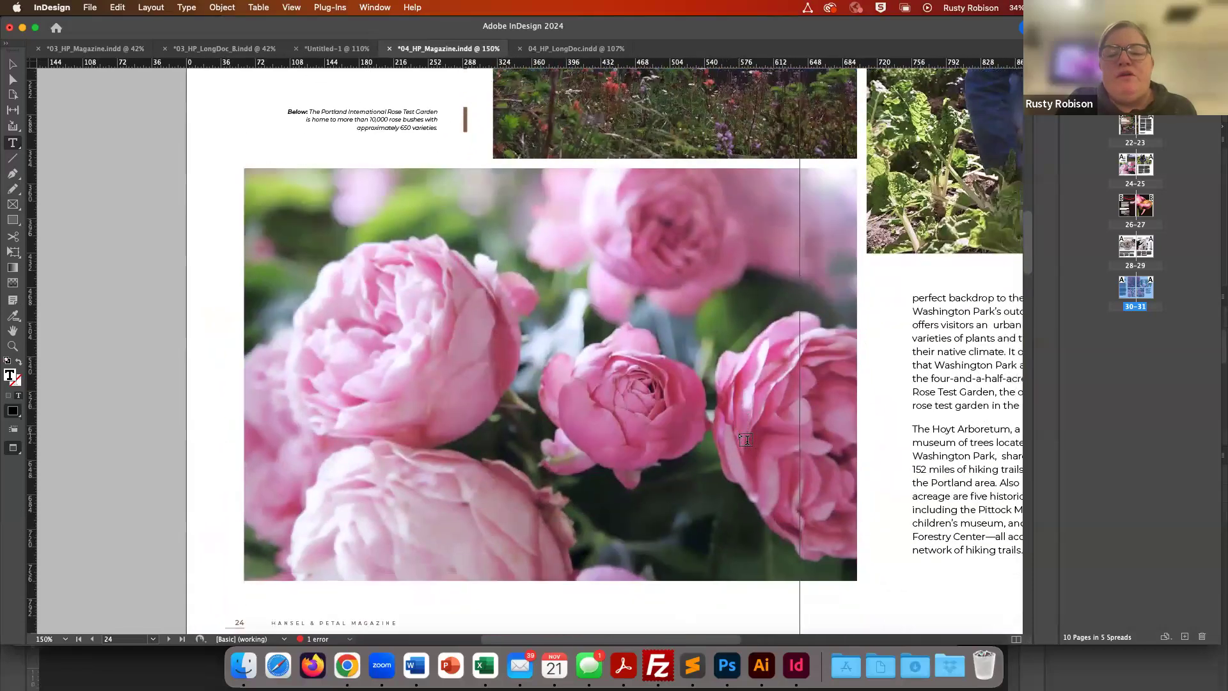
scroll(746, 439, "right", 5)
scroll(746, 440, "right", 2)
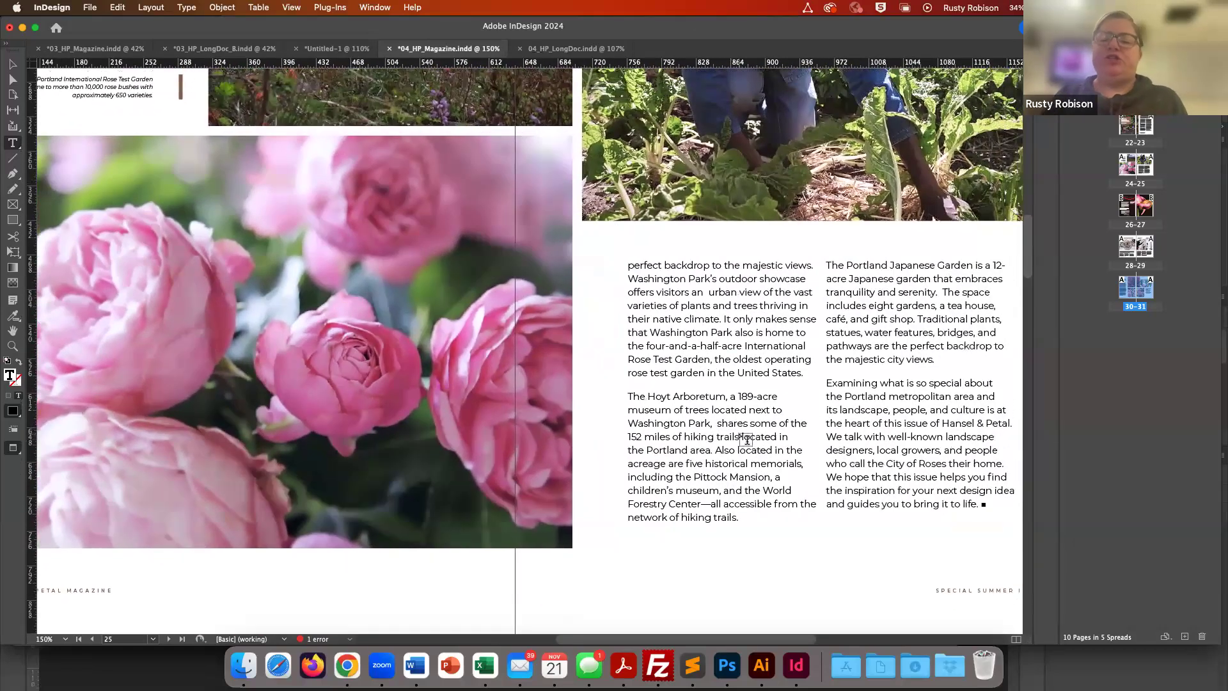
left_click(677, 332)
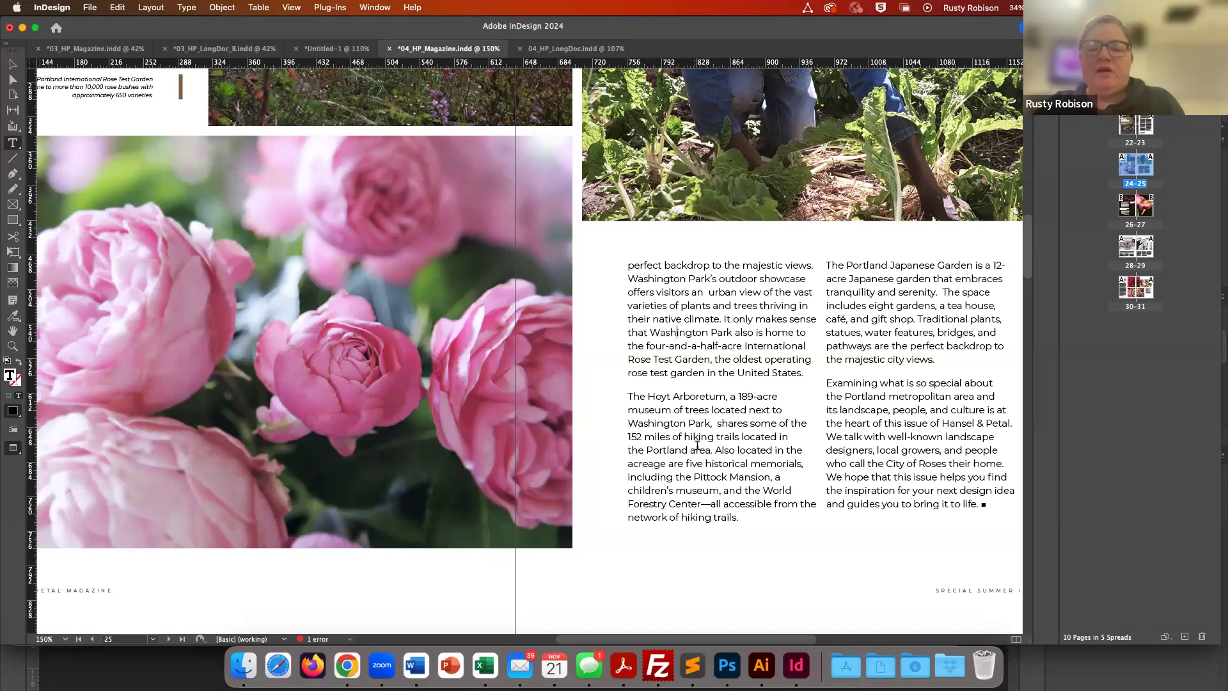
- Switch the Portland gardens spread out of preview mode so frame edges show
scroll(697, 444, "right", 5)
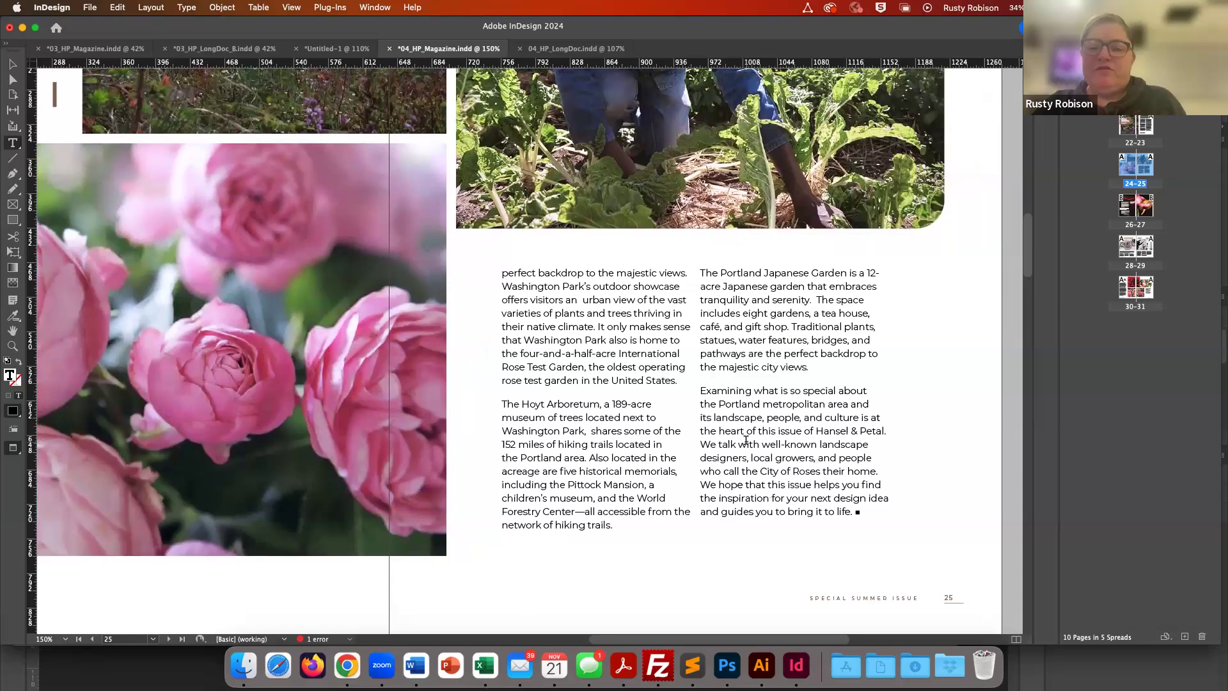
scroll(746, 440, "down", 2)
scroll(746, 440, "up", 10)
scroll(746, 440, "down", 12)
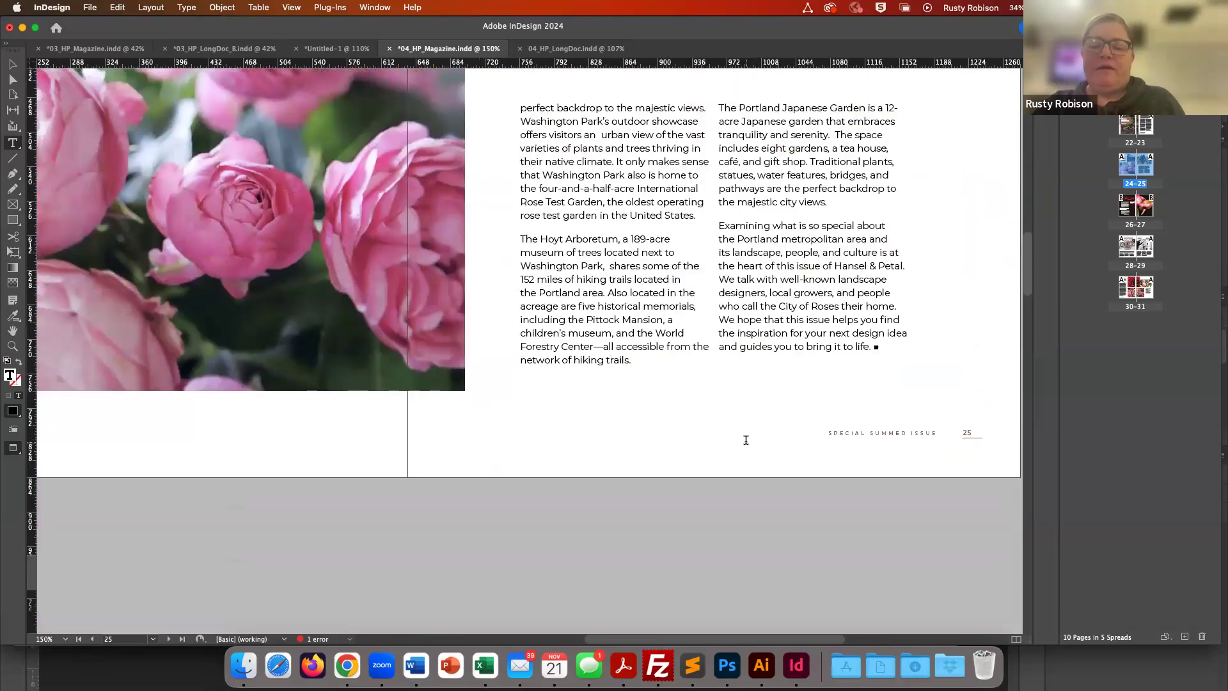
scroll(746, 440, "up", 5)
scroll(746, 440, "right", 2)
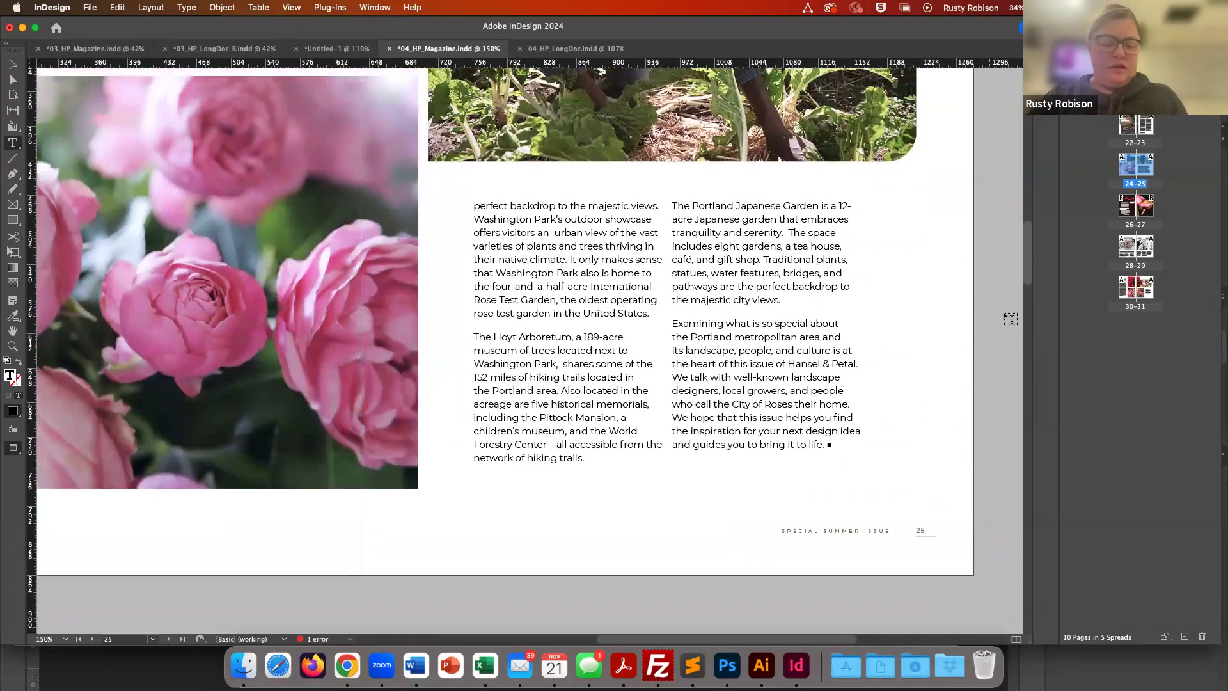
left_click(1007, 314, "super")
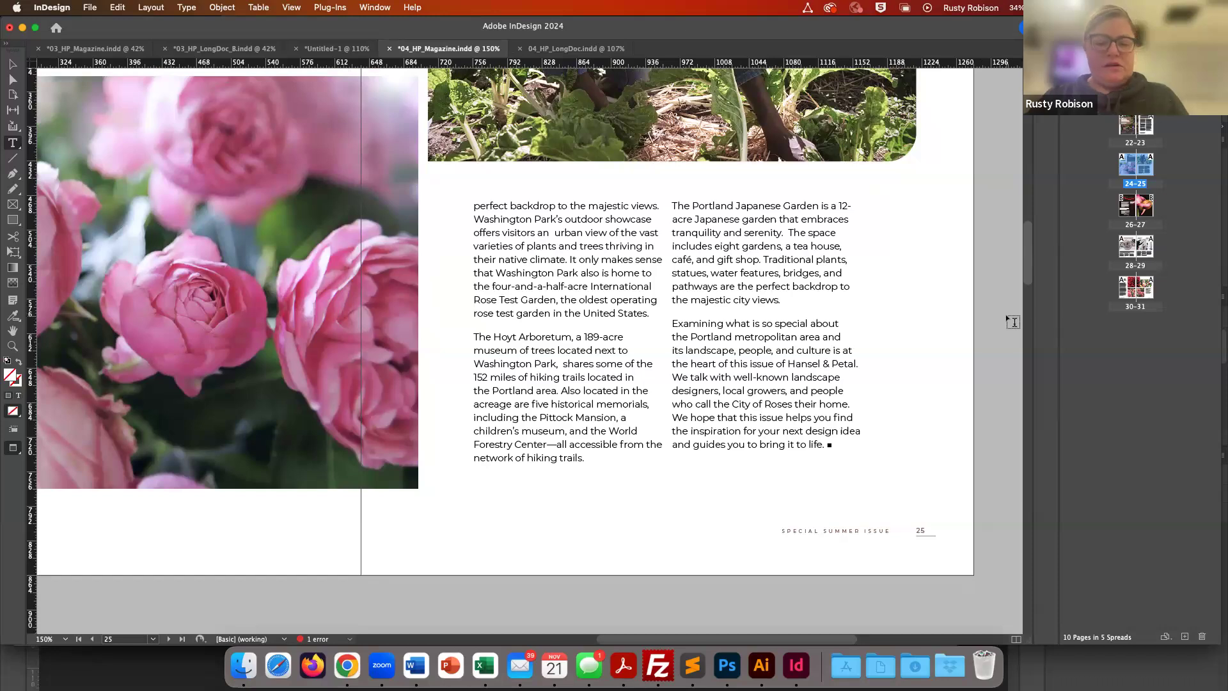
key("w")
- Place the cursor in the Portland article text and open the Check Spelling dialog beside the page
left_click(548, 373)
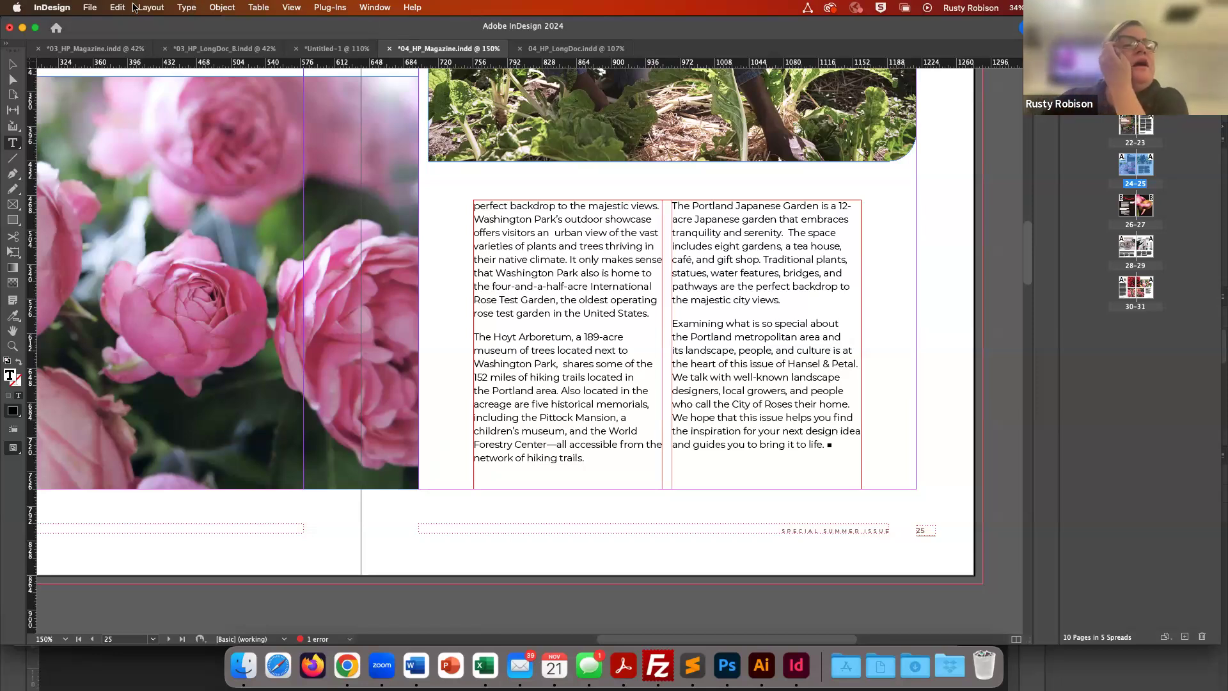
left_click(118, 7)
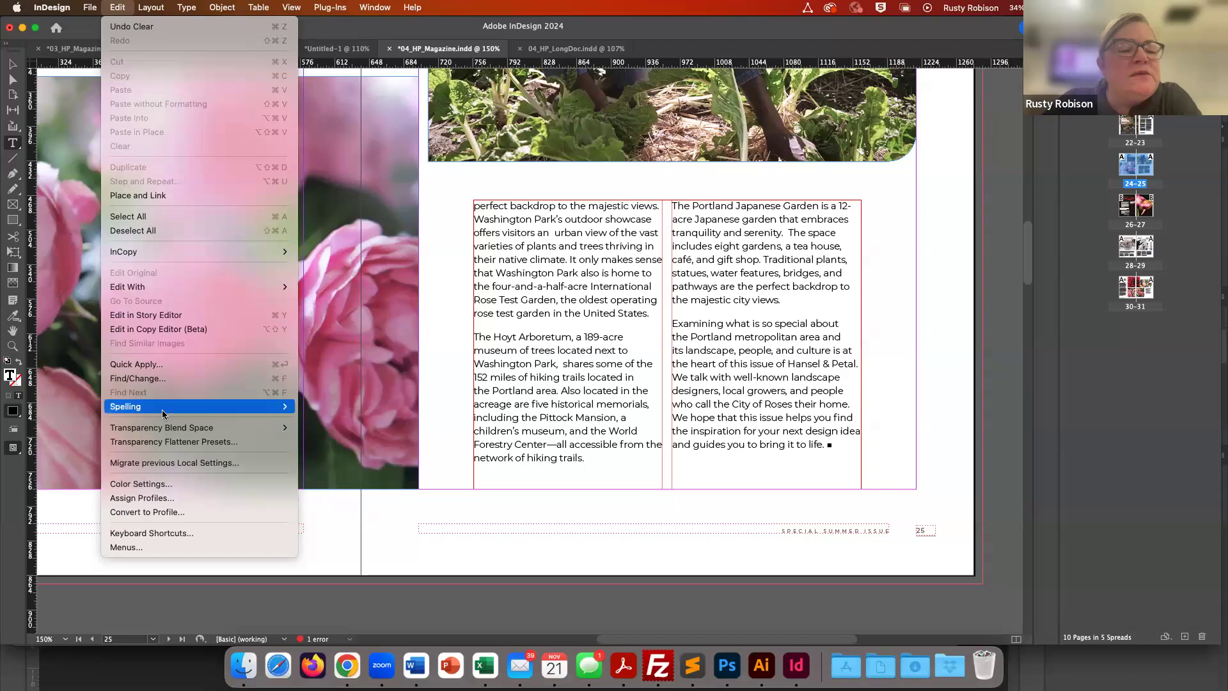
left_click(313, 407)
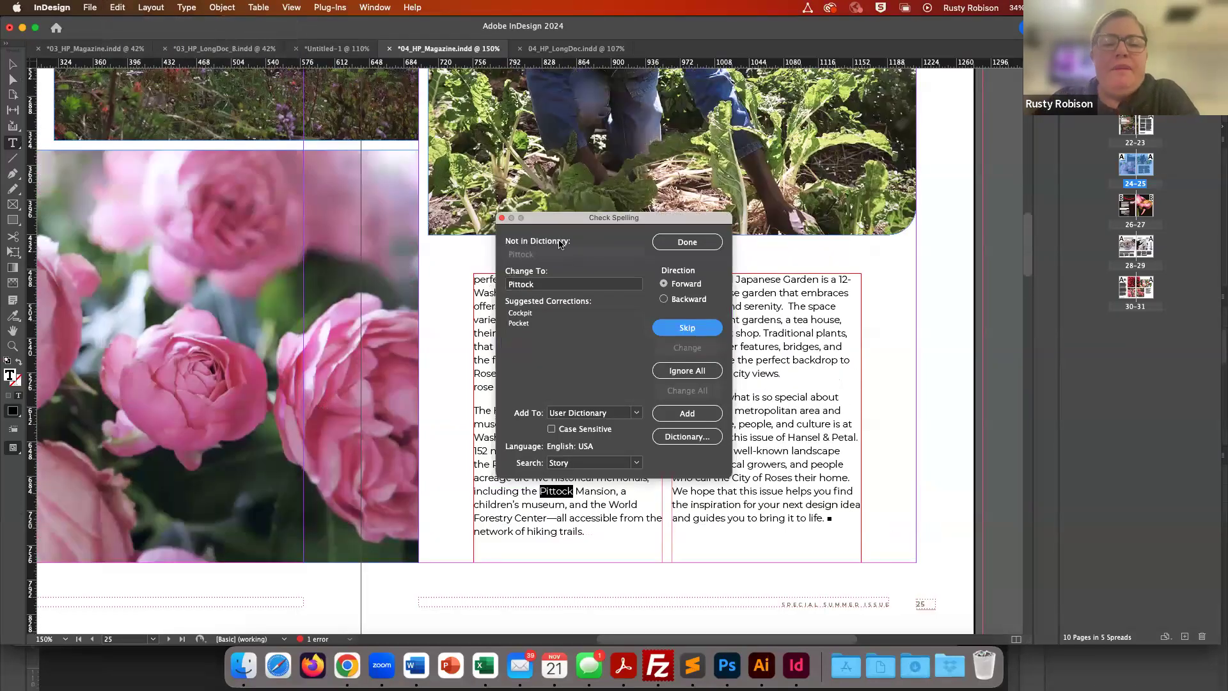
left_click_drag(583, 220, 973, 142)
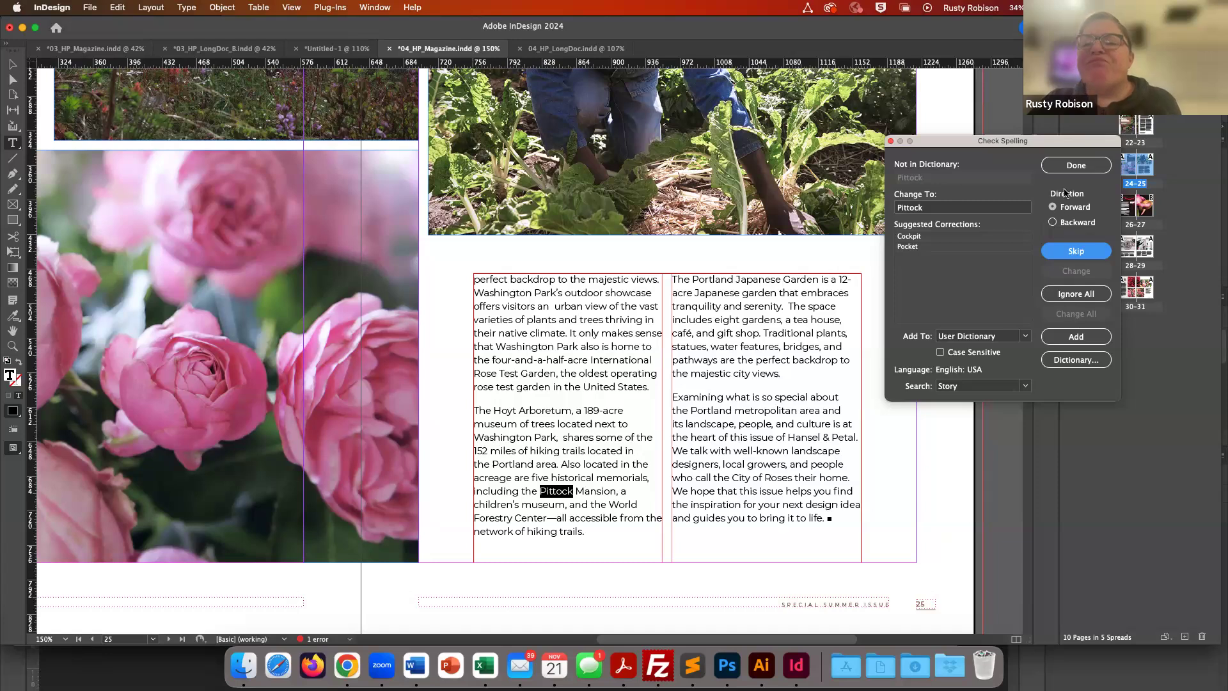
- Run the spelling check through the Portland story, skipping the flagged word Pittock and restarting the check
left_click(1068, 254)
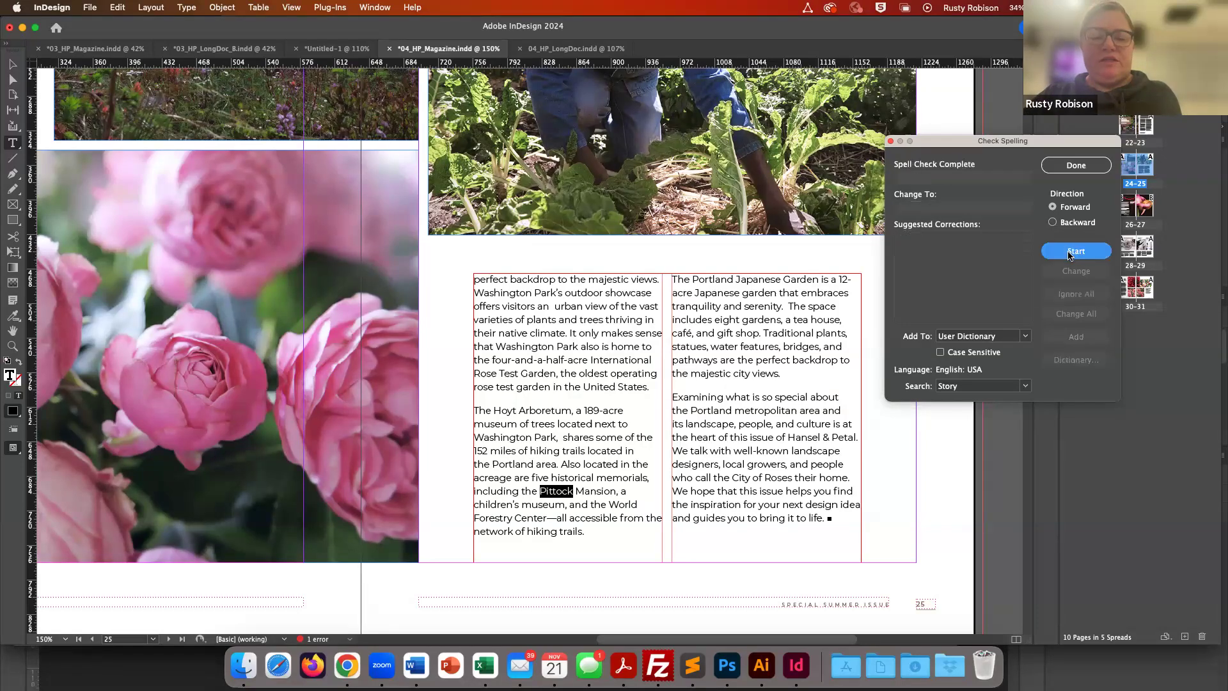
left_click(1071, 257)
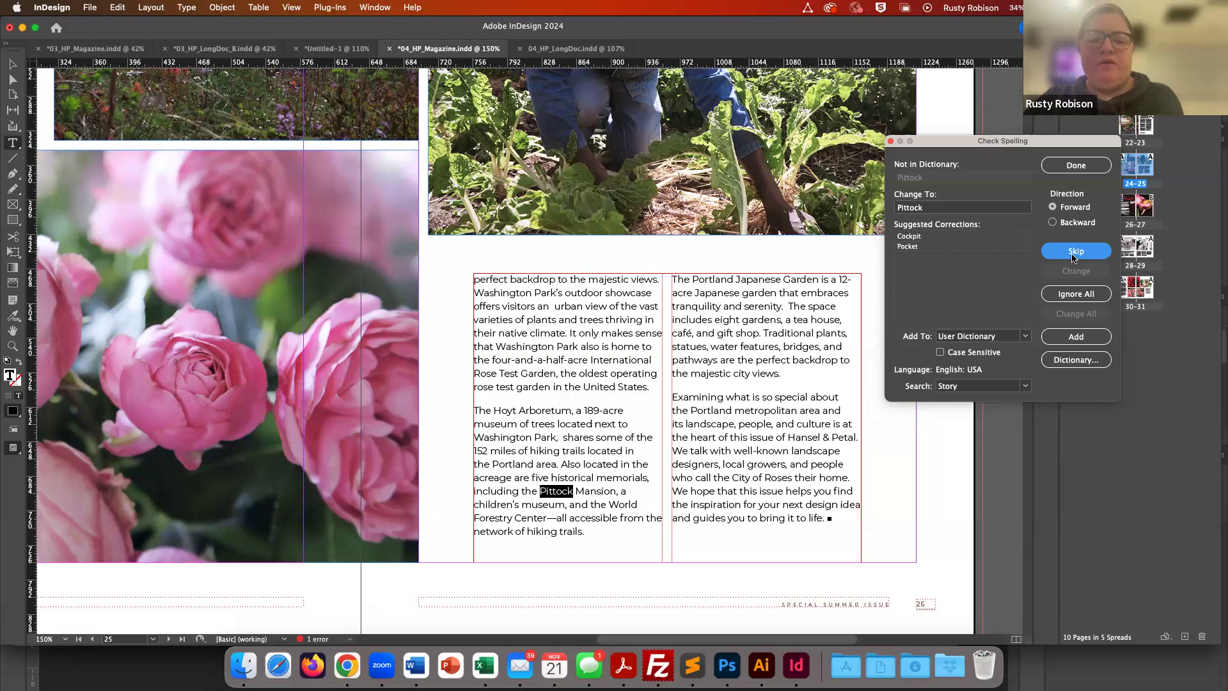
left_click(1073, 257)
left_click(1073, 256)
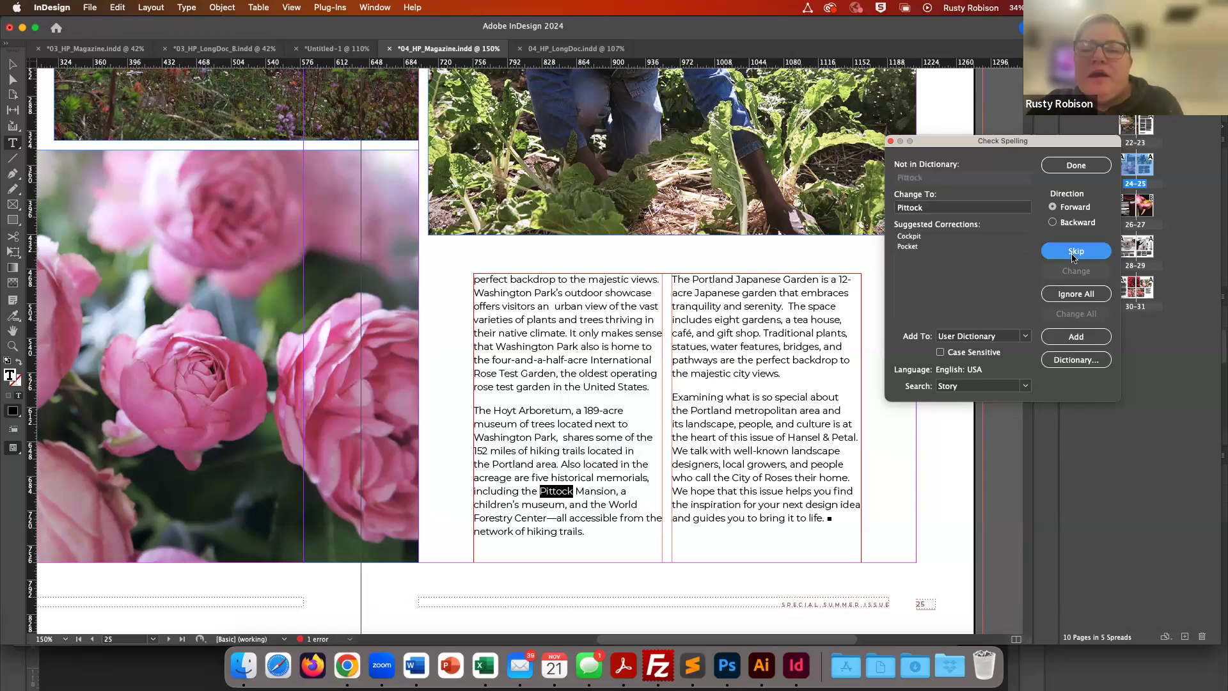
left_click(1074, 256)
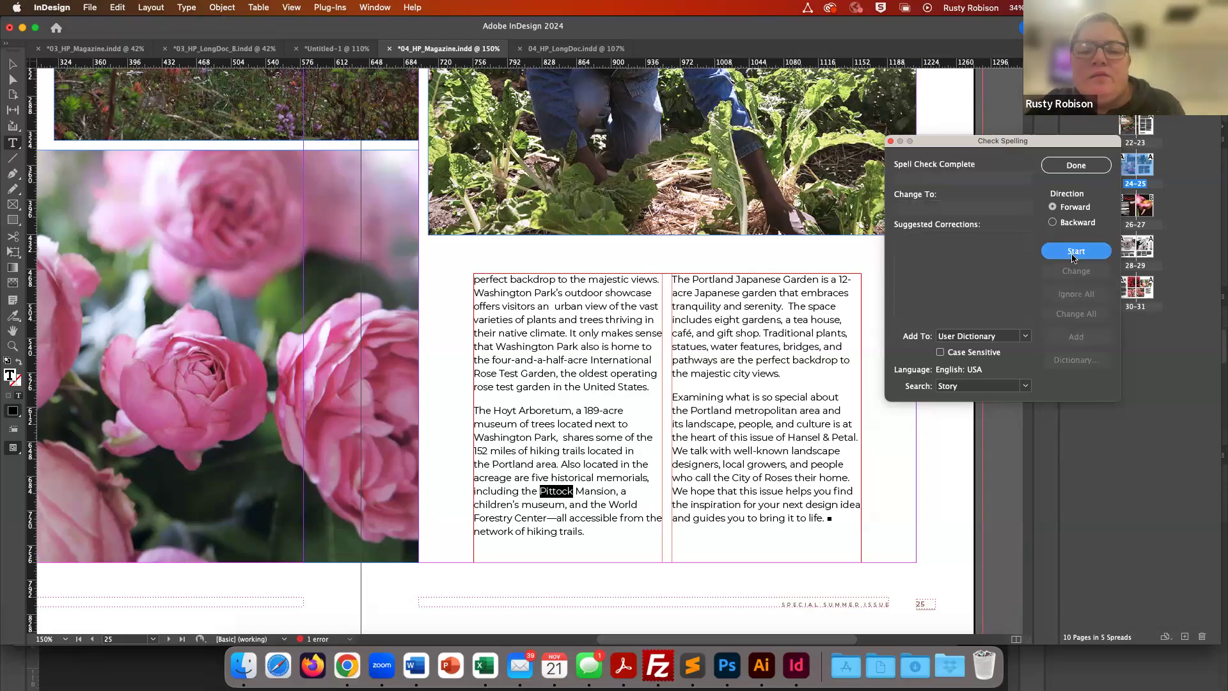
left_click(623, 455)
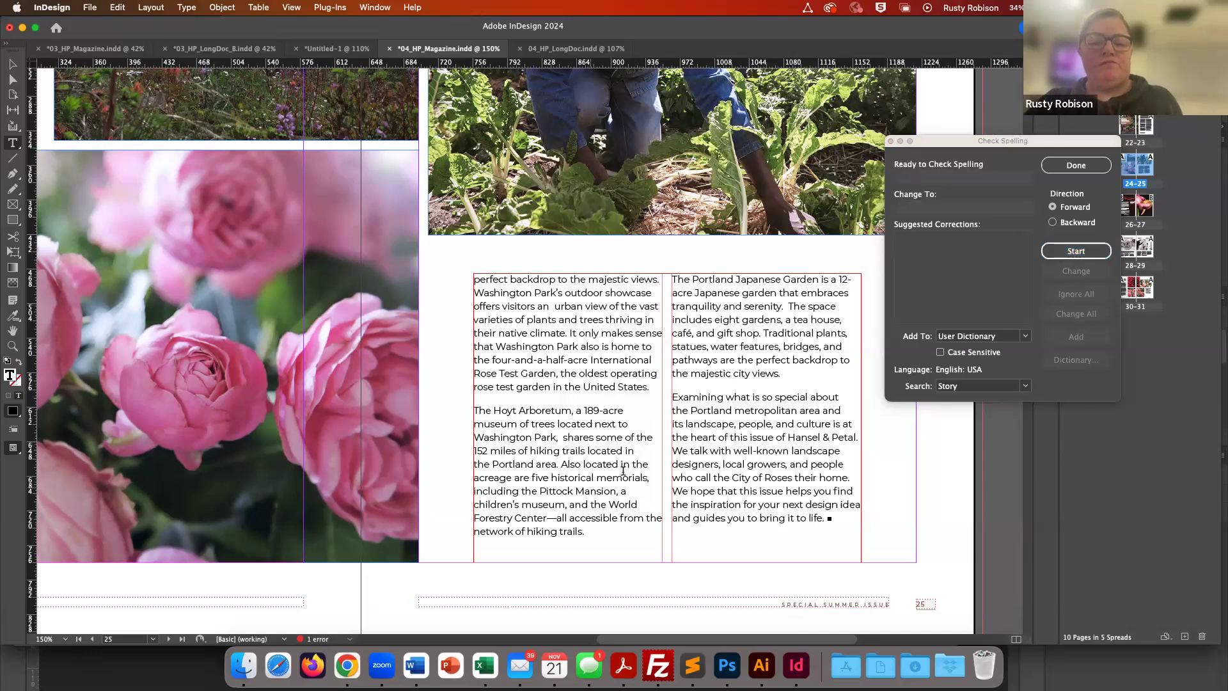
left_click(1074, 253)
left_click(1074, 252)
left_click(1075, 252)
left_click(1074, 252)
left_click(1075, 252)
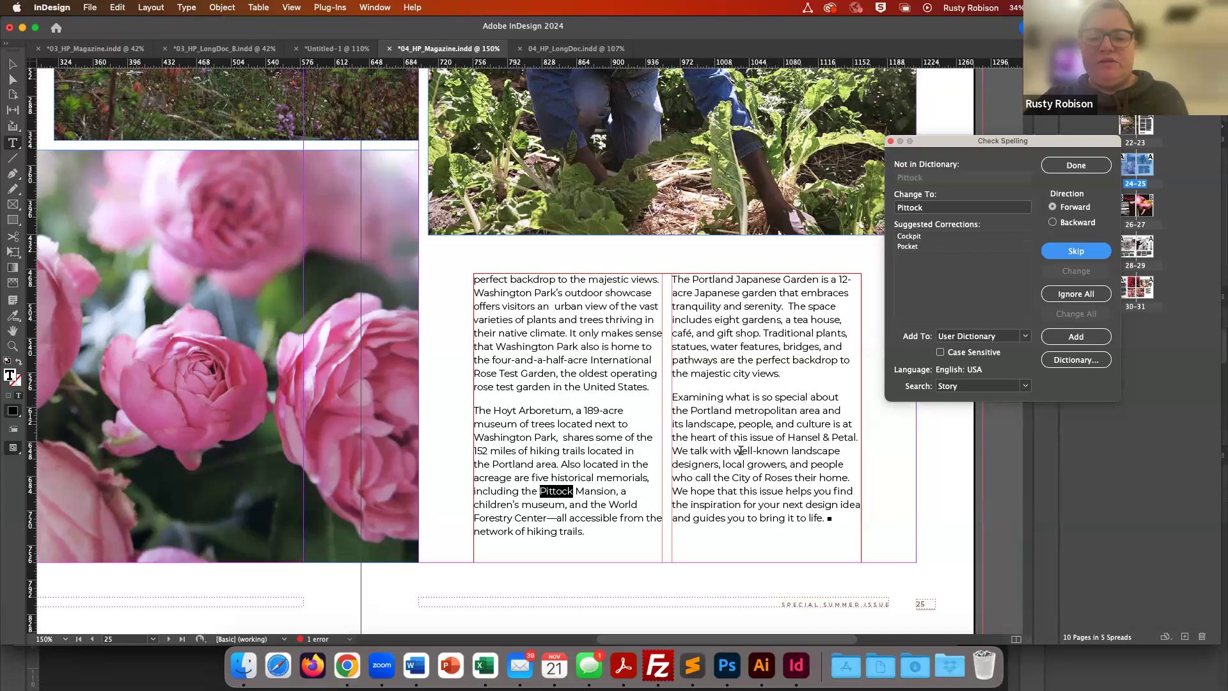
- Place the cursor in the second column and run the spelling check again, skipping Pittock
left_click(835, 443)
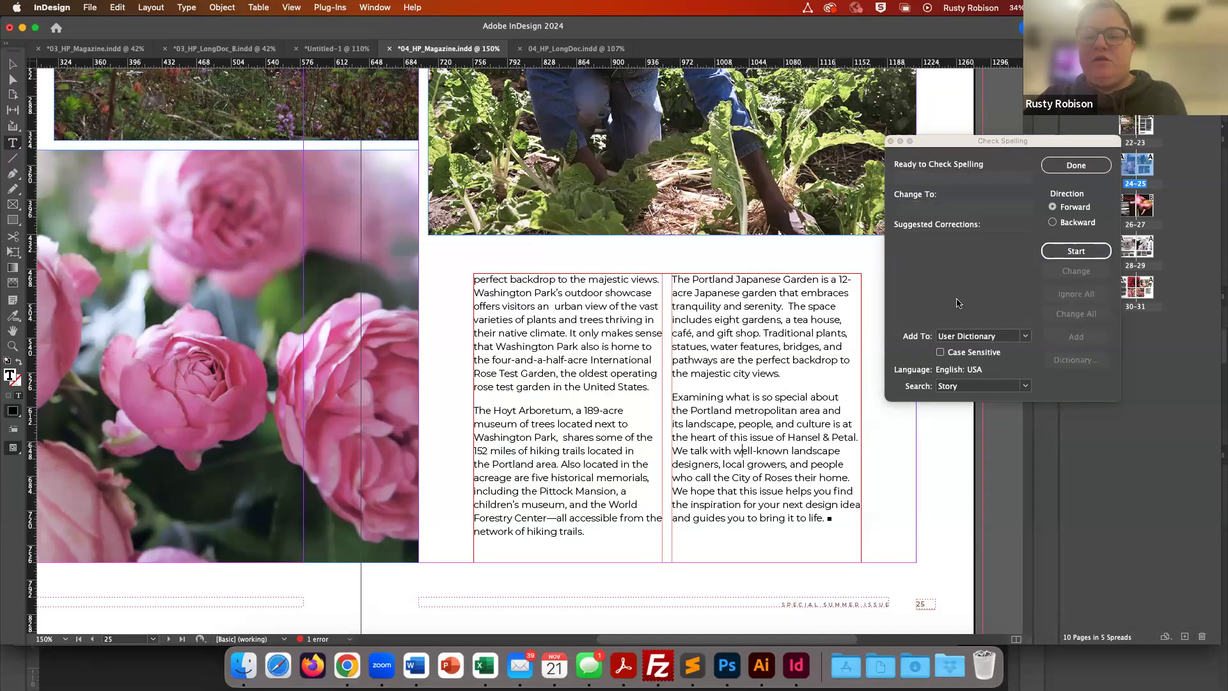
left_click(1076, 251)
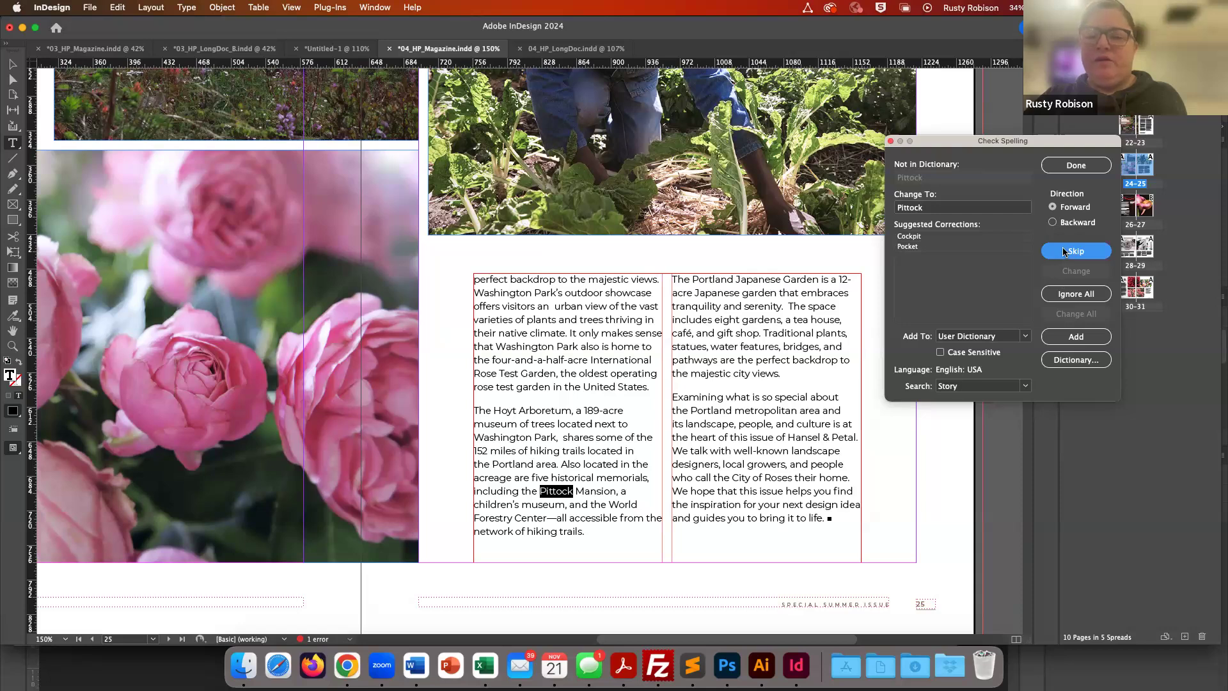
left_click(1065, 252)
left_click(1065, 252)
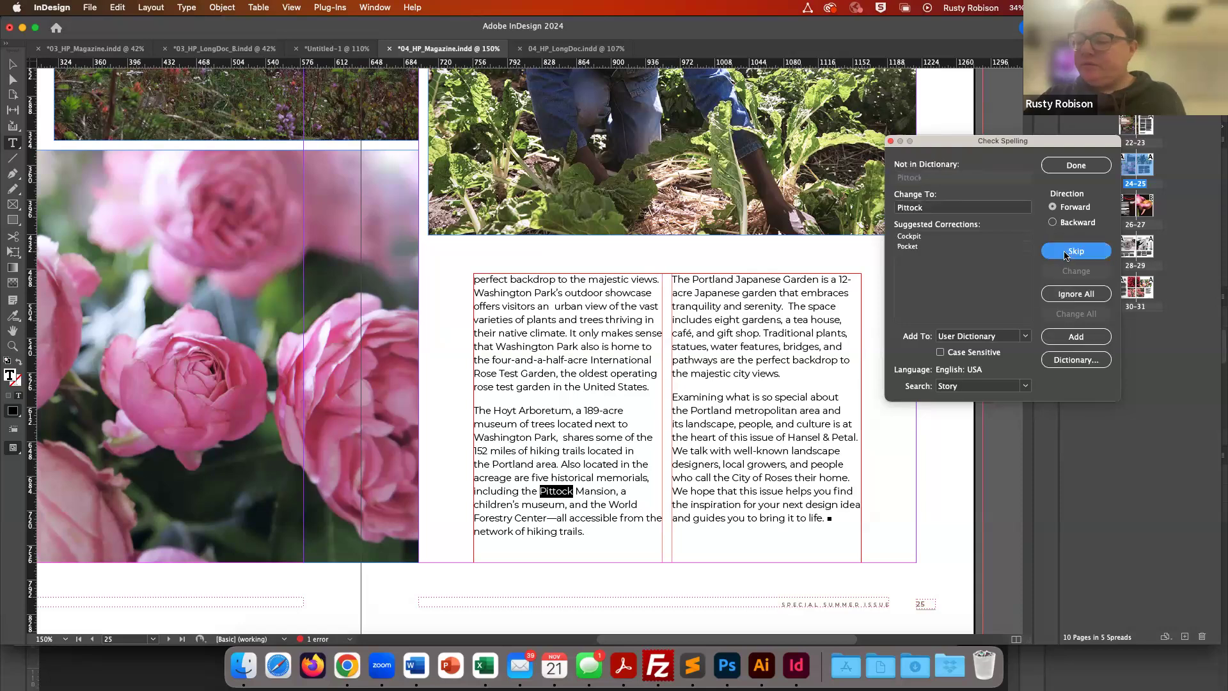
left_click(1065, 252)
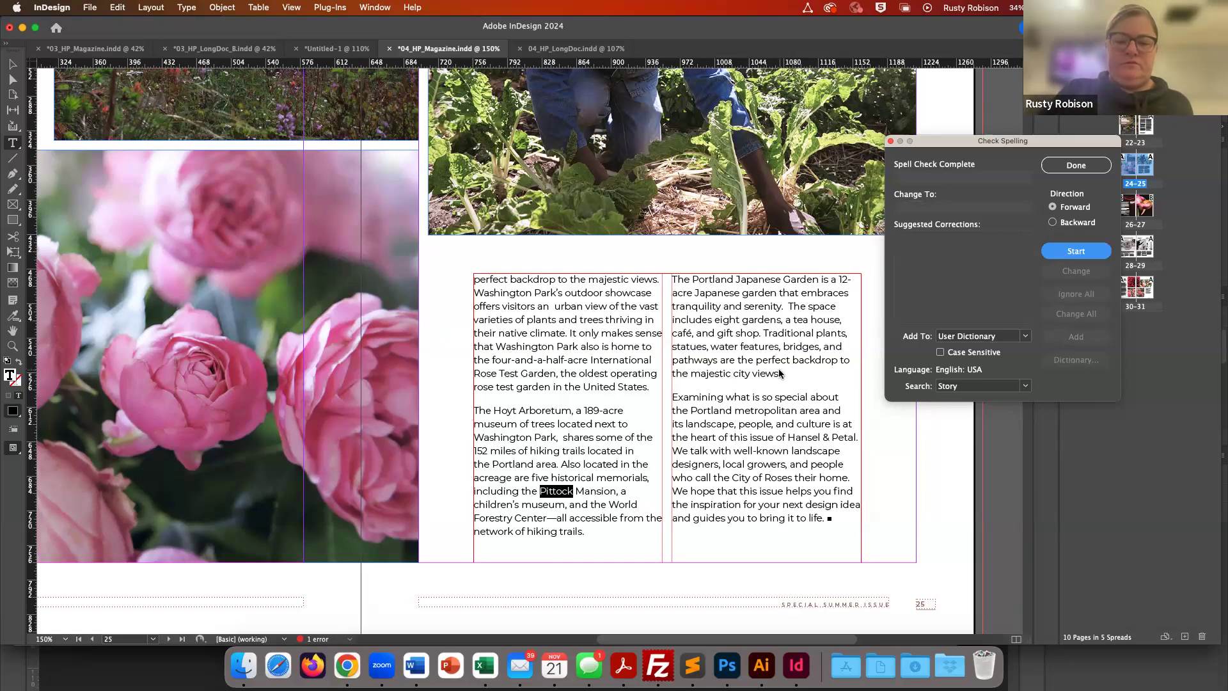
- Open the 04_HP_LongDoc.indd document
key("super+o")
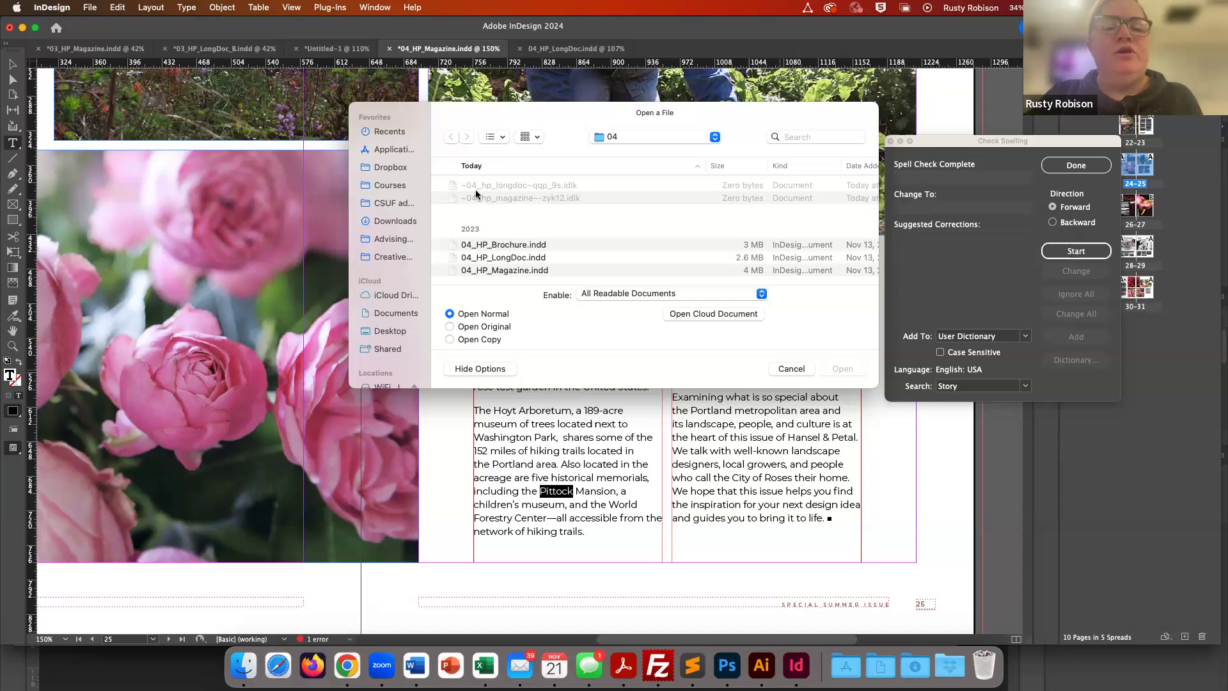
left_click(463, 258)
double_click(453, 258)
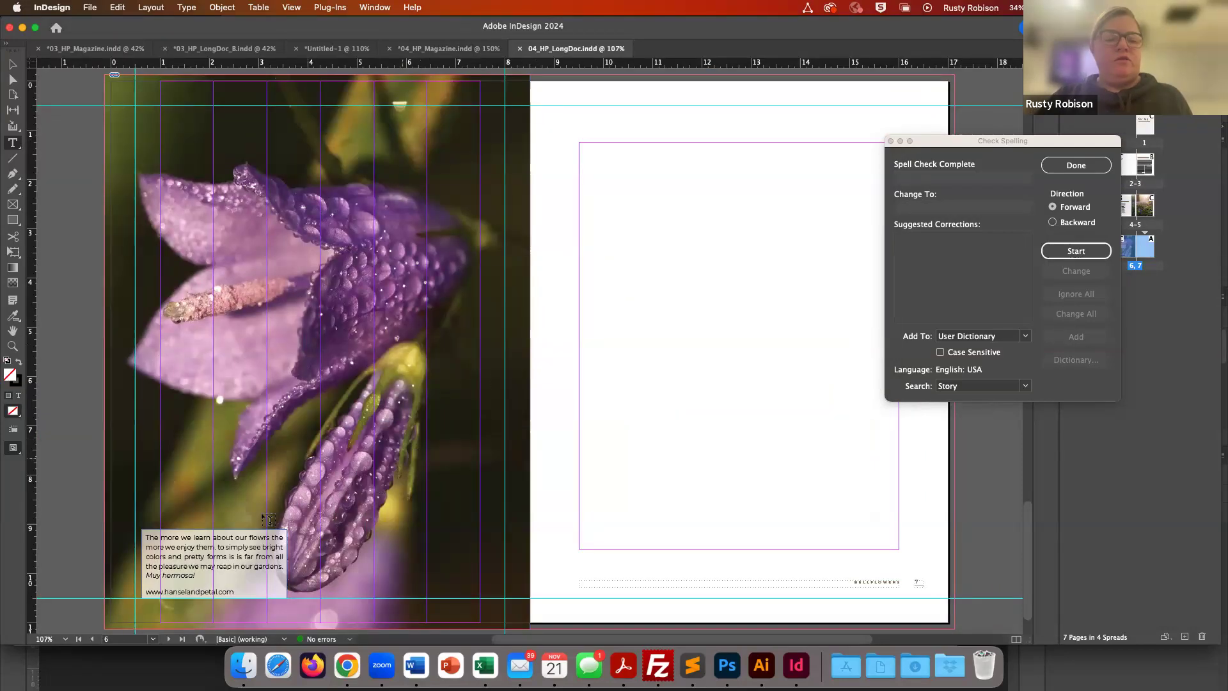
- Place the cursor in the page 6 caption text and start Check Spelling on it
left_click(203, 546)
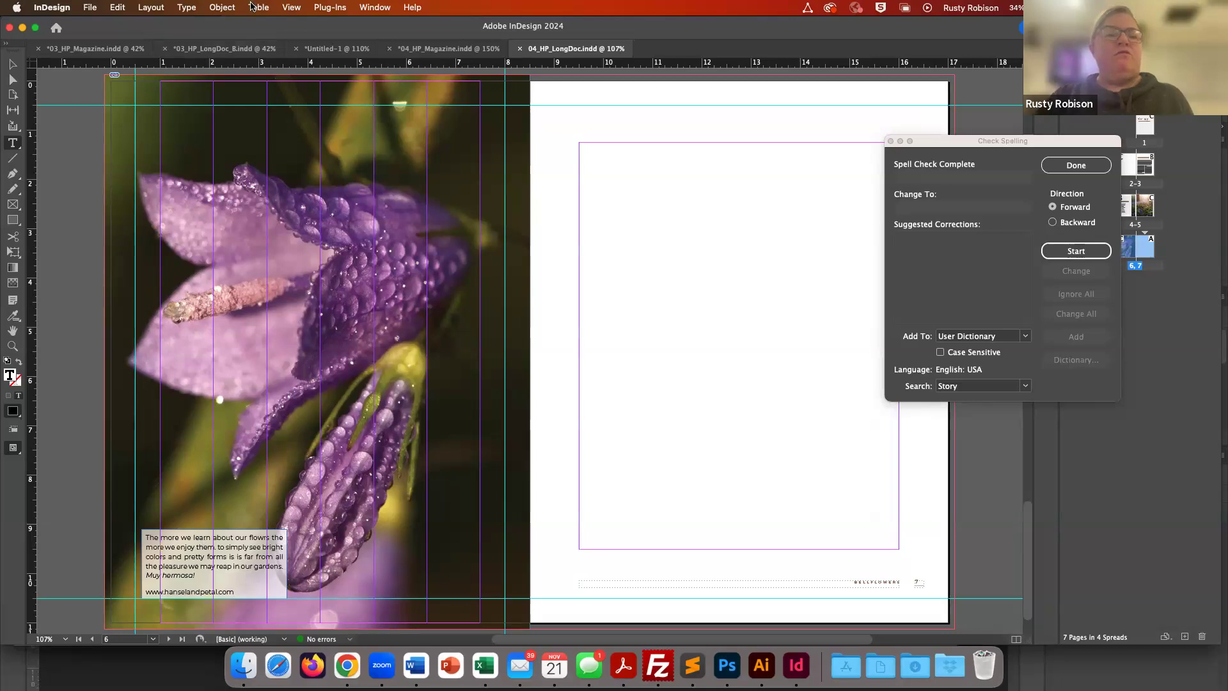
left_click(182, 9)
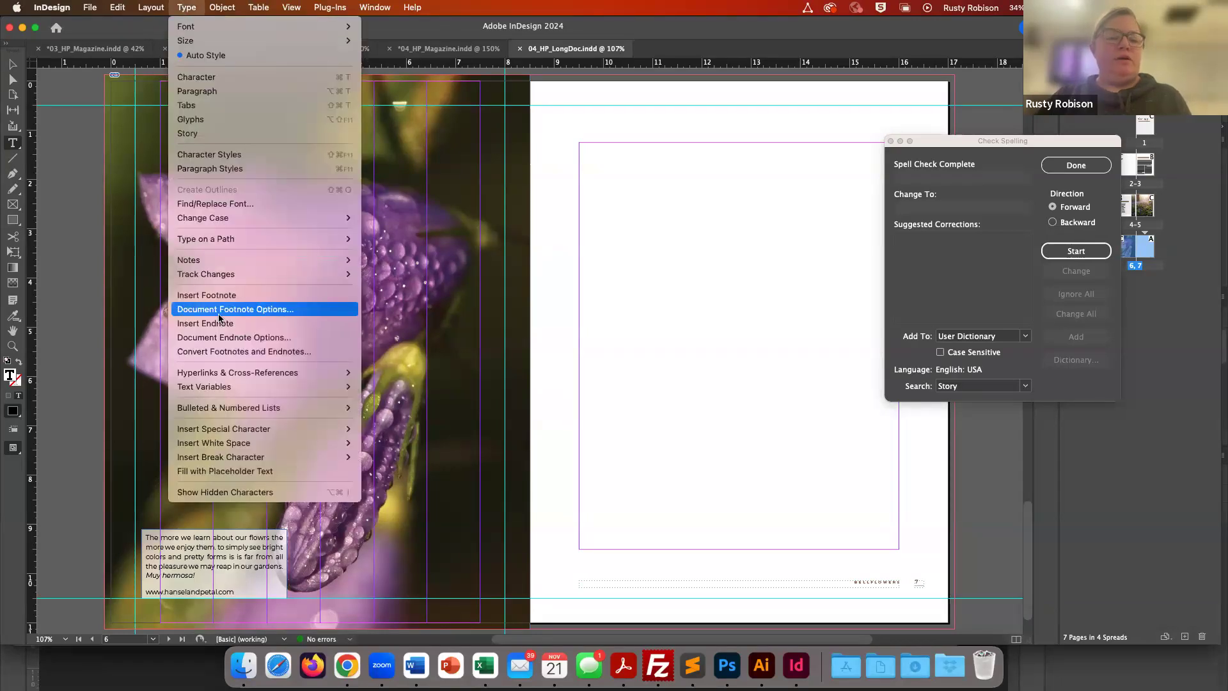
mouse_move(269, 7)
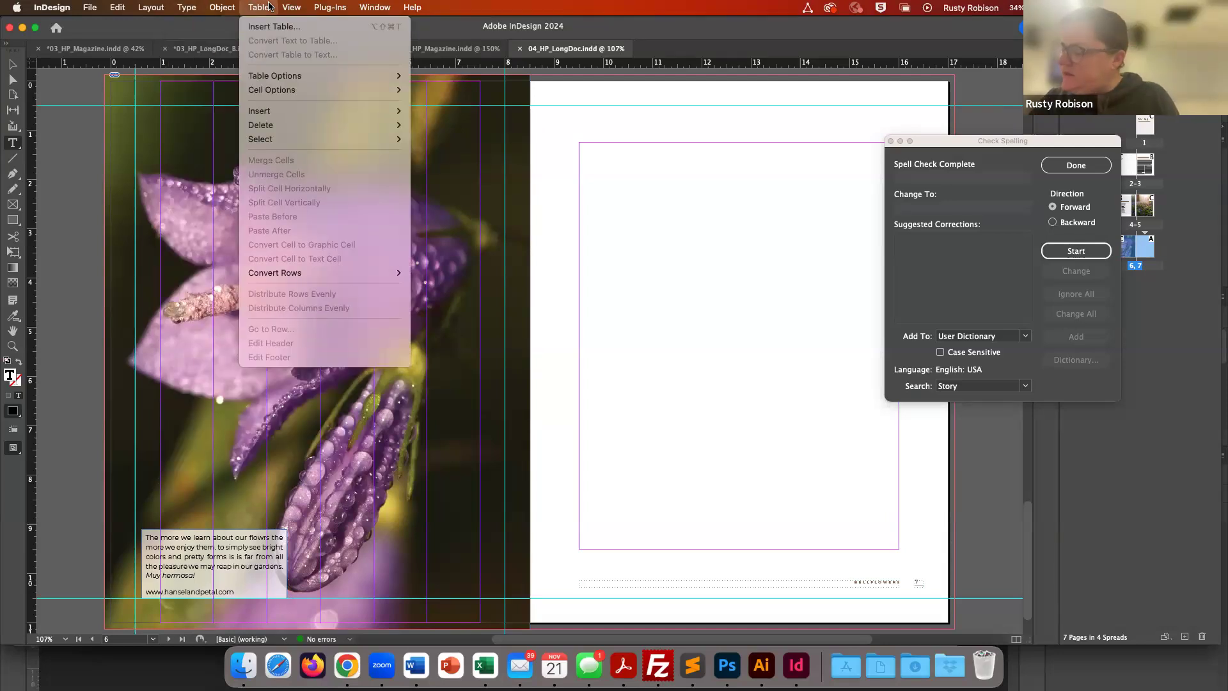
mouse_move(123, 9)
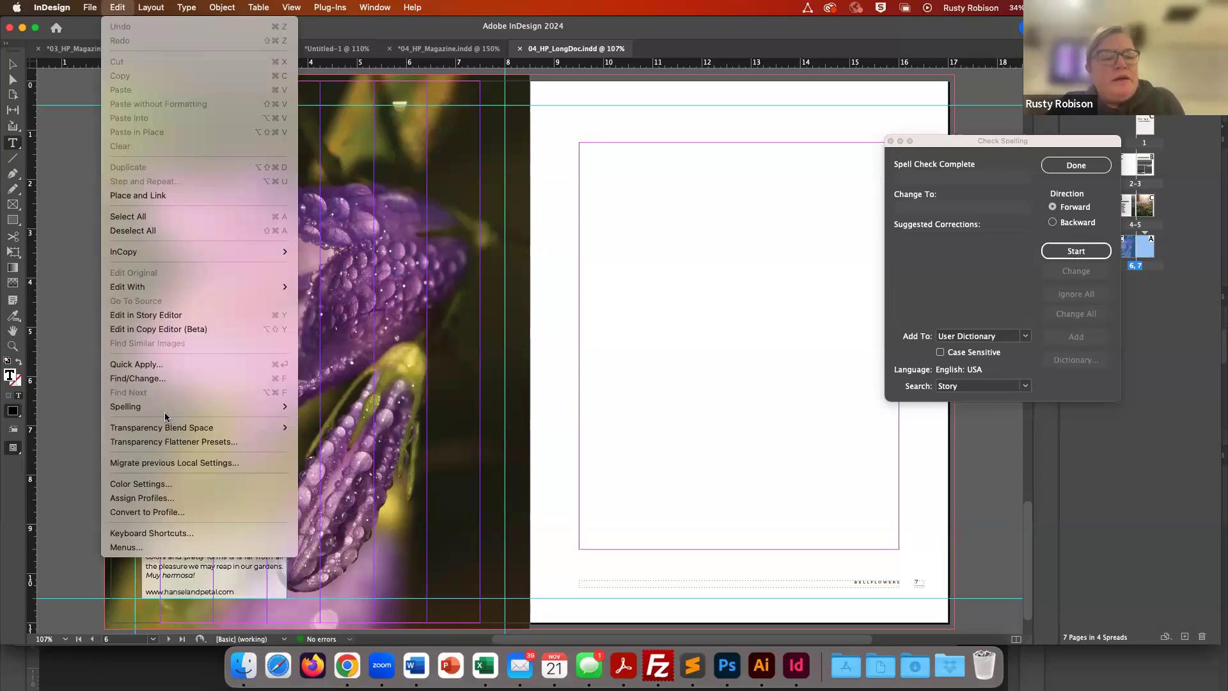
mouse_move(168, 409)
left_click(332, 413)
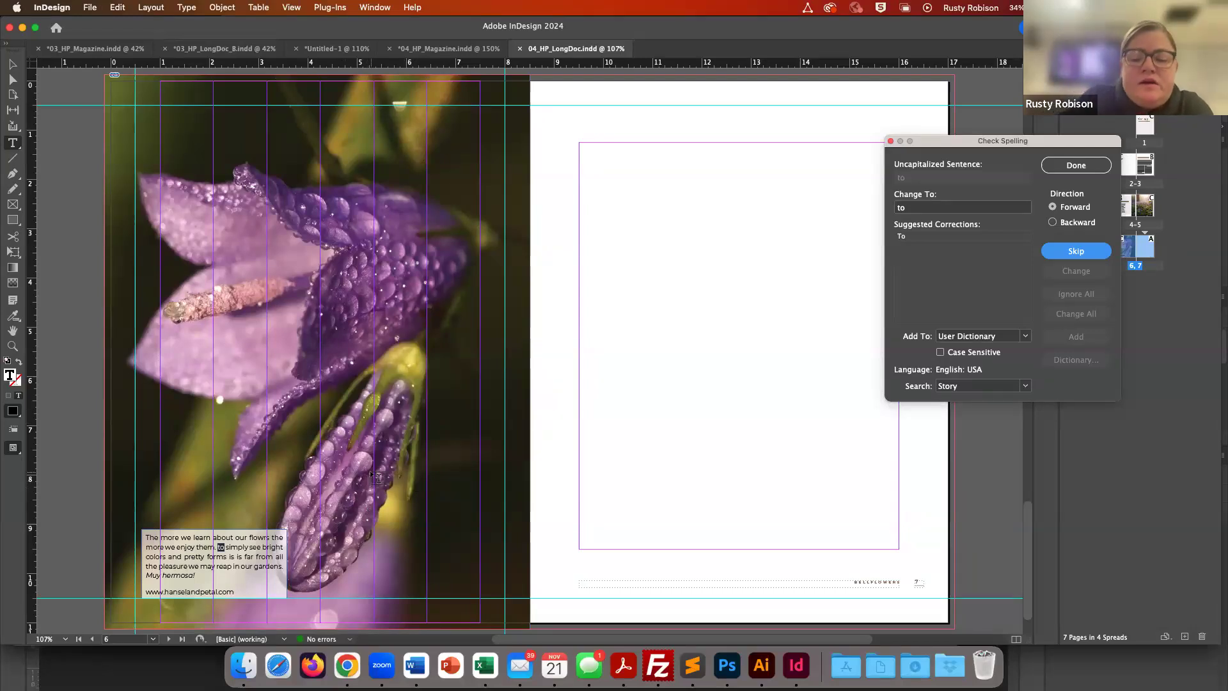
- Zoom in on the caption and skip the flagged uncapitalized 'to' and the repeated 'is is'
key("super+equal")
key("super+equal")
key("super+equal")
key("super+equal")
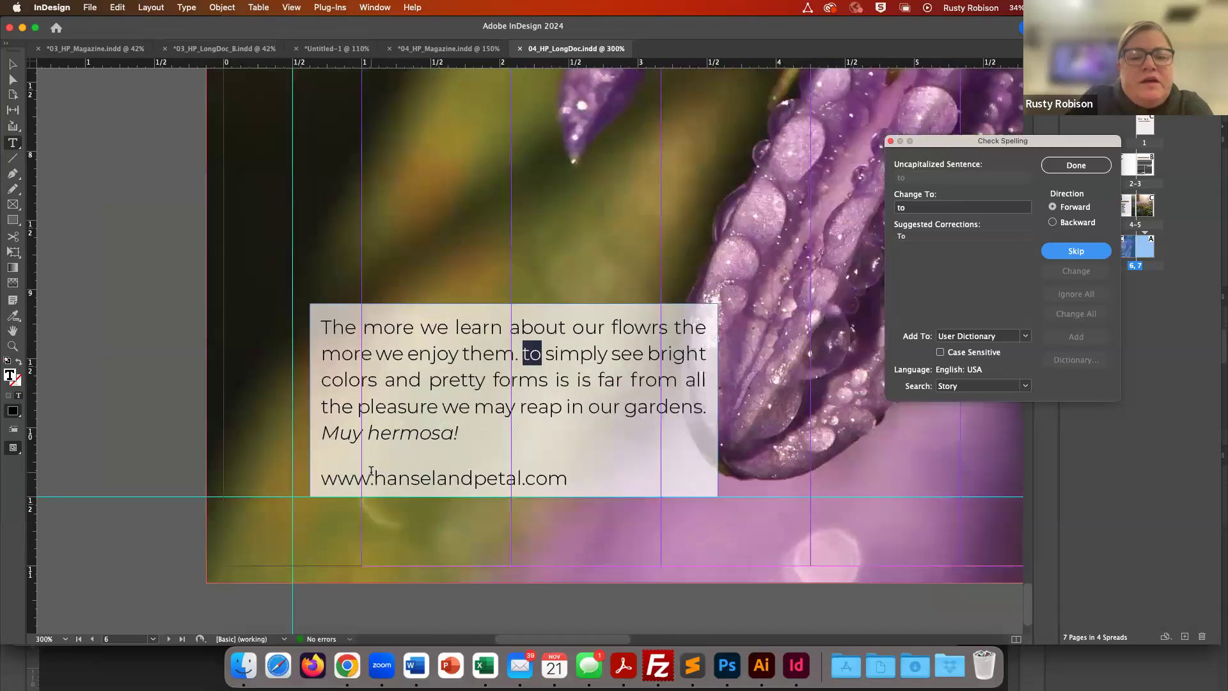
scroll(509, 436, "right", 2)
scroll(509, 436, "up", 1)
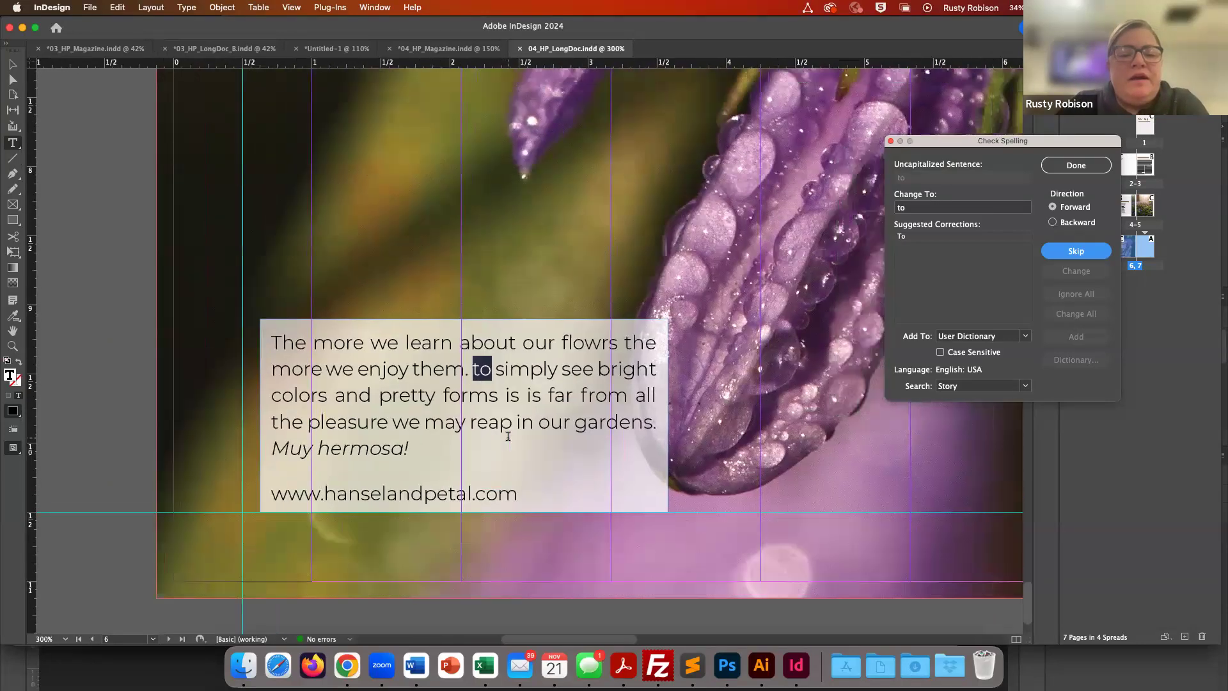
scroll(509, 437, "right", 5)
scroll(508, 436, "up", 2)
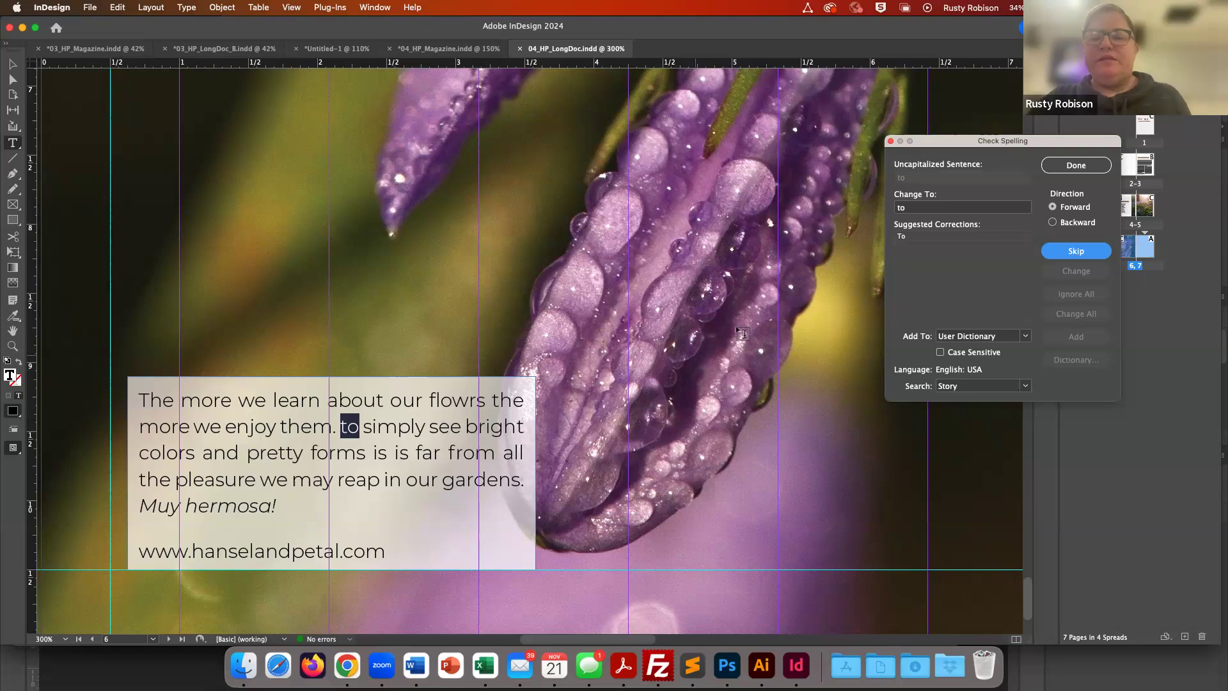
left_click(1061, 256)
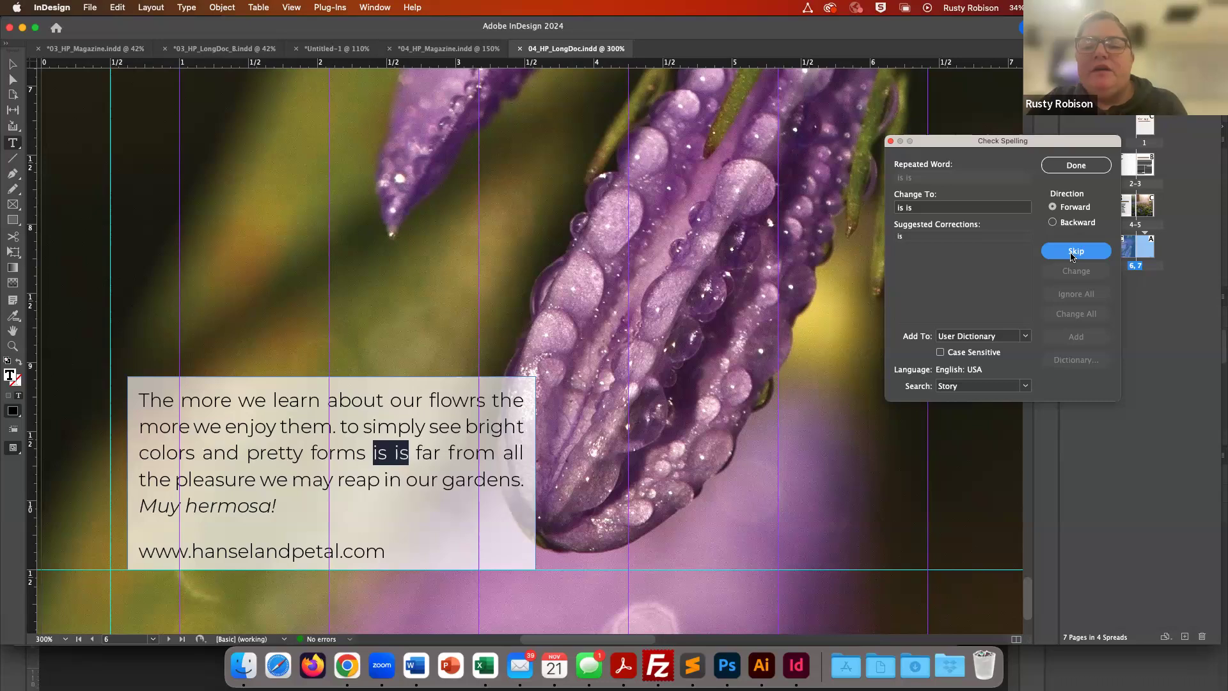
left_click(1073, 254)
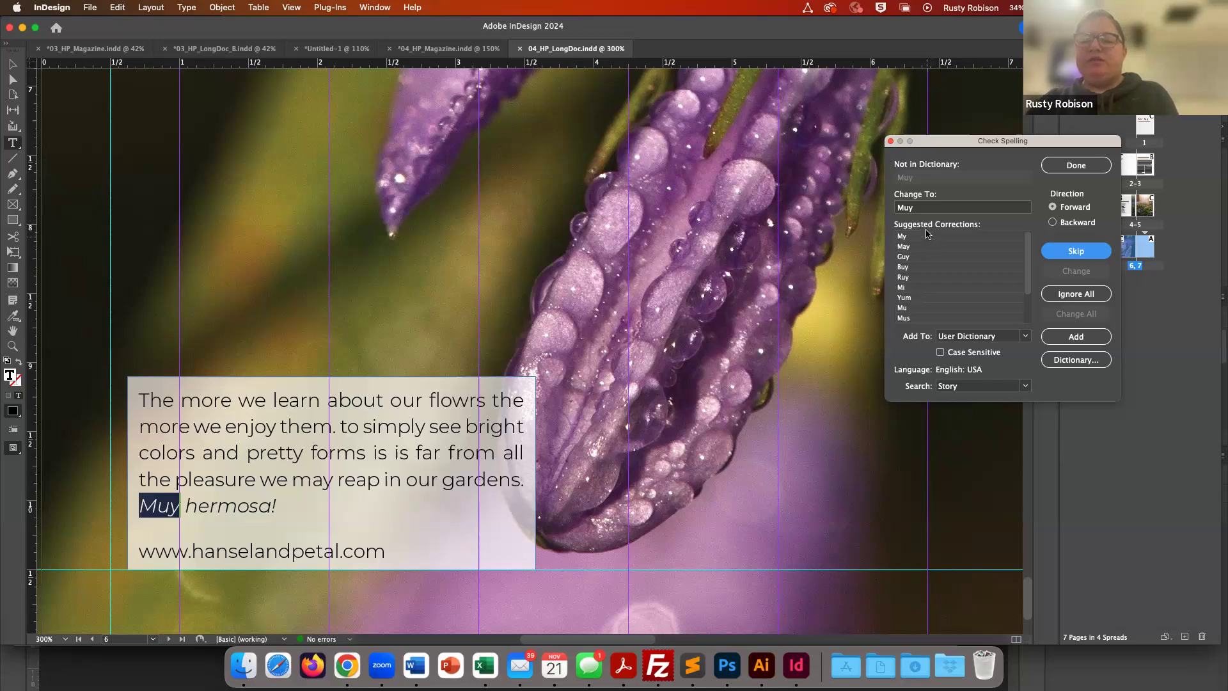
- Review suggestions for Muy, select the italic phrase Muy hermosa!, and close the Check Spelling dialog
scroll(942, 286, "down", 2)
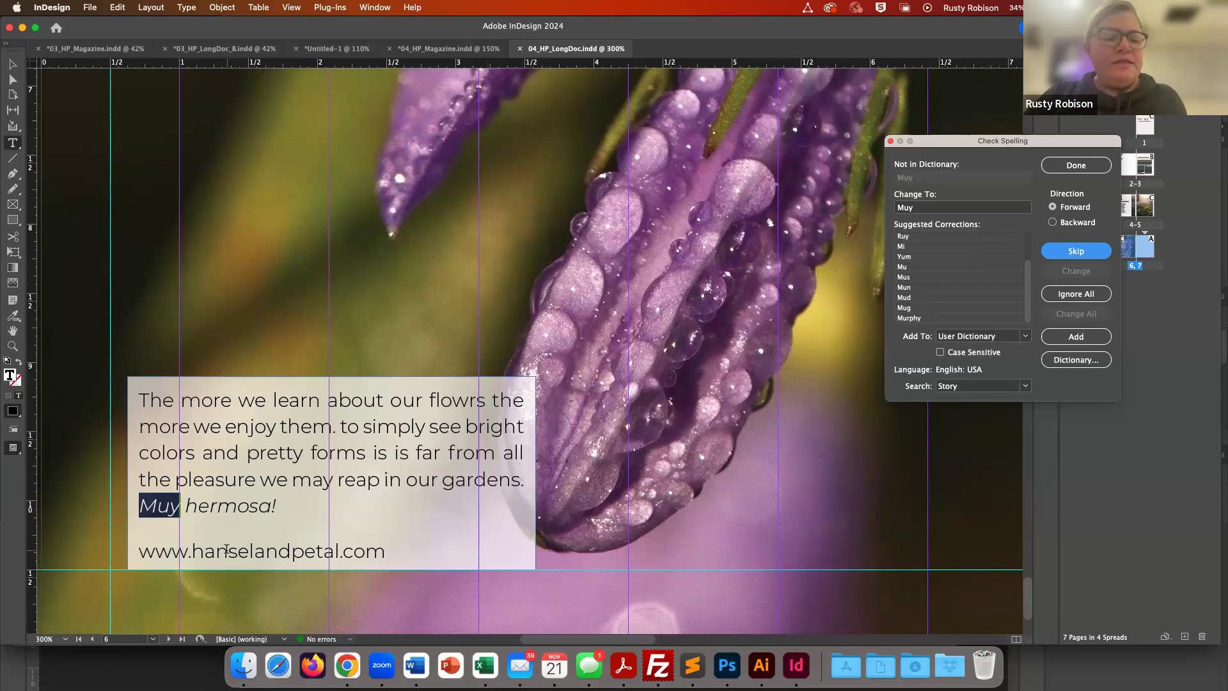
left_click(164, 510)
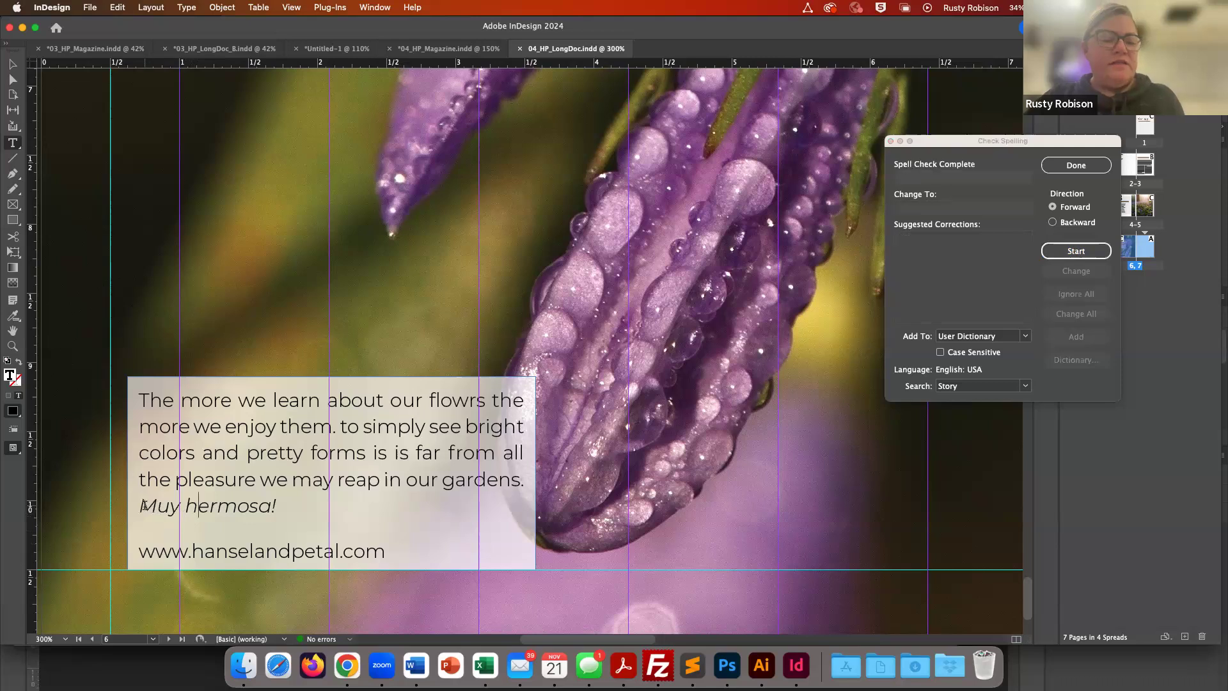
left_click_drag(139, 505, 277, 503)
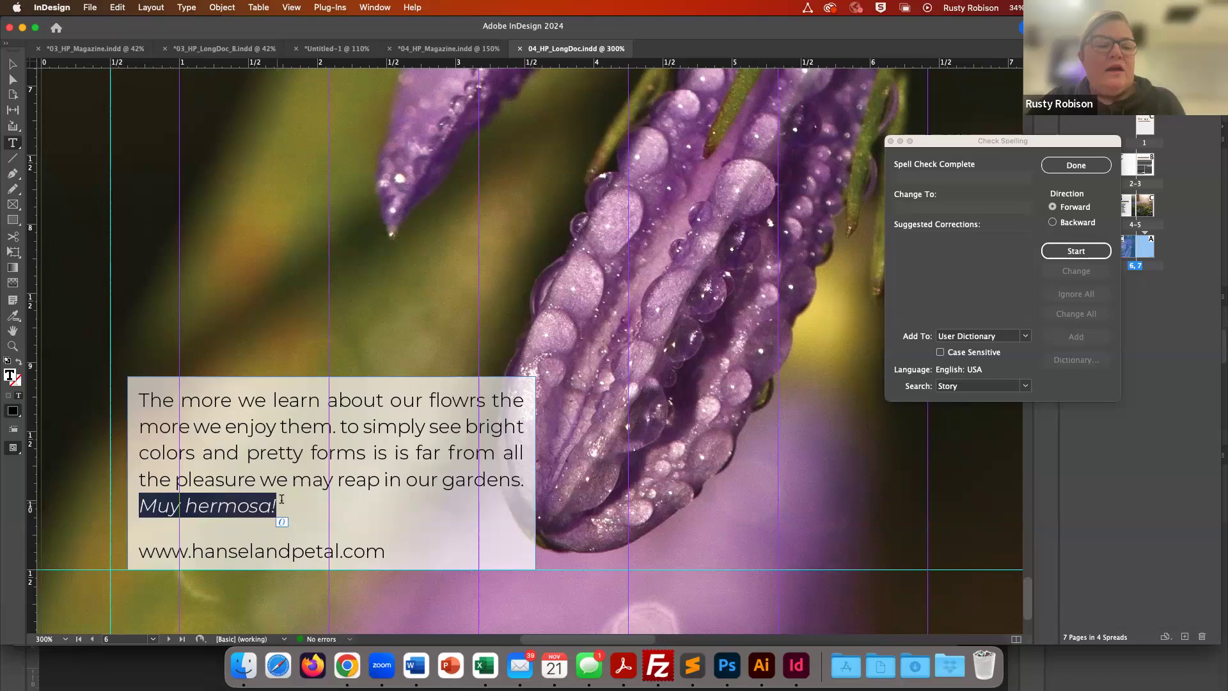
left_click(311, 454)
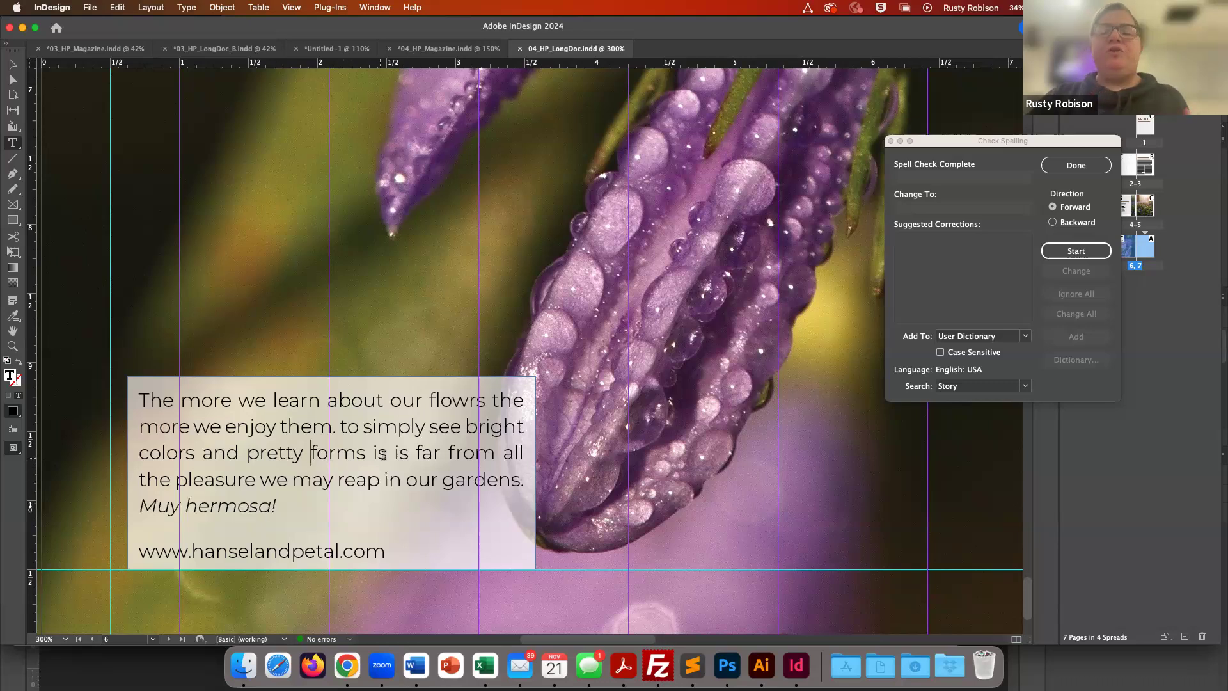
left_click(1076, 166)
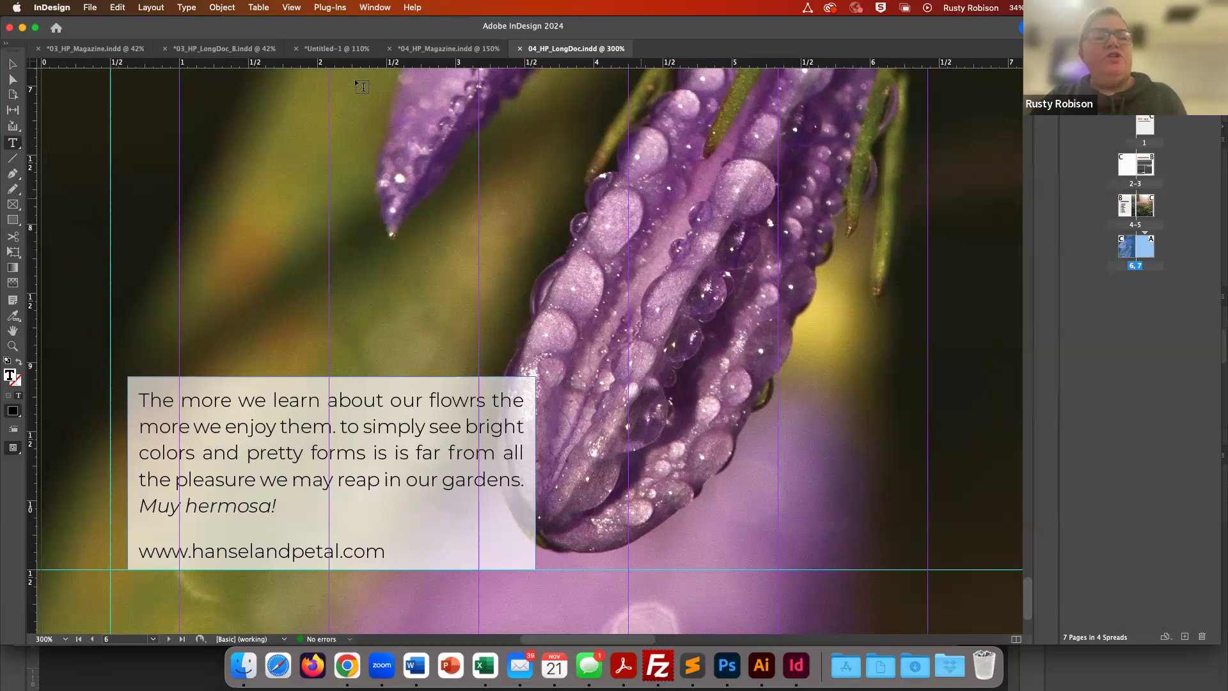
- Turn on Dynamic Spelling for the document
left_click(118, 8)
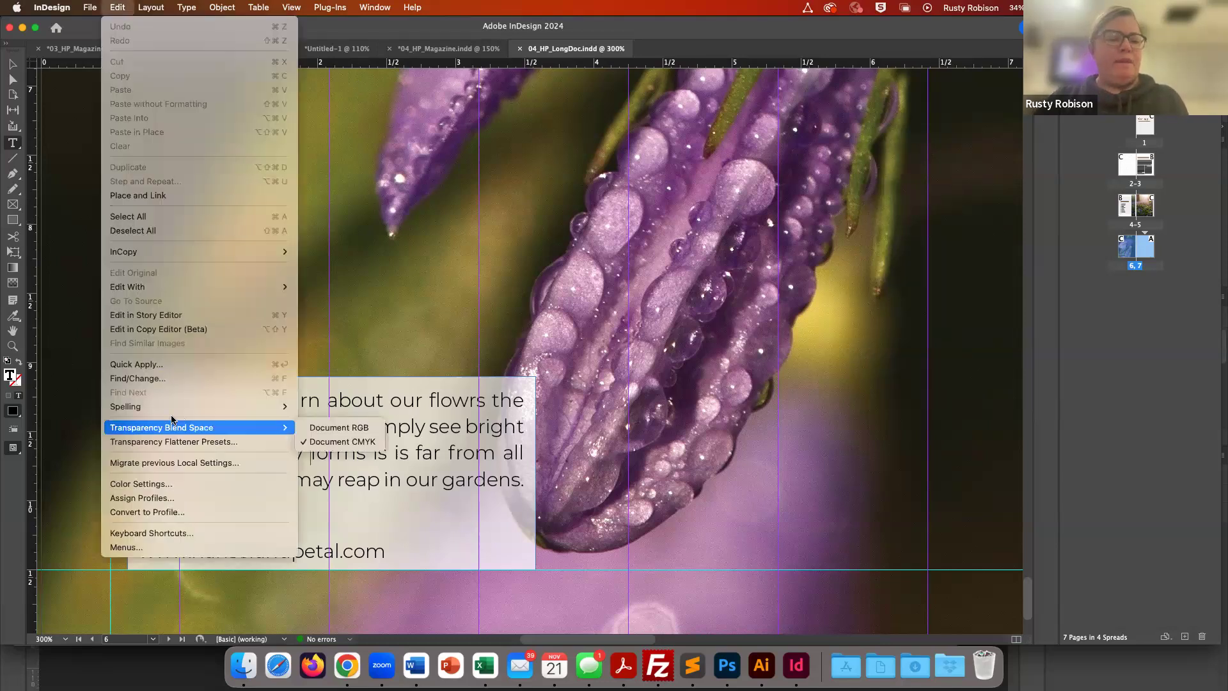
mouse_move(167, 405)
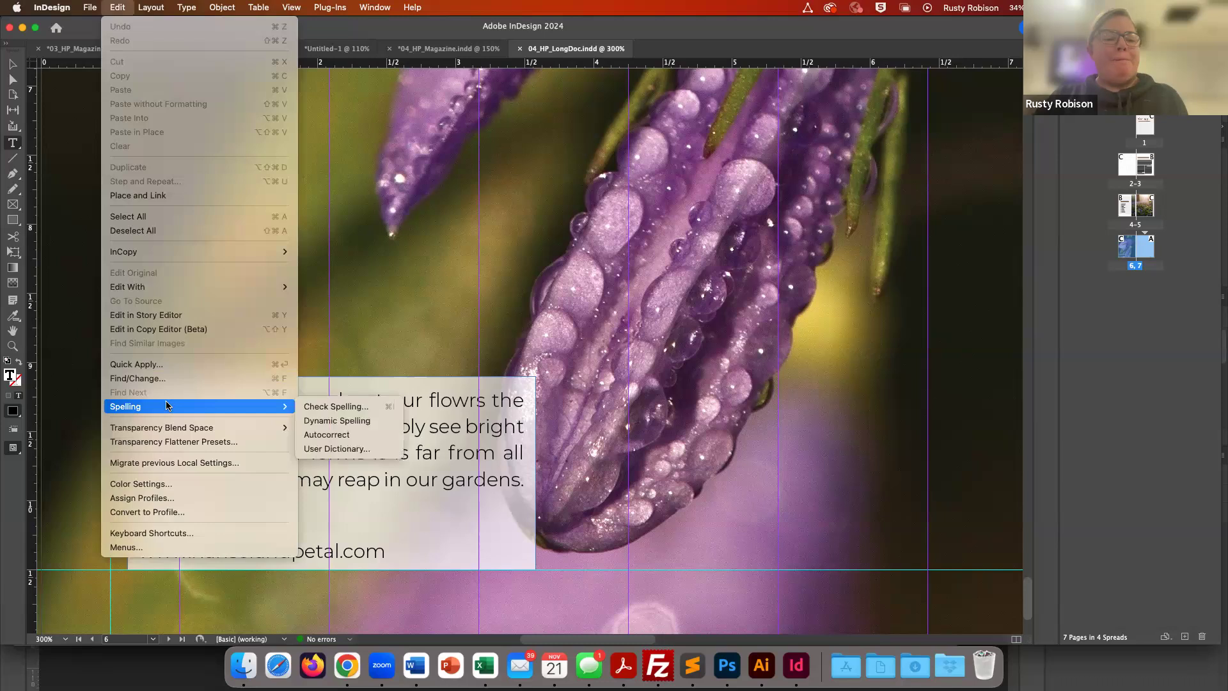
left_click(345, 423)
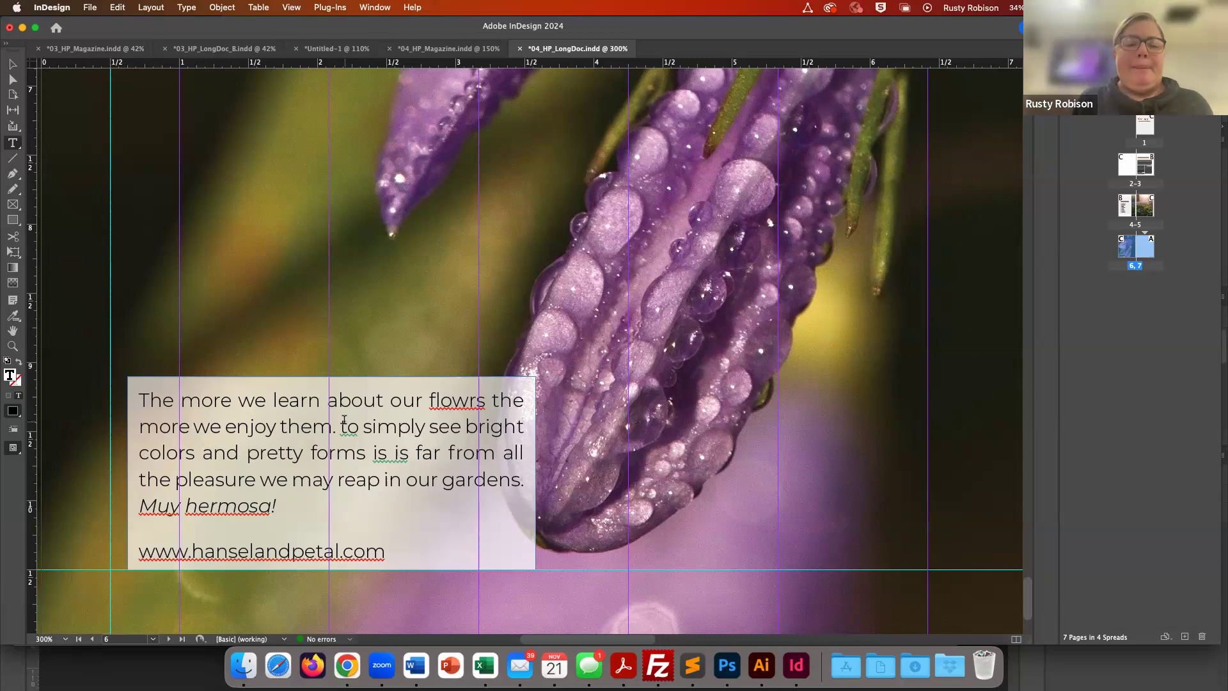
- Correct the misspelled 'flowrs' in the caption to 'flowers' from its spelling suggestions
left_click(311, 453)
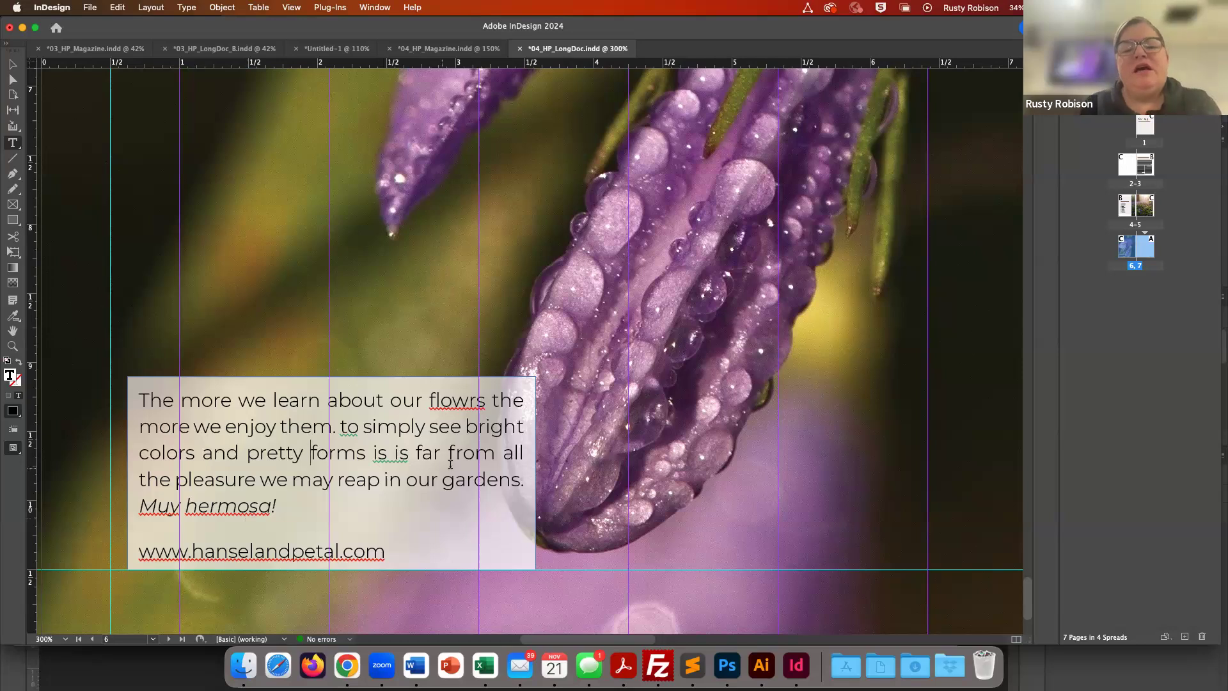
left_click(446, 407)
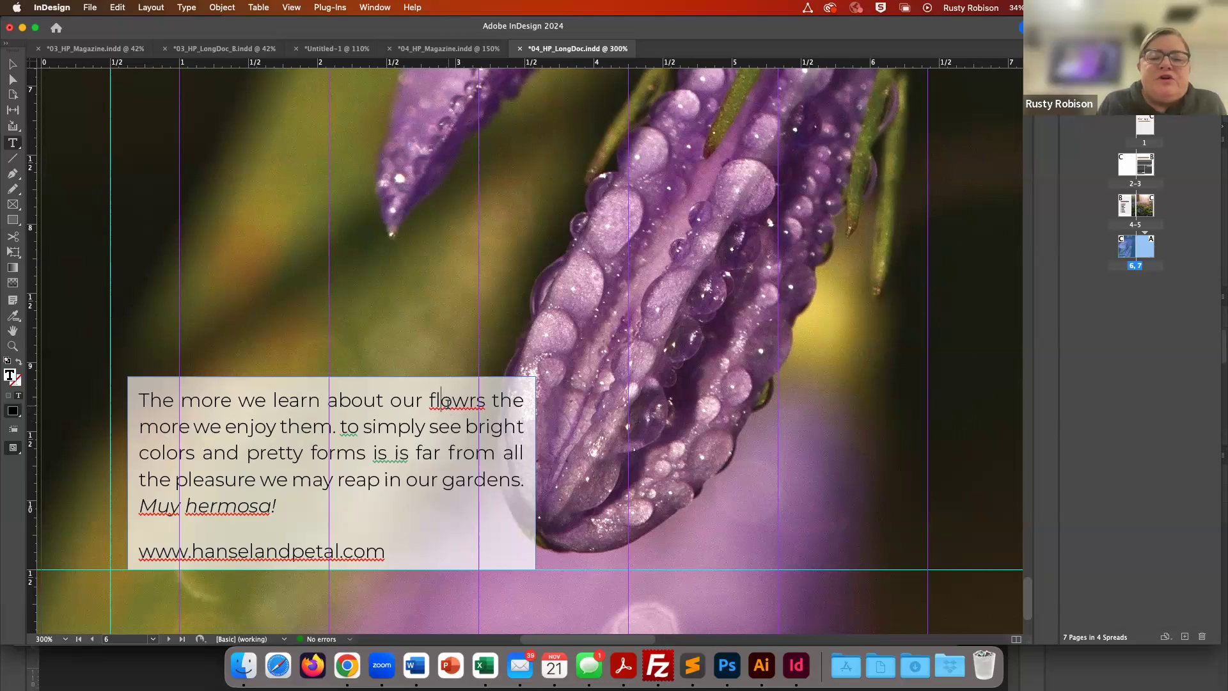
right_click(447, 404)
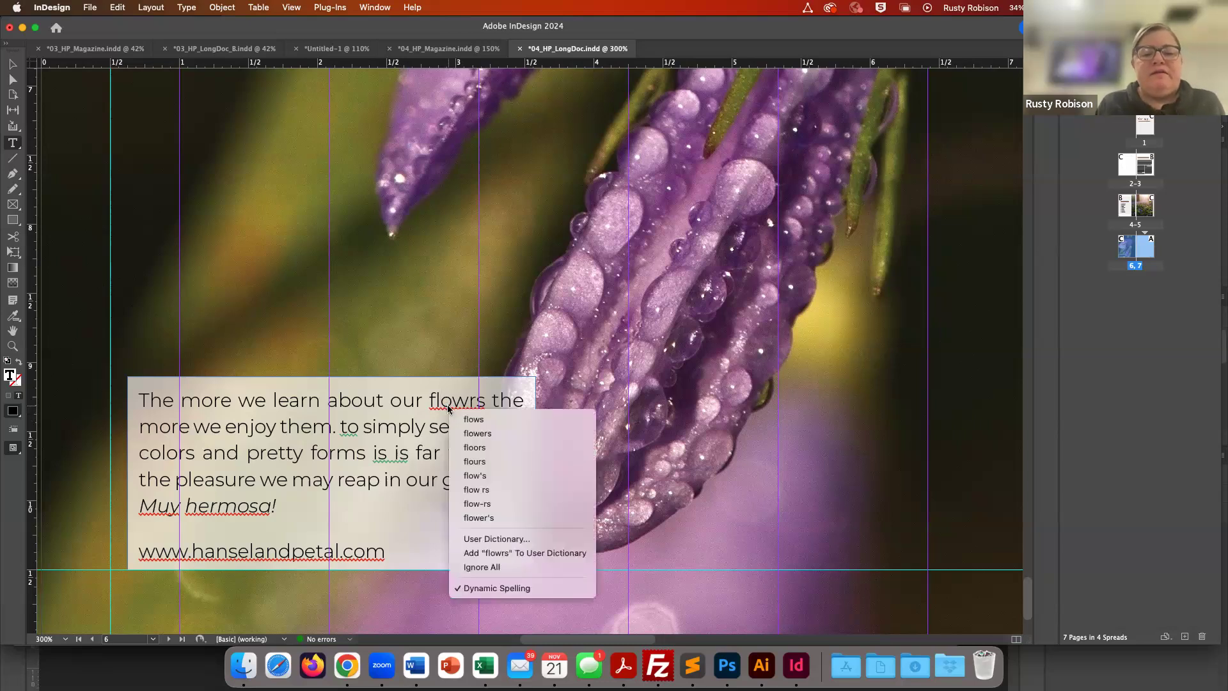
left_click(479, 434)
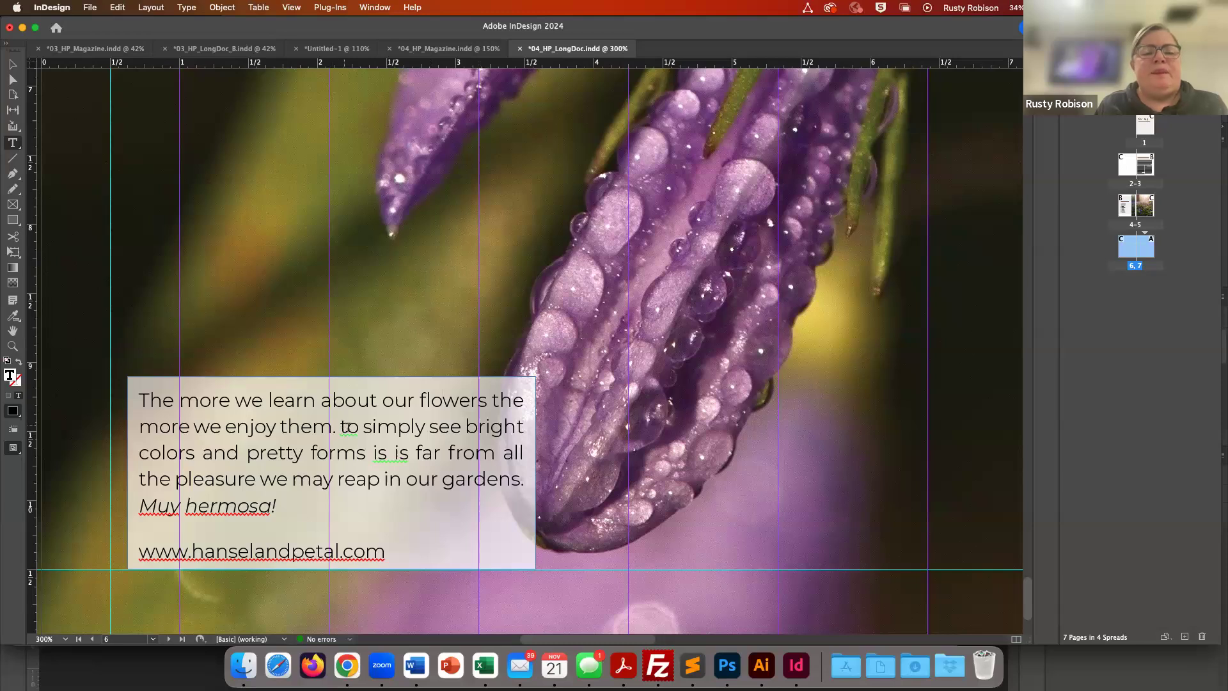
- Capitalize 'to' at the start of the second sentence and delete the repeated word 'is'
left_click(350, 430)
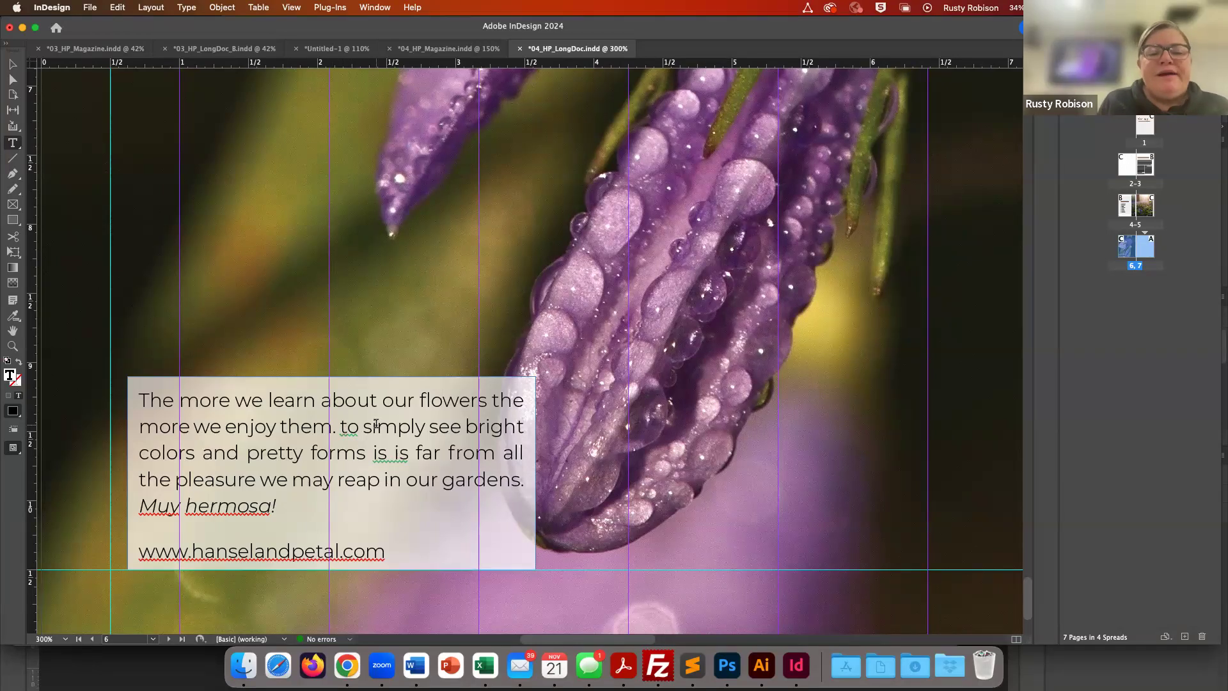
scroll(348, 427, "up", 1)
right_click(348, 440)
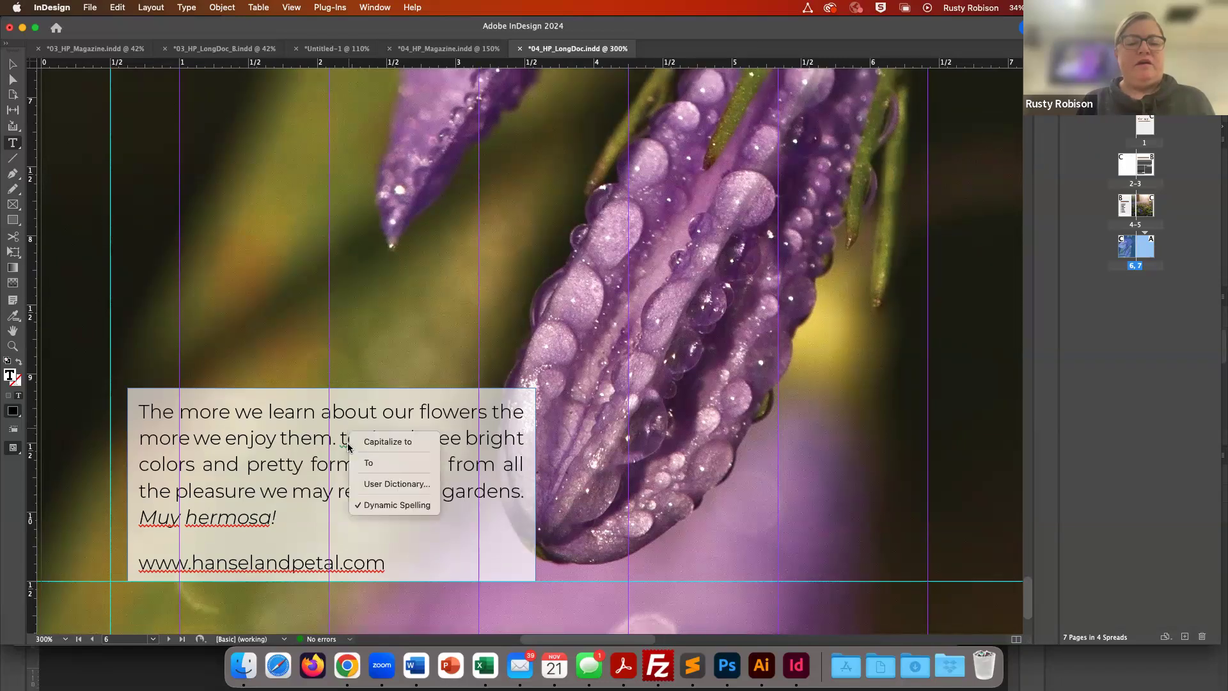
left_click(369, 462)
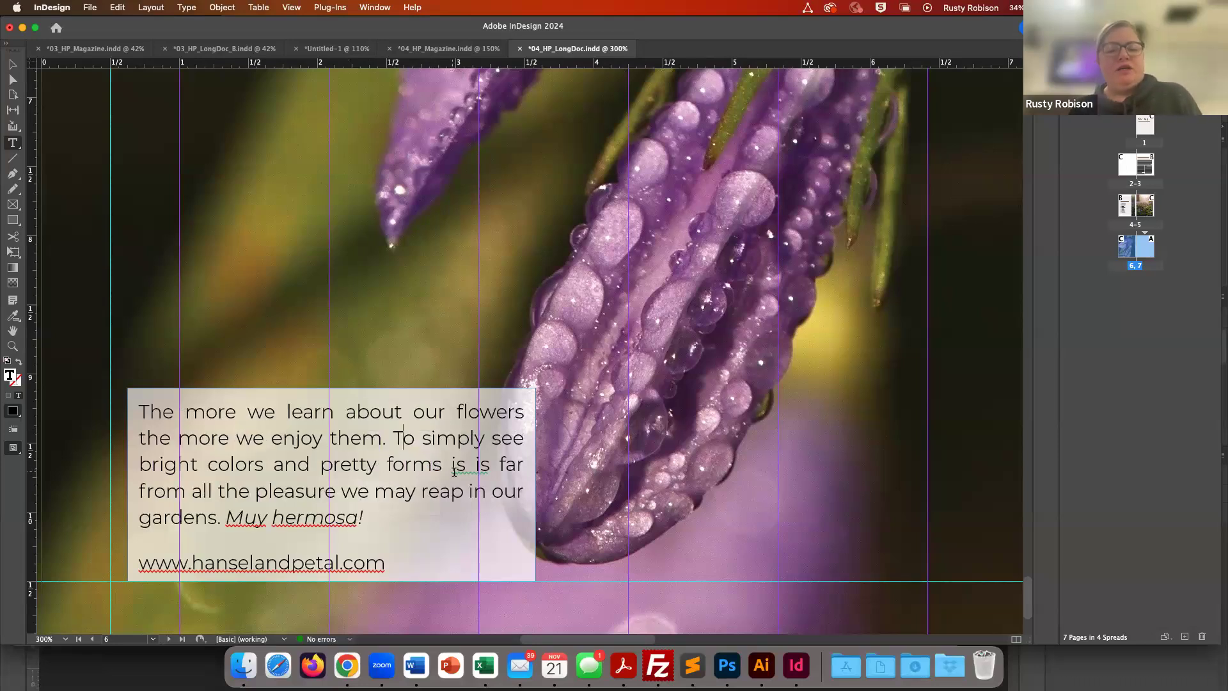
right_click(461, 467)
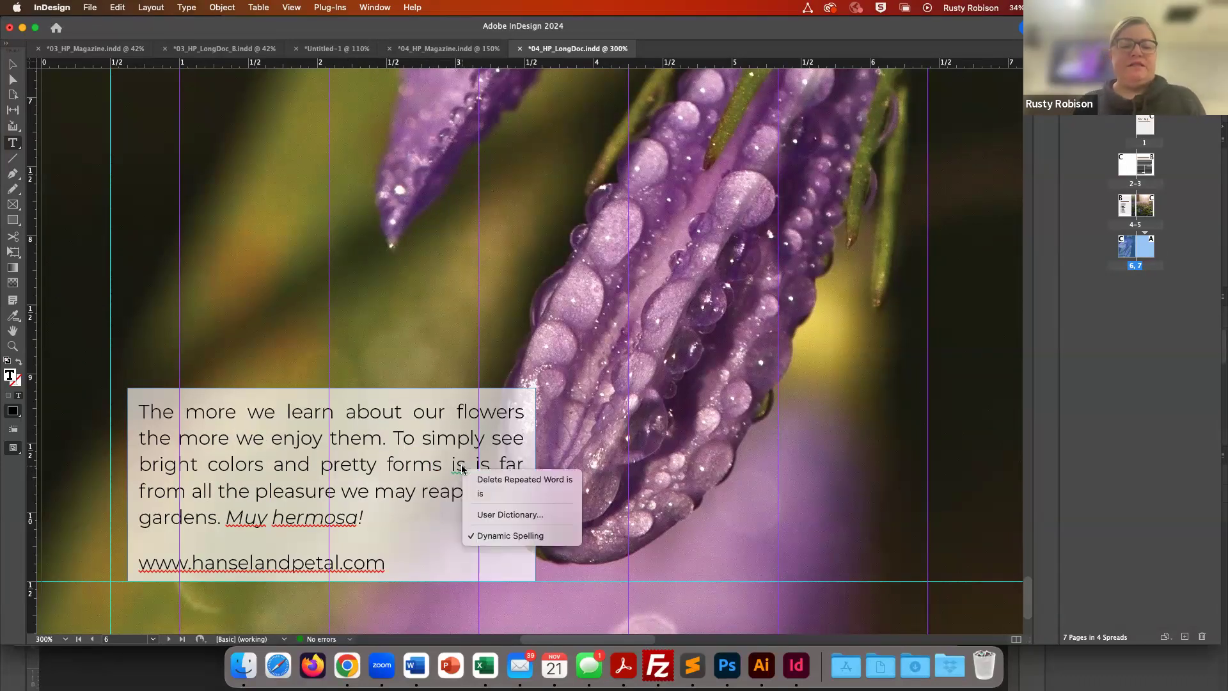
left_click(483, 496)
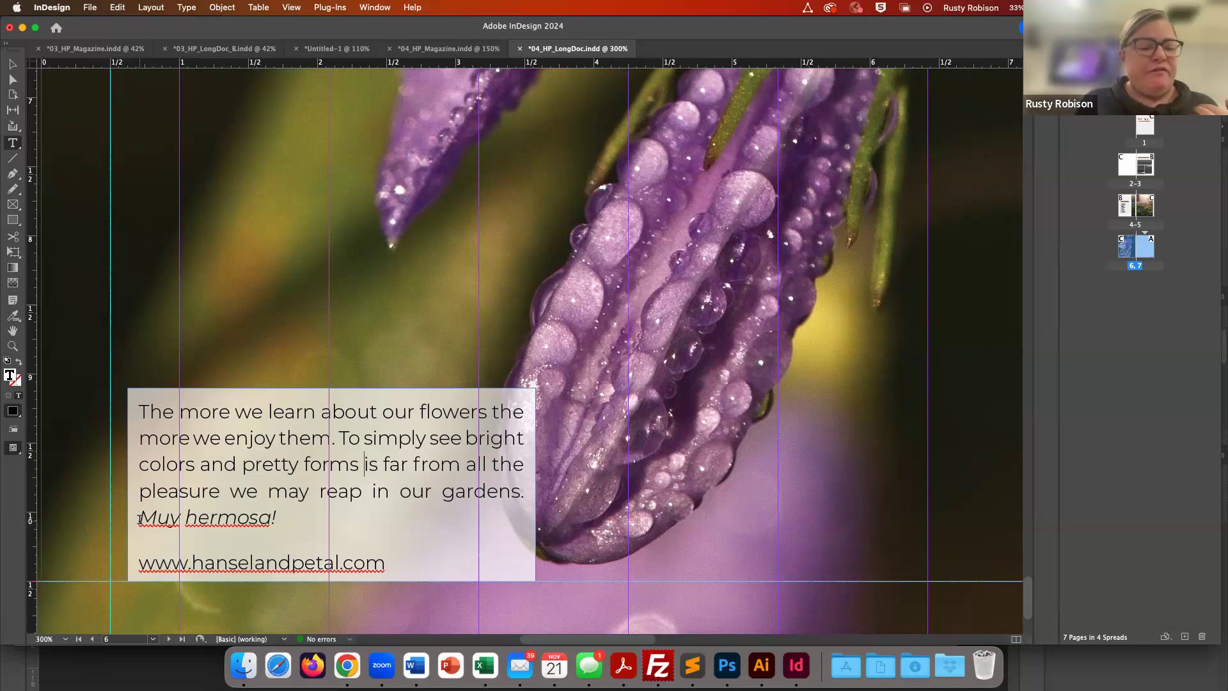
- Select the phrase 'Muy hermosa!' and run Check Spelling on the selection, then close the dialog
left_click_drag(140, 520, 276, 524)
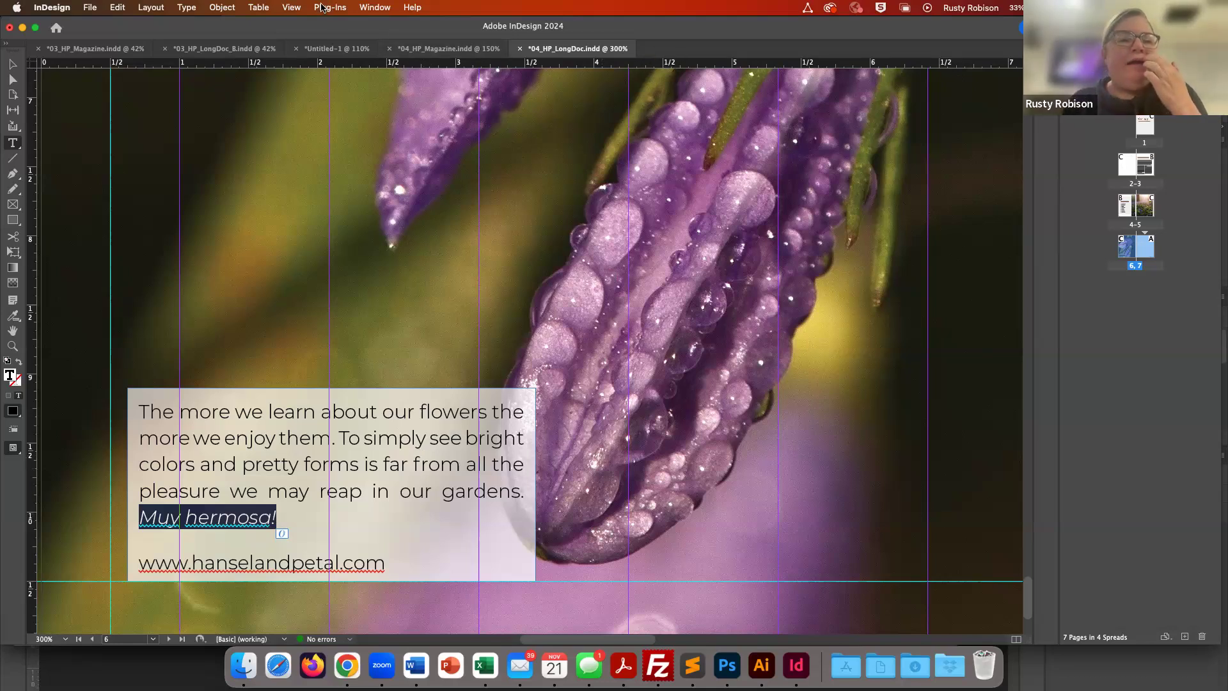
left_click(377, 8)
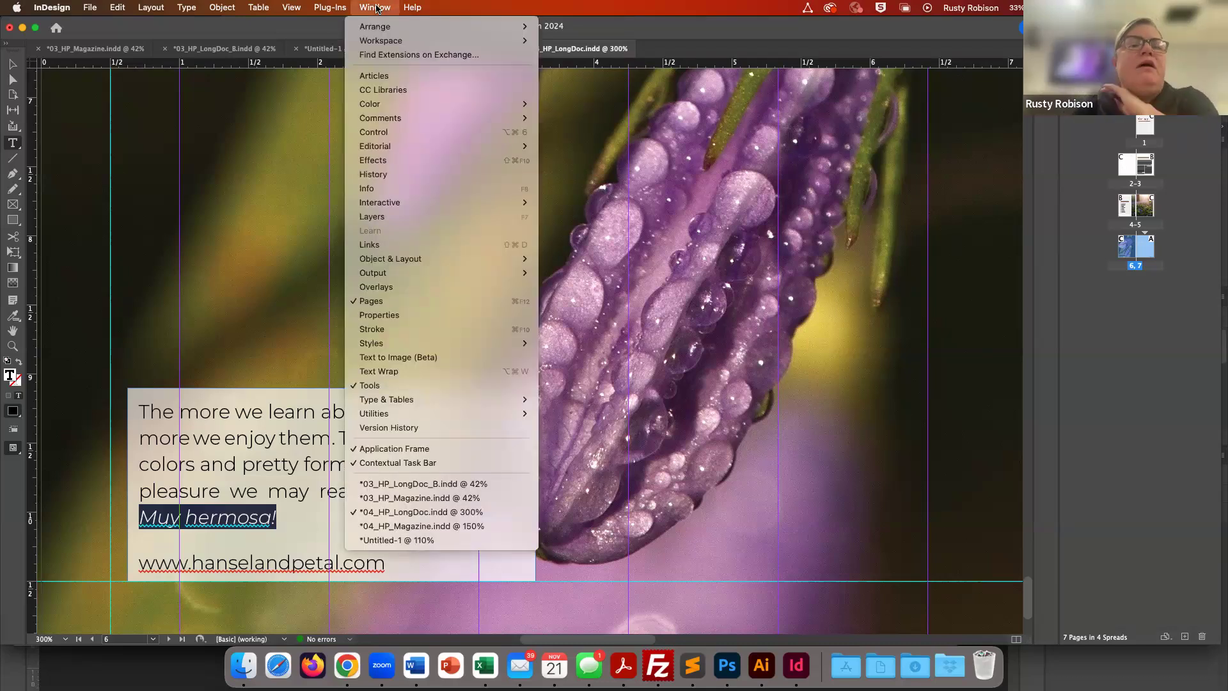
mouse_move(374, 44)
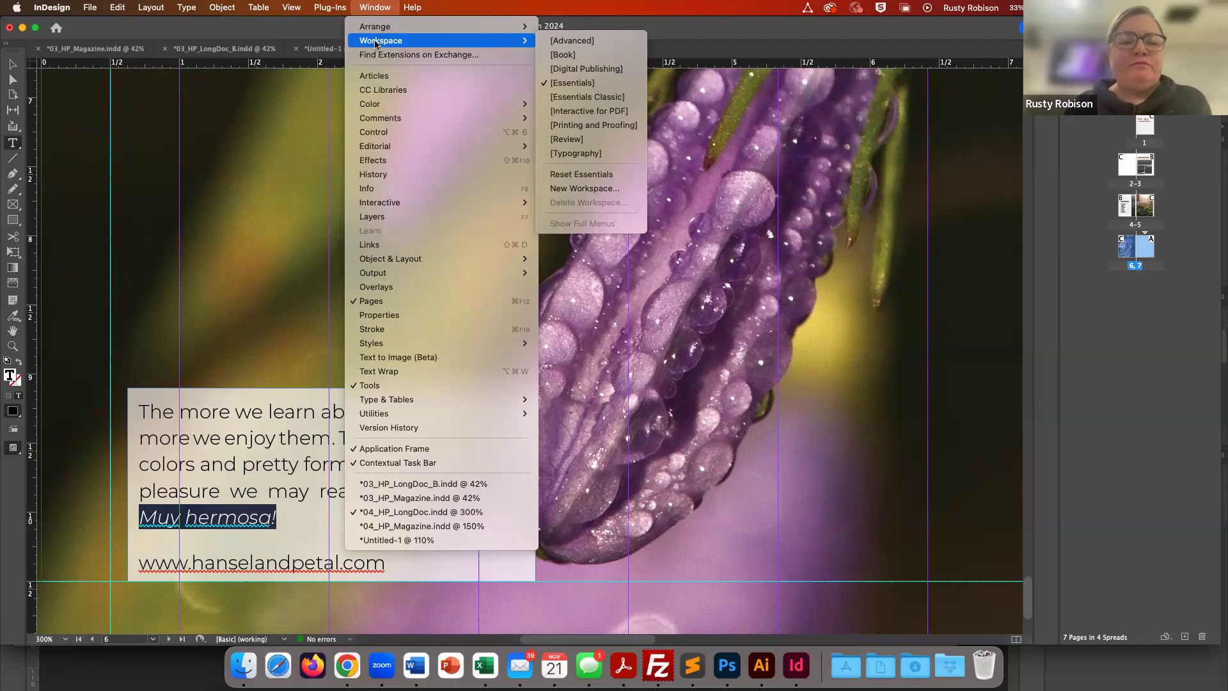
mouse_move(90, 8)
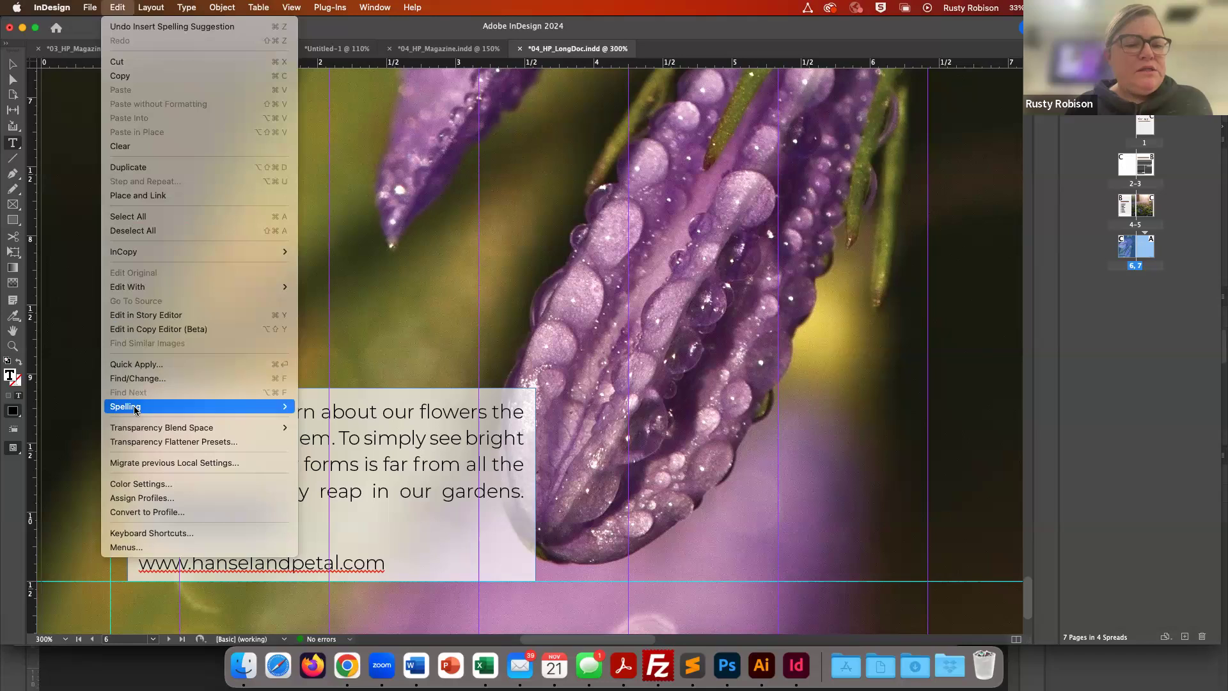
mouse_move(268, 407)
left_click(317, 413)
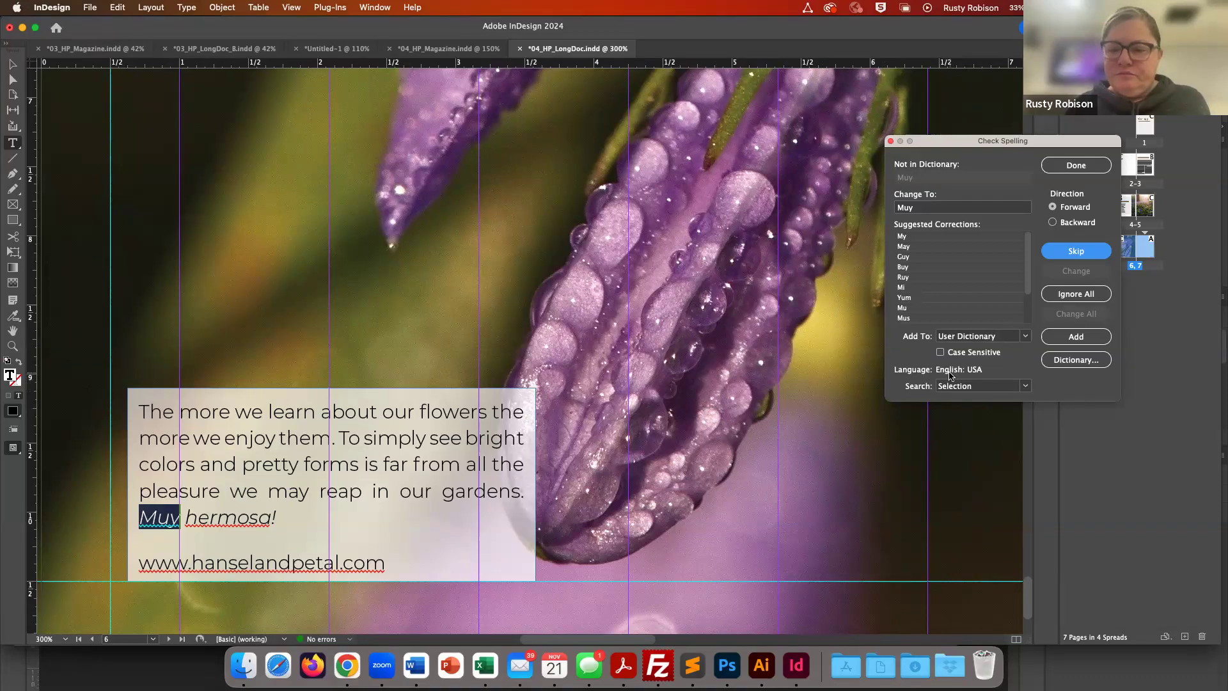
left_click(1067, 168)
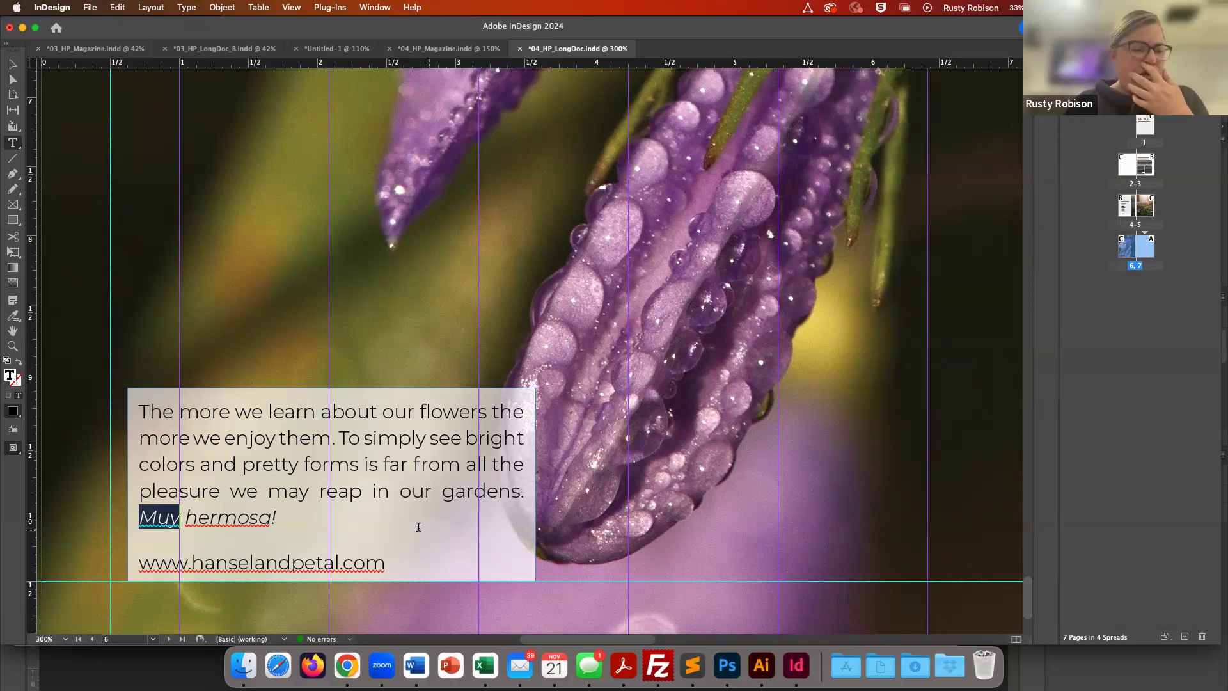
- Switch the workspace to Advanced
left_click(276, 517)
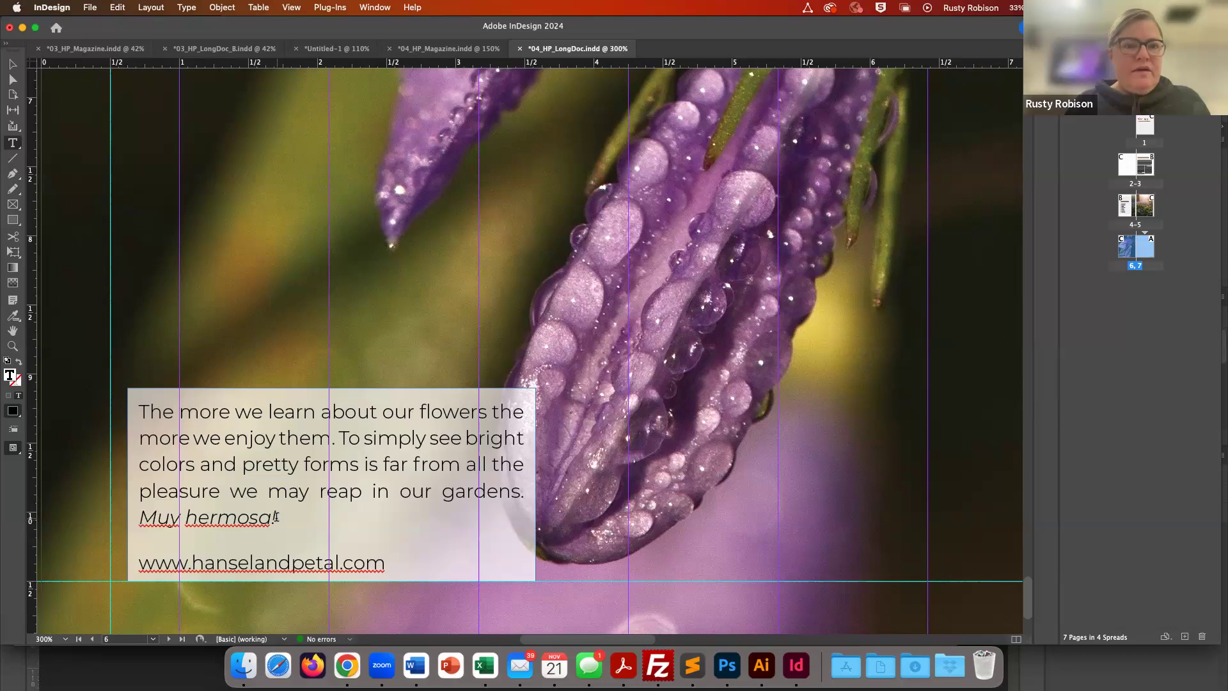
left_click(382, 11)
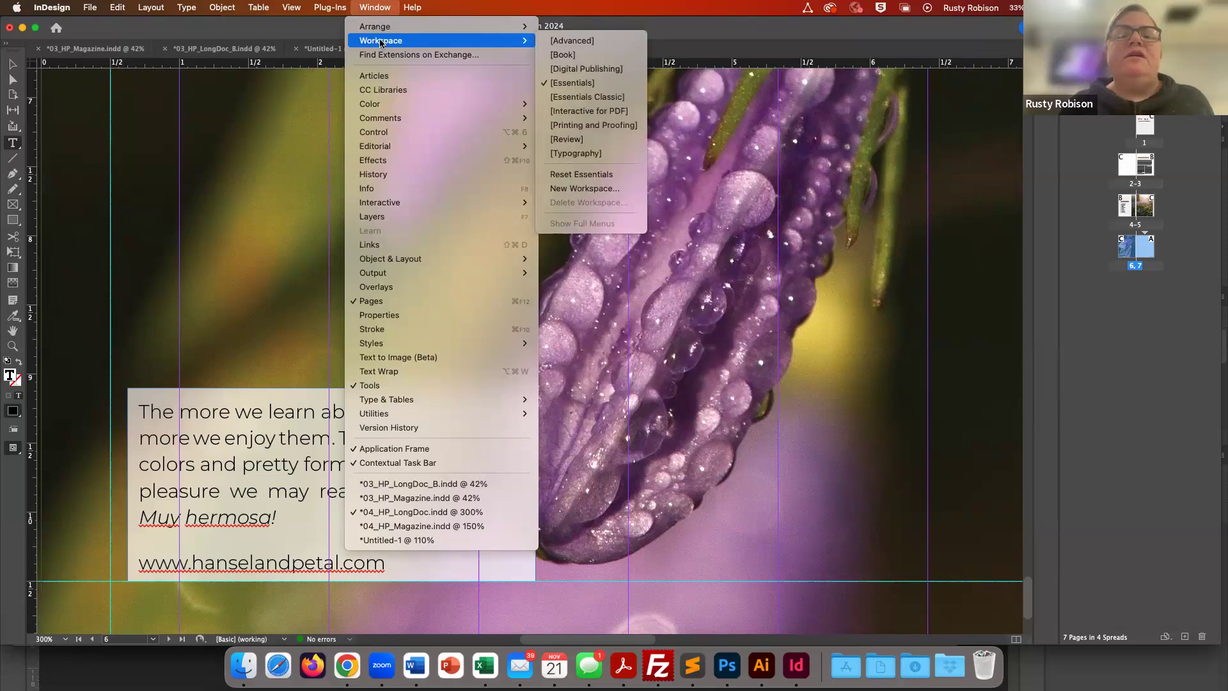
left_click(548, 42)
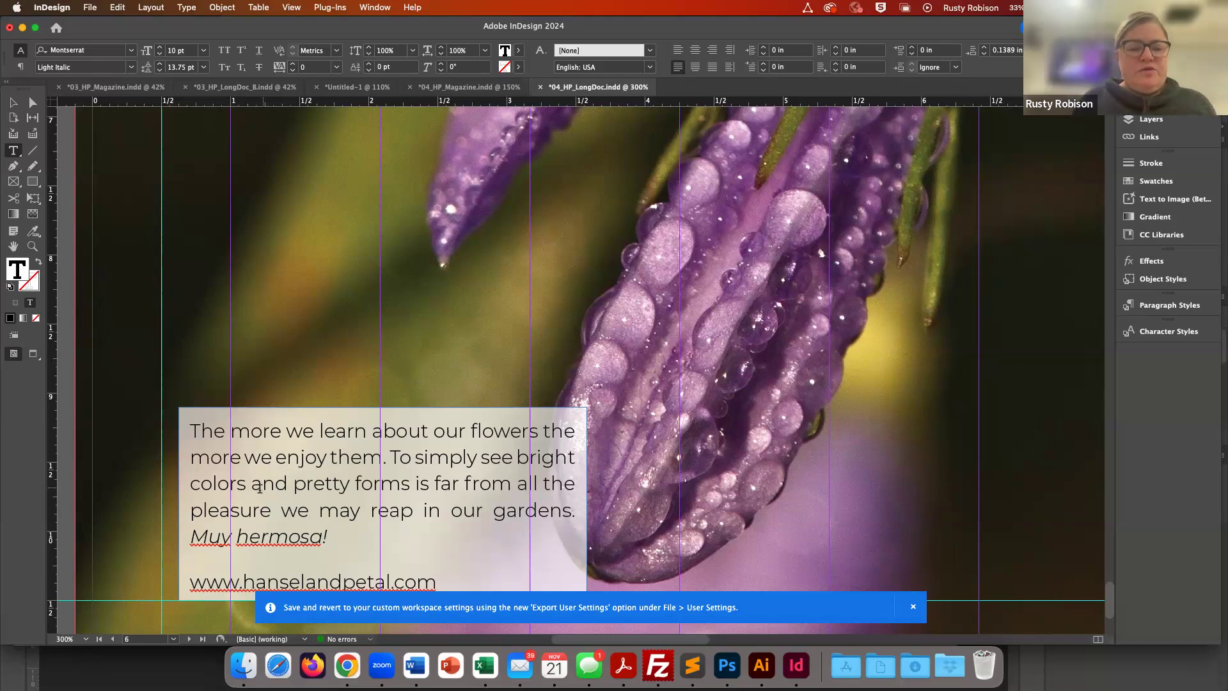
- Select 'Muy hermosa!' and set its language to Spanish
left_click_drag(192, 538, 327, 533)
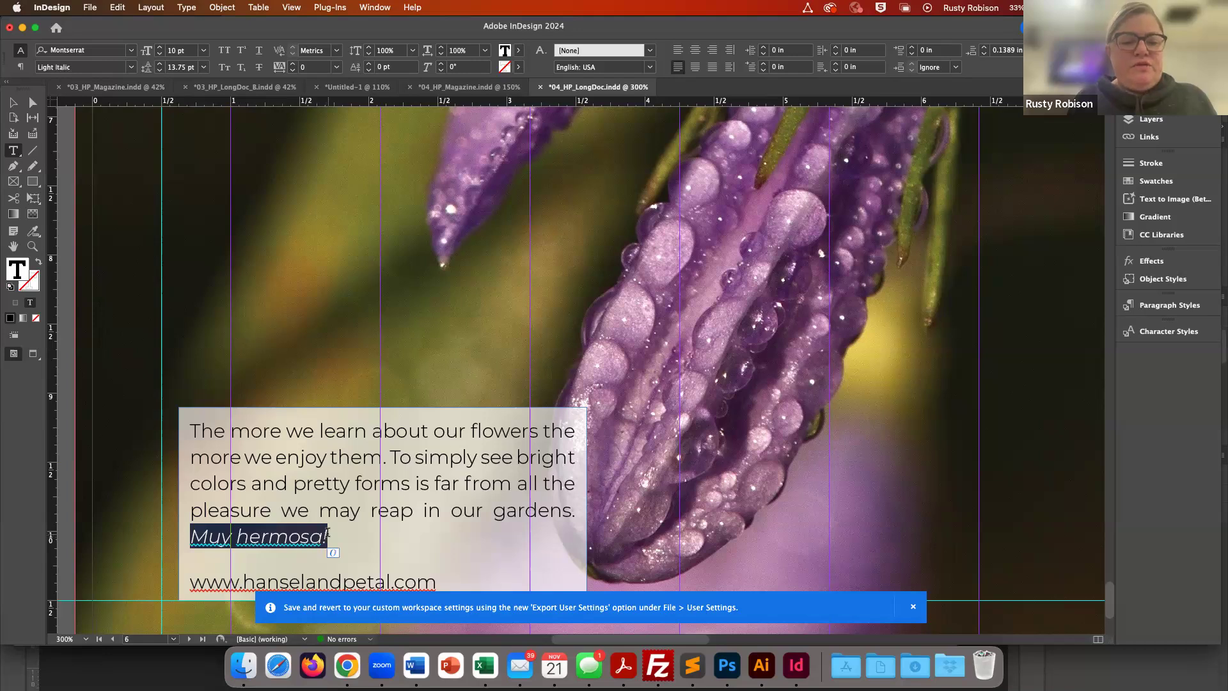
left_click(298, 536)
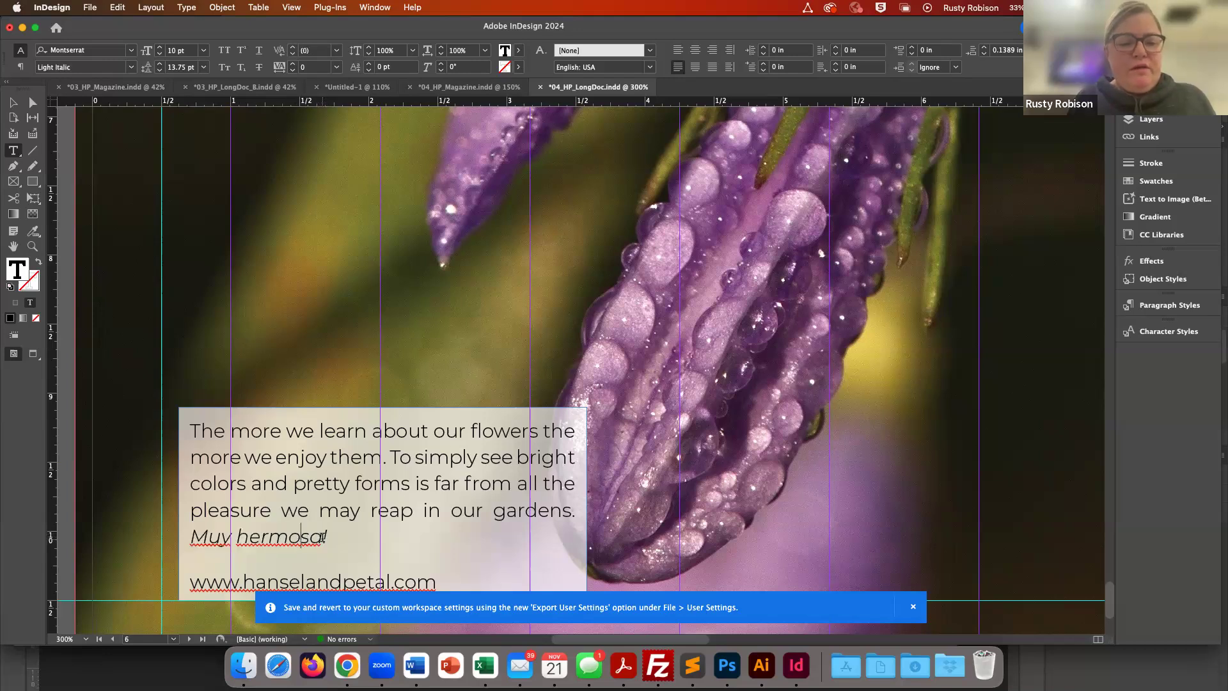
left_click_drag(324, 536, 191, 539)
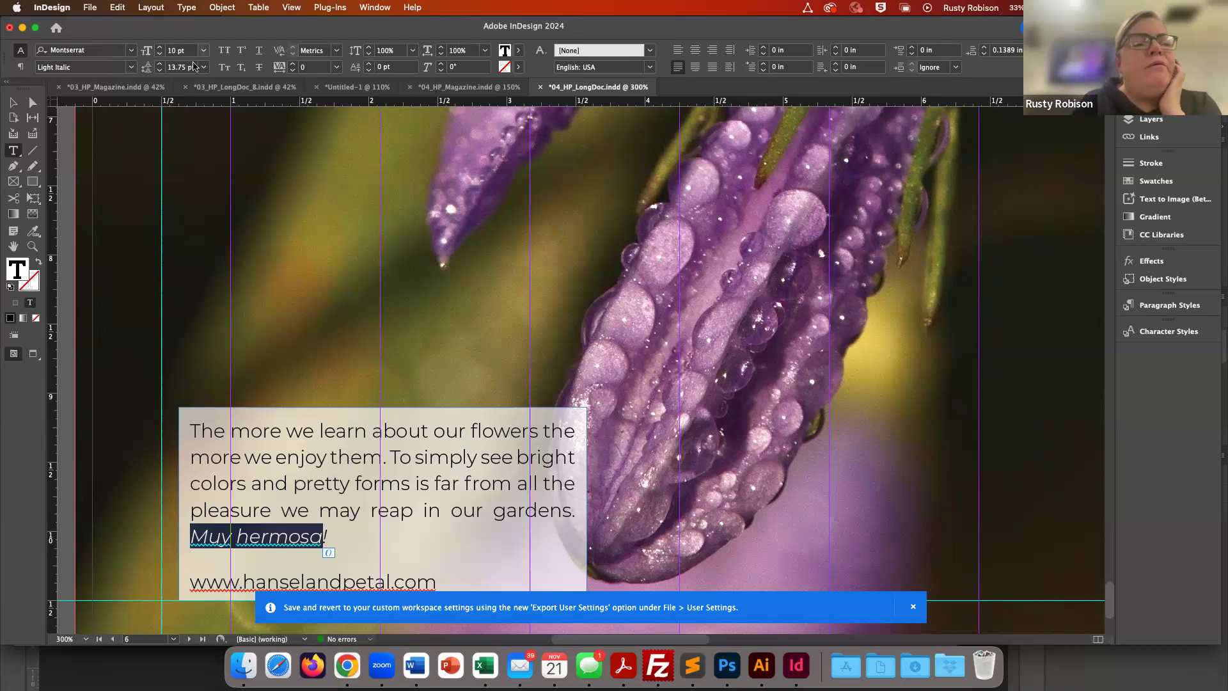
left_click(650, 71)
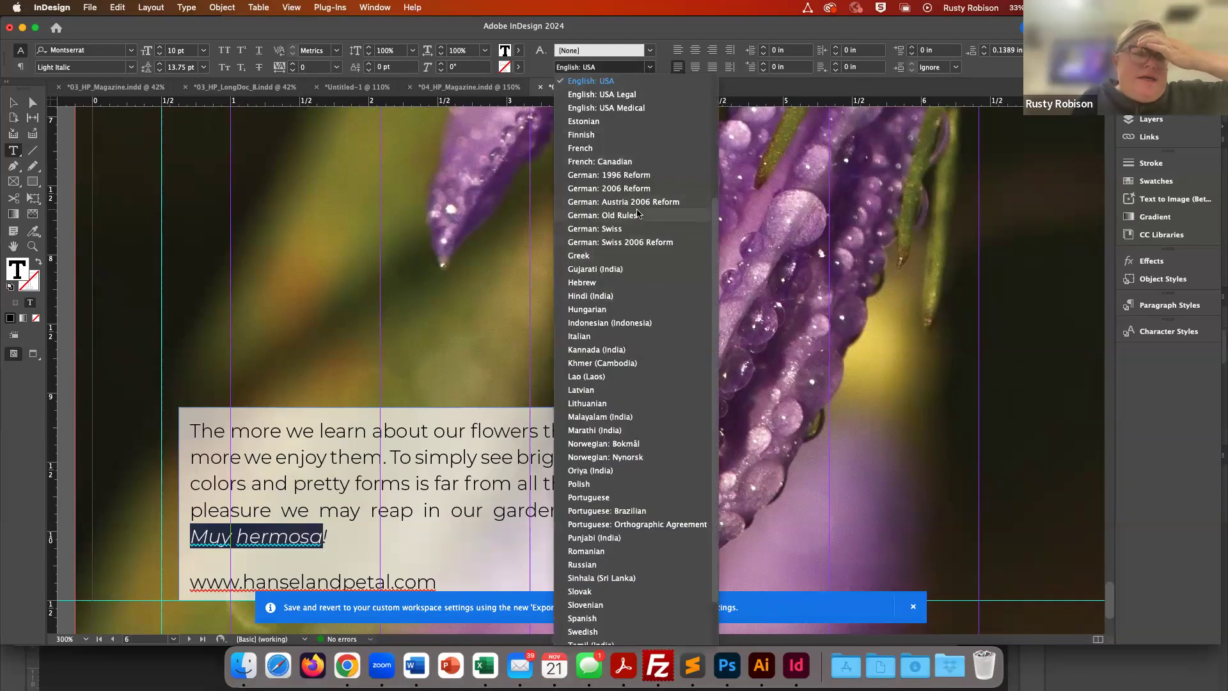
scroll(595, 448, "down", 3)
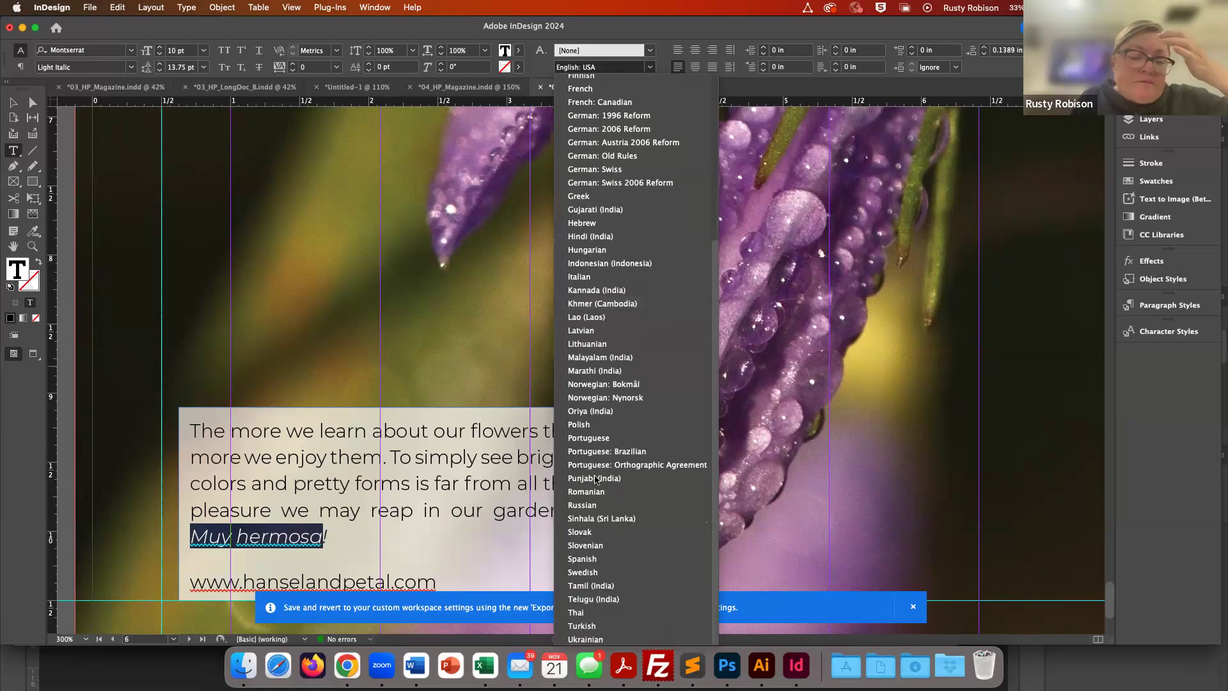
left_click(587, 559)
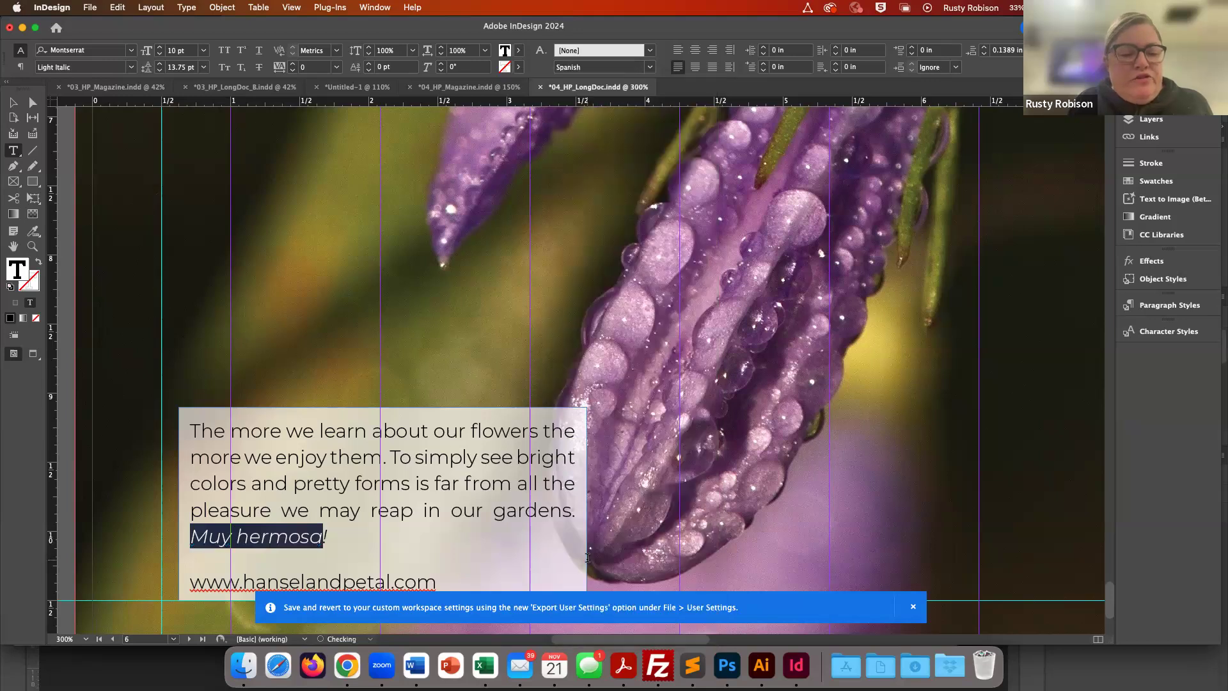
left_click(288, 536)
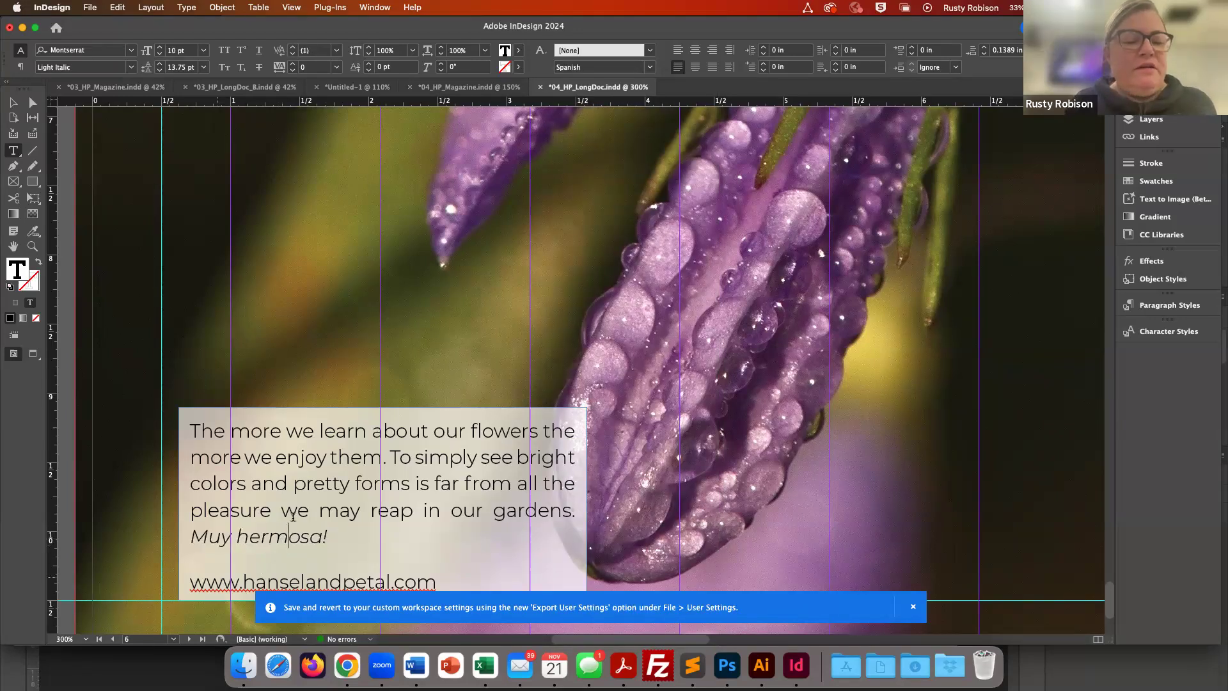
scroll(295, 517, "down", 5)
scroll(296, 517, "up", 3)
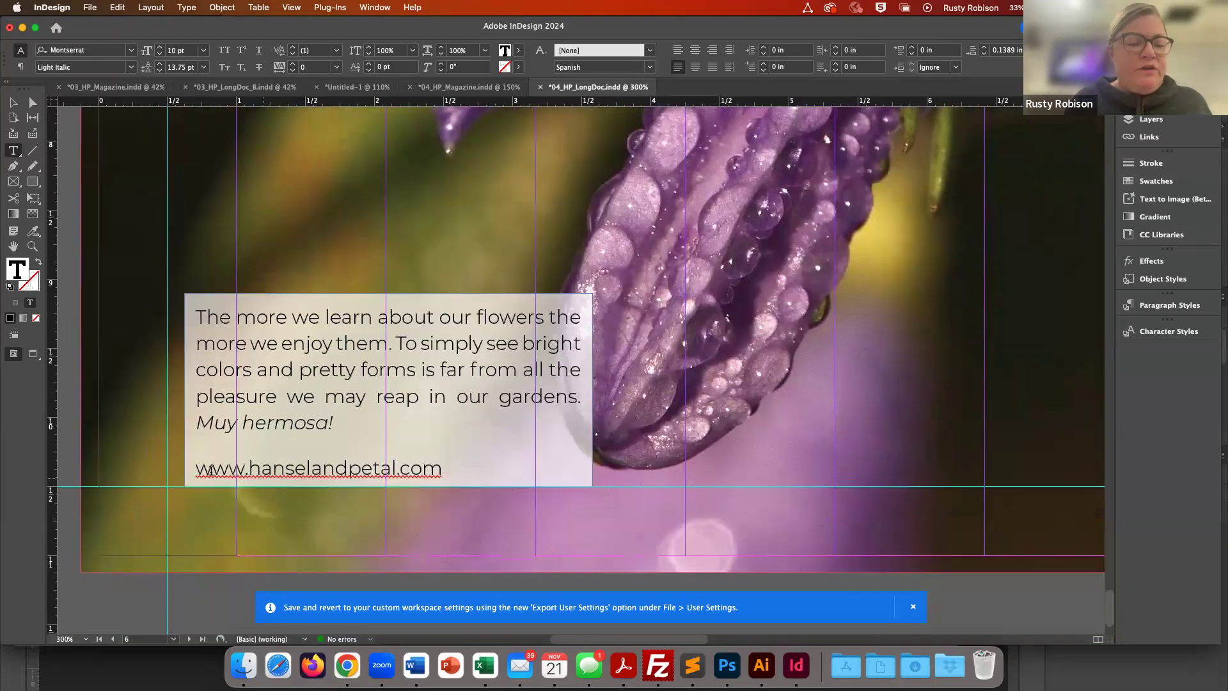
left_click_drag(196, 466, 372, 478)
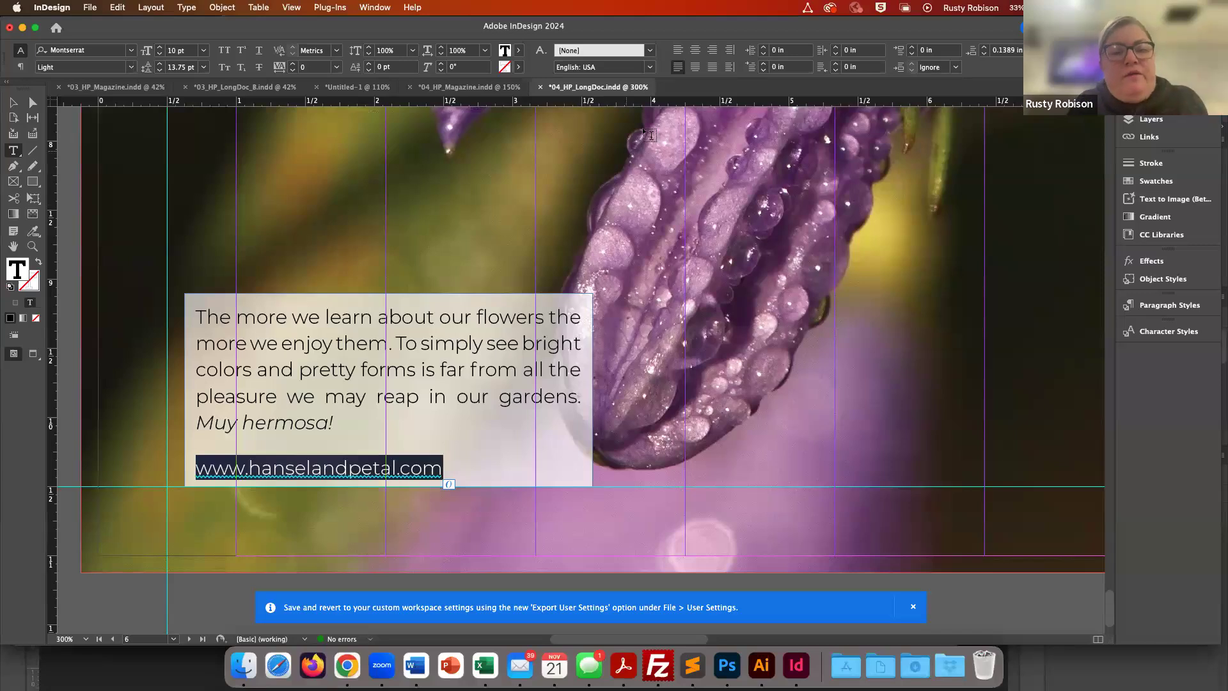
left_click(650, 68)
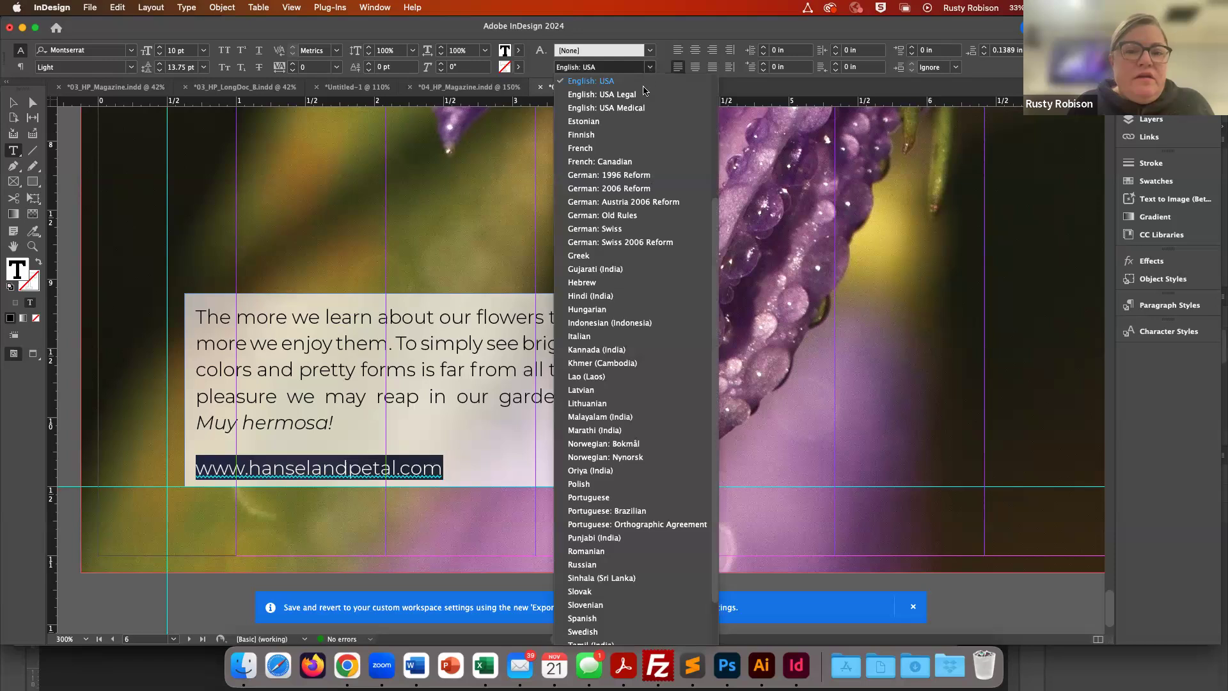
scroll(643, 98, "up", 5)
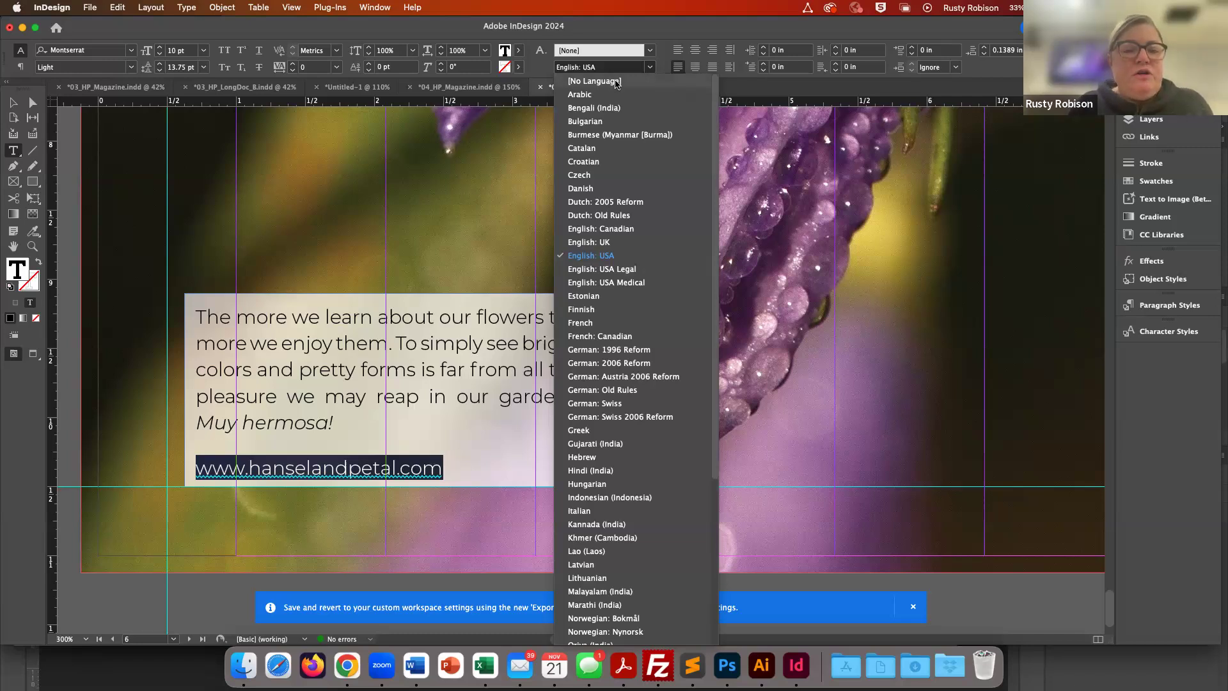
left_click(617, 82)
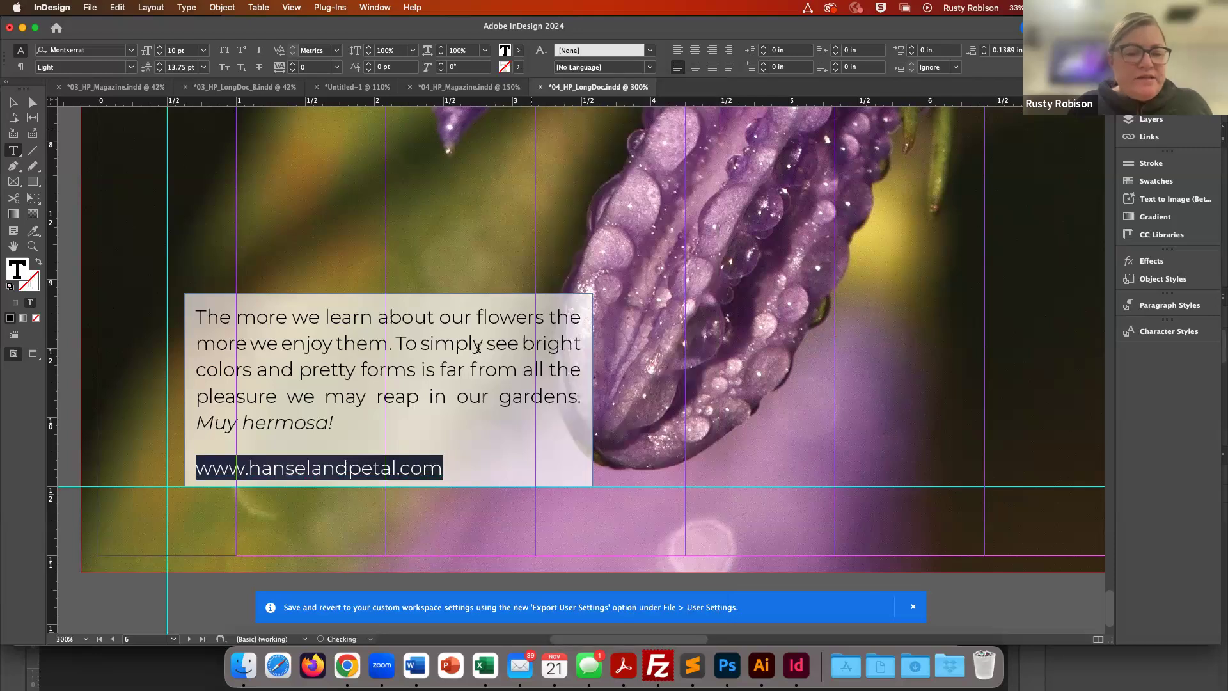
left_click(370, 474)
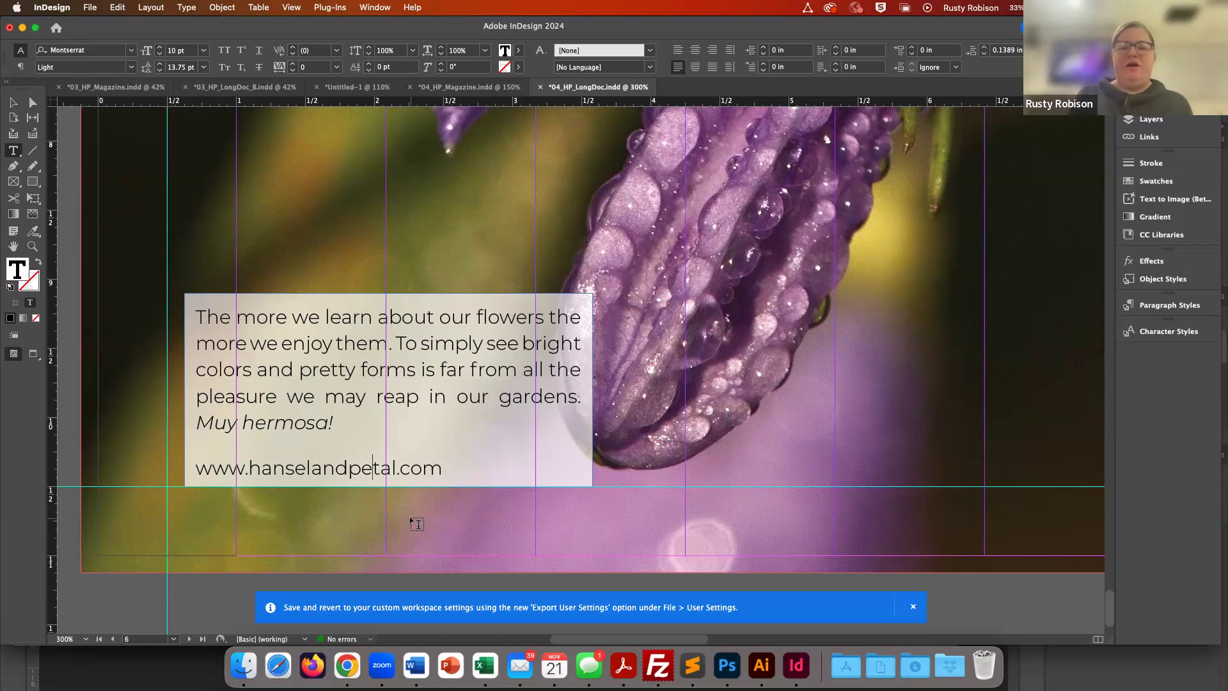
key("super+1")
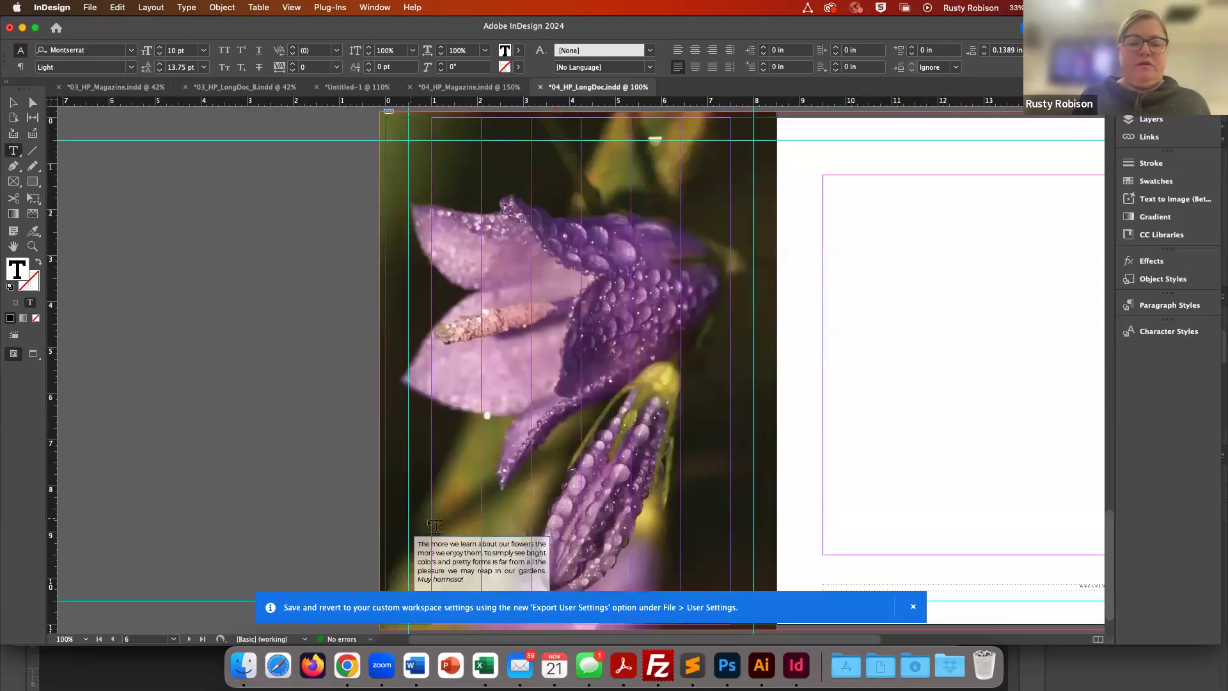
- Dismiss the notification about exporting custom workspace settings
scroll(577, 539, "right", 5)
scroll(578, 540, "down", 2)
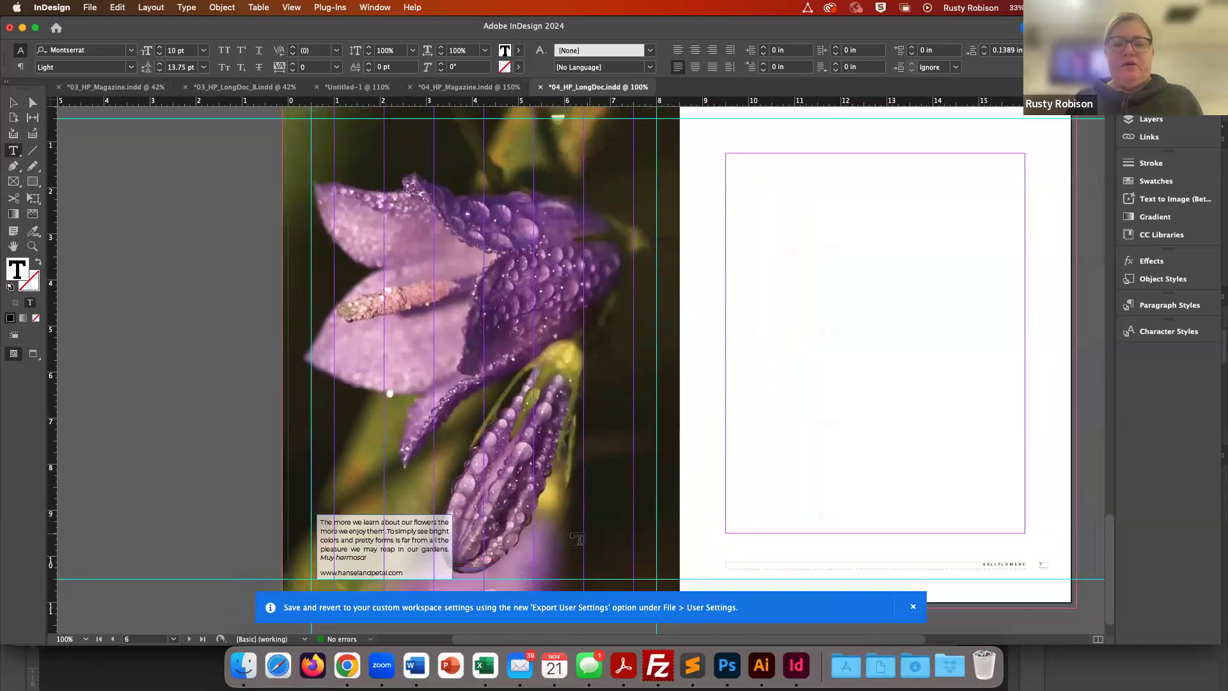
scroll(578, 539, "right", 1)
scroll(578, 539, "up", 1)
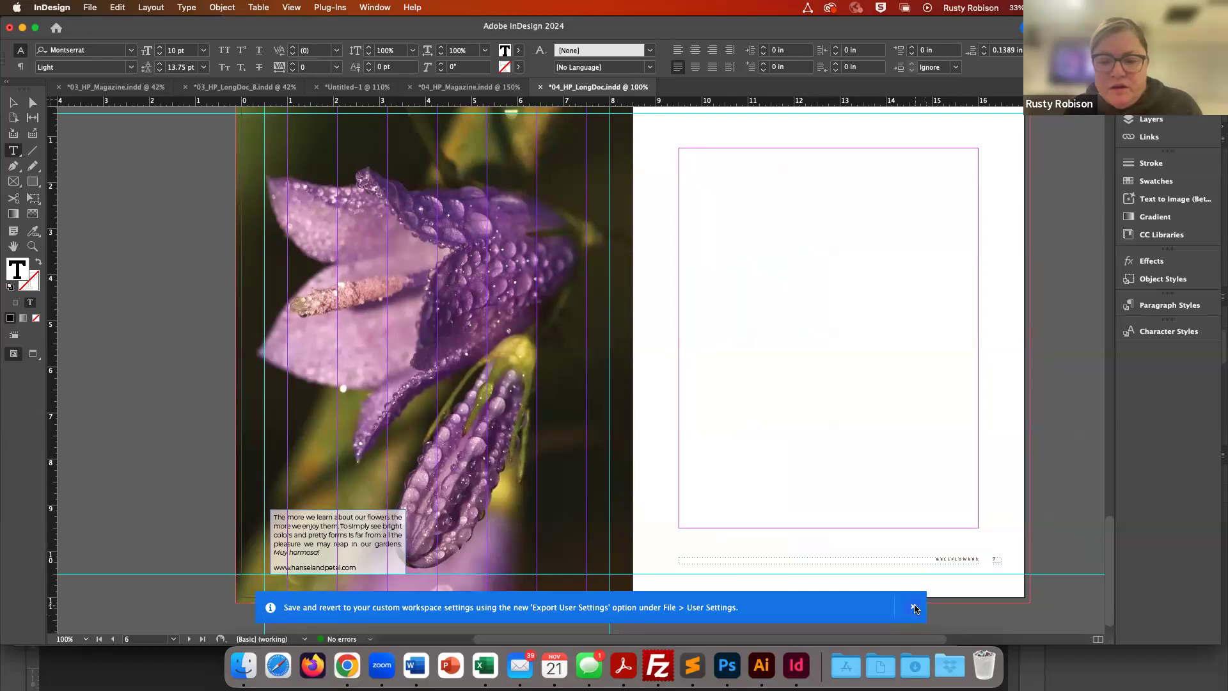
left_click(914, 607)
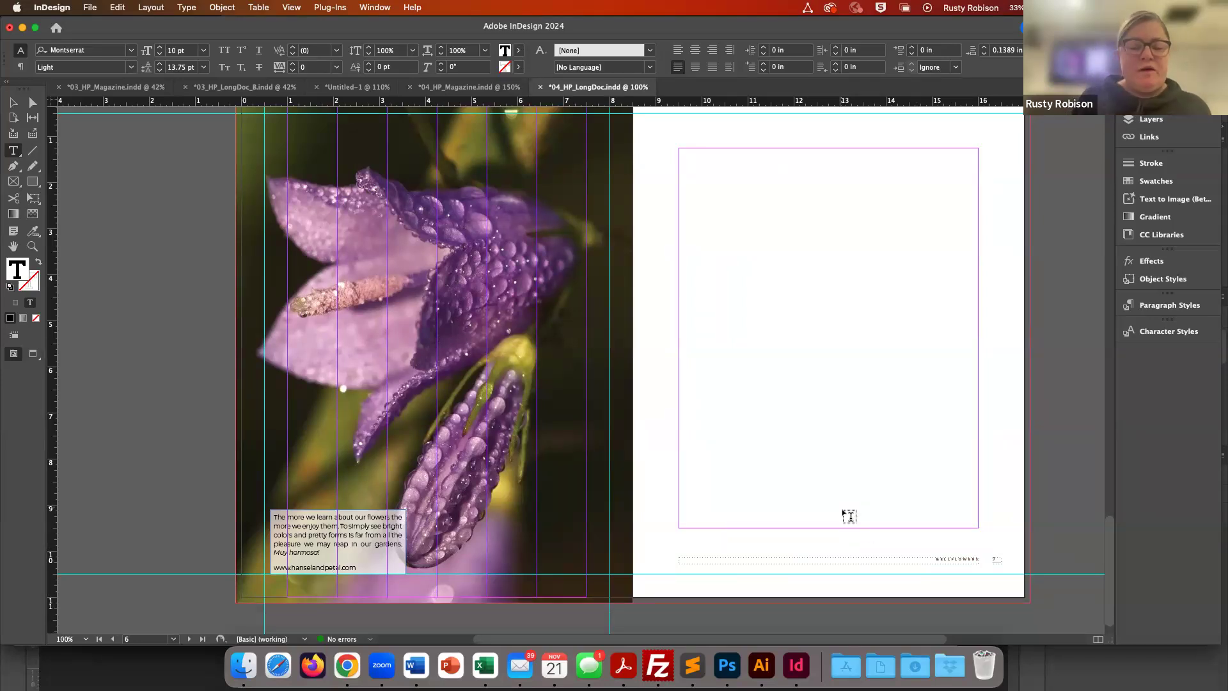
- Open the Find/Change dialog from the Introduction page and dismiss its case options tip
scroll(849, 517, "up", 2)
scroll(849, 517, "right", 1)
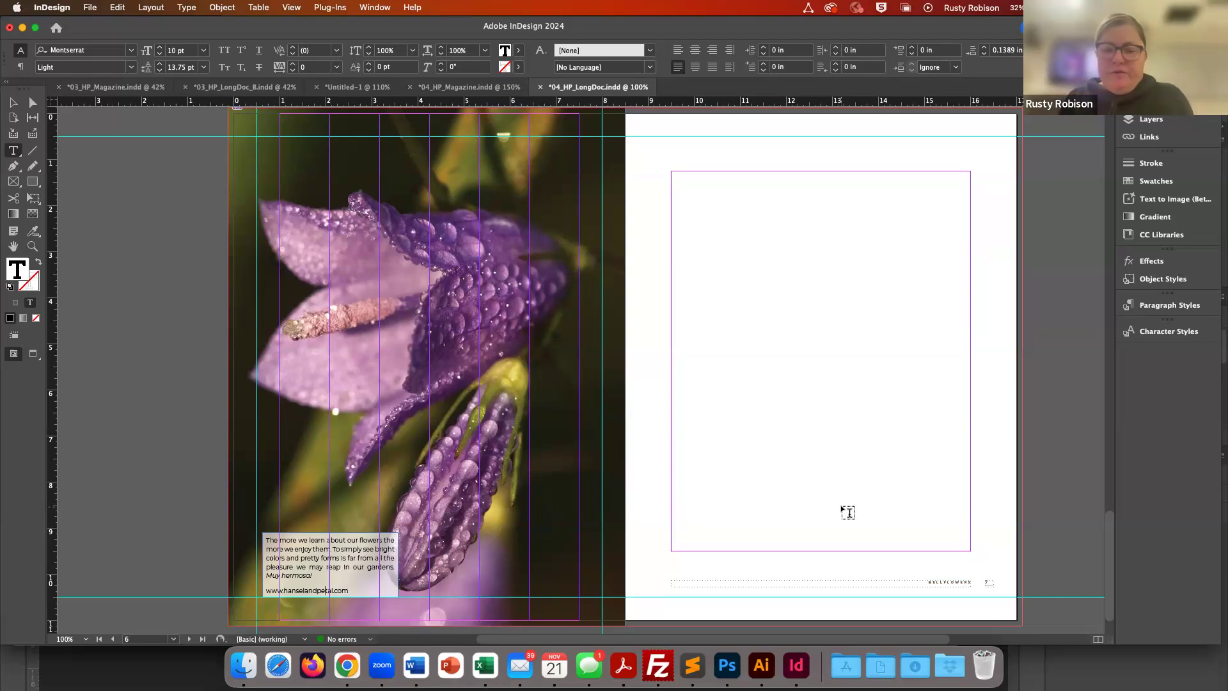
scroll(847, 513, "up", 20)
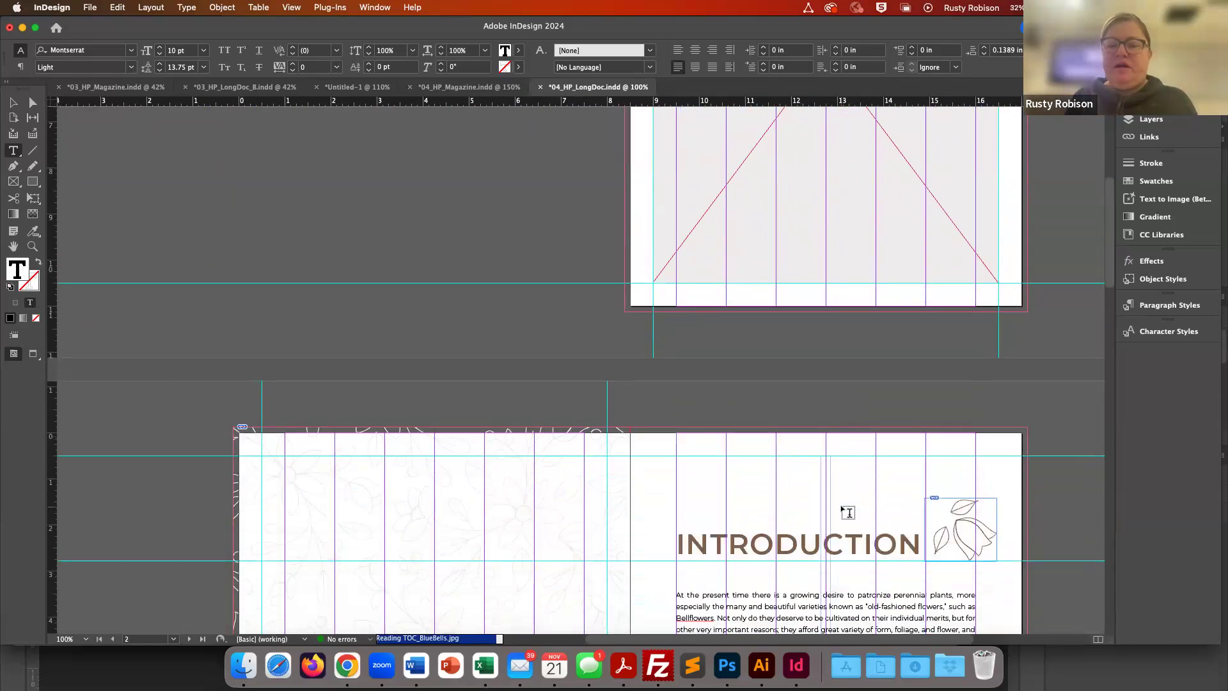
scroll(848, 512, "down", 10)
scroll(848, 512, "up", 3)
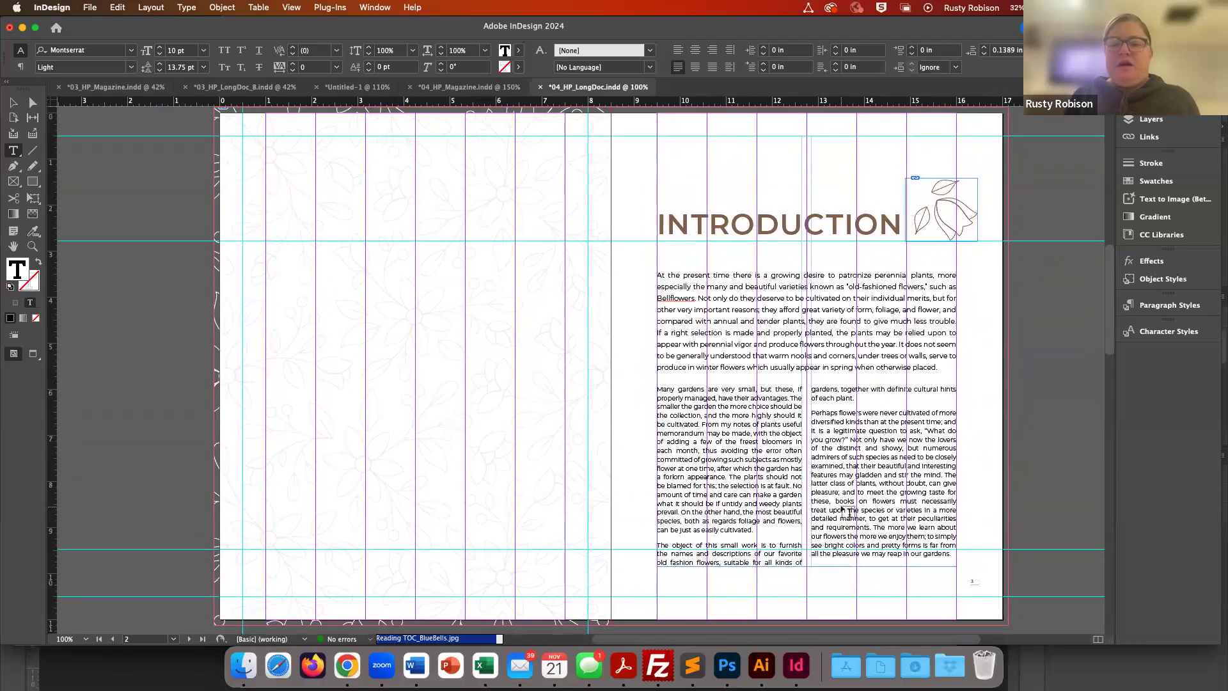
scroll(870, 430, "up", 2)
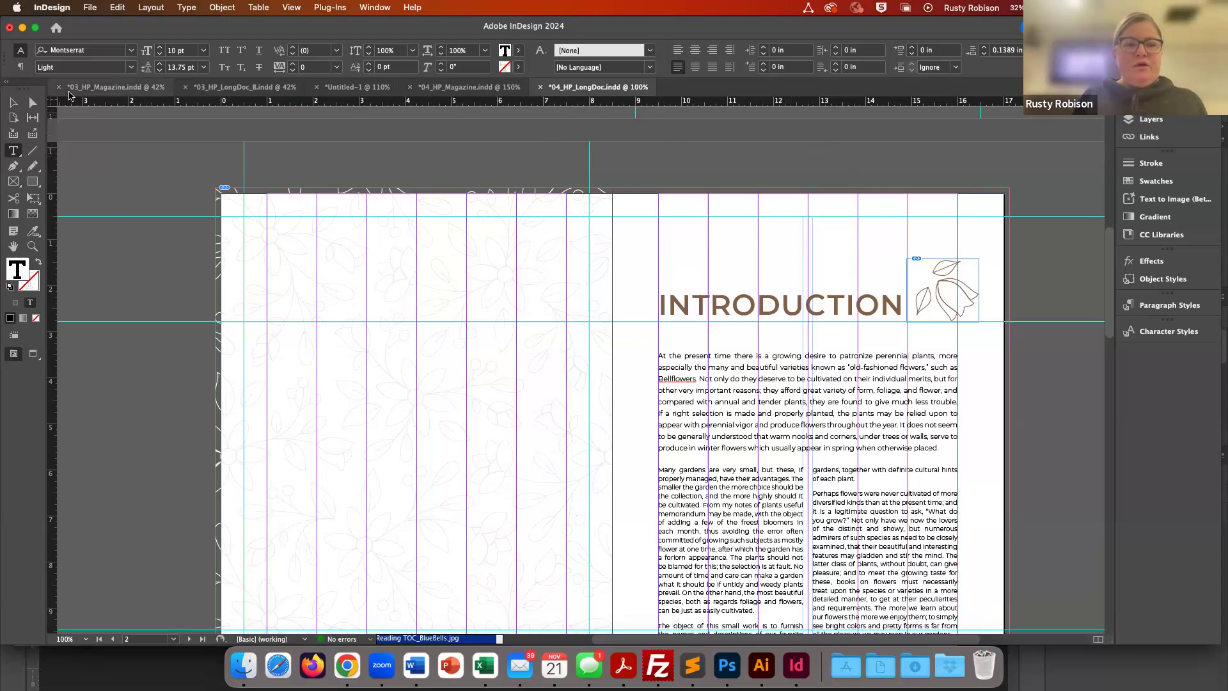
left_click(13, 104)
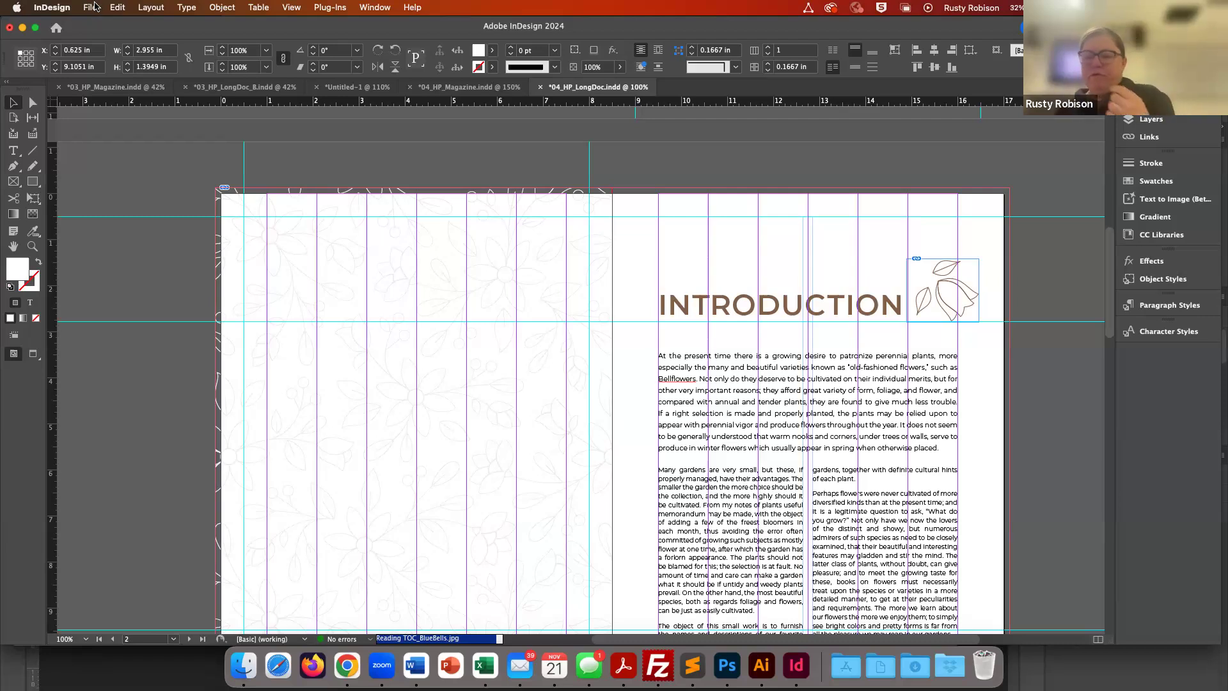
left_click(117, 8)
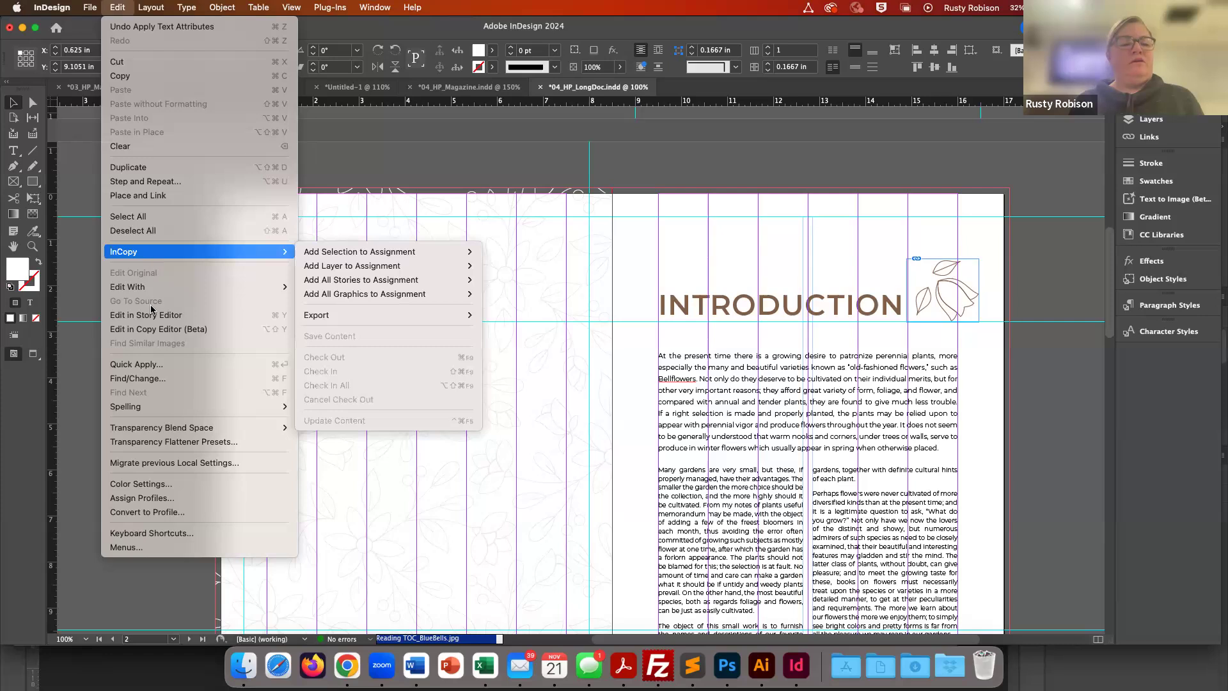
left_click(146, 379)
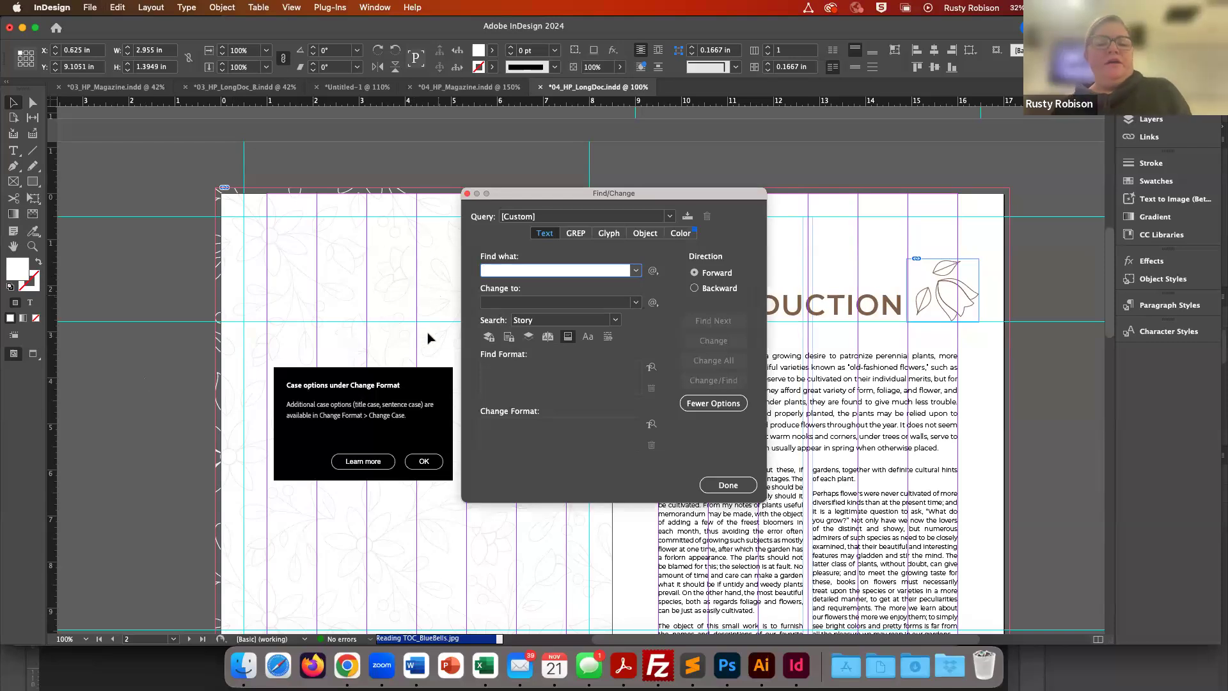
left_click(423, 463)
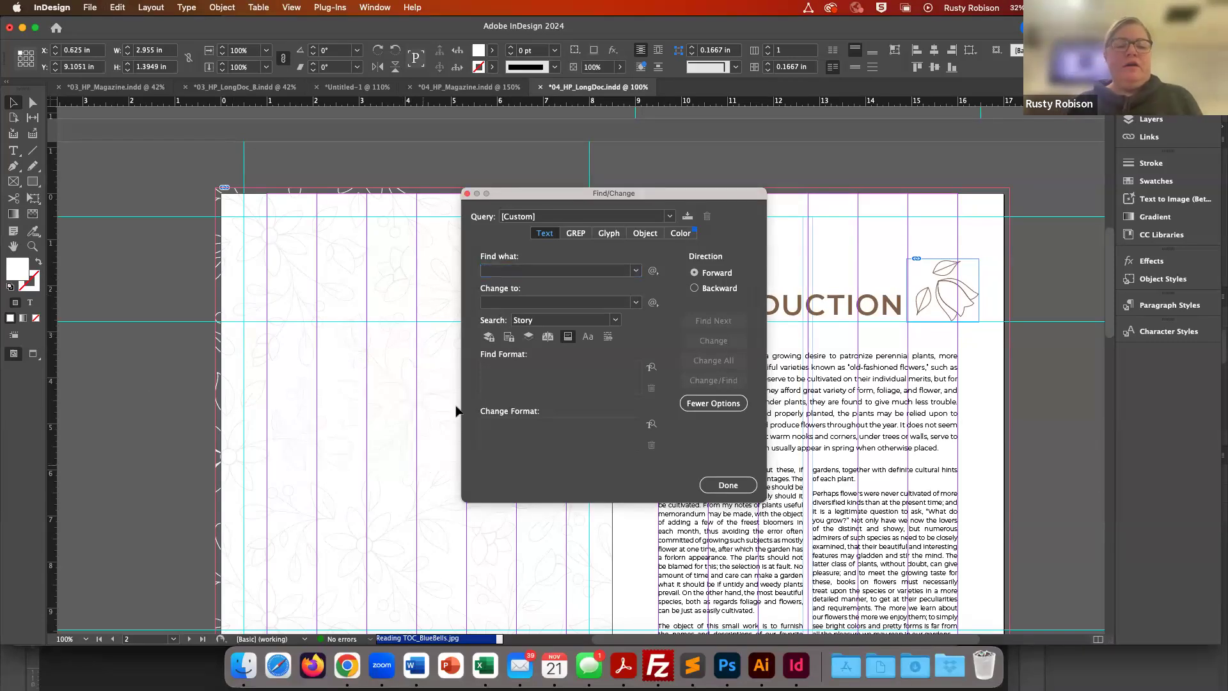
- Search the story for the text 'end' using Find Next
left_click(500, 275)
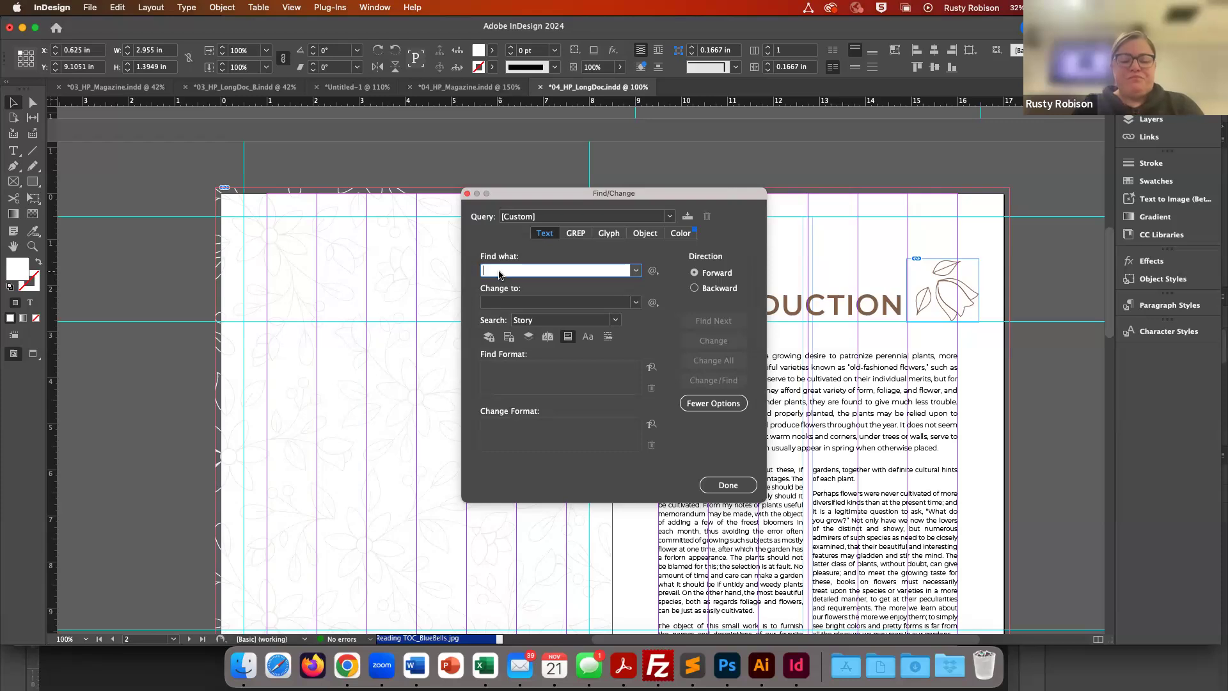
type("end")
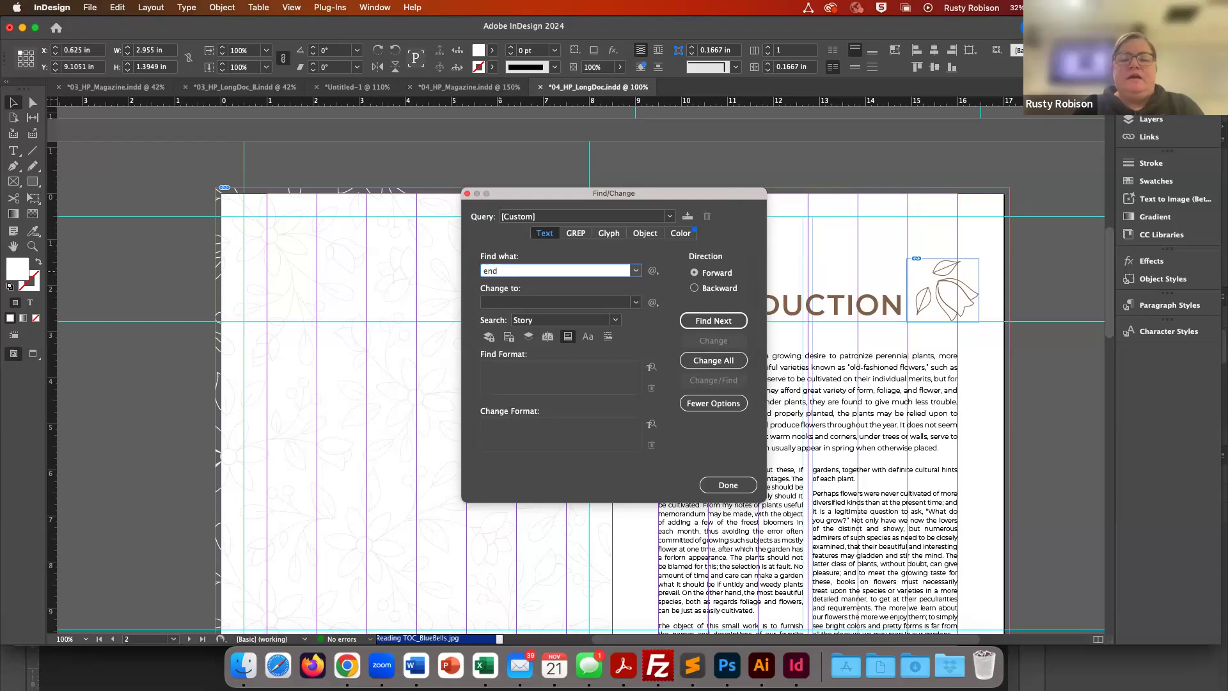
left_click_drag(658, 192, 358, 232)
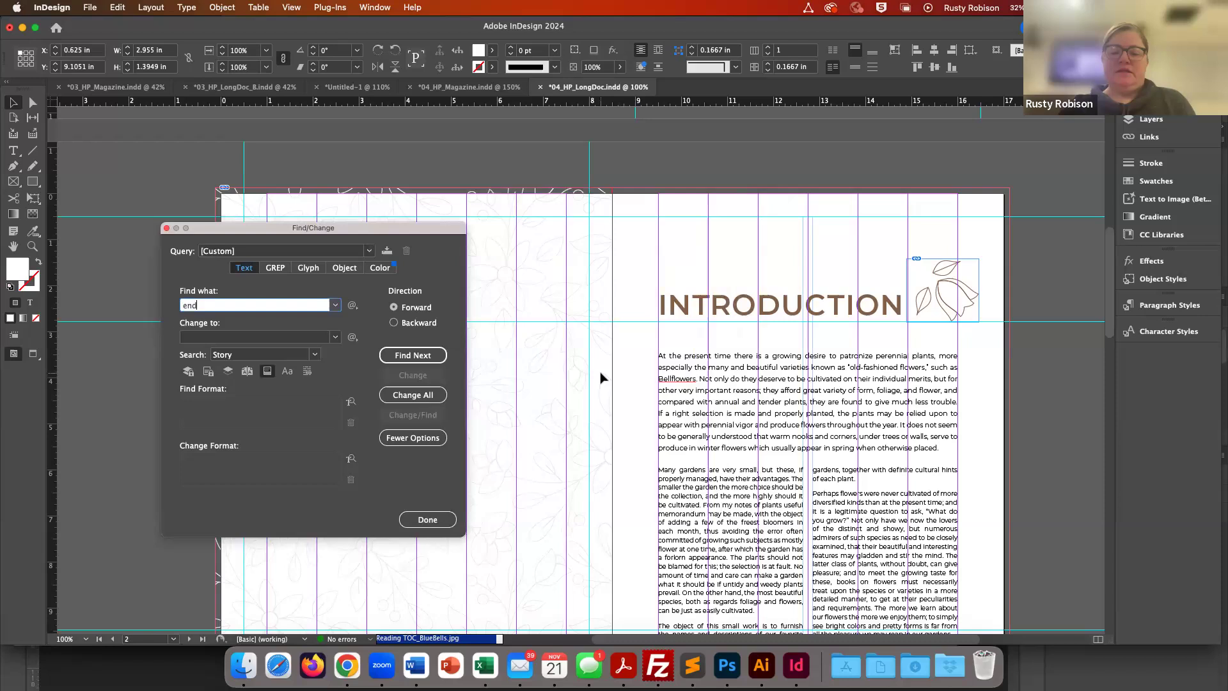
scroll(601, 378, "down", 5)
left_click(422, 356)
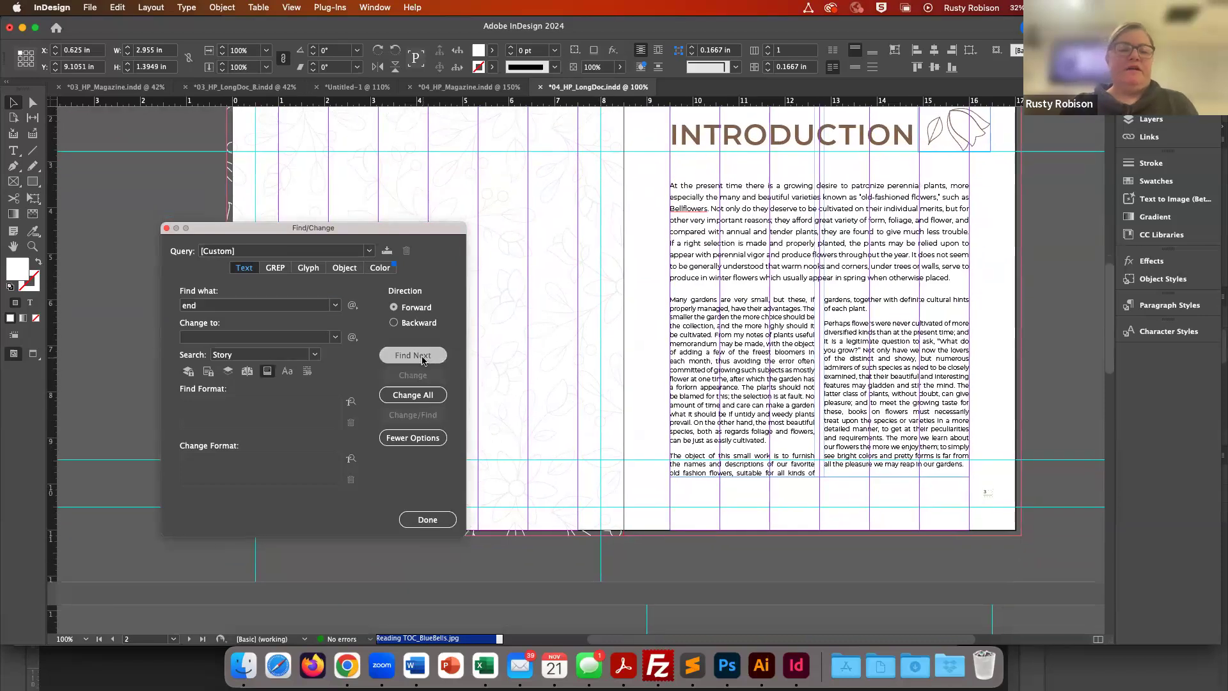
left_click(638, 356)
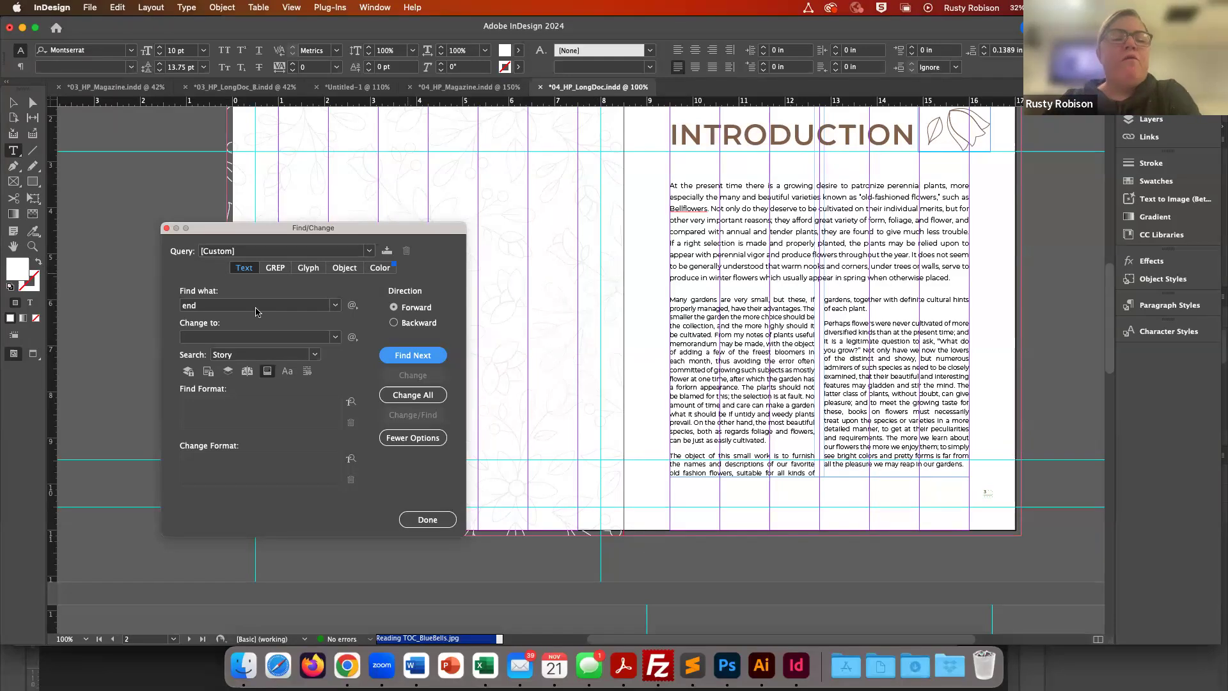
- Clear the Find what field and try Find Next with an empty search
left_click(190, 306)
double_click(190, 306)
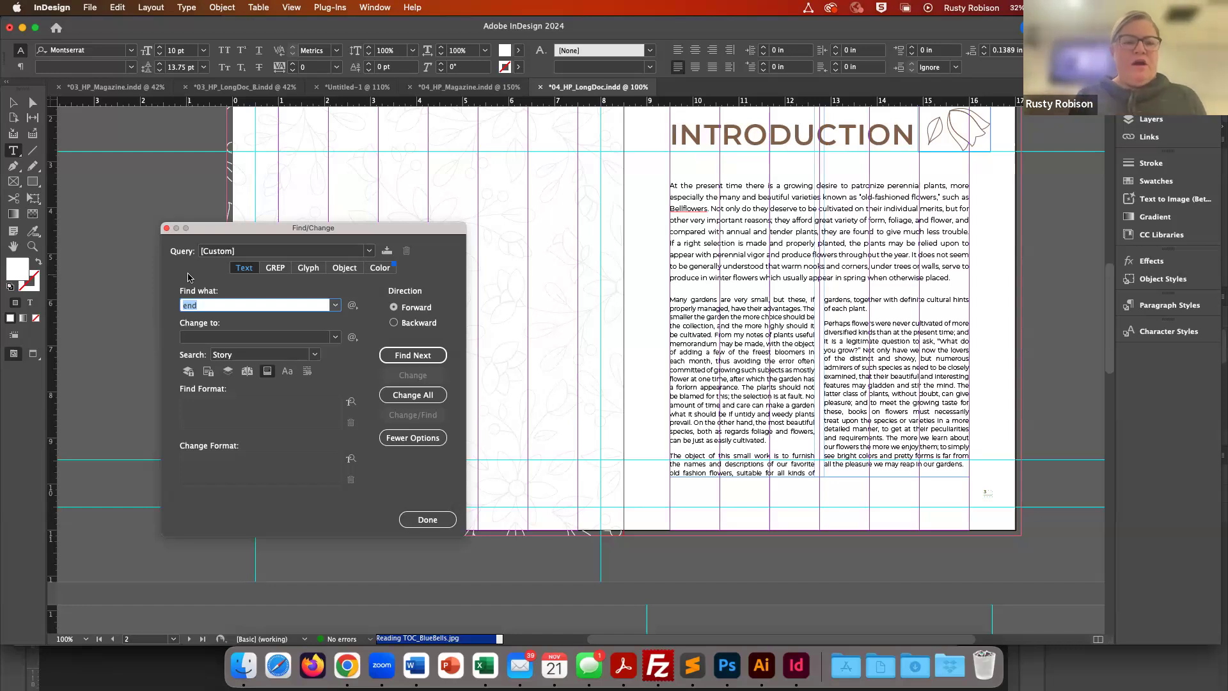
key("BackSpace")
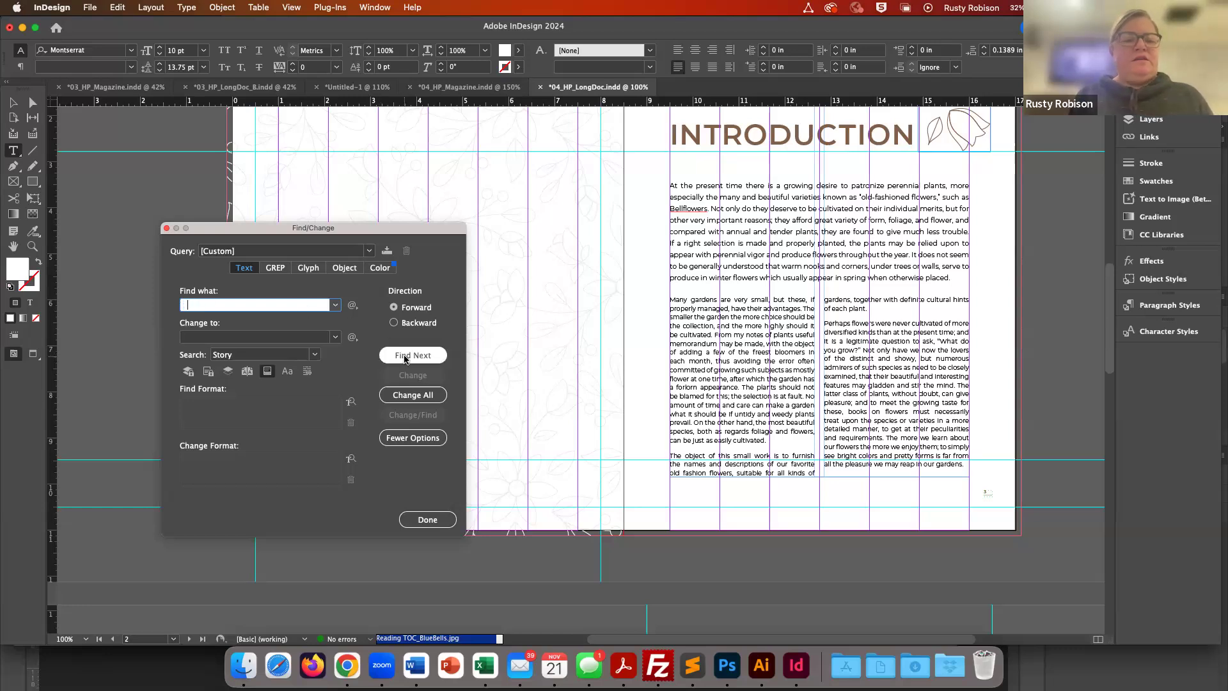
left_click(404, 357)
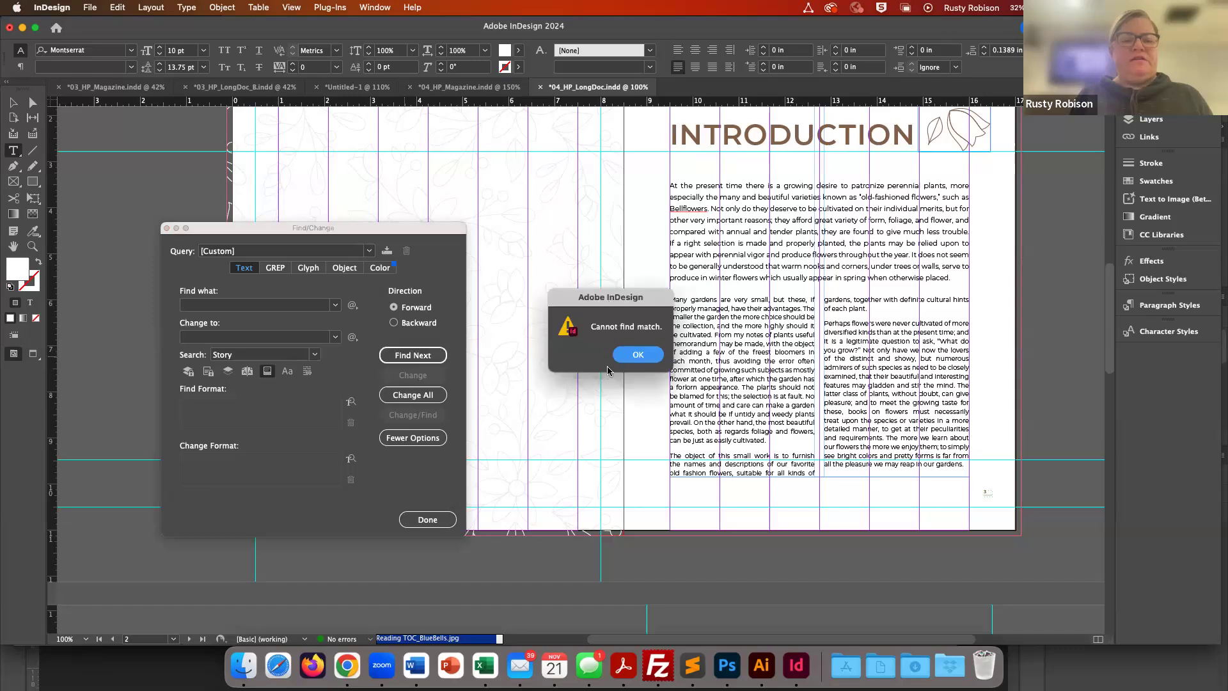
left_click(637, 356)
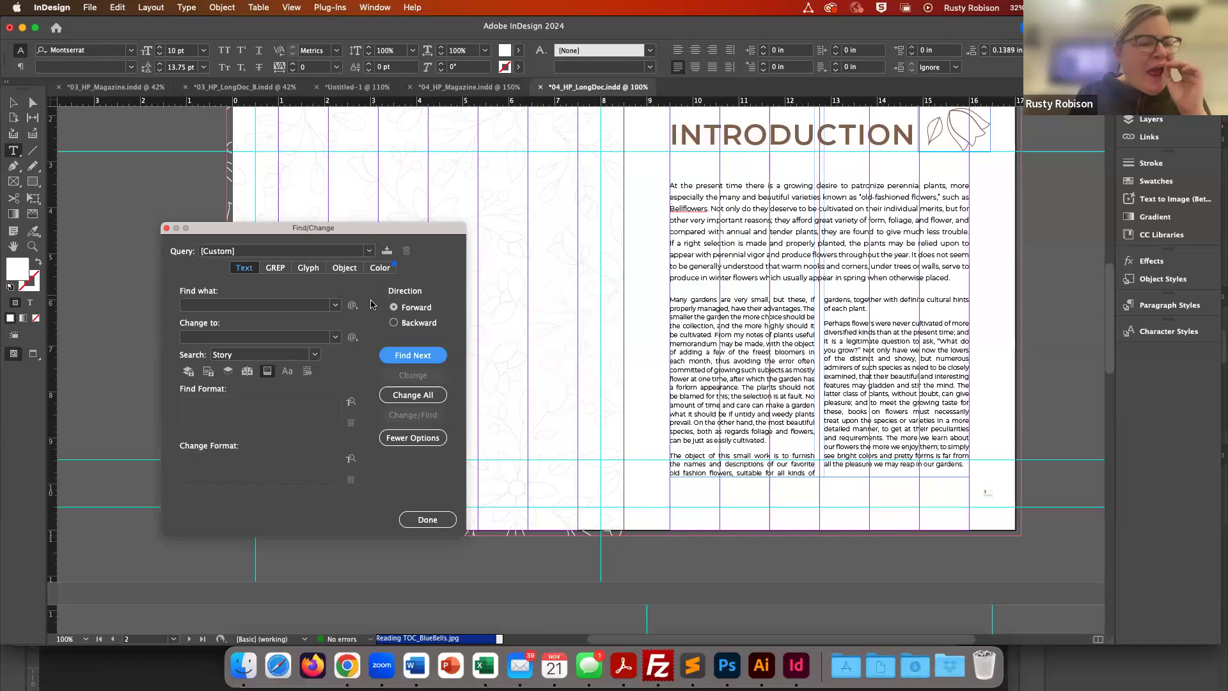
- Examine the special characters menu for the Find what field, then close the Find/Change dialog
left_click(352, 306)
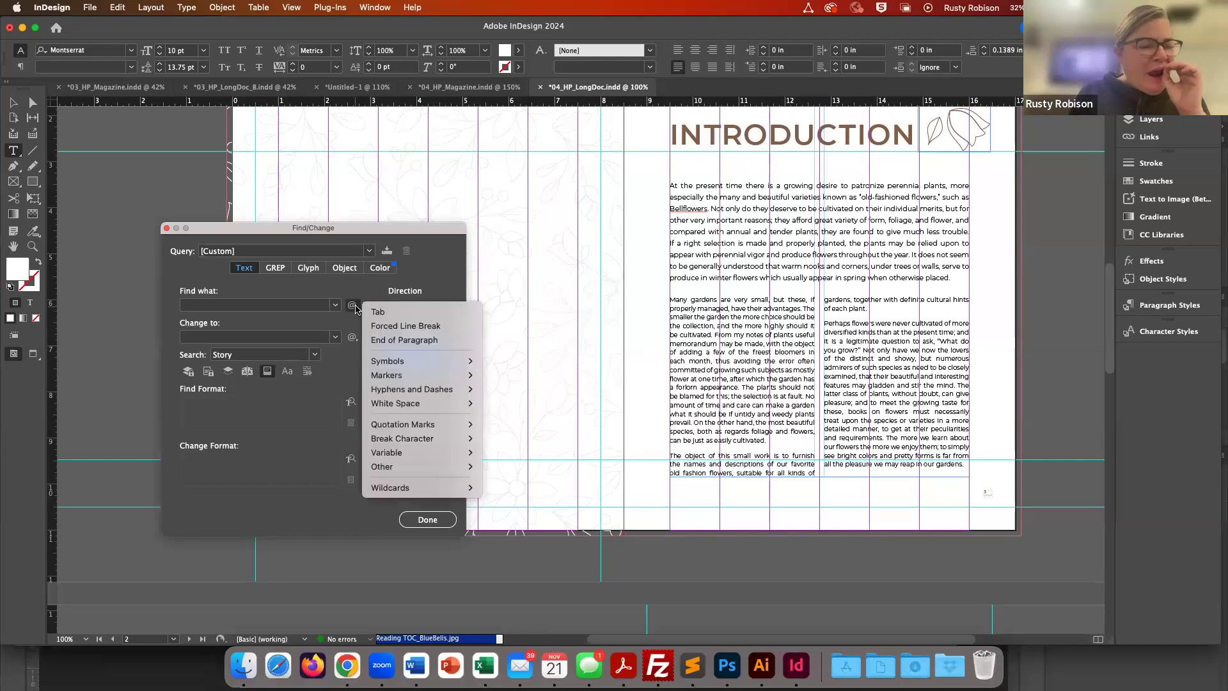
left_click(353, 309)
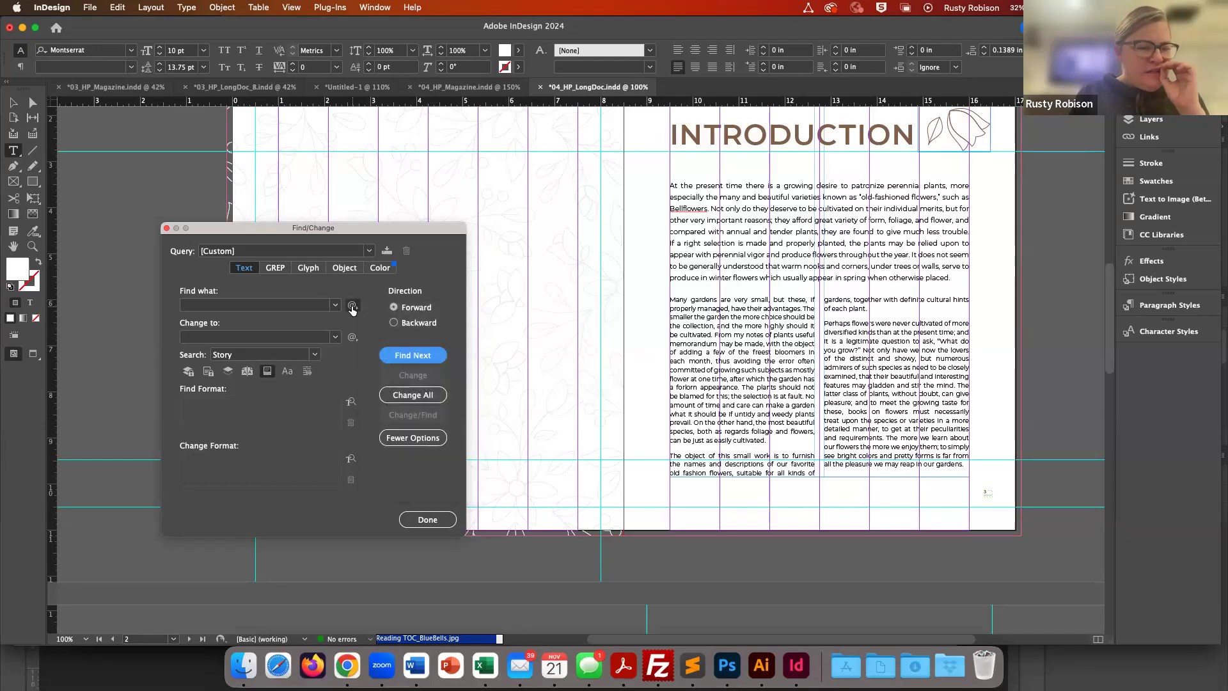
left_click(229, 304)
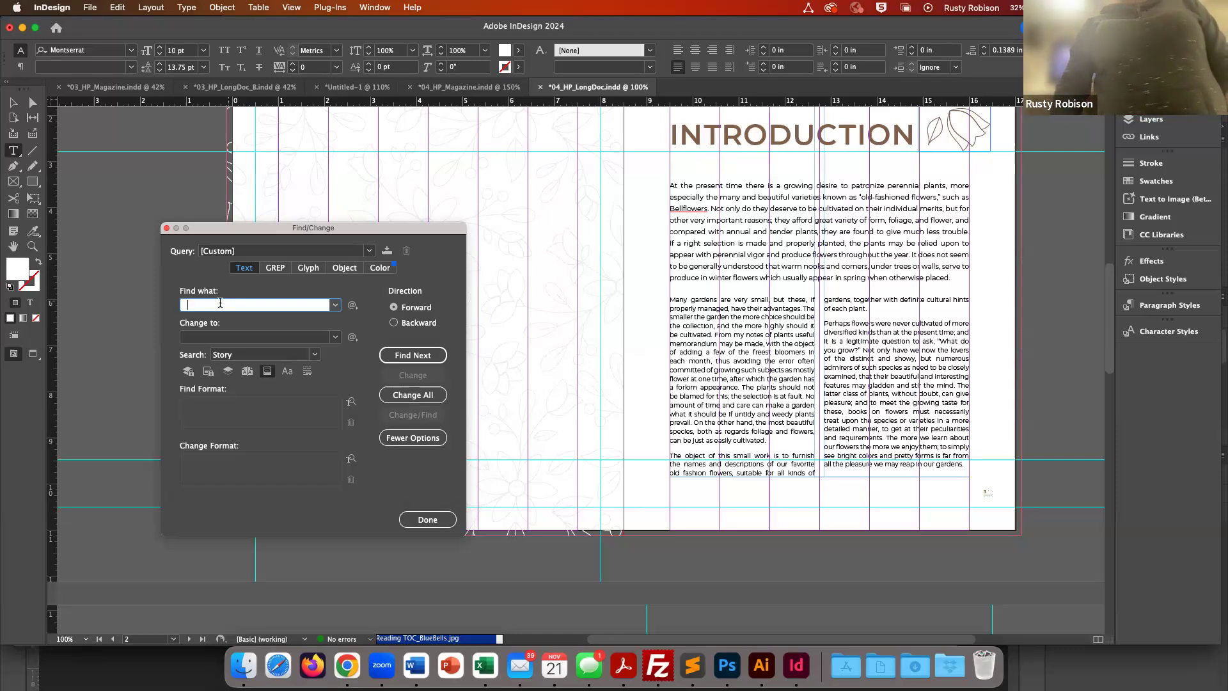
left_click(192, 340)
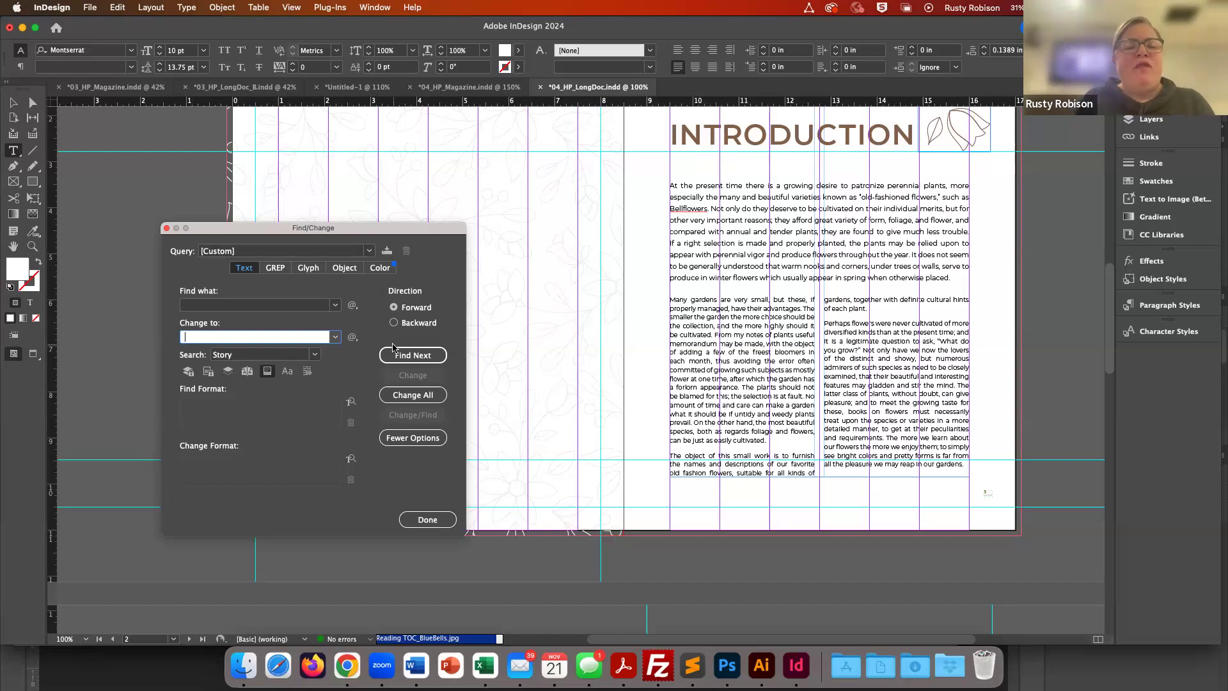
left_click(167, 229)
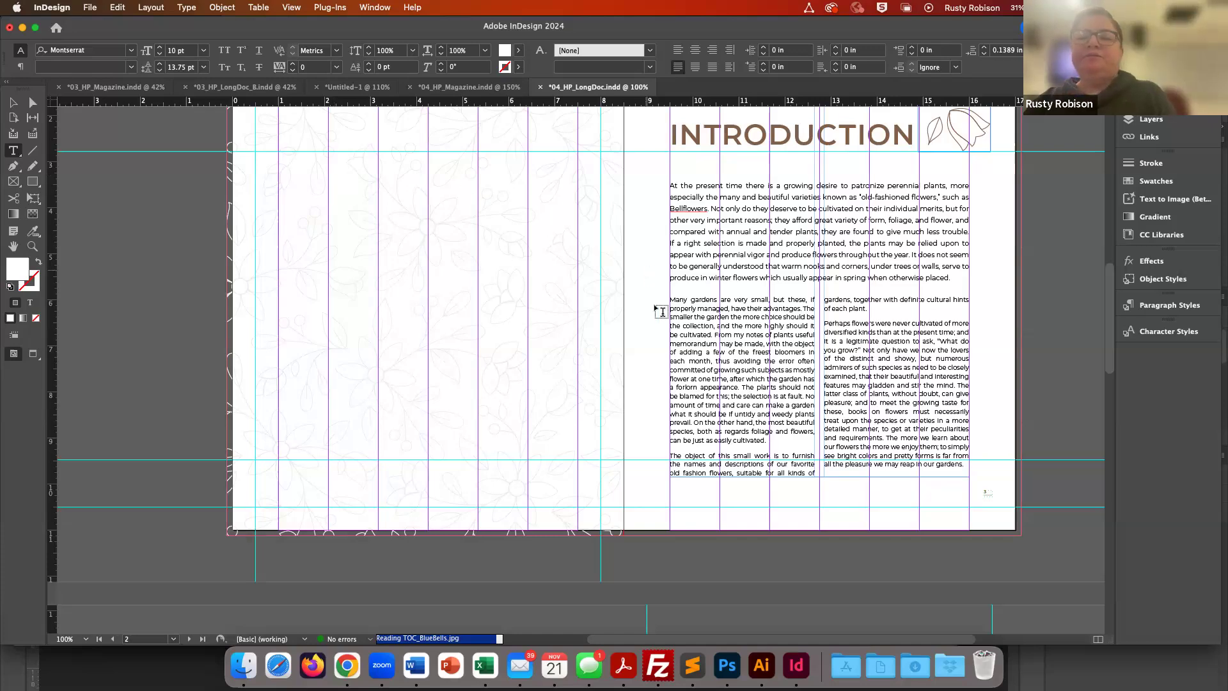
- Review the long document's pages back to the cover page
scroll(662, 310, "up", 10)
scroll(662, 311, "down", 15)
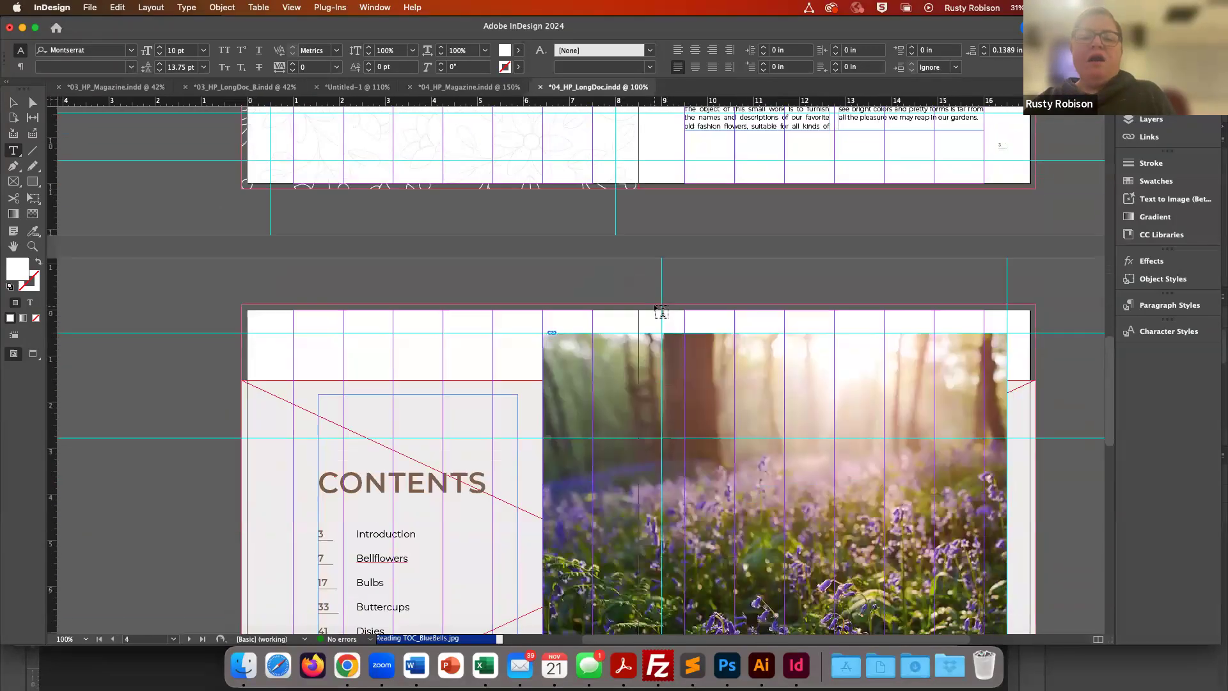
scroll(661, 311, "up", 15)
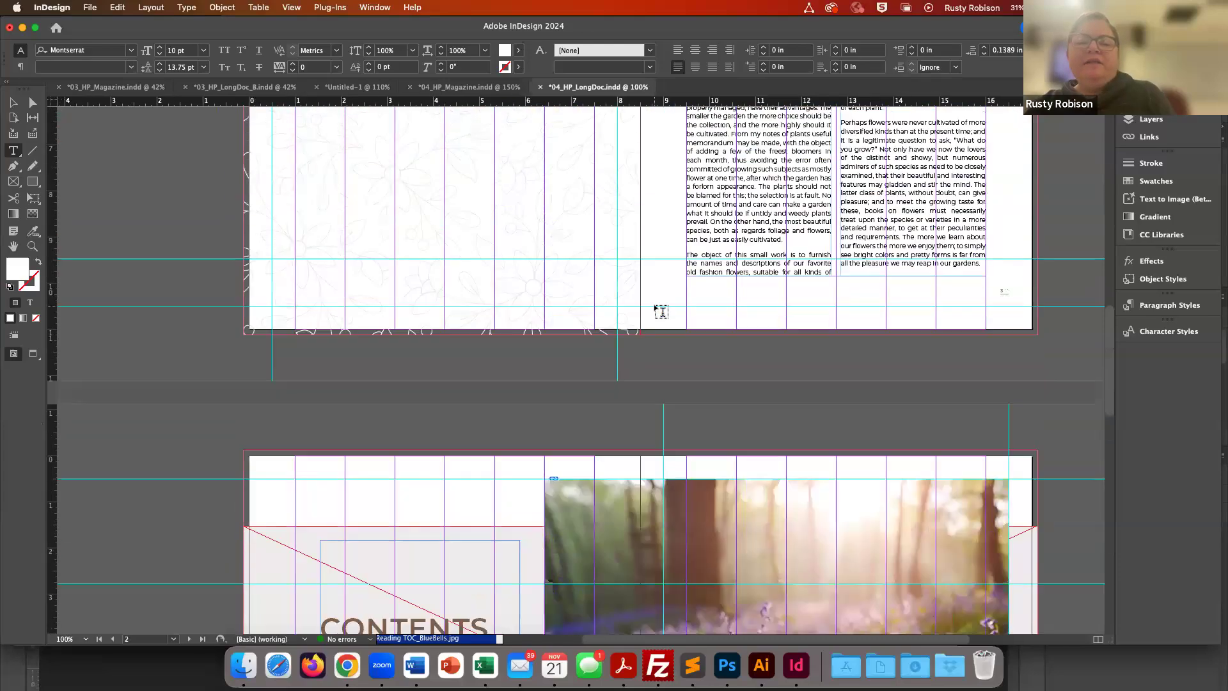
scroll(661, 311, "up", 10)
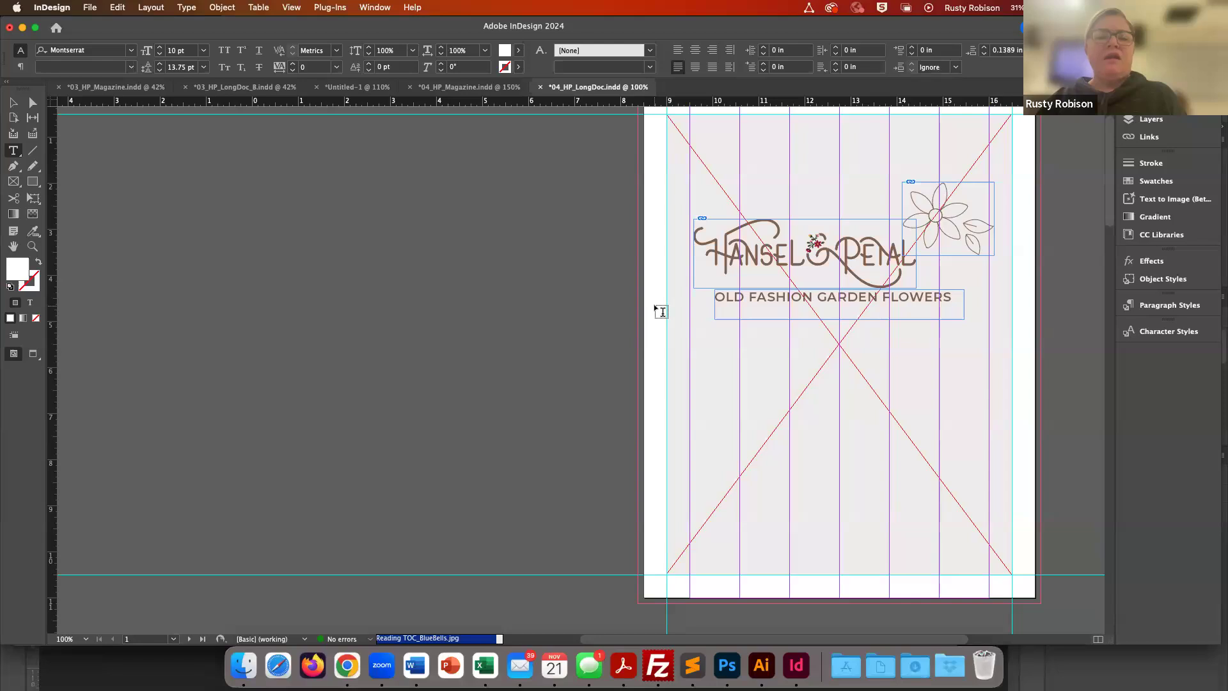
scroll(661, 311, "right", 5)
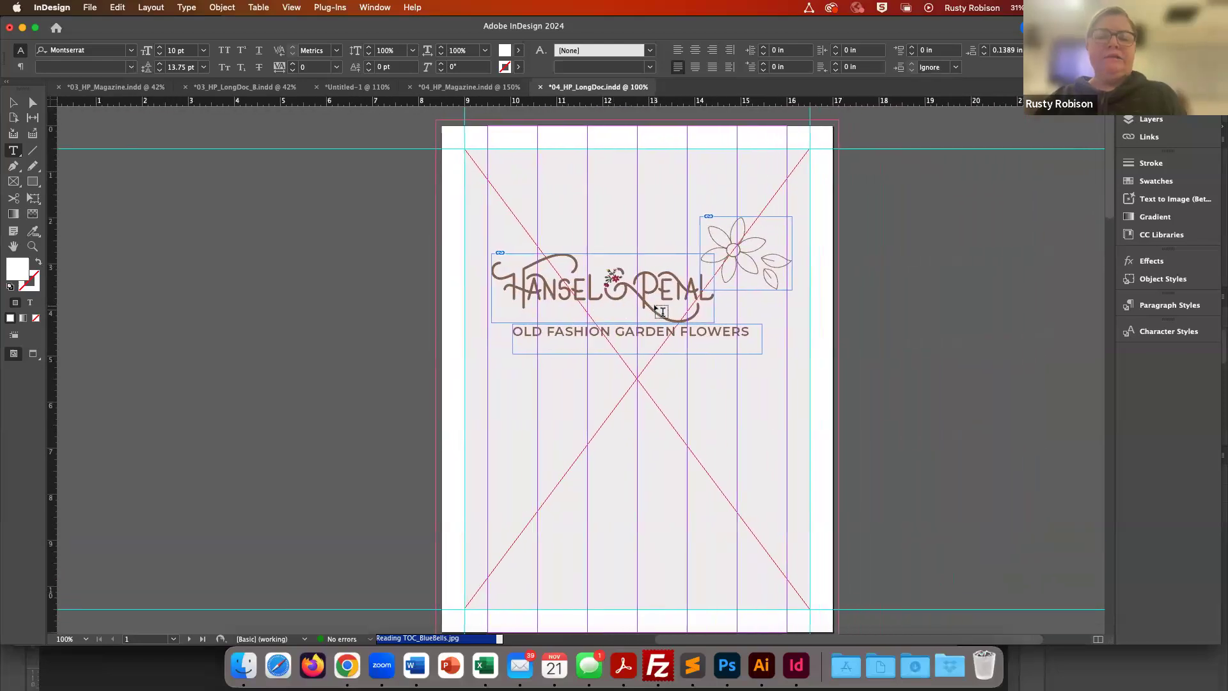
scroll(661, 311, "right", 2)
scroll(661, 311, "left", 5)
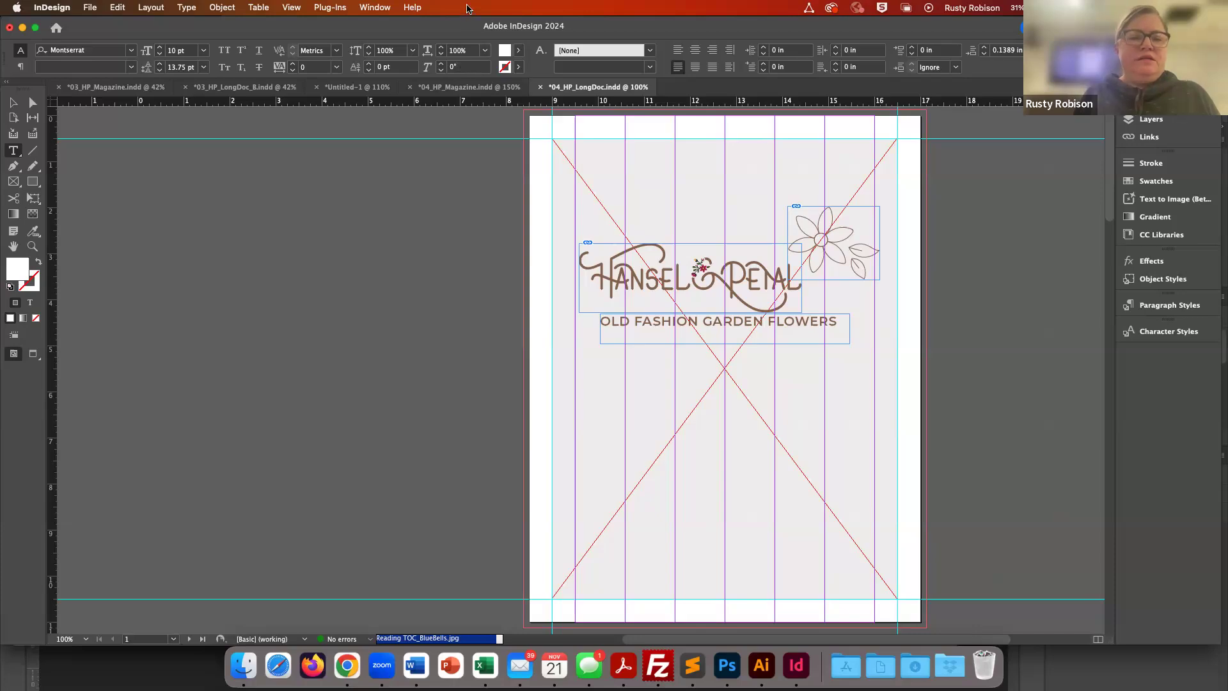
- Switch to the 04_HP_Magazine document and review the Calla lilies spread
left_click(458, 86)
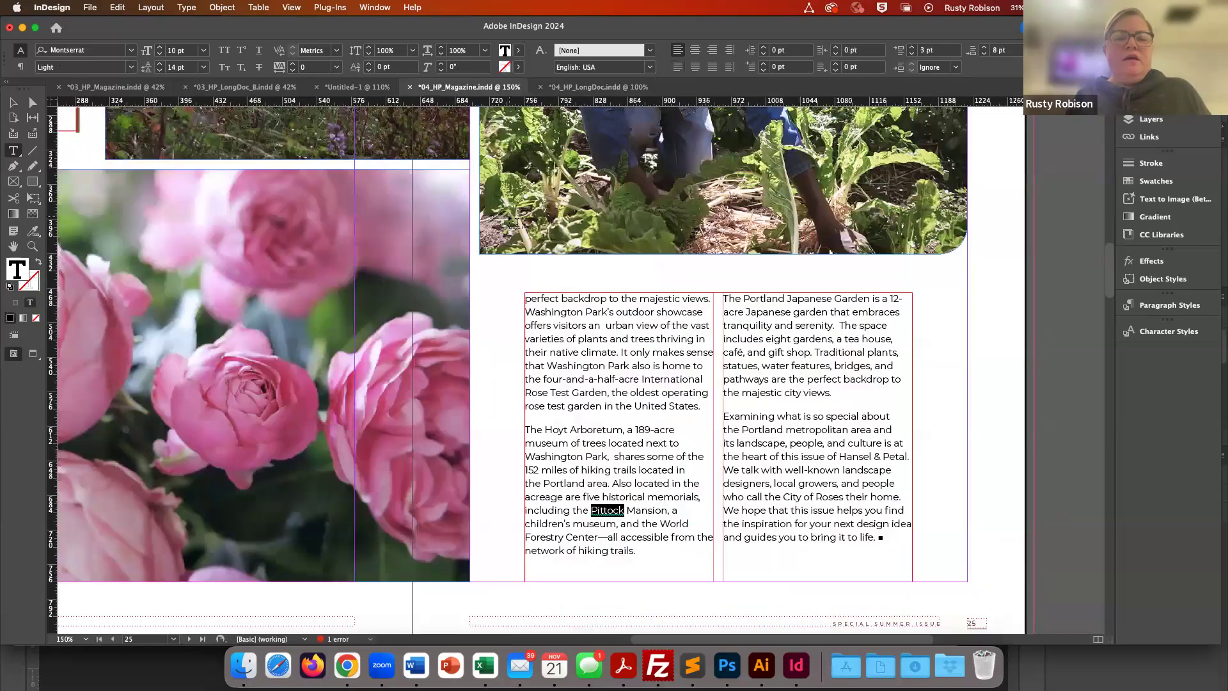
scroll(515, 221, "left", 2)
scroll(516, 221, "down", 20)
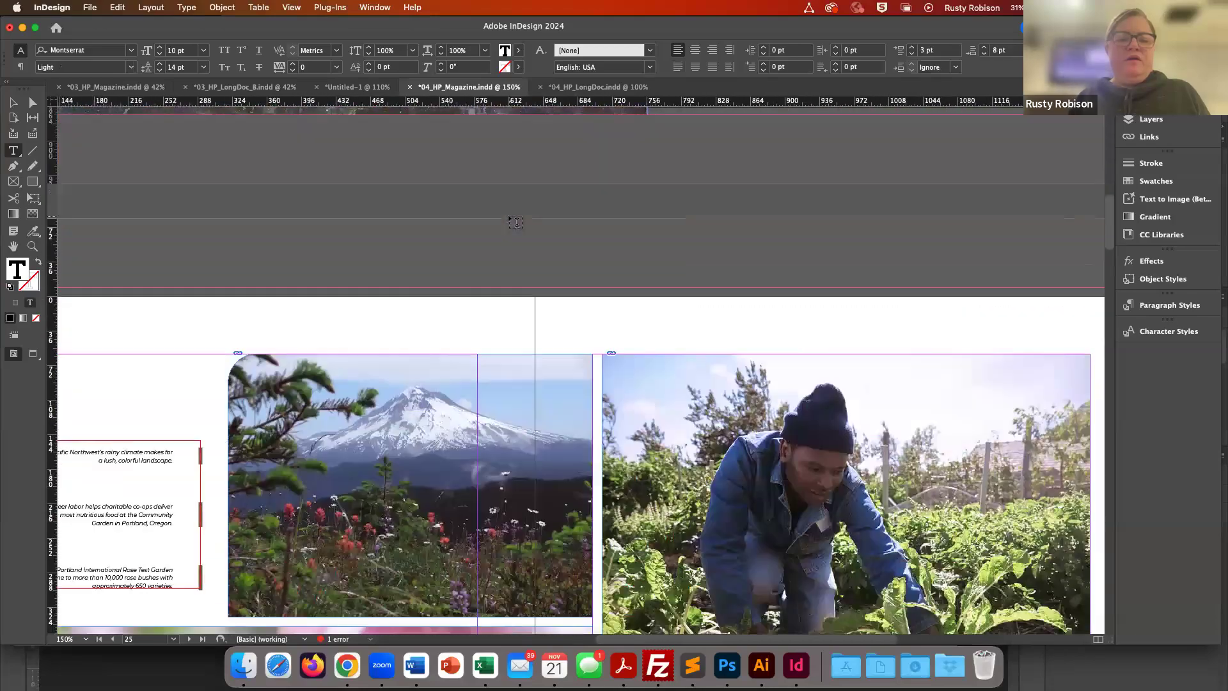
scroll(516, 221, "down", 15)
scroll(516, 222, "up", 5)
scroll(515, 222, "left", 2)
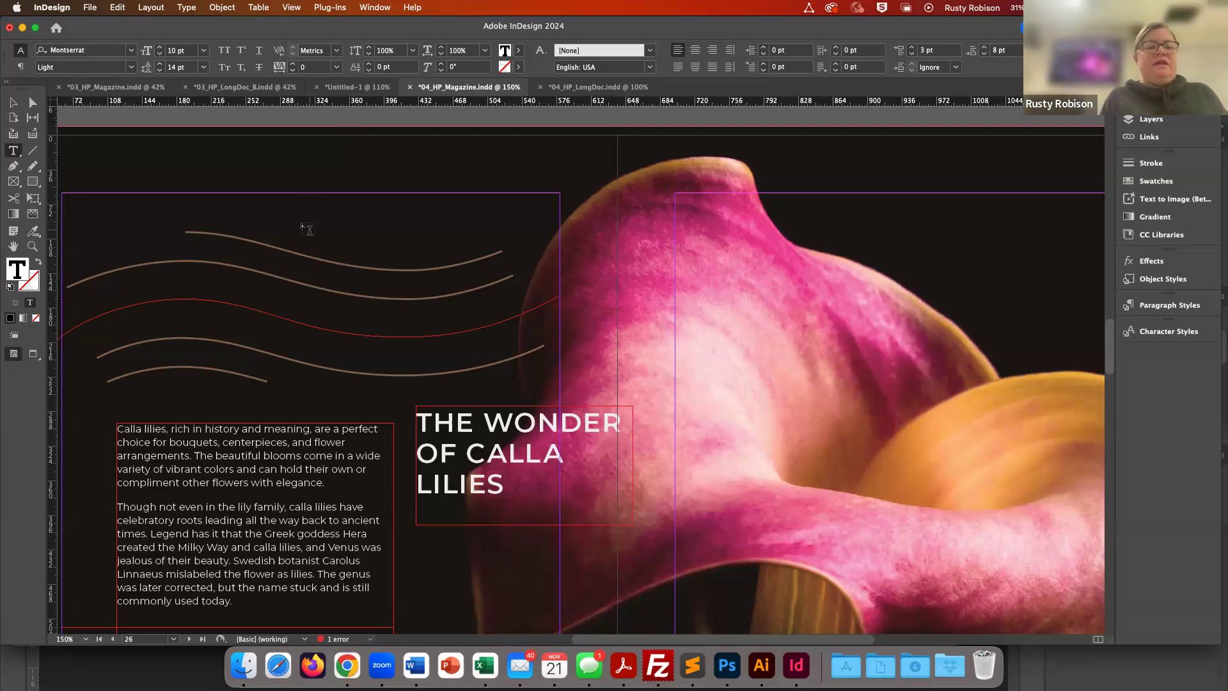
scroll(308, 230, "down", 3)
scroll(308, 230, "left", 3)
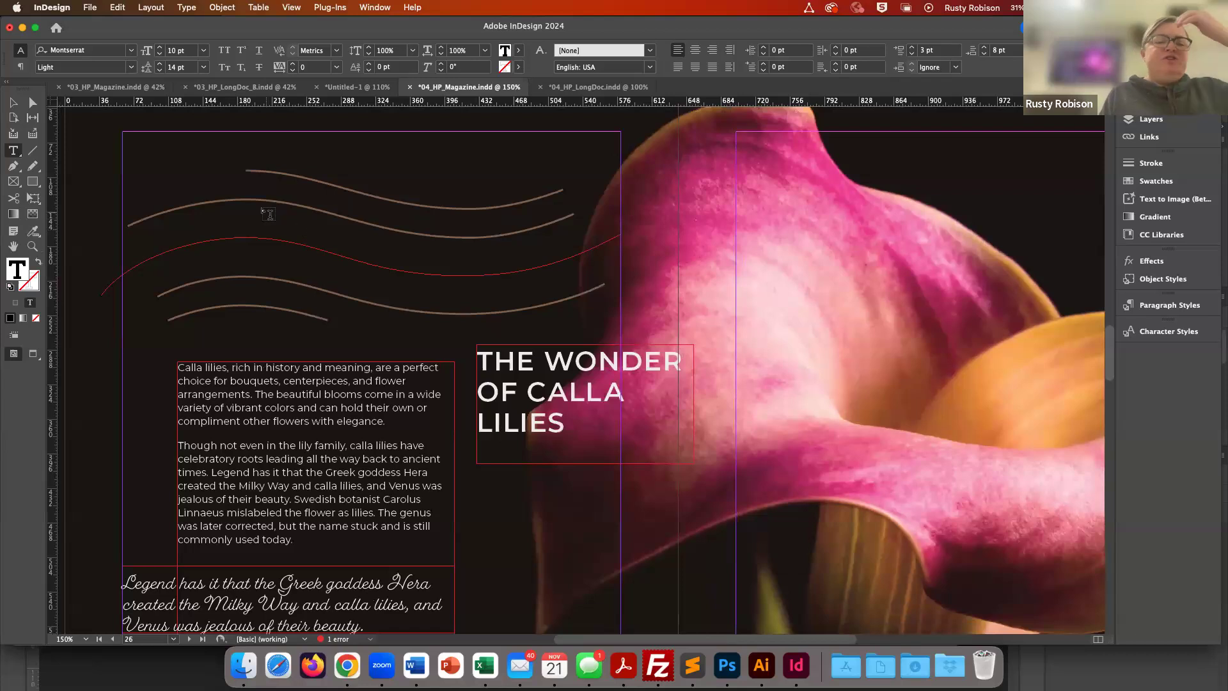
left_click(88, 152)
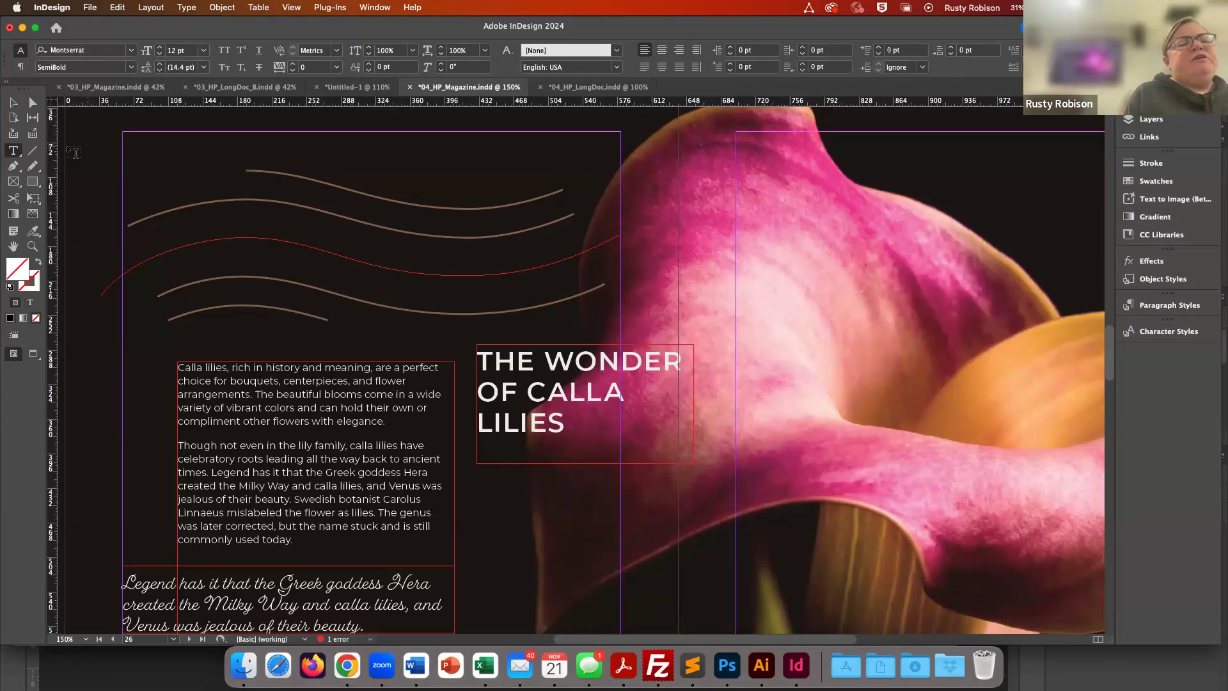
- Try typing sample text along the red curved path with the Type on a Path tool, then delete it
left_click(16, 153)
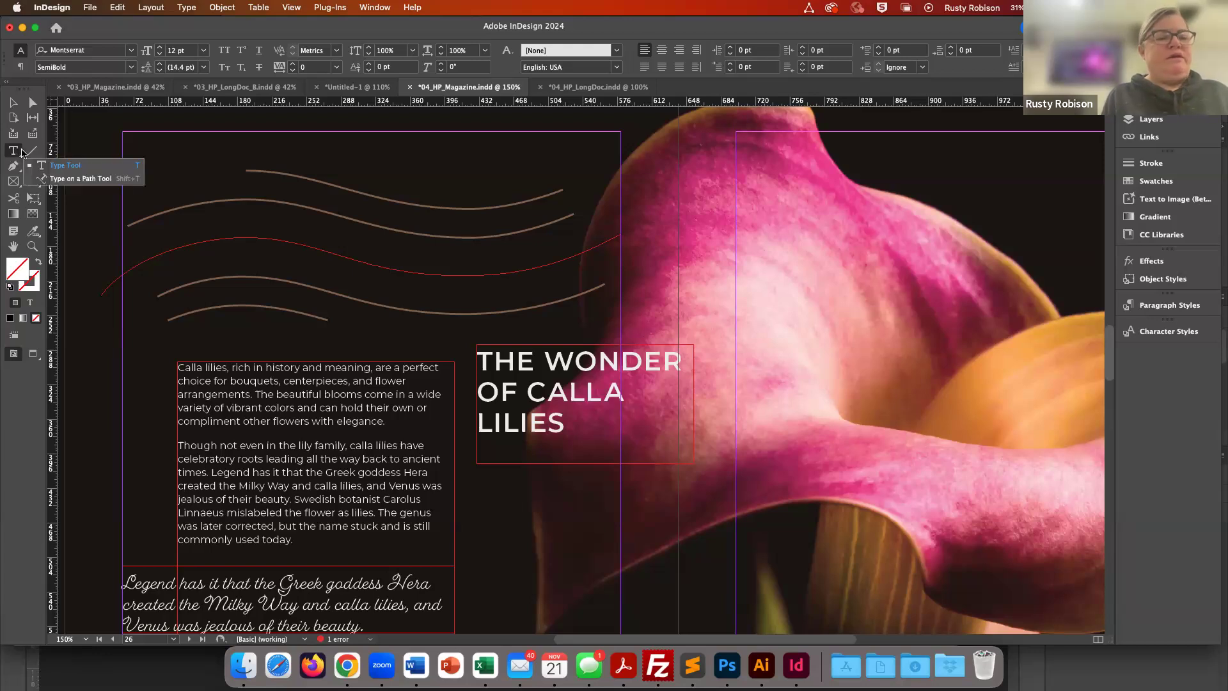
left_click(76, 178)
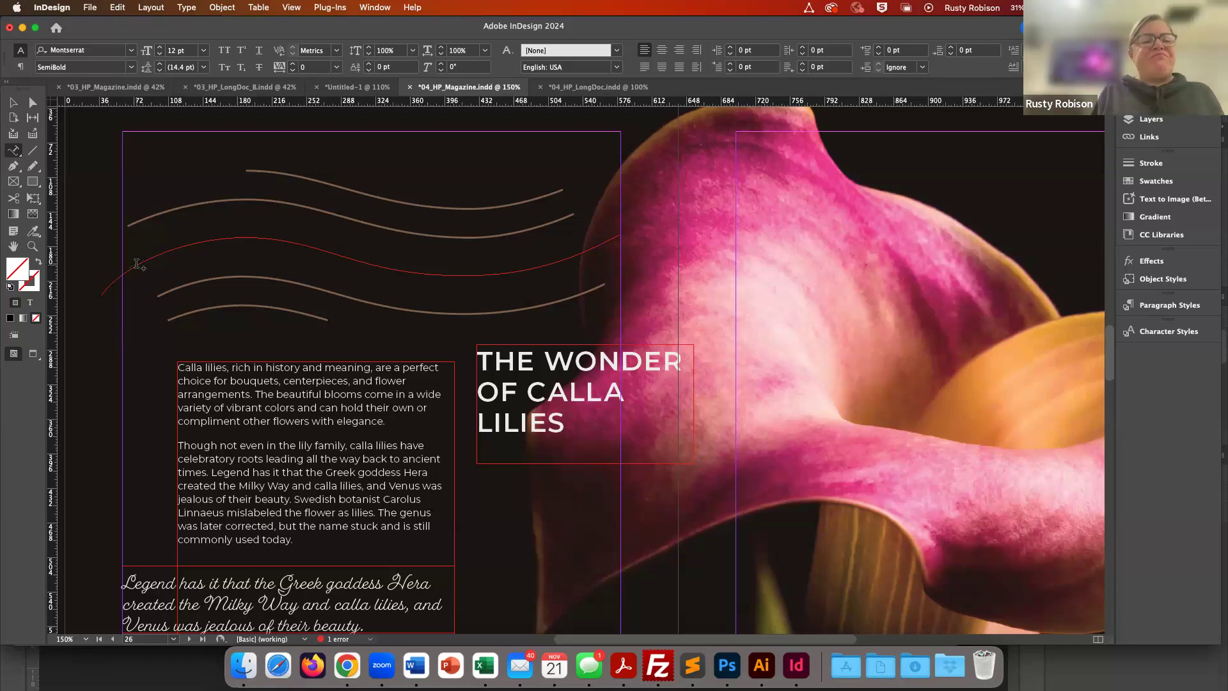
left_click(137, 264)
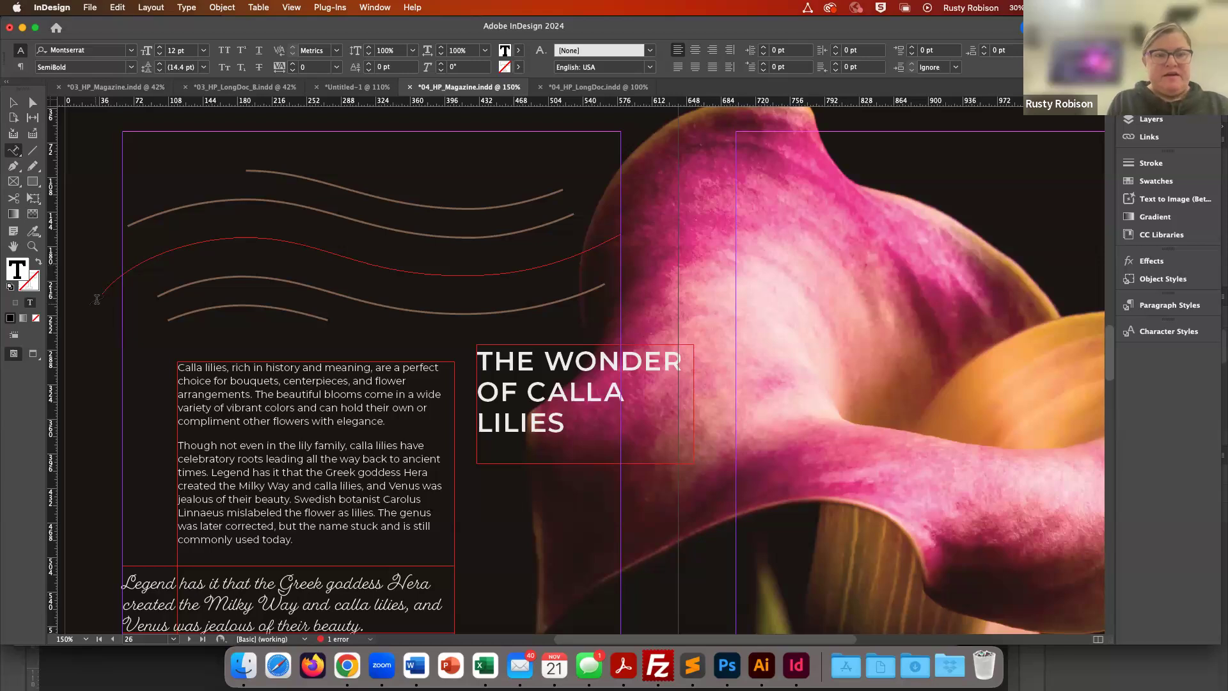
type("skjfhuwyeruty")
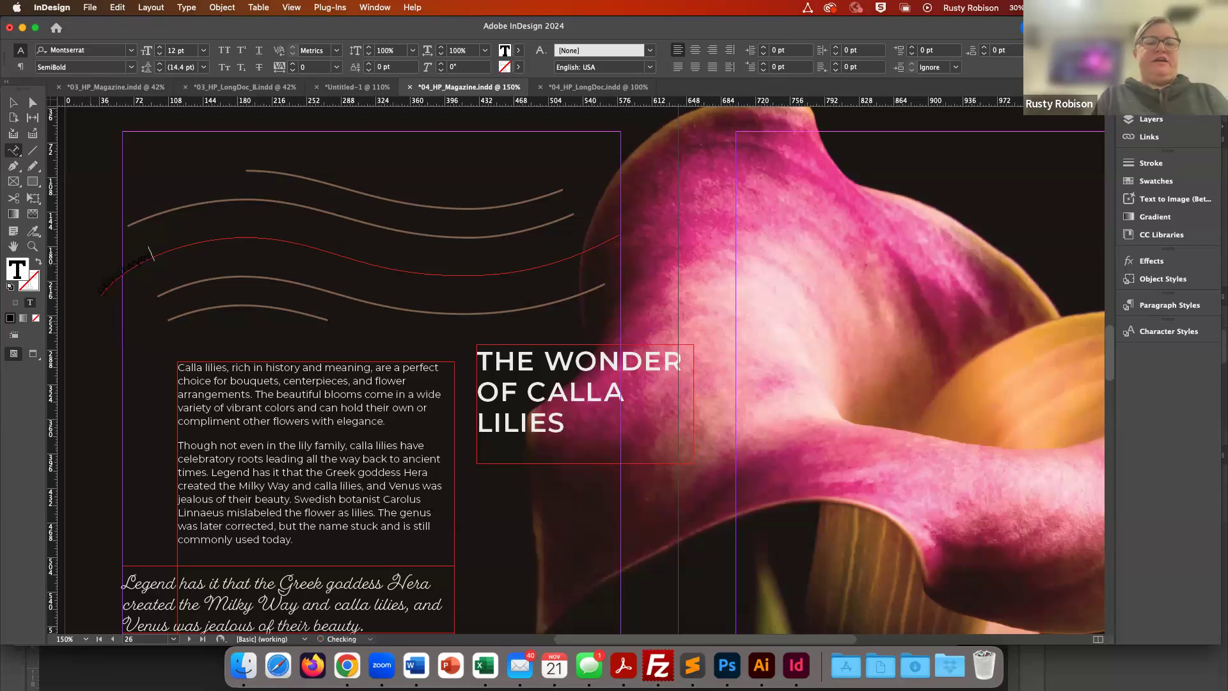
key("BackSpace")
key("BackSpace")
key("BackSpace")
key("BackSpace")
key("BackSpace")
key("BackSpace")
key("BackSpace")
key("BackSpace")
key("BackSpace")
key("BackSpace")
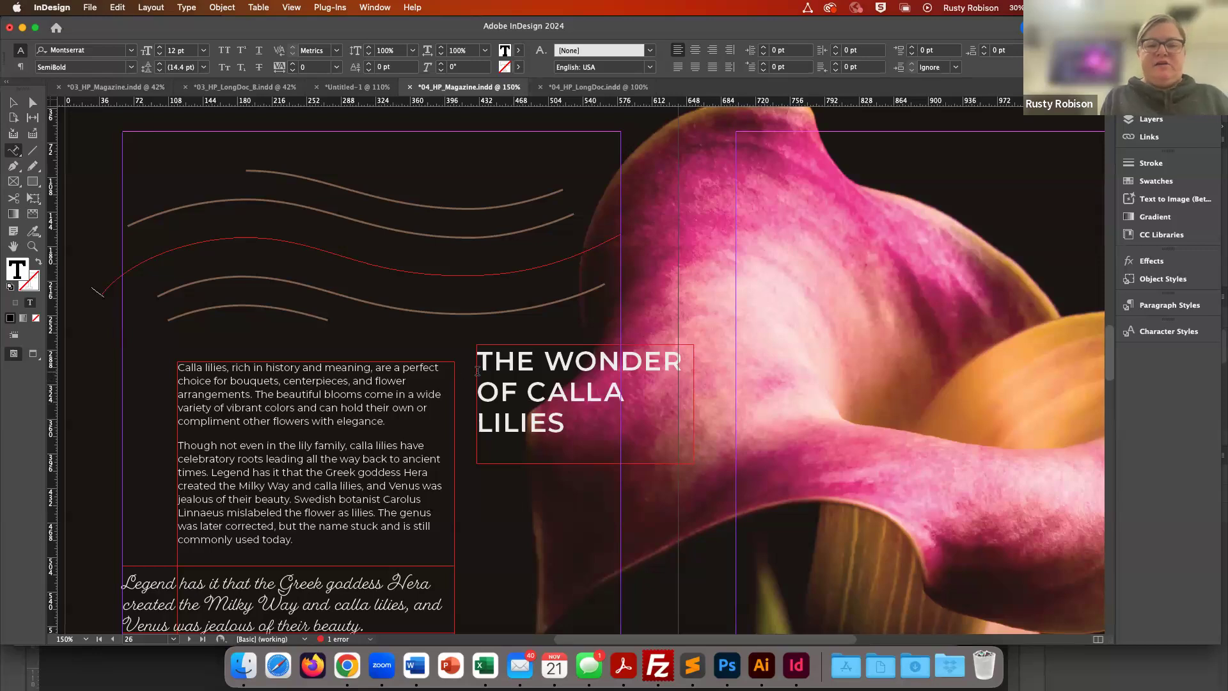
- Move the heading THE WONDER OF CALLA LILIES out of its text frame and paste it onto the red curved path
left_click_drag(482, 363, 576, 421)
key("super+c")
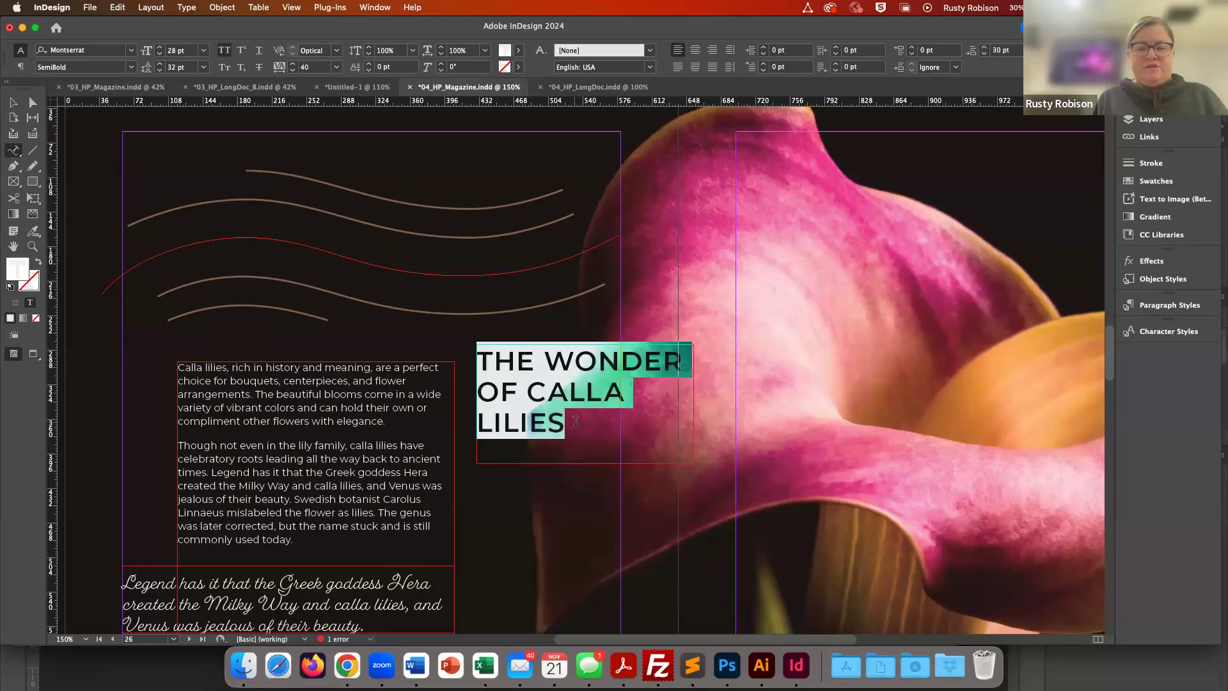
key("BackSpace")
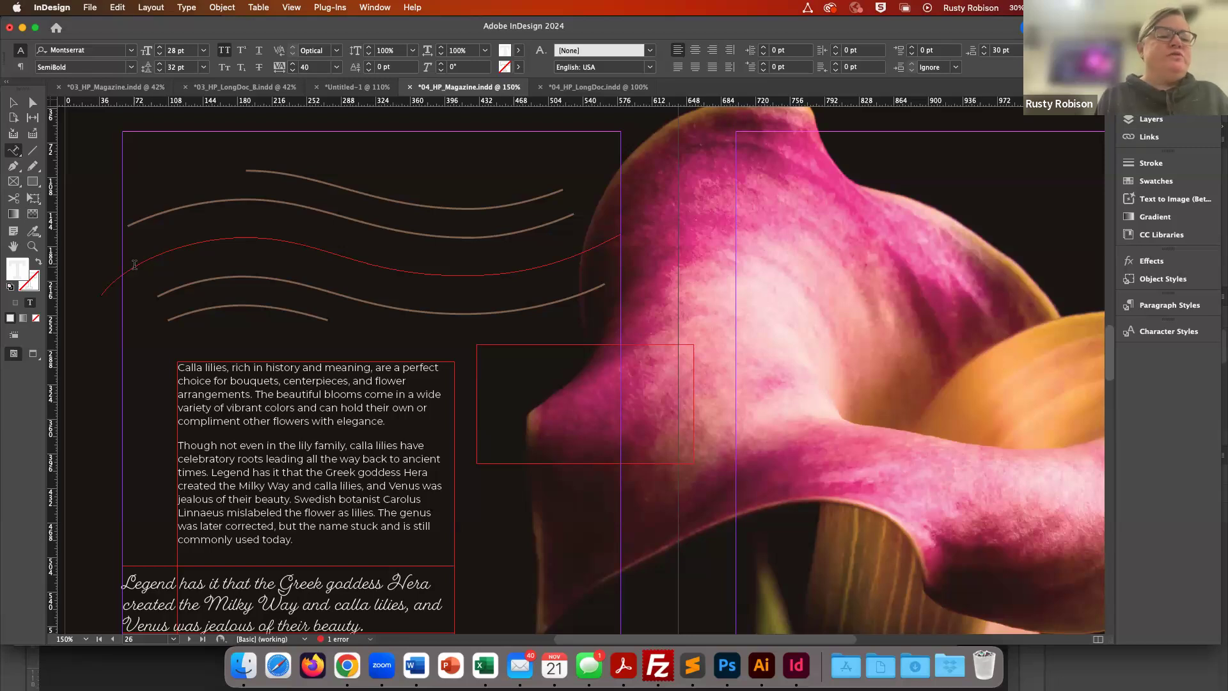
left_click(134, 264)
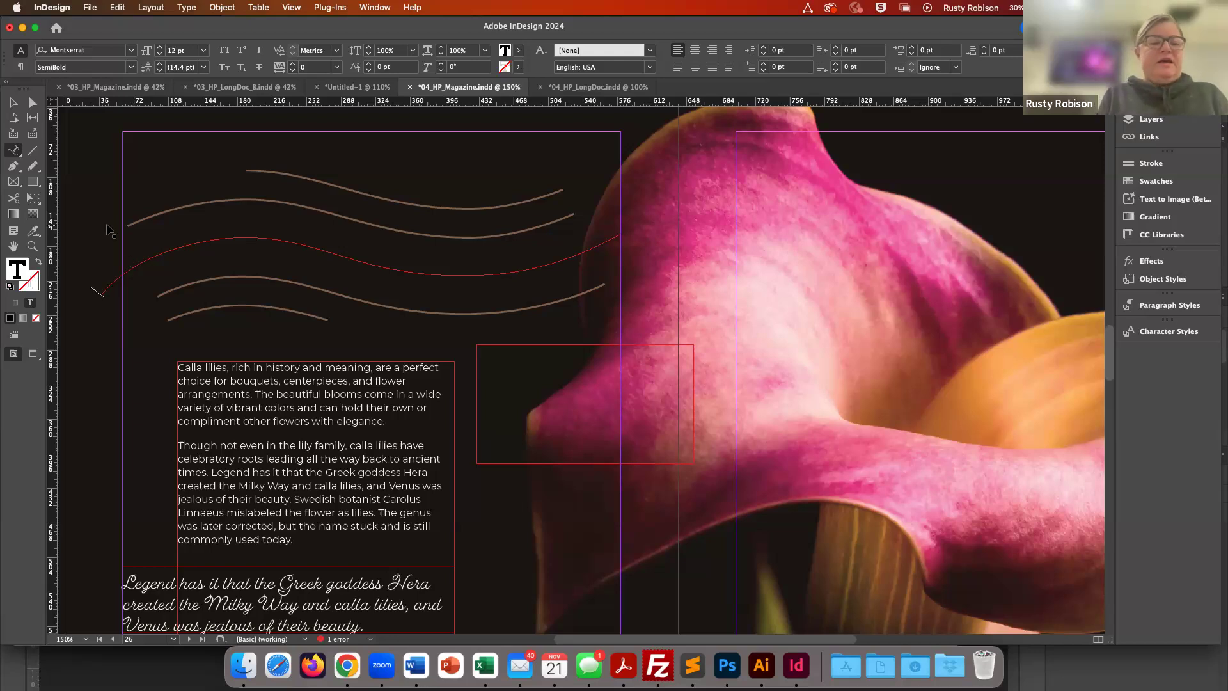
key("super+v")
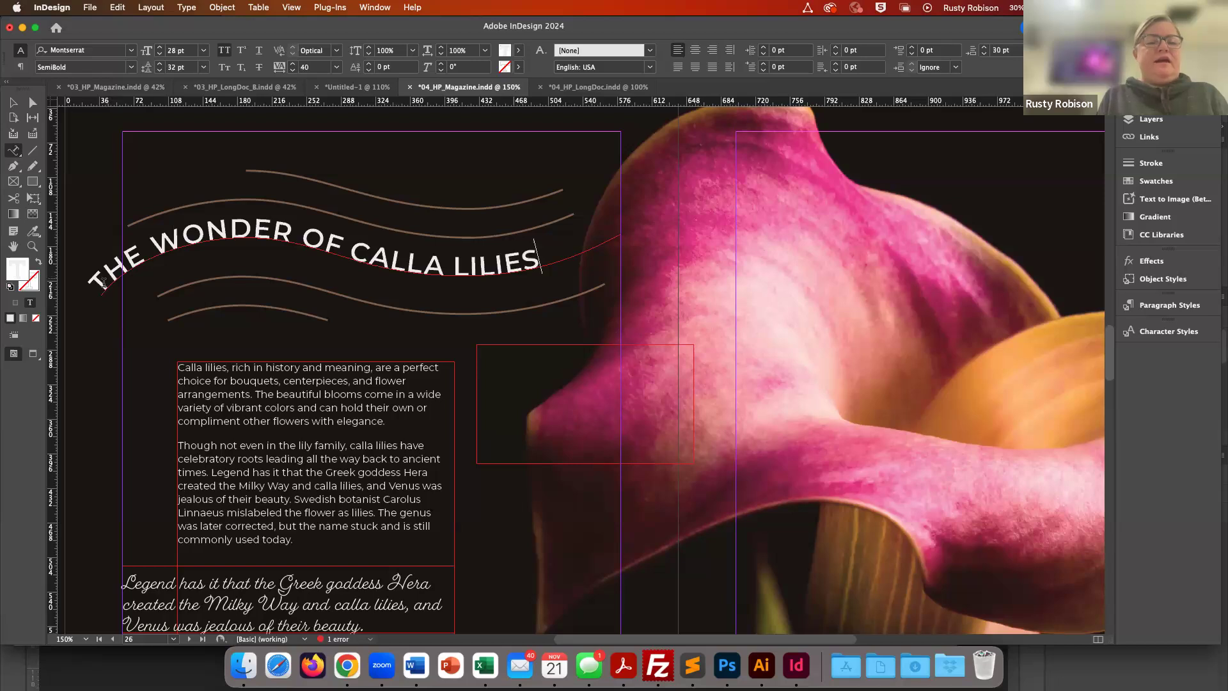
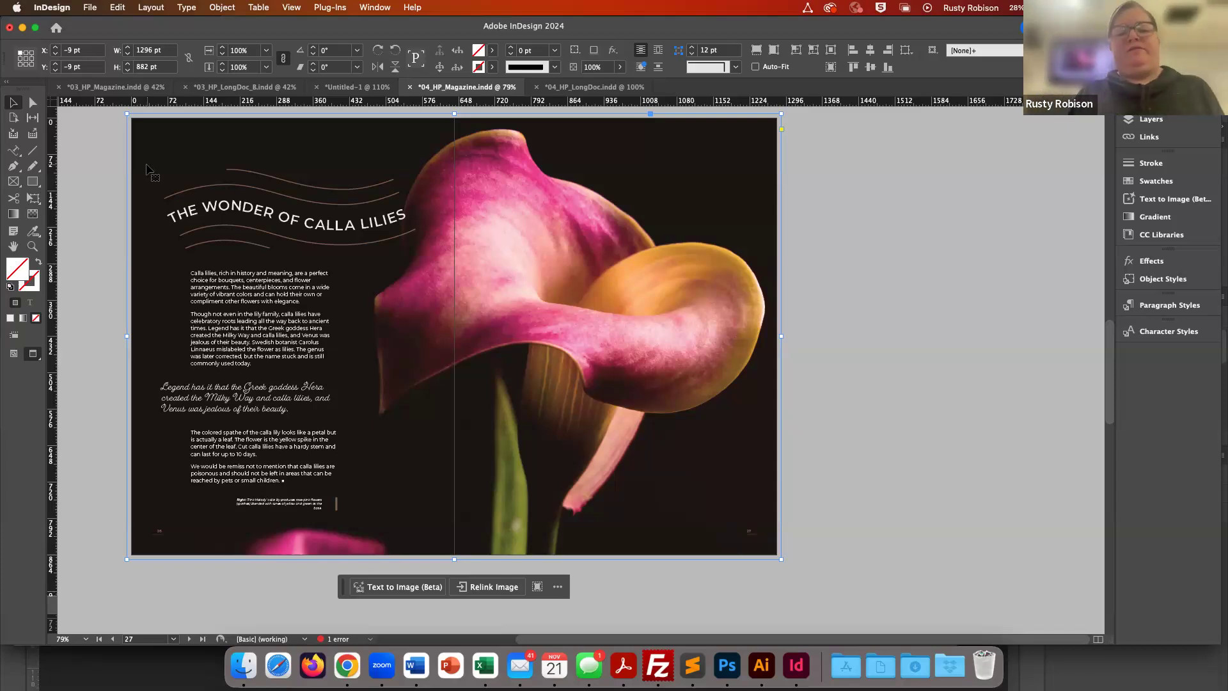
- Open the 05_HP_Brochure_A.indd file from the 05 folder in Exercise Files
left_click(105, 147)
scroll(104, 148, "left", 3)
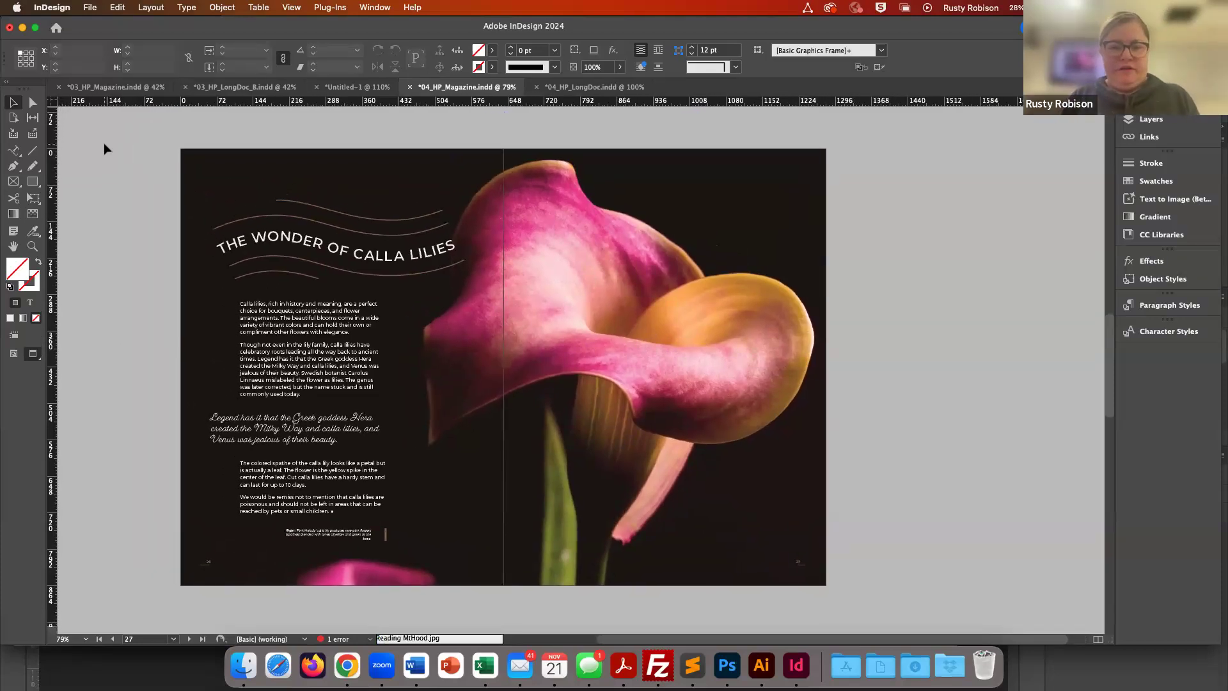
scroll(103, 148, "up", 1)
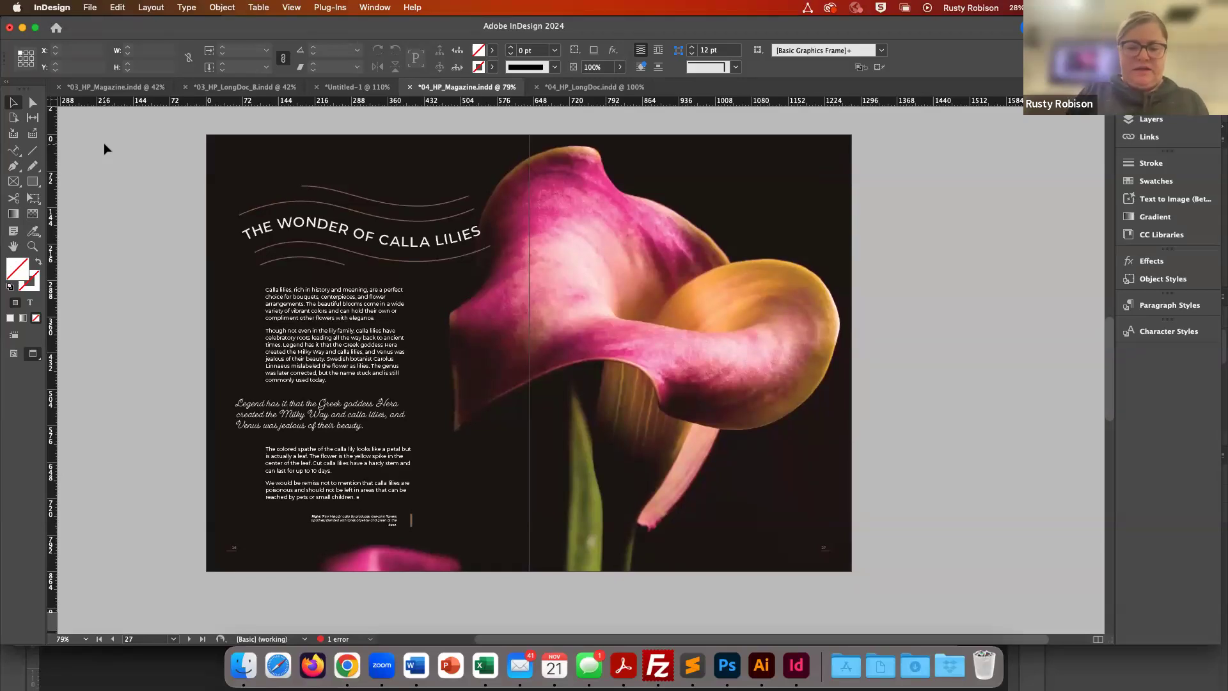
key("super+o")
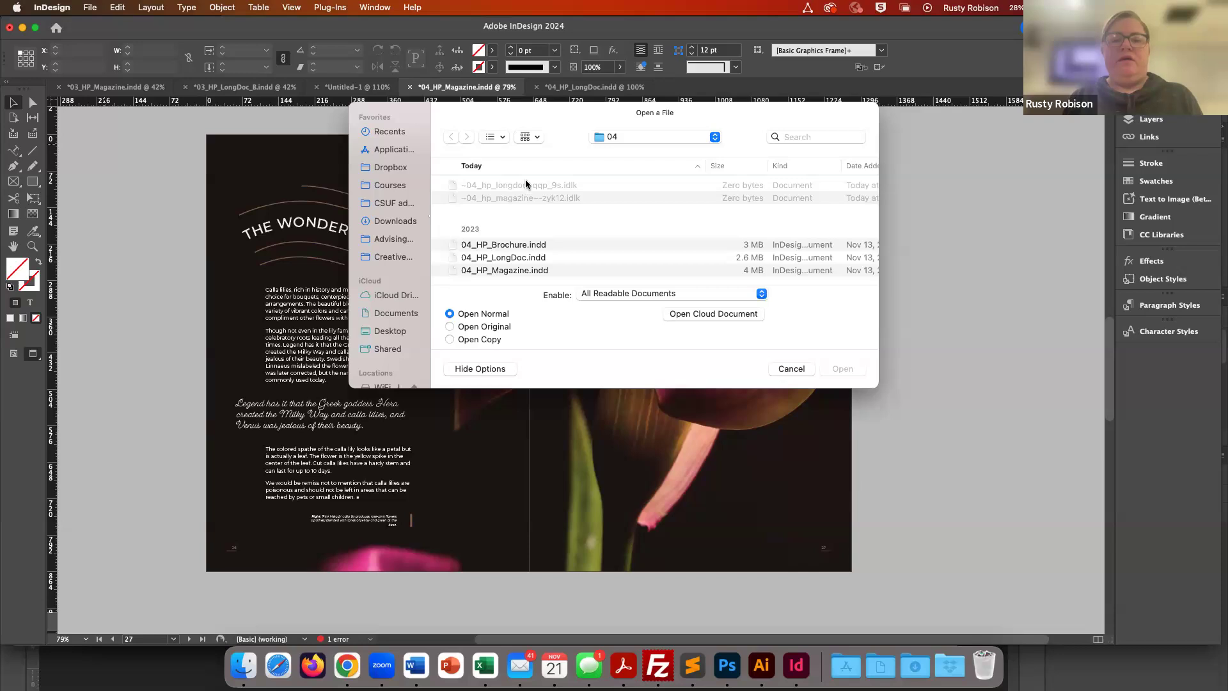
left_click(609, 136)
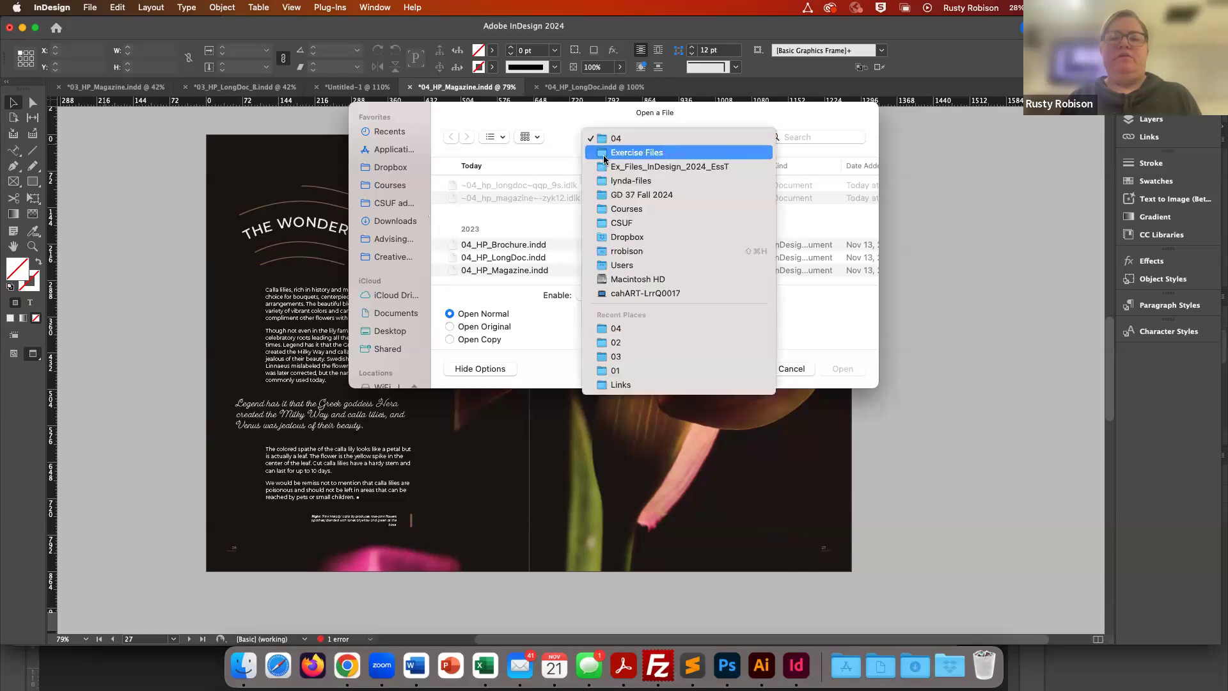
left_click(605, 156)
scroll(470, 240, "down", 5)
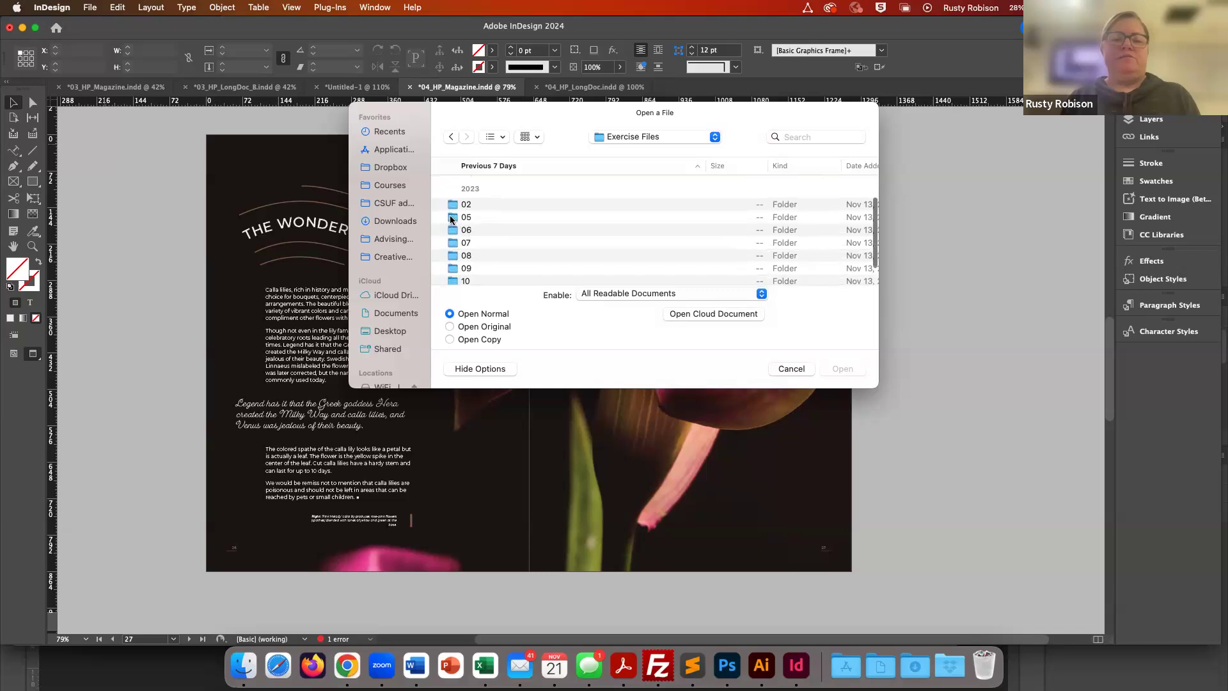
double_click(452, 218)
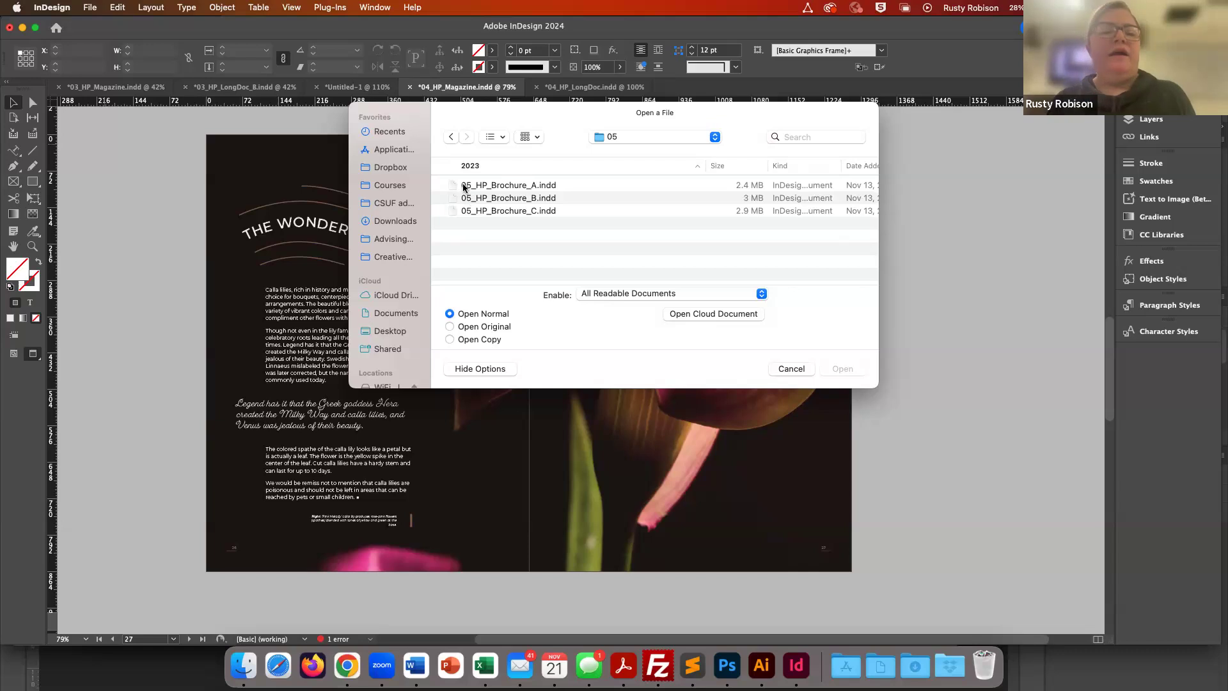
double_click(453, 186)
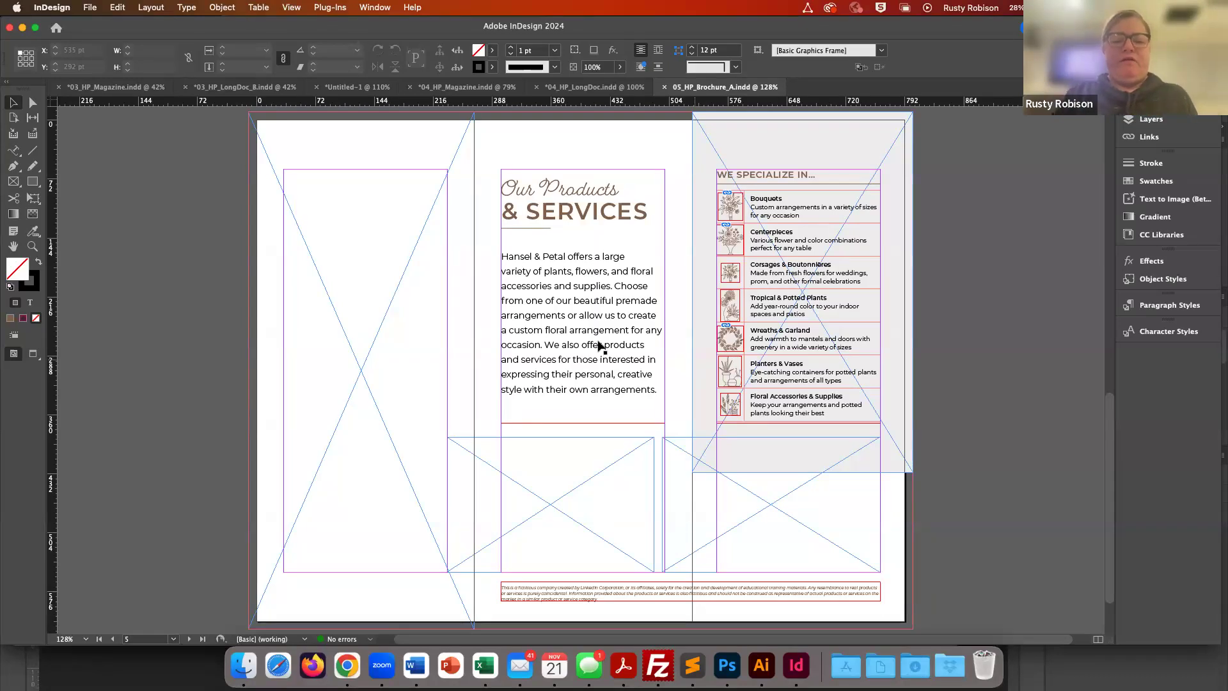
- Inspect the empty graphic frames on the brochure's inside spread
left_click(400, 174)
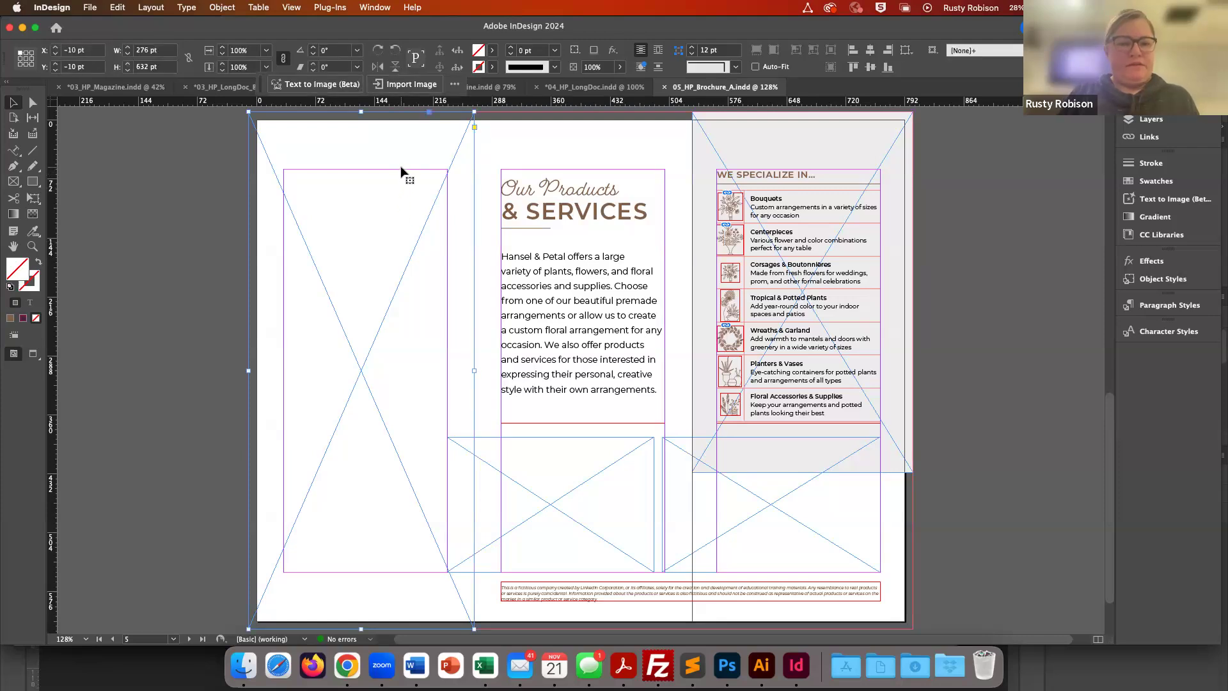
left_click(526, 448)
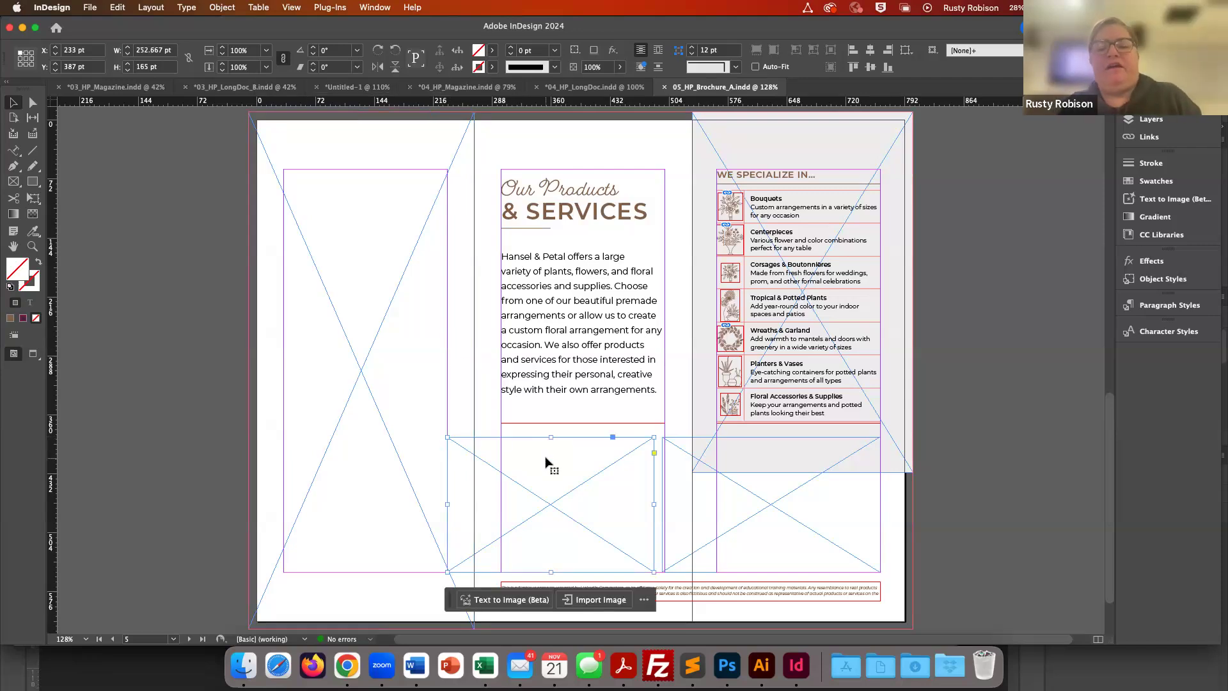
left_click(718, 536)
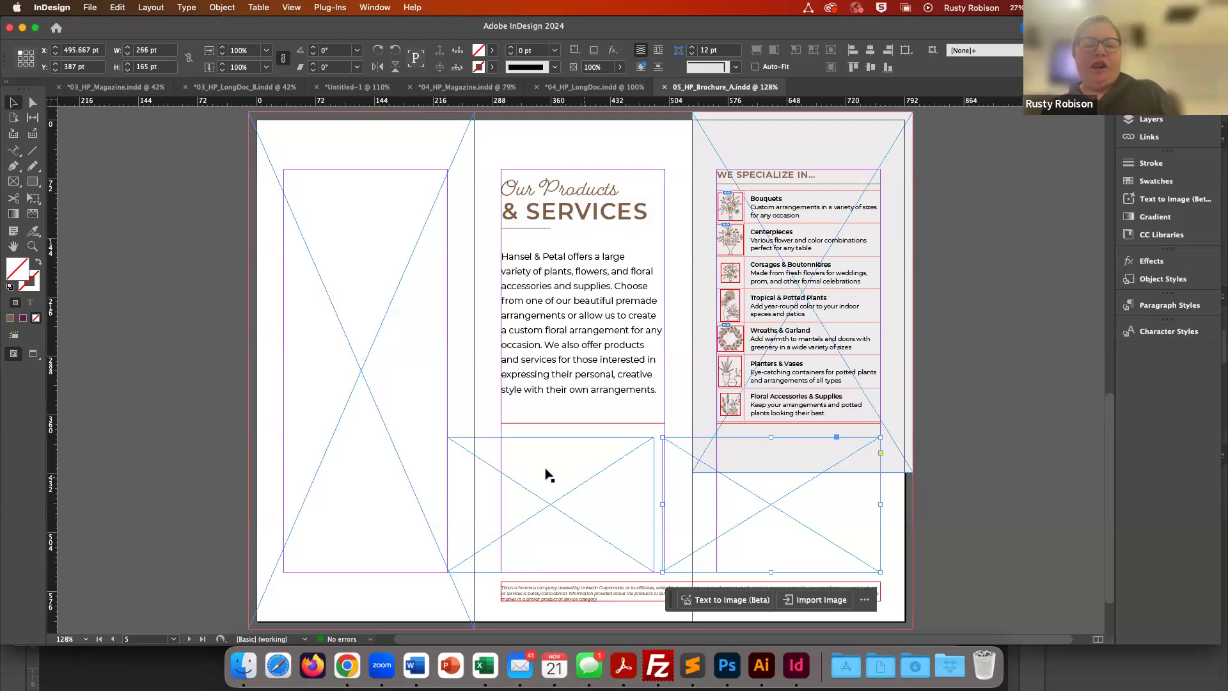
left_click(223, 312)
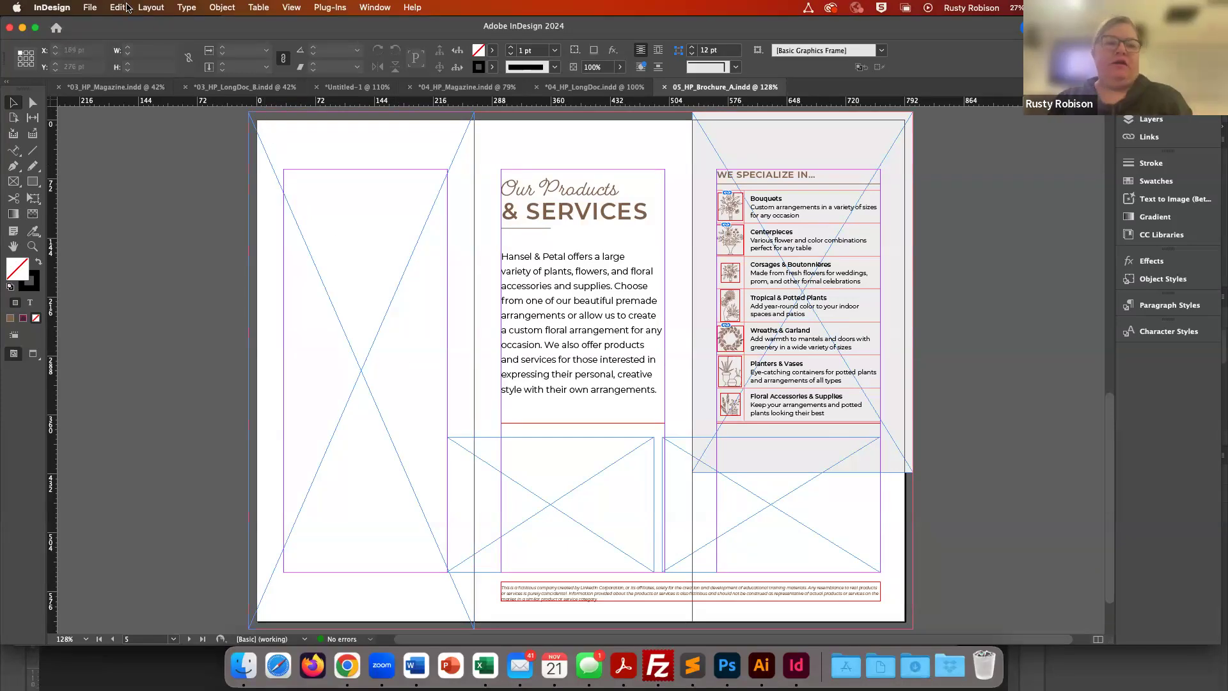
- Open the Place dialog and navigate to the Links folder
left_click(90, 8)
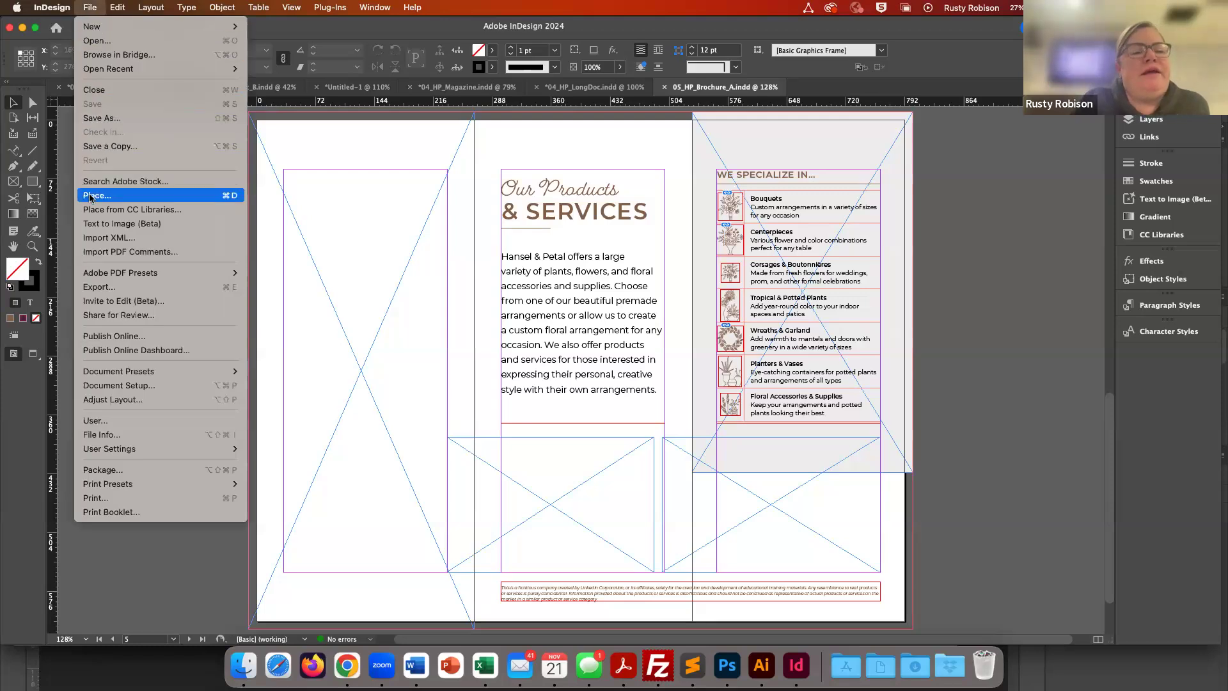
left_click(88, 10)
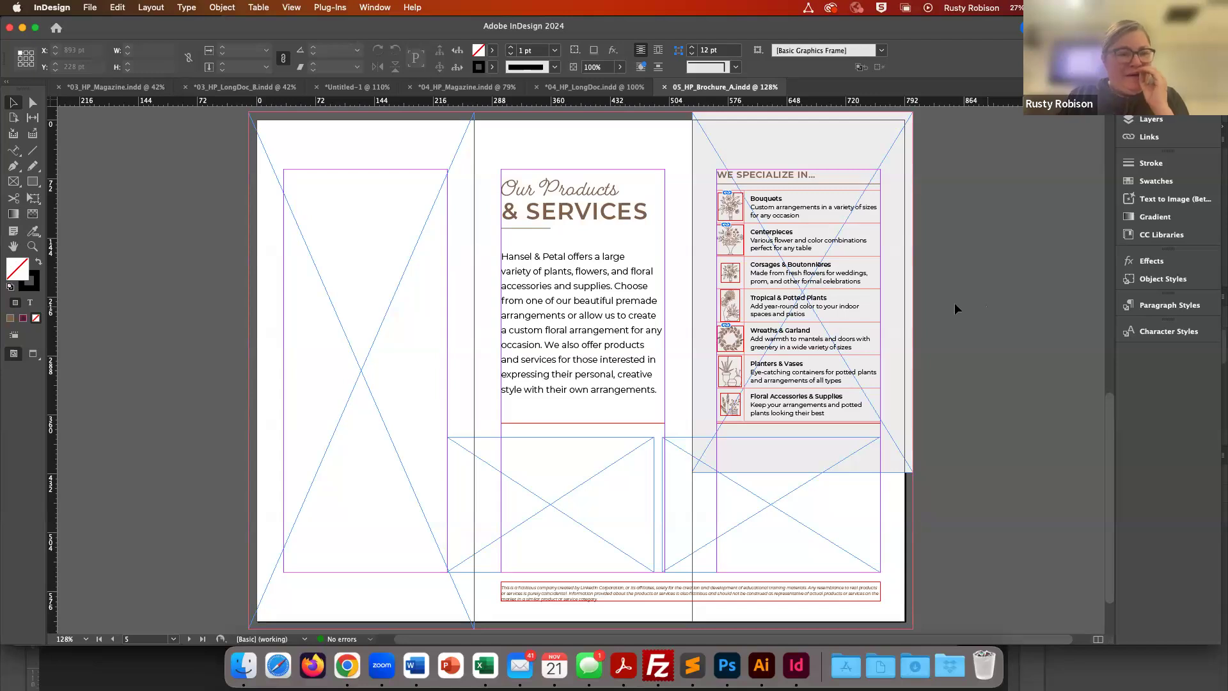
left_click(88, 7)
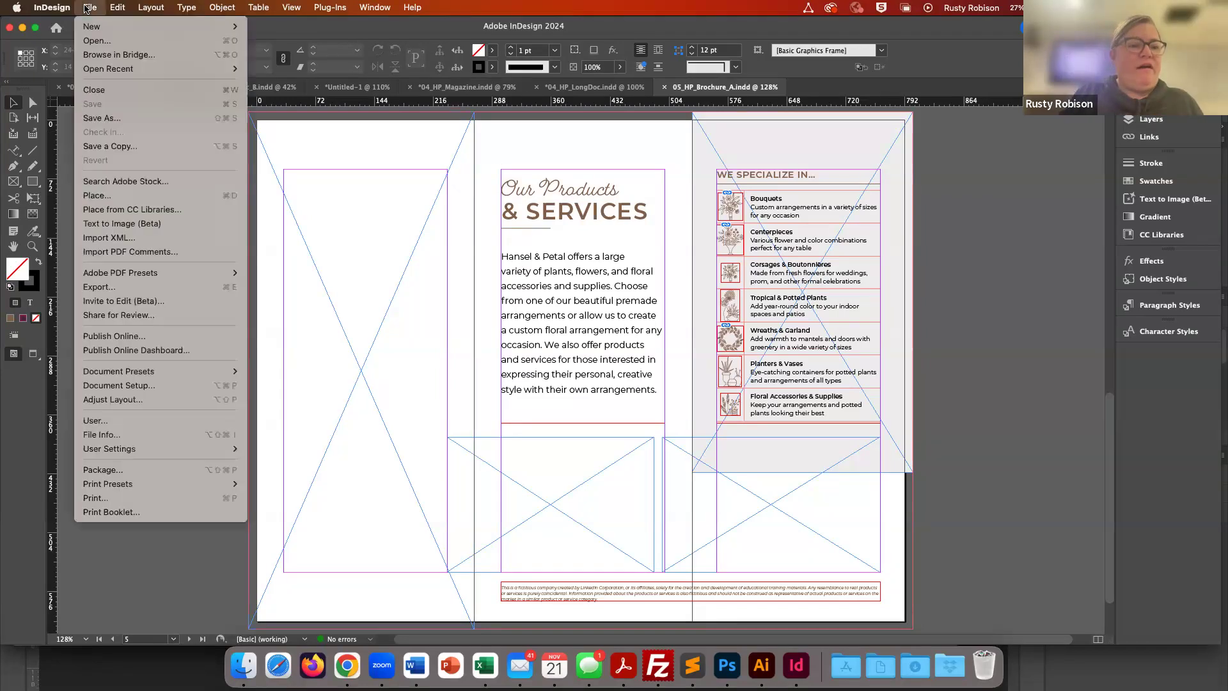
left_click(96, 196)
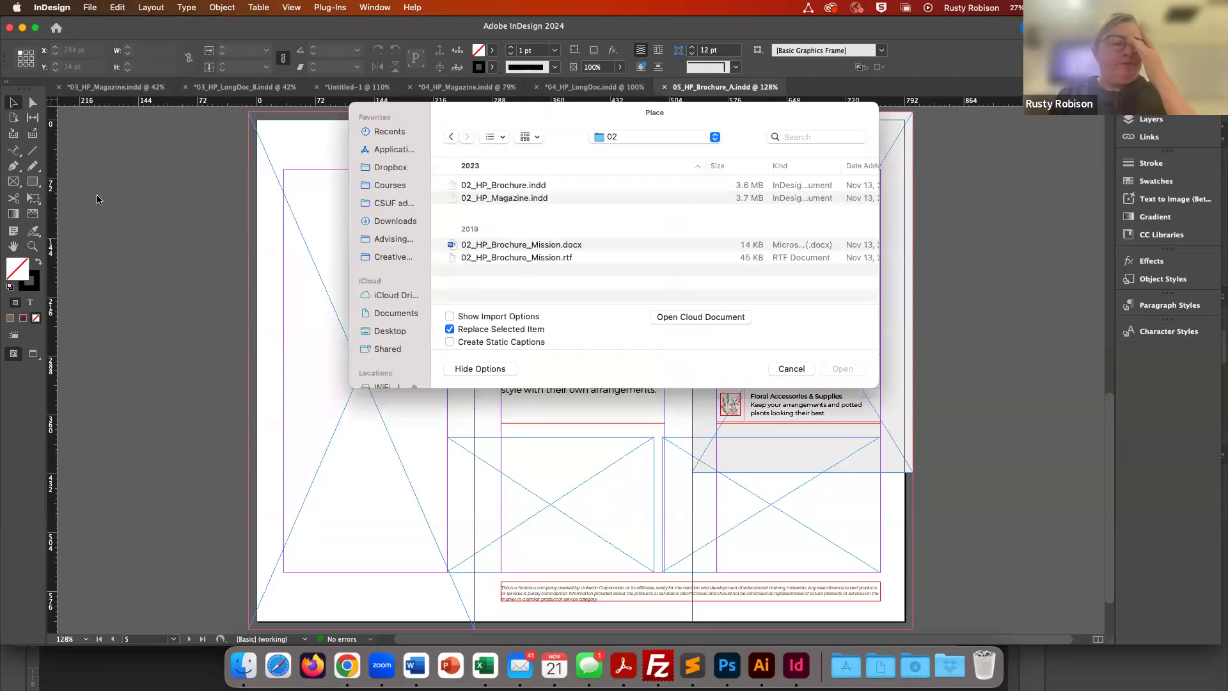
left_click(647, 138)
left_click(642, 154)
scroll(539, 267, "down", 5)
double_click(453, 293)
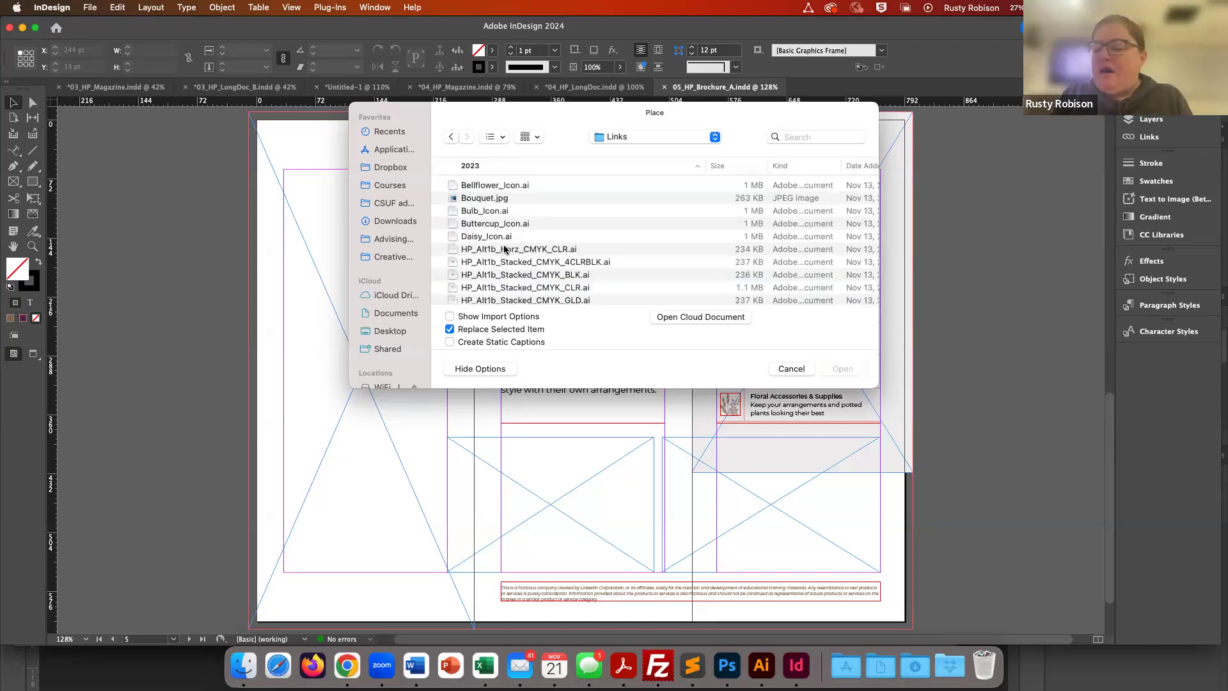
- Load KidInShop.jpg, PinkBouquet.jpg, ShopFlowers.jpg and Succulents.jpg from Links for placing
scroll(513, 259, "down", 10)
scroll(514, 258, "down", 8)
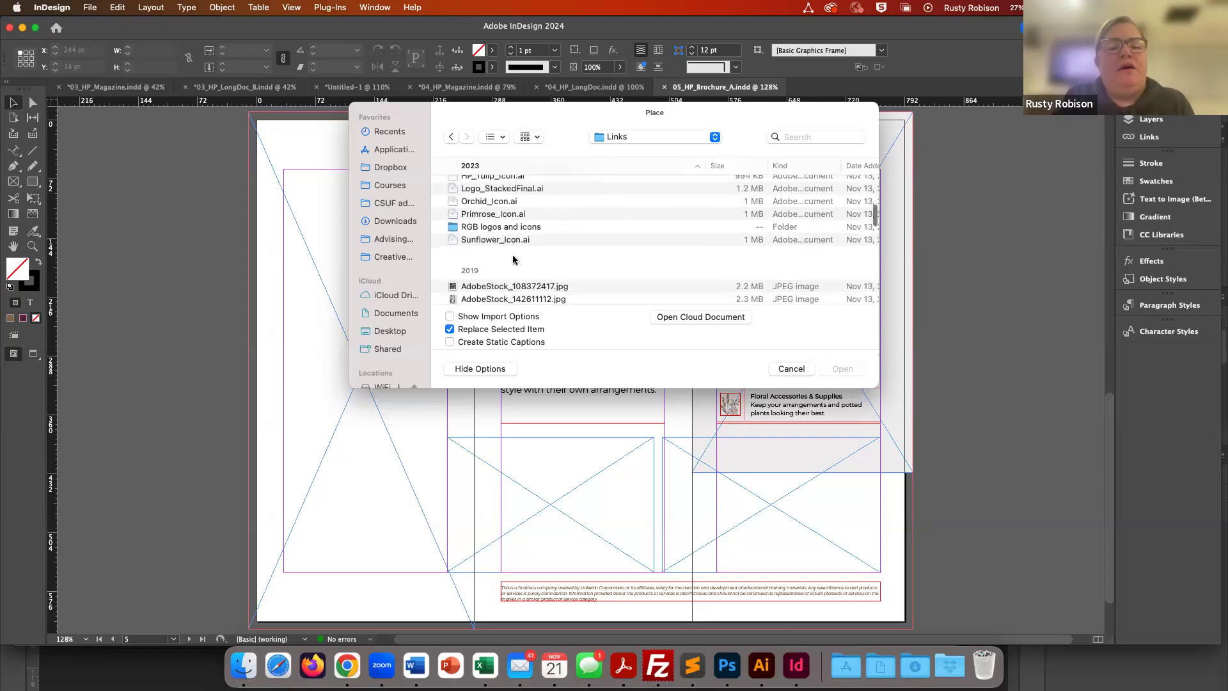
scroll(513, 258, "up", 5)
scroll(513, 258, "down", 3)
scroll(513, 258, "down", 6)
scroll(514, 258, "down", 5)
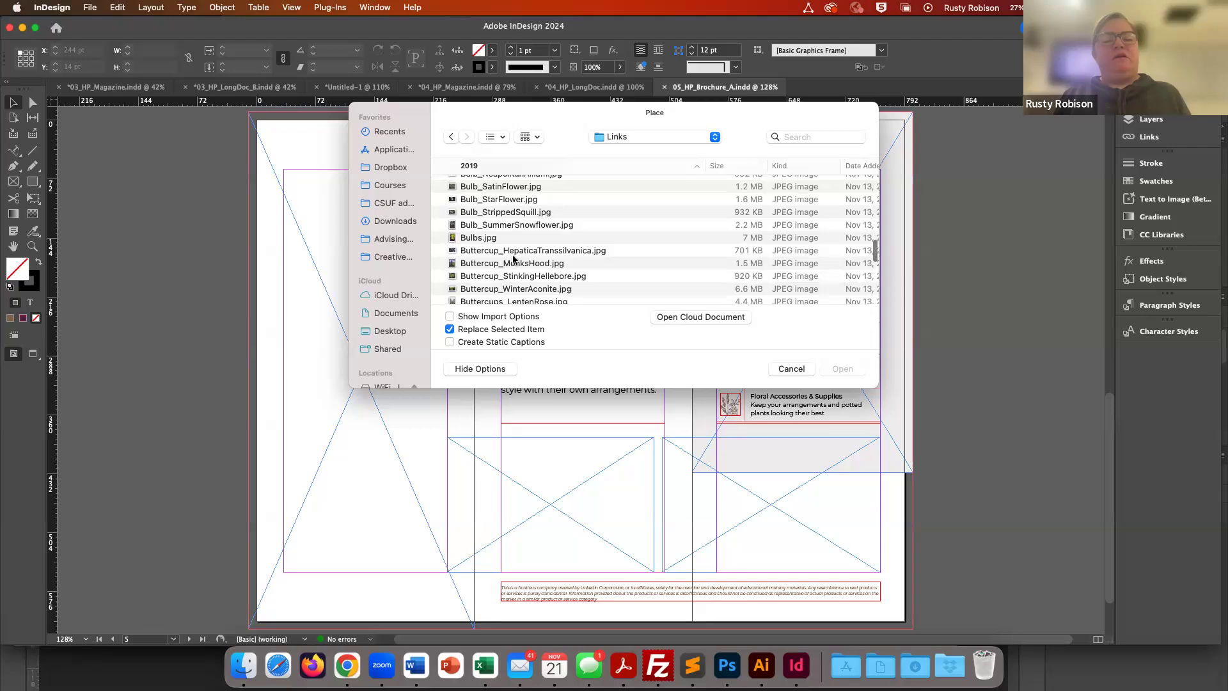
scroll(513, 259, "down", 1)
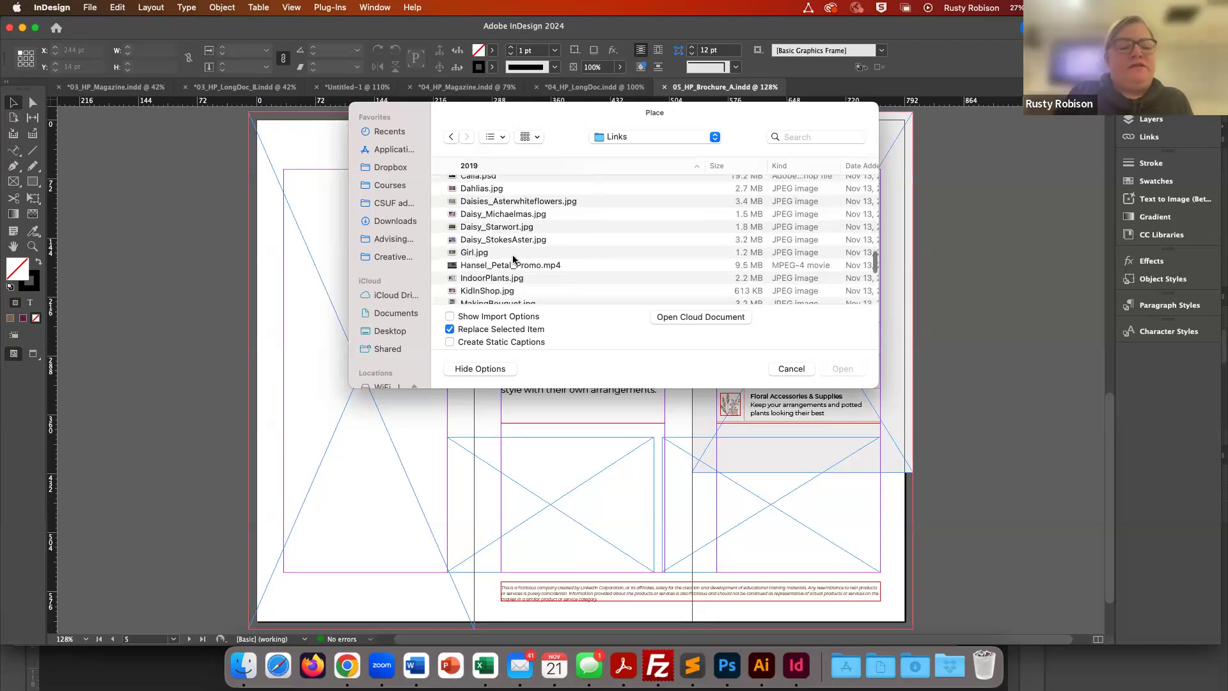
scroll(514, 259, "down", 2)
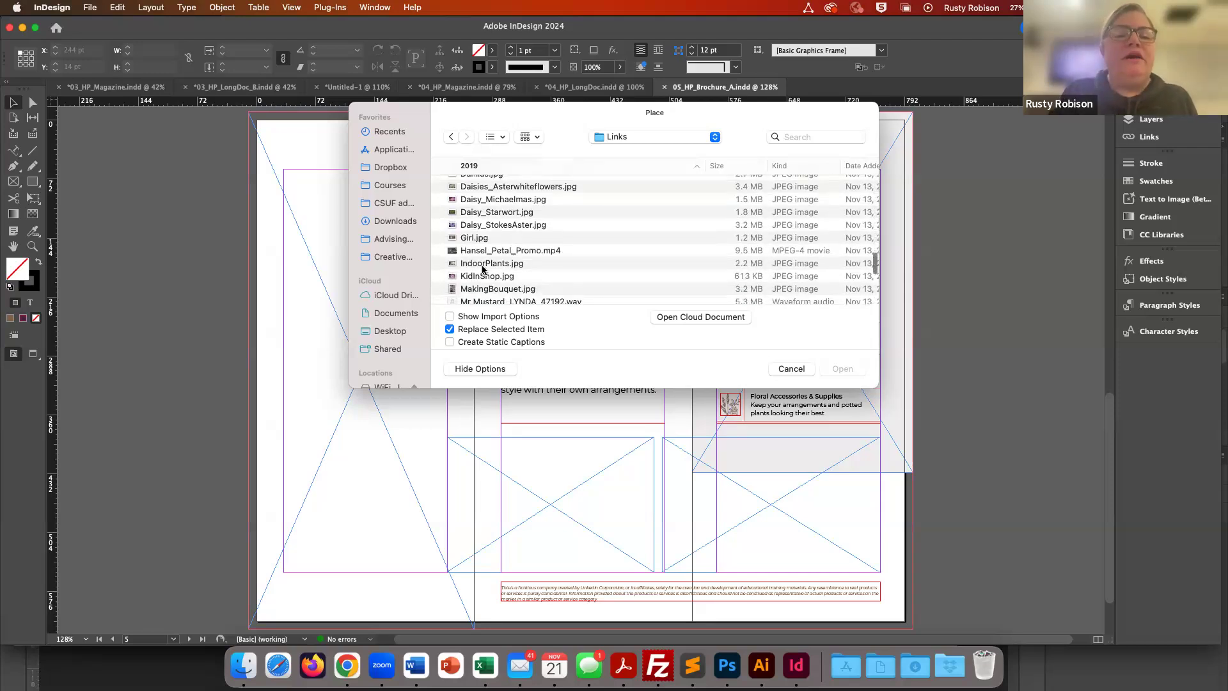
left_click(452, 277)
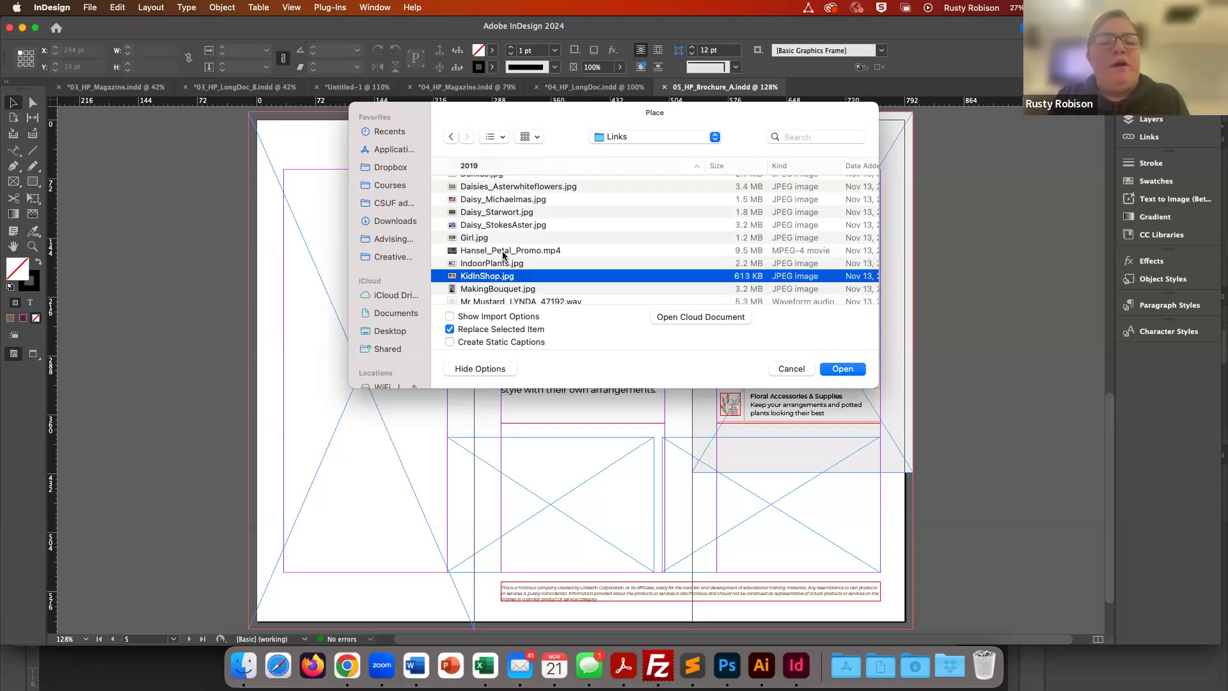
scroll(527, 237, "up", 5)
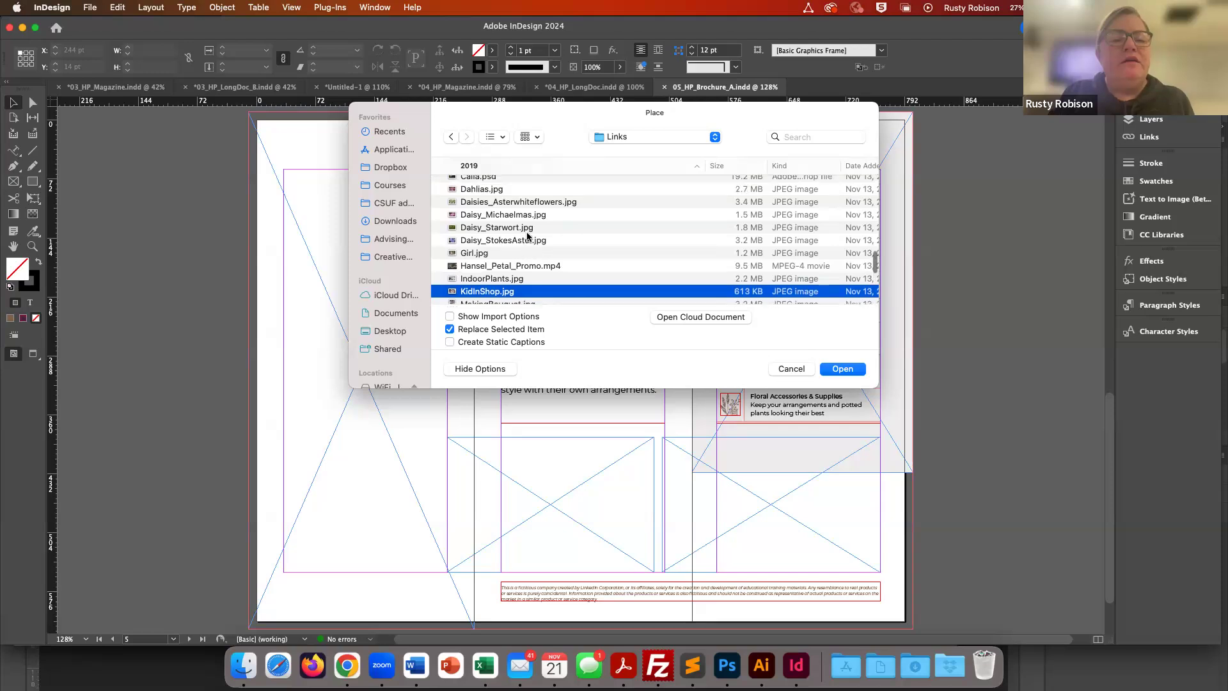
scroll(527, 237, "down", 3)
scroll(527, 237, "down", 10)
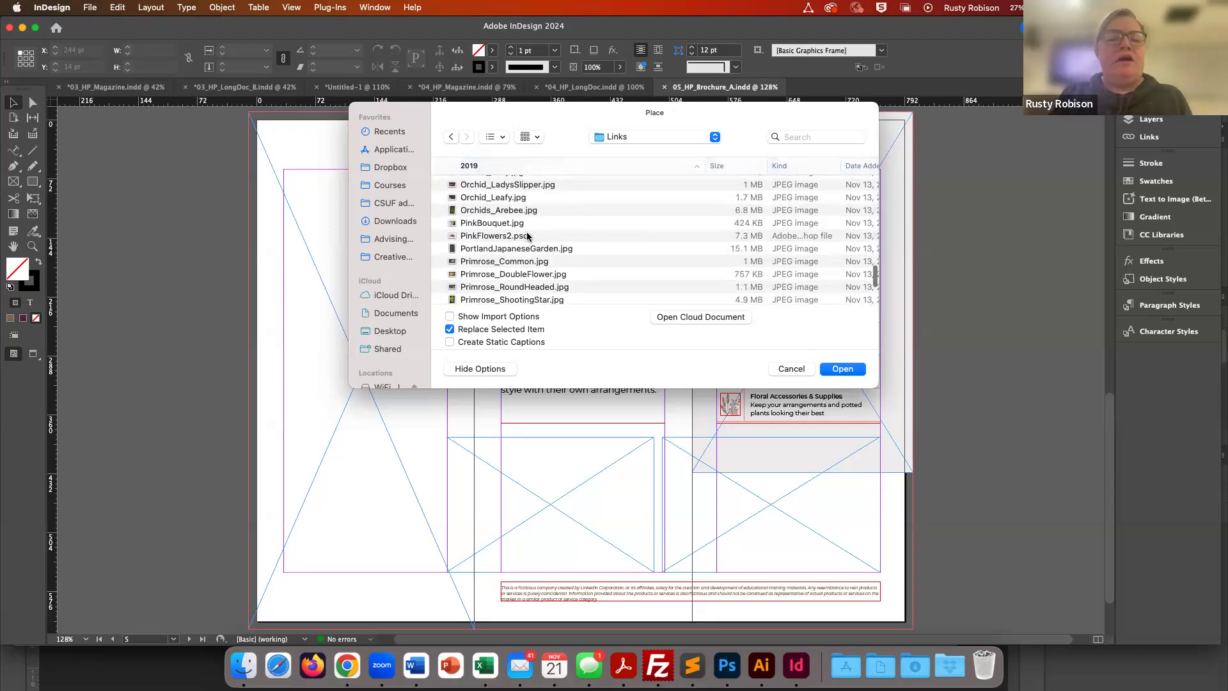
left_click(457, 225)
scroll(507, 233, "up", 2)
scroll(507, 233, "down", 2)
scroll(506, 233, "up", 3)
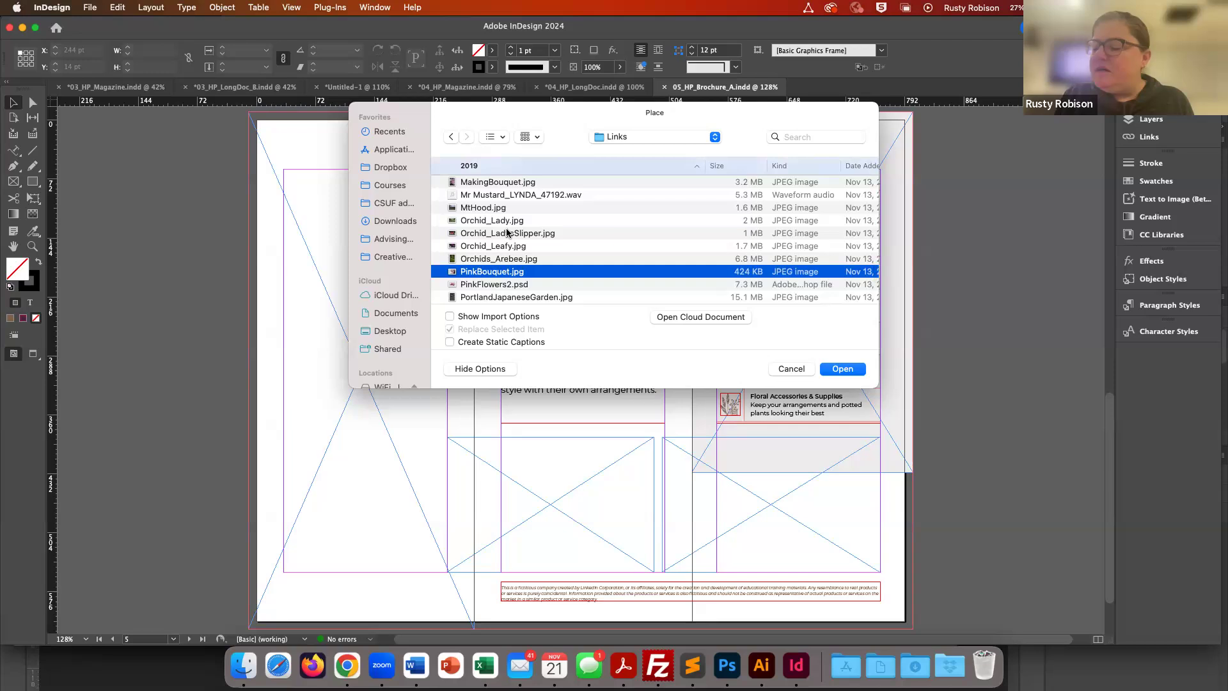
scroll(507, 233, "down", 10)
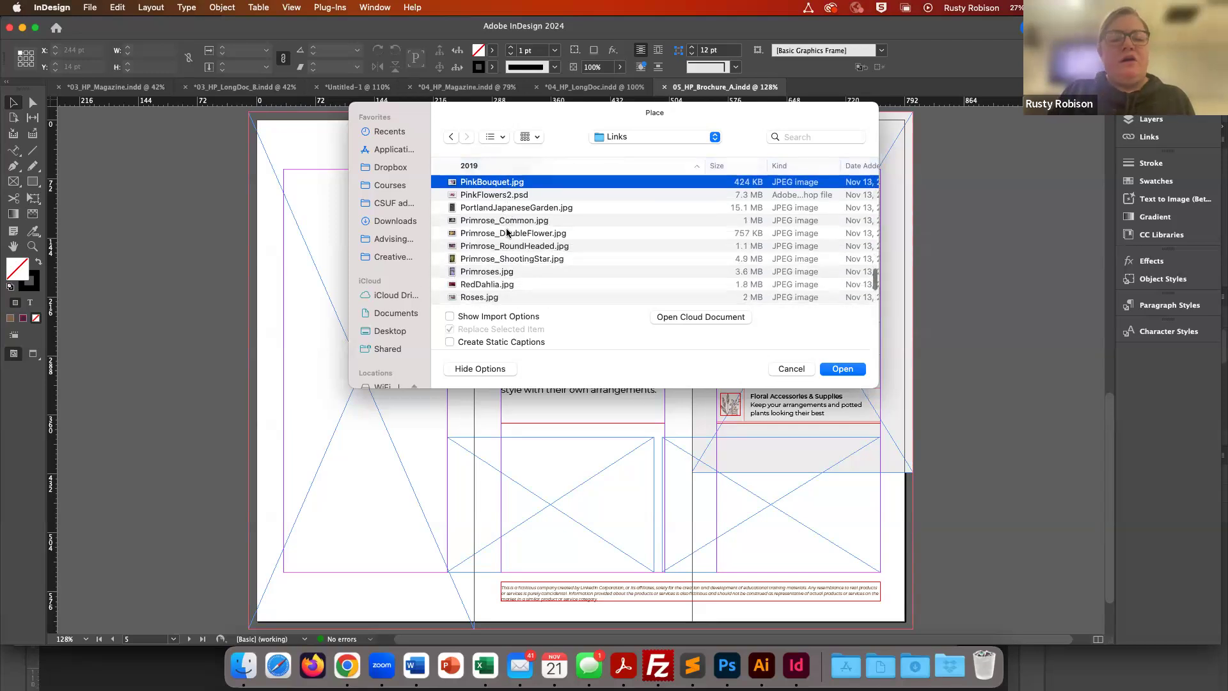
scroll(507, 233, "down", 1)
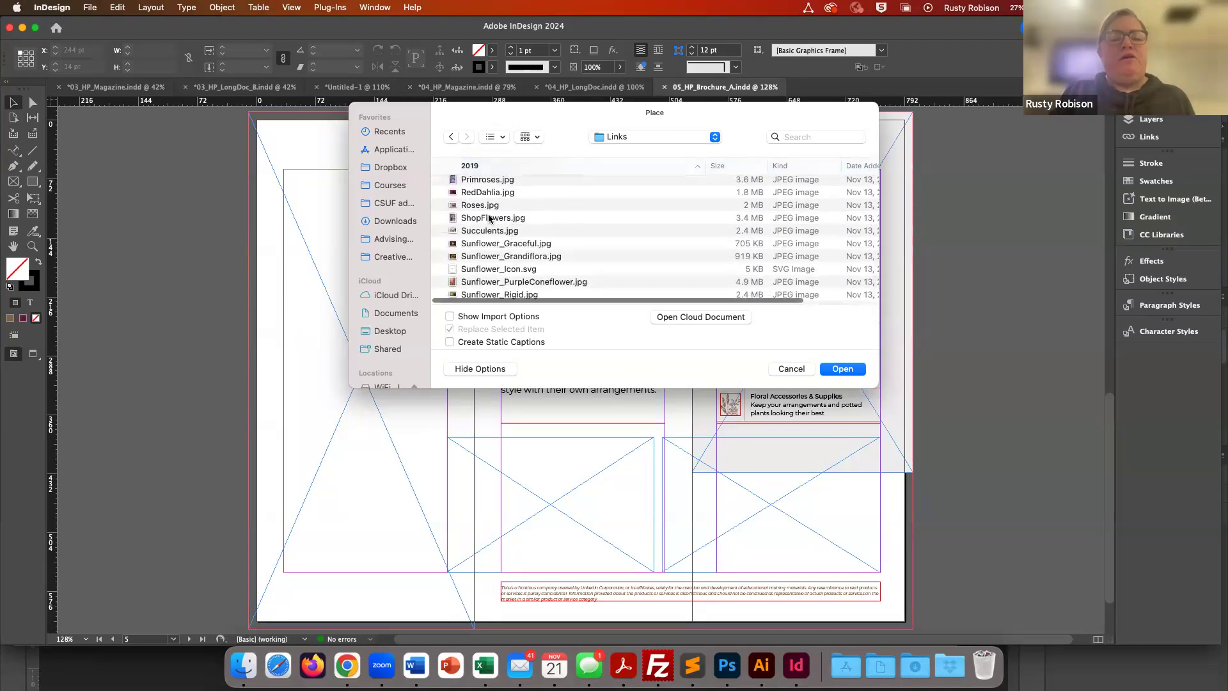
left_click(451, 218)
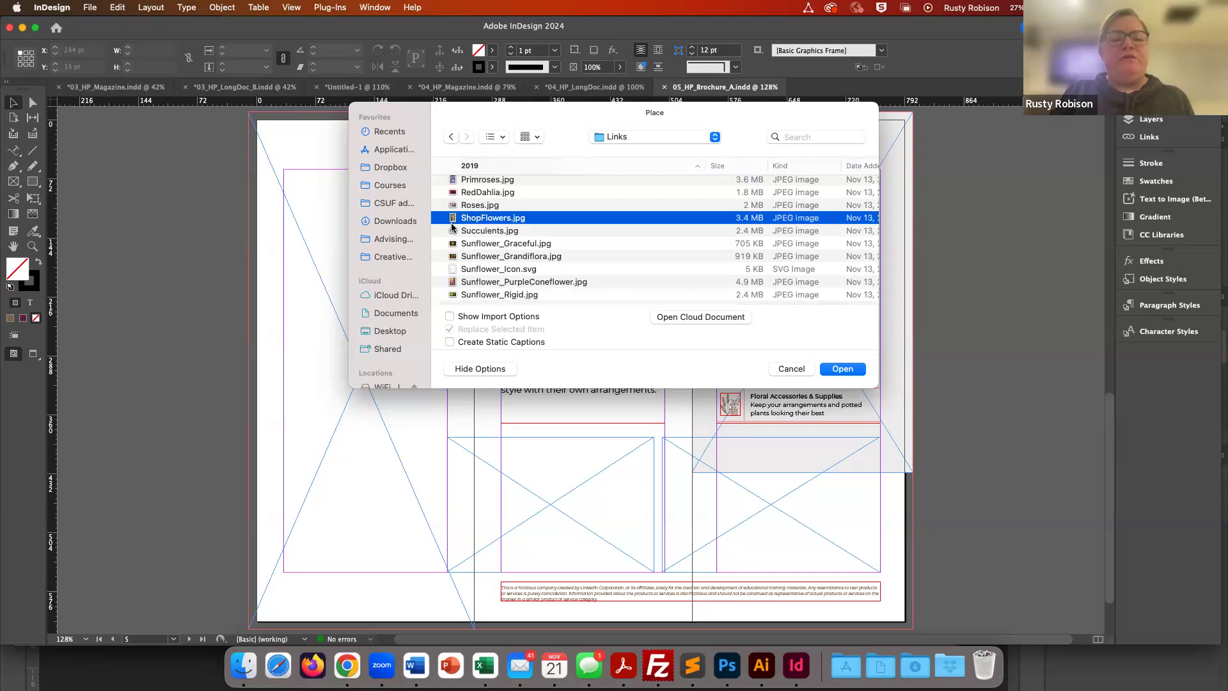
left_click(452, 233, "shift")
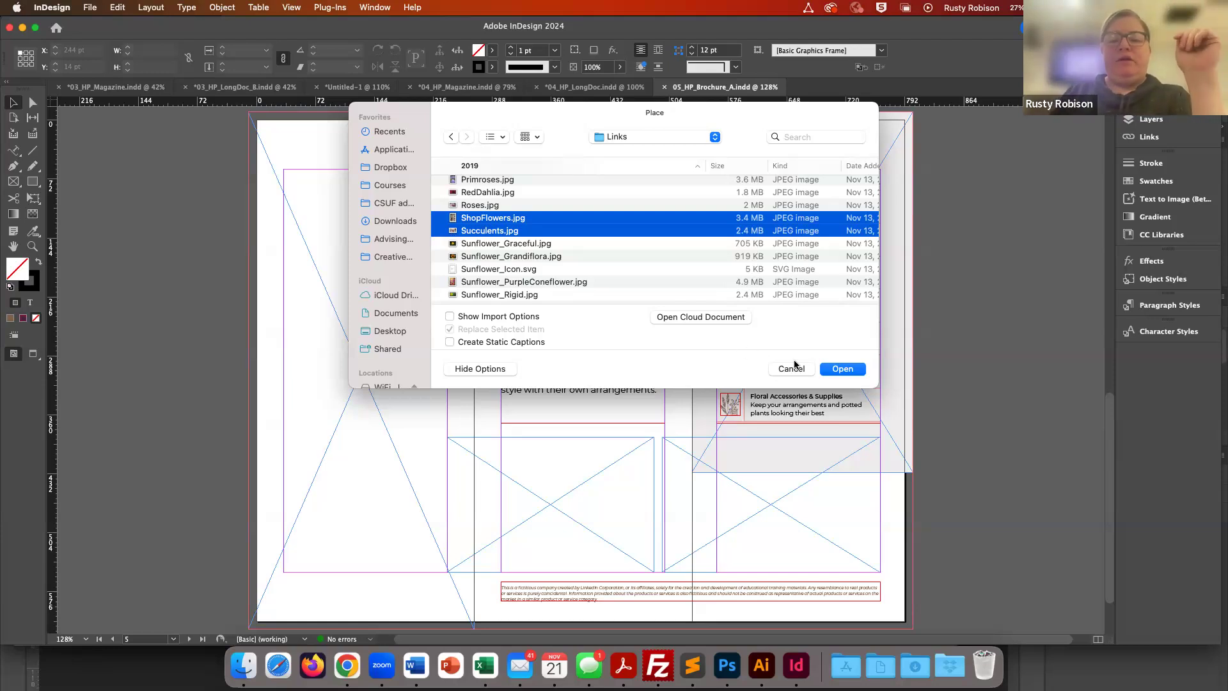
left_click(841, 370)
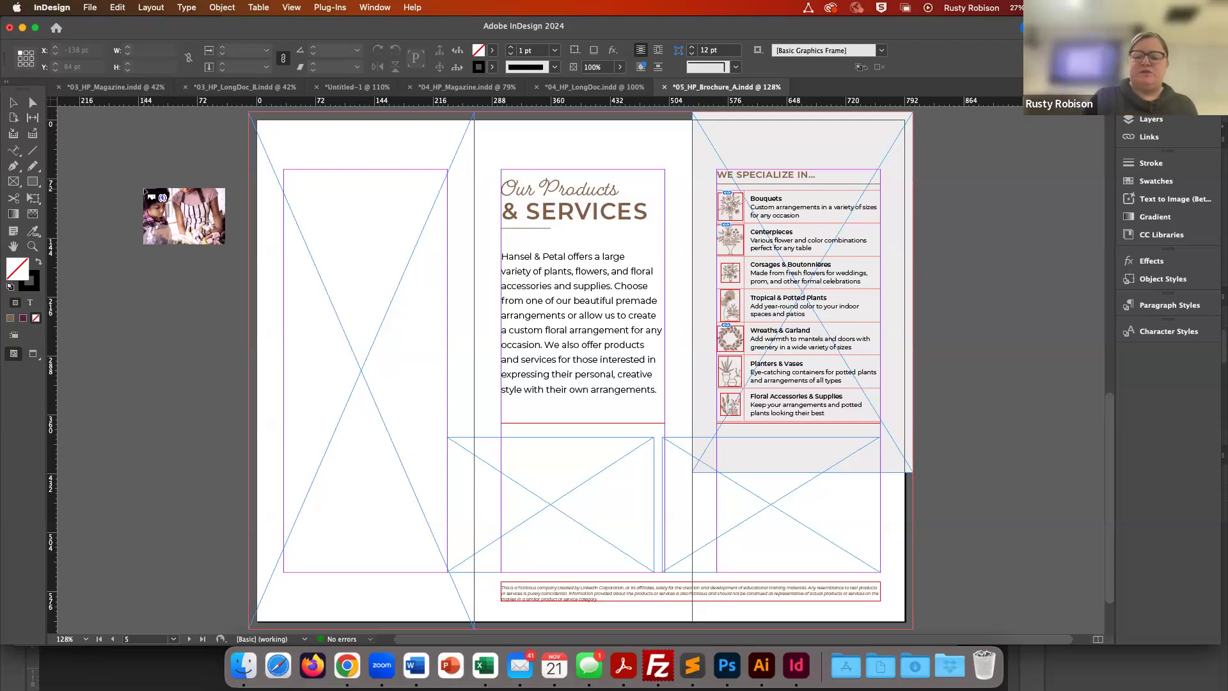
- Cycle through the loaded images and place Succulents.jpg across the brochure's left panel
key("Right")
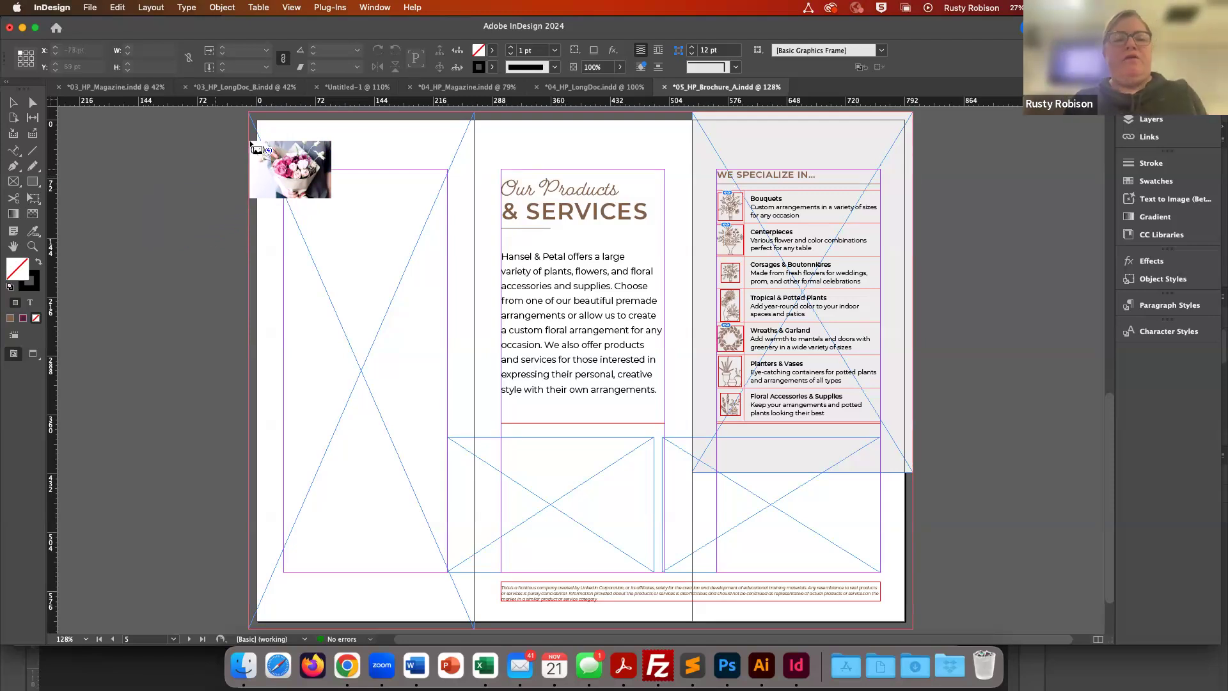
key("Right")
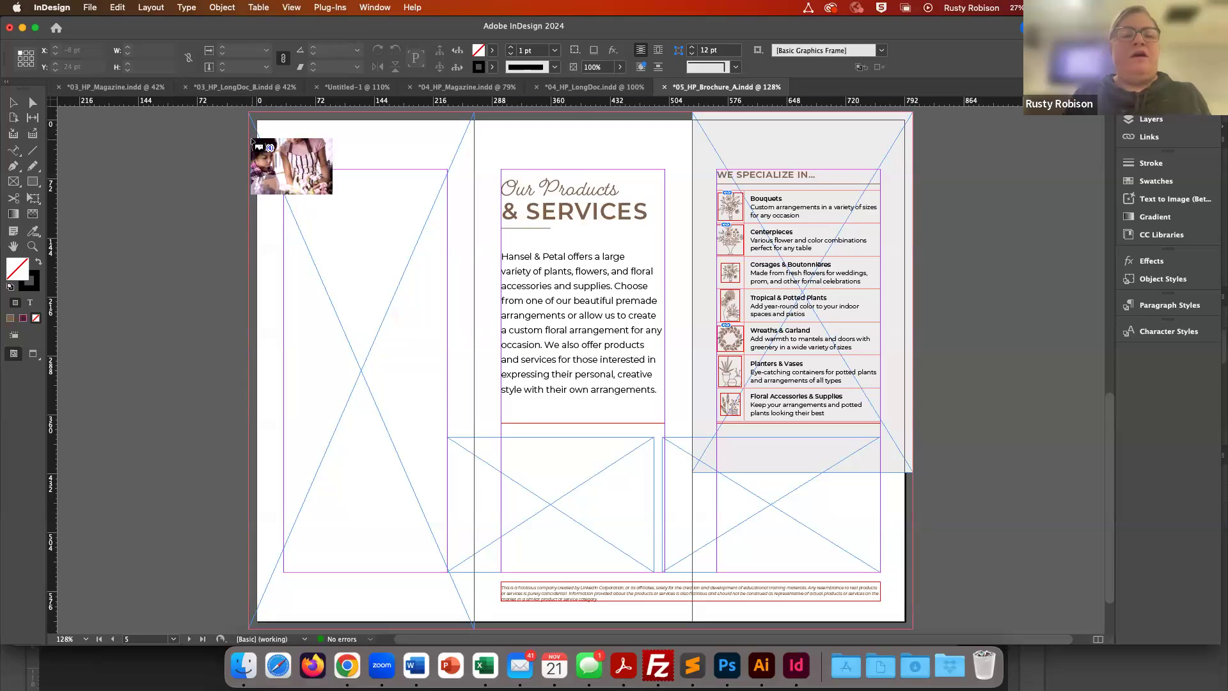
key("Right")
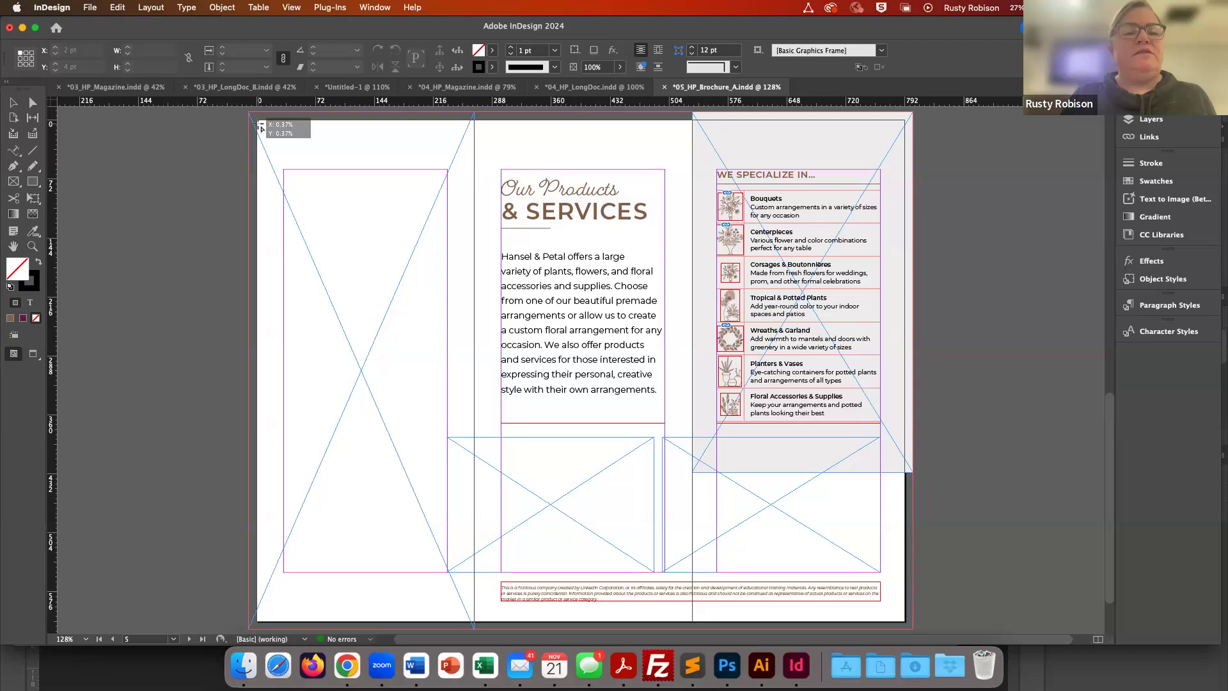
left_click(259, 127)
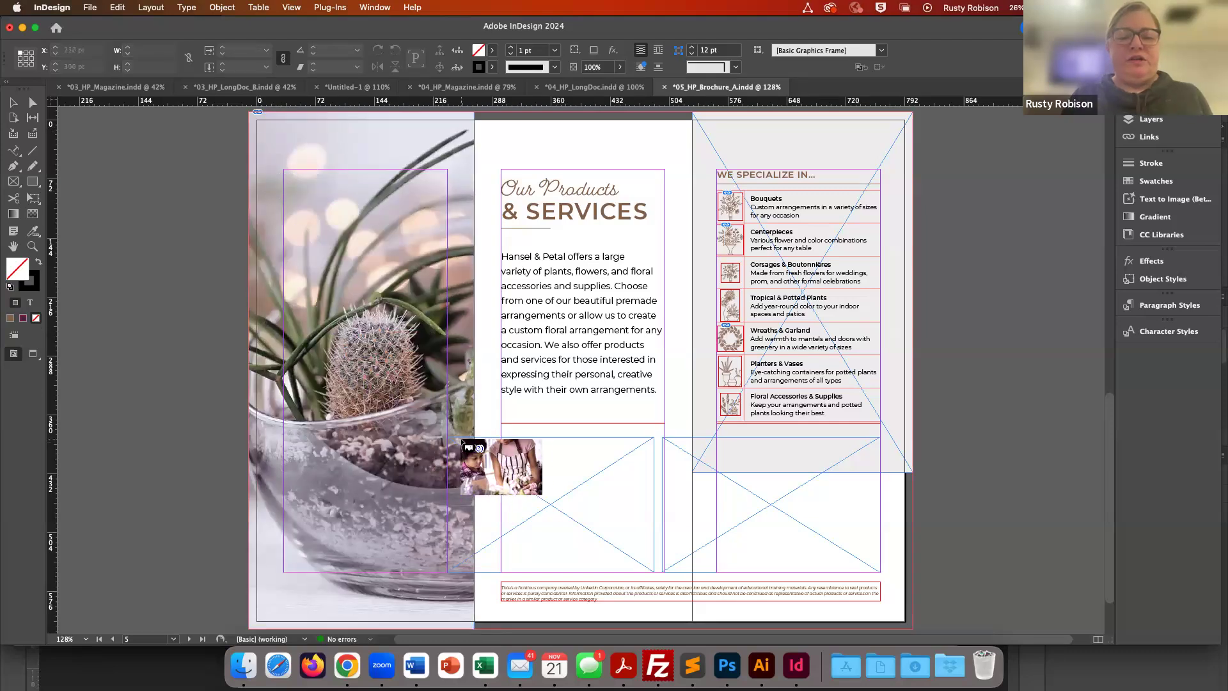
- Place the kid-in-shop image in the lower middle frame and the pink bouquet in the lower right frame
left_click_drag(484, 439, 484, 440)
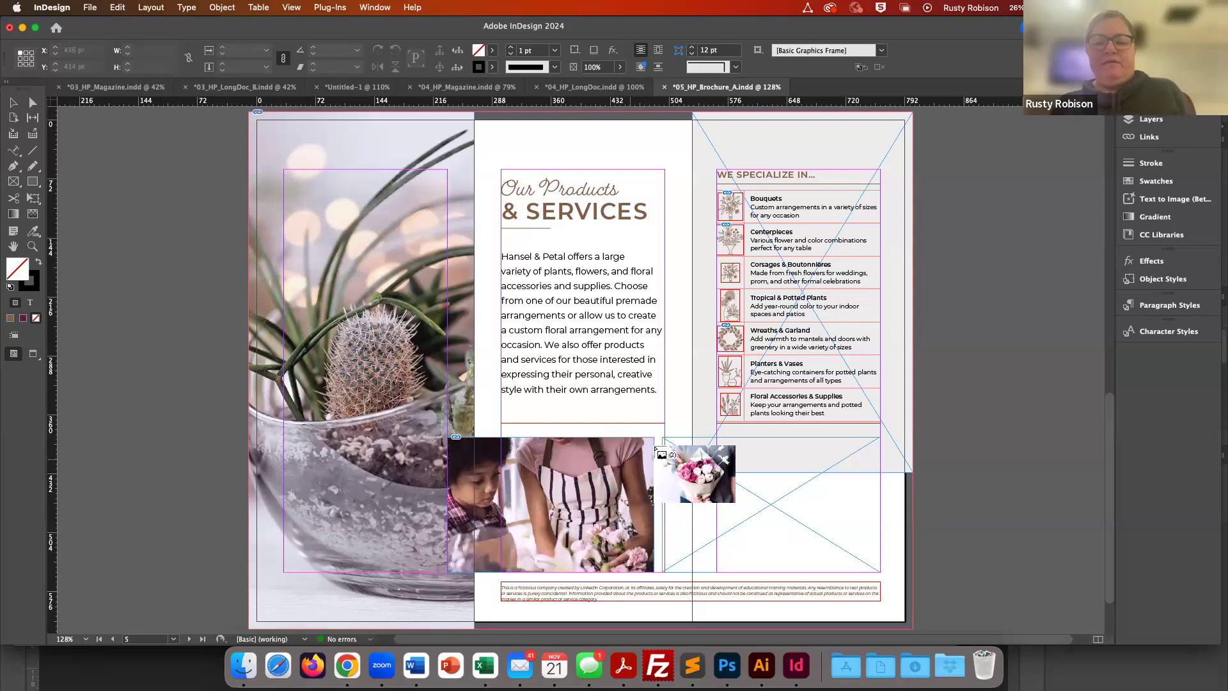
left_click_drag(669, 442, 669, 441)
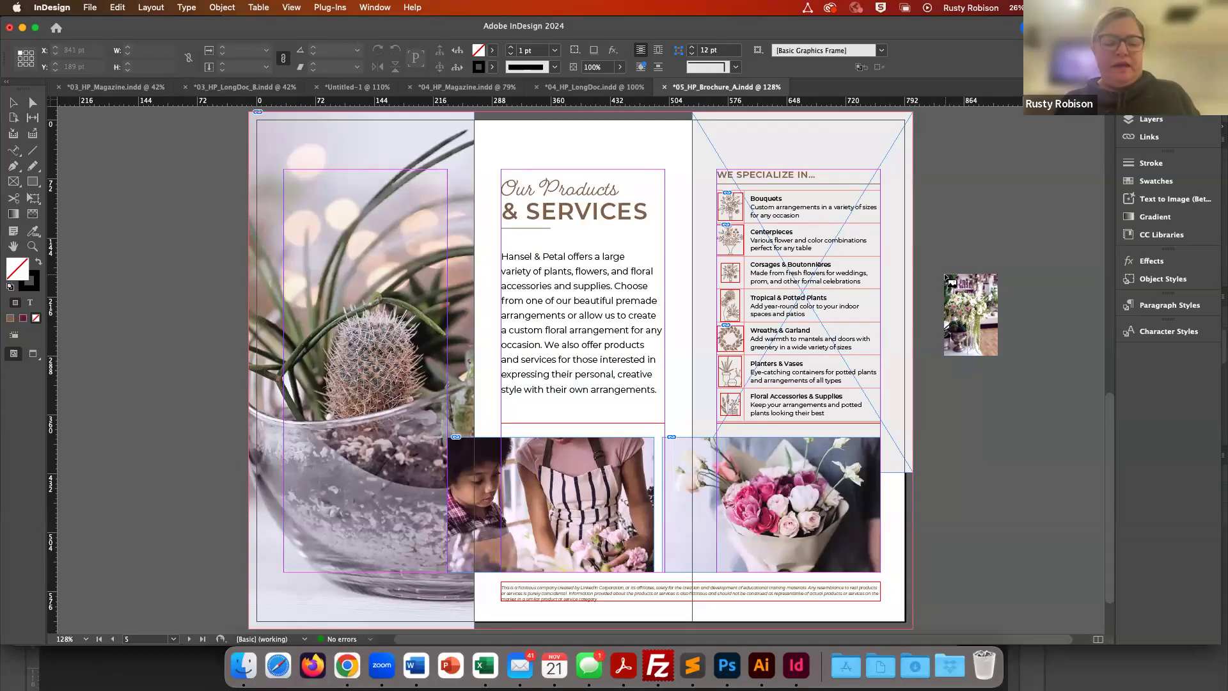
key("Escape")
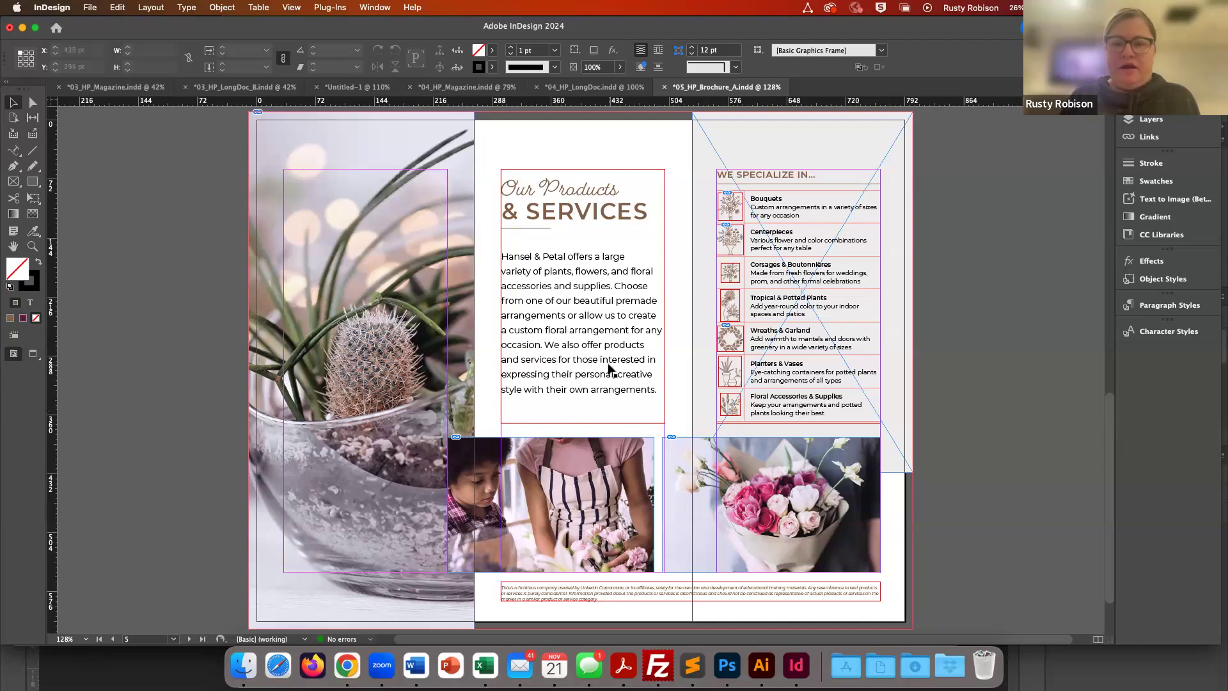
scroll(658, 414, "down", 2)
scroll(658, 414, "up", 15)
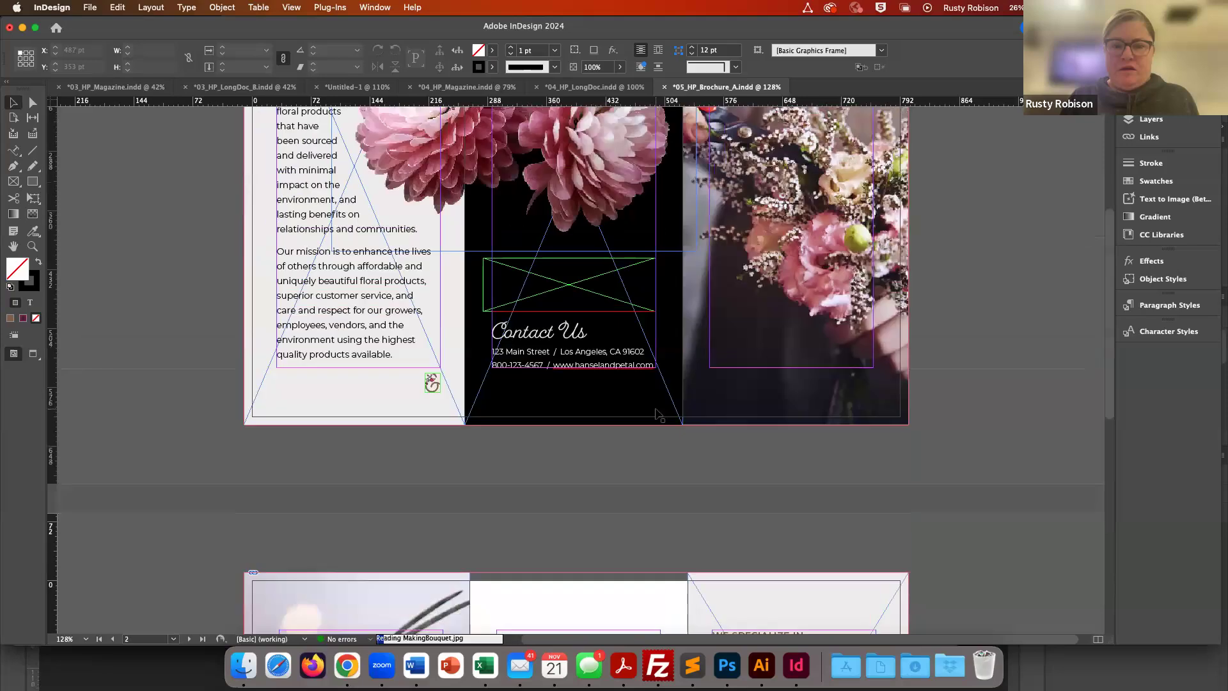
scroll(658, 414, "down", 5)
scroll(658, 414, "up", 3)
scroll(658, 414, "down", 3)
scroll(657, 414, "down", 15)
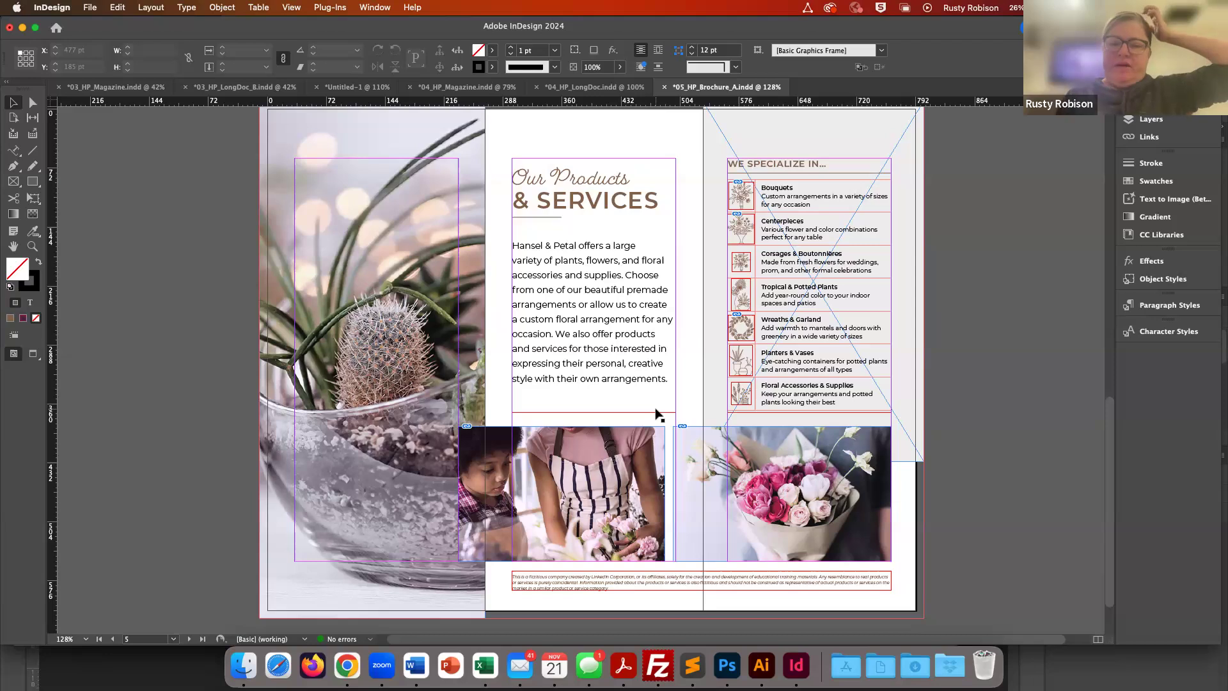
scroll(658, 414, "up", 15)
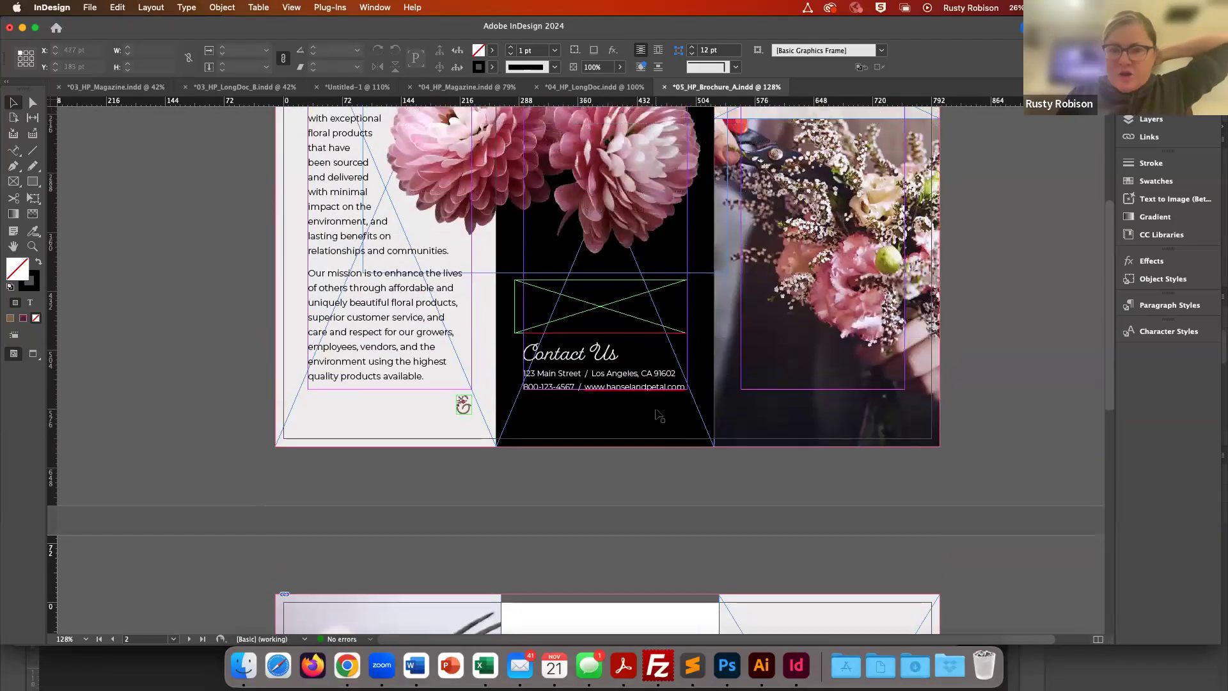
scroll(658, 414, "up", 5)
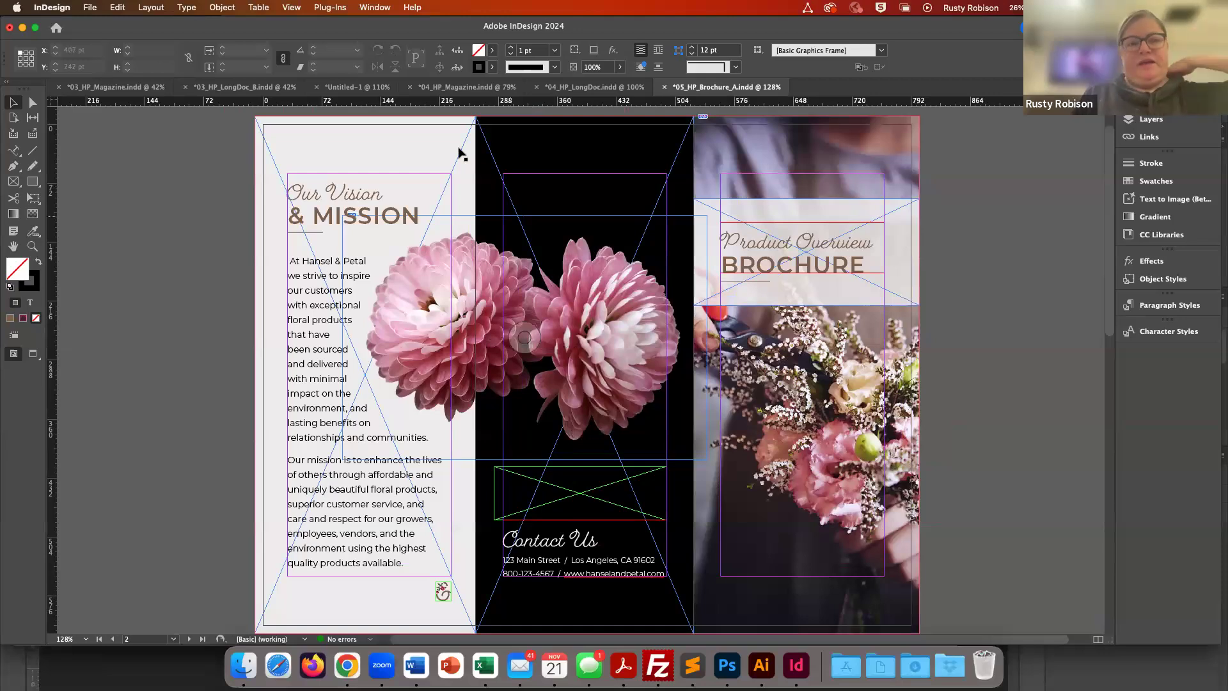
- Open the Place dialog and return to the Links folder of the exercise files
left_click(90, 8)
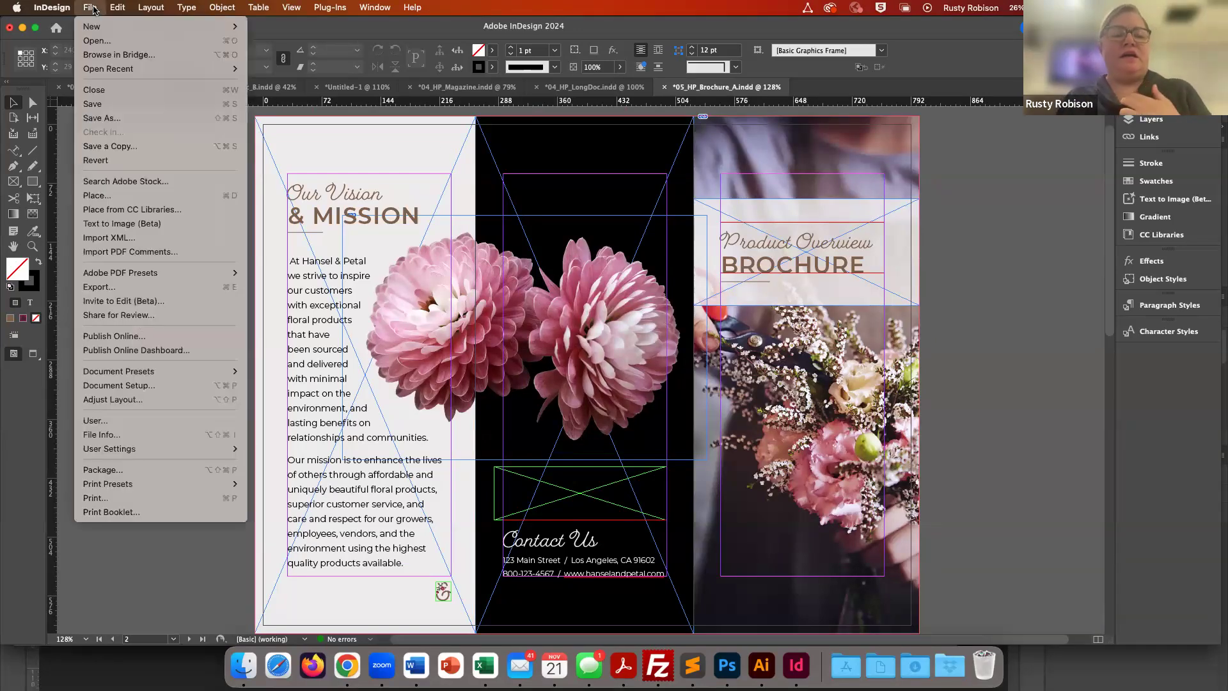
left_click(97, 199)
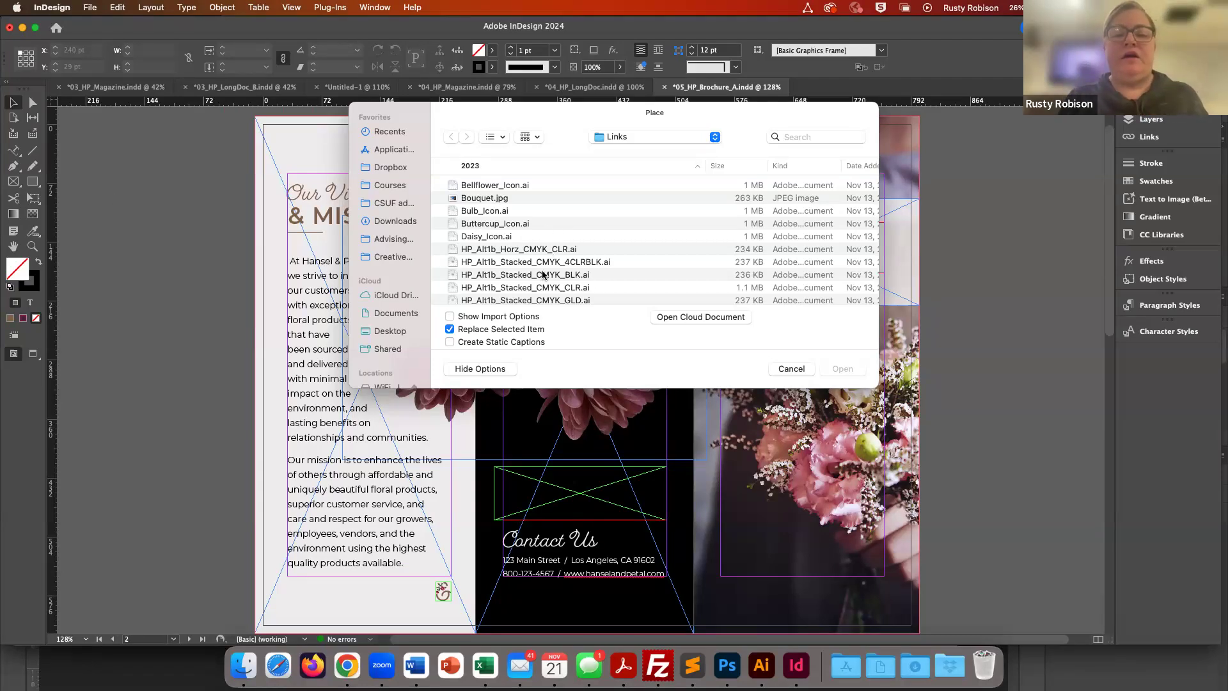
left_click(631, 136)
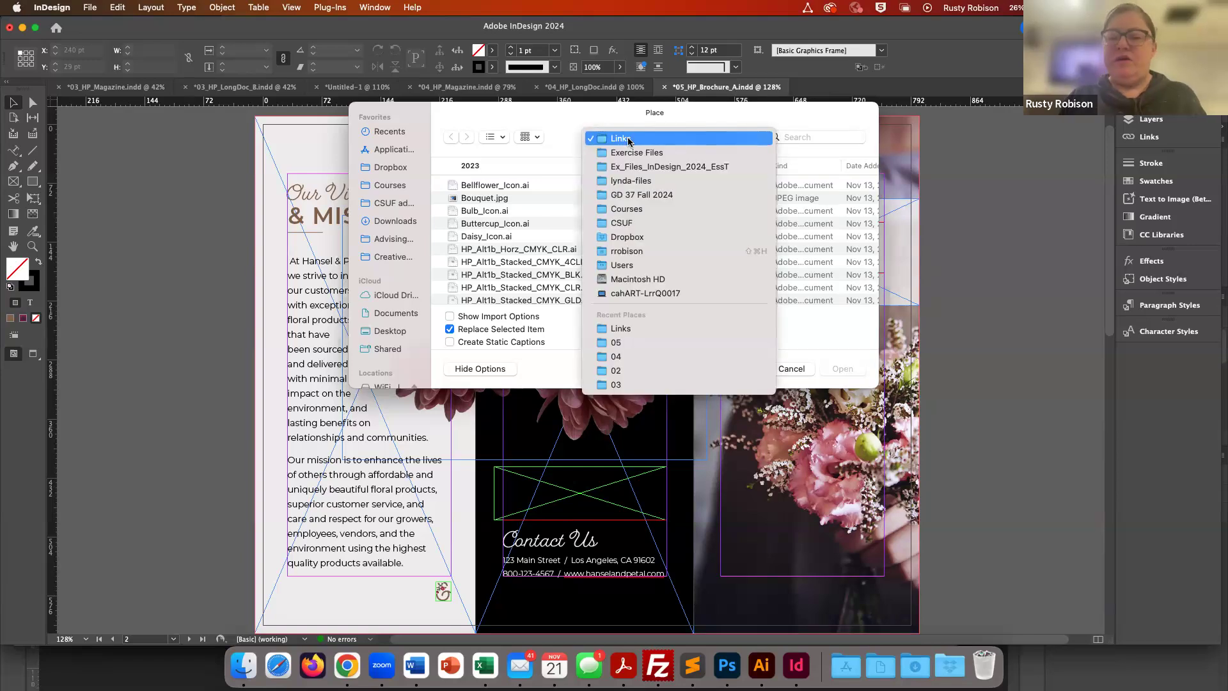
left_click(630, 152)
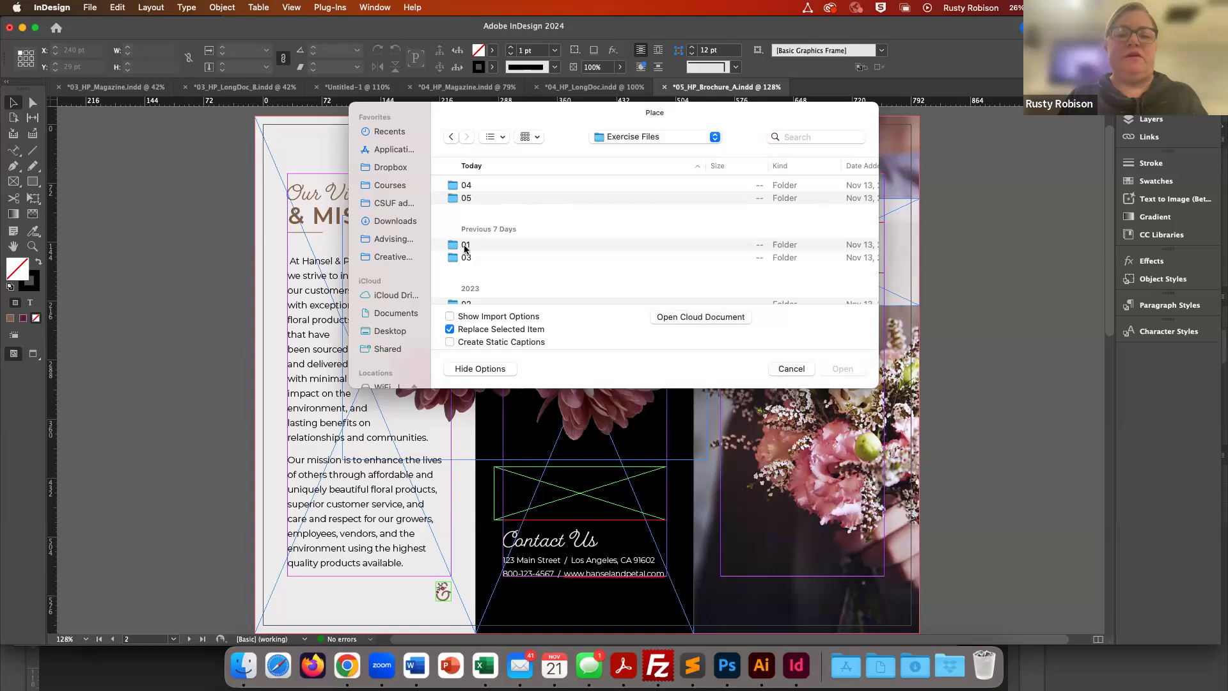
left_click(452, 201)
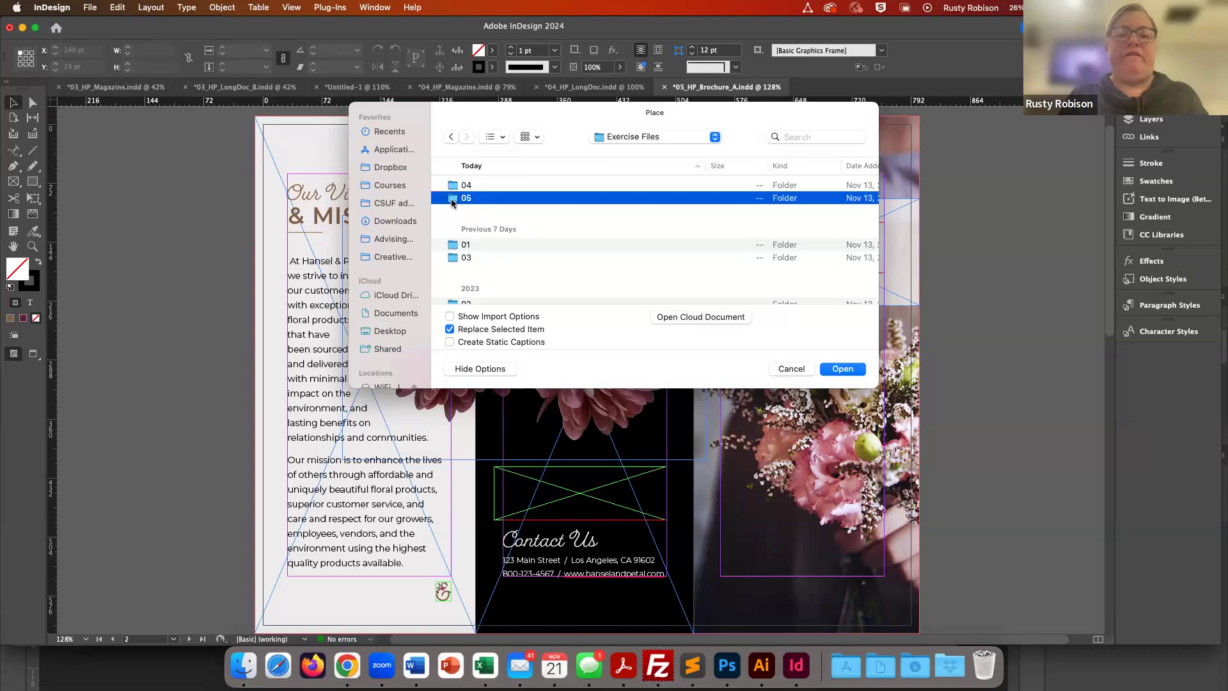
double_click(453, 200)
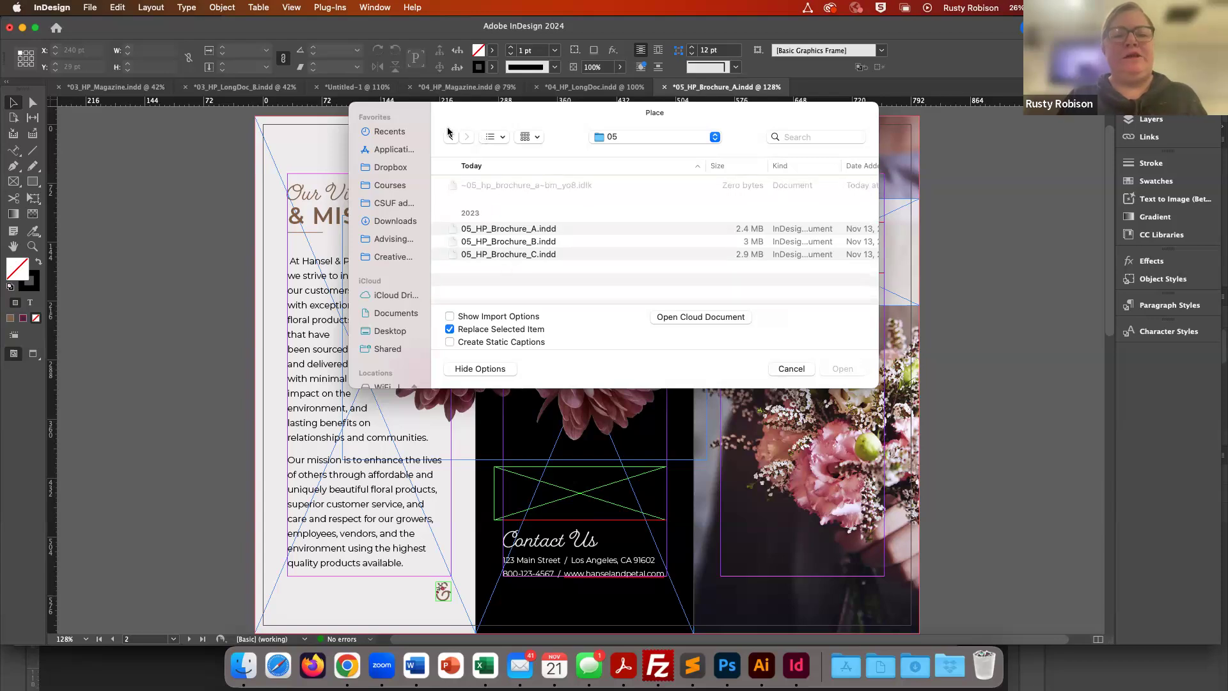
left_click(627, 137)
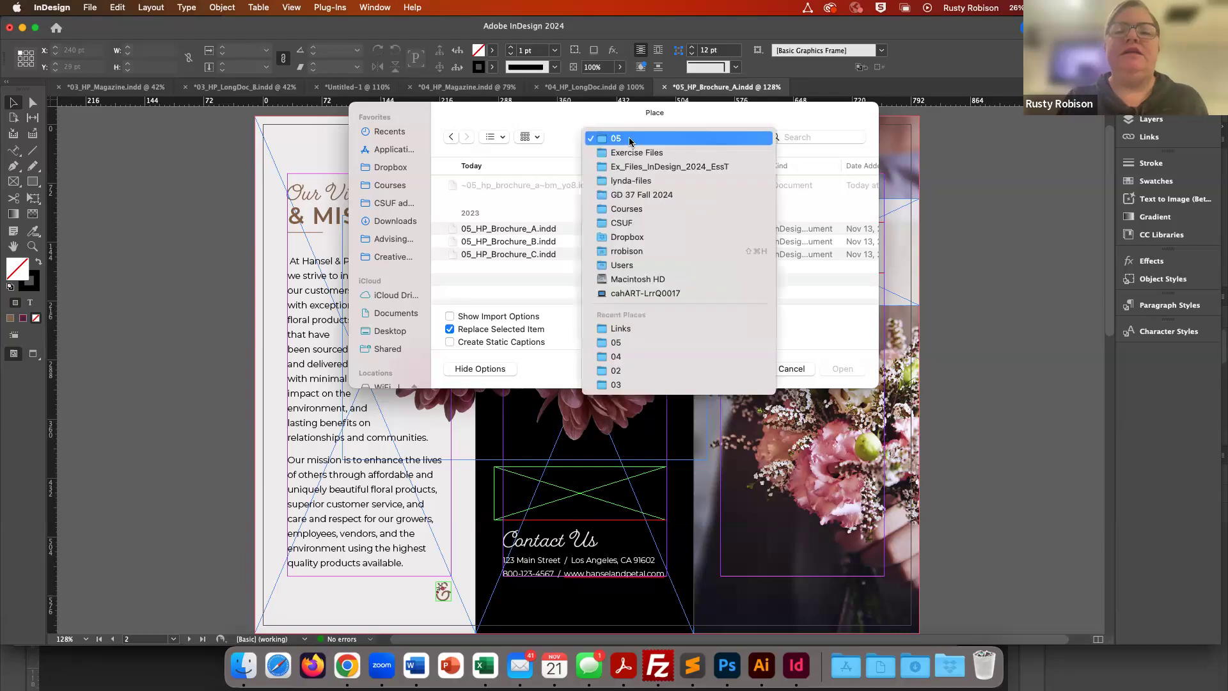
left_click(625, 154)
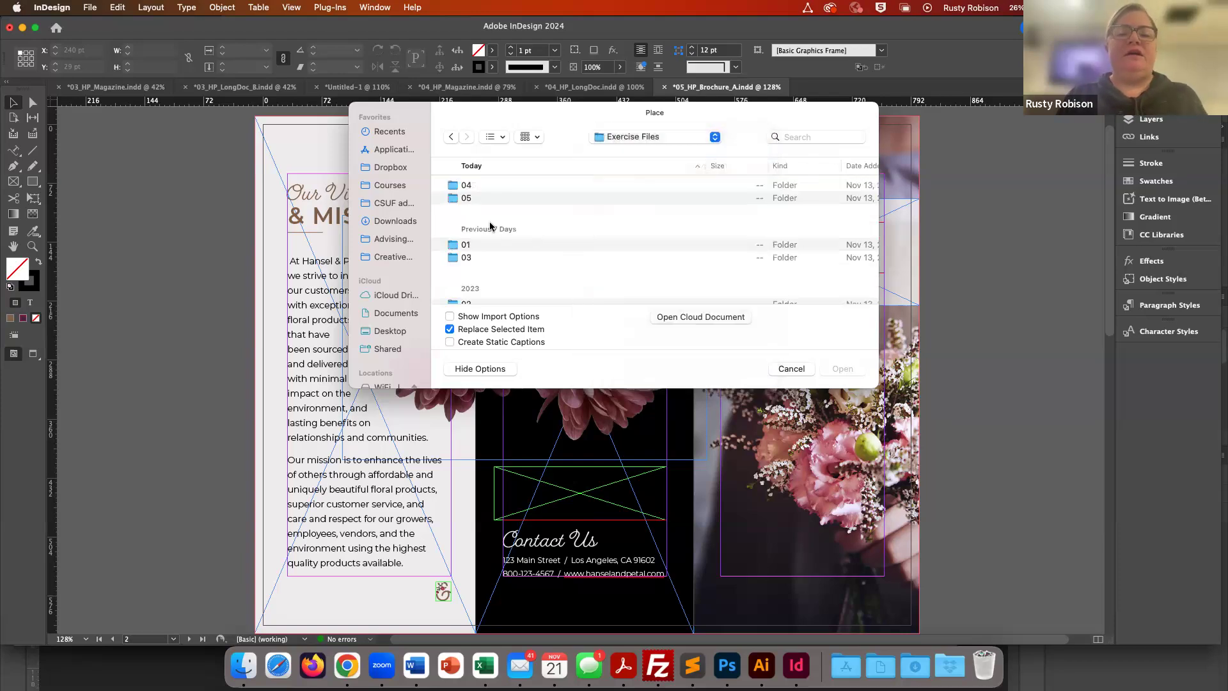
scroll(491, 262, "down", 5)
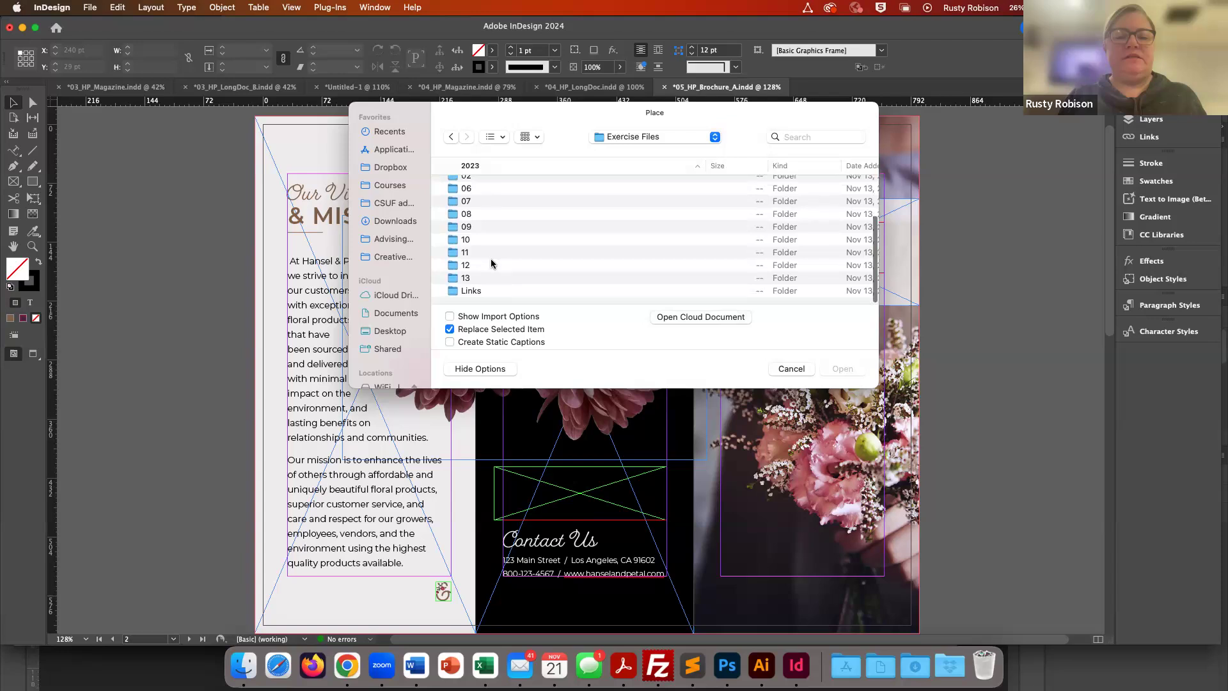
double_click(455, 292)
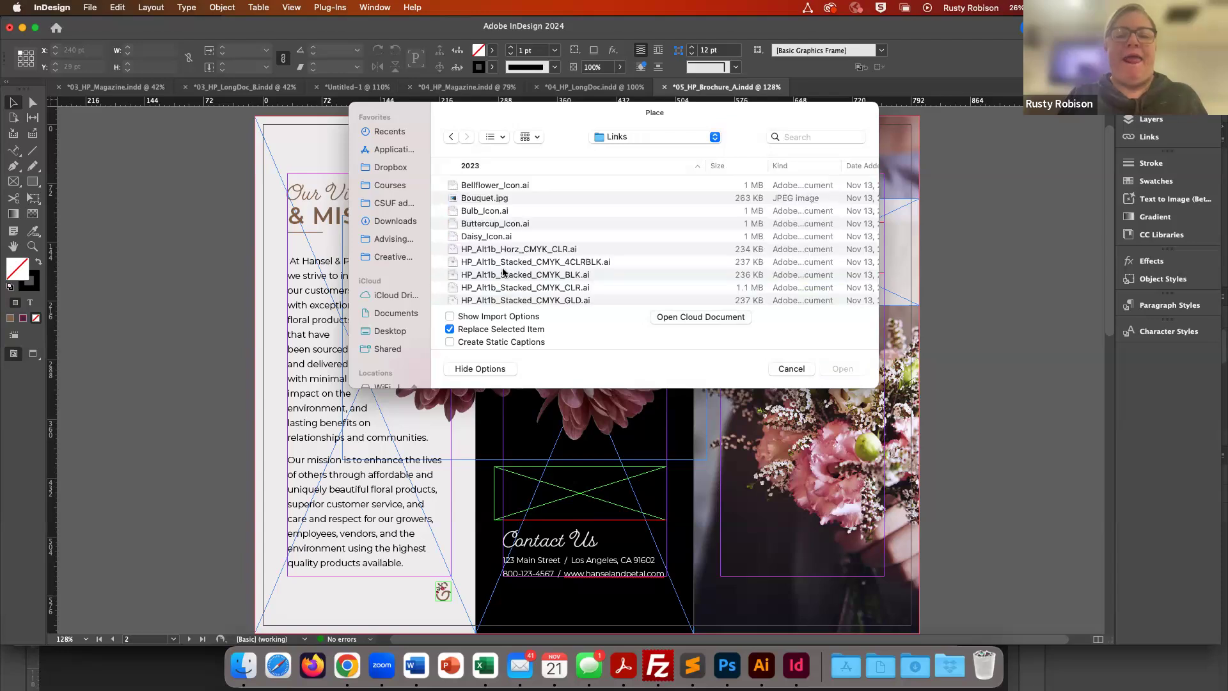
- Select HP_Logos.ai in Links and open it with Show Import Options turned on
scroll(513, 268, "down", 5)
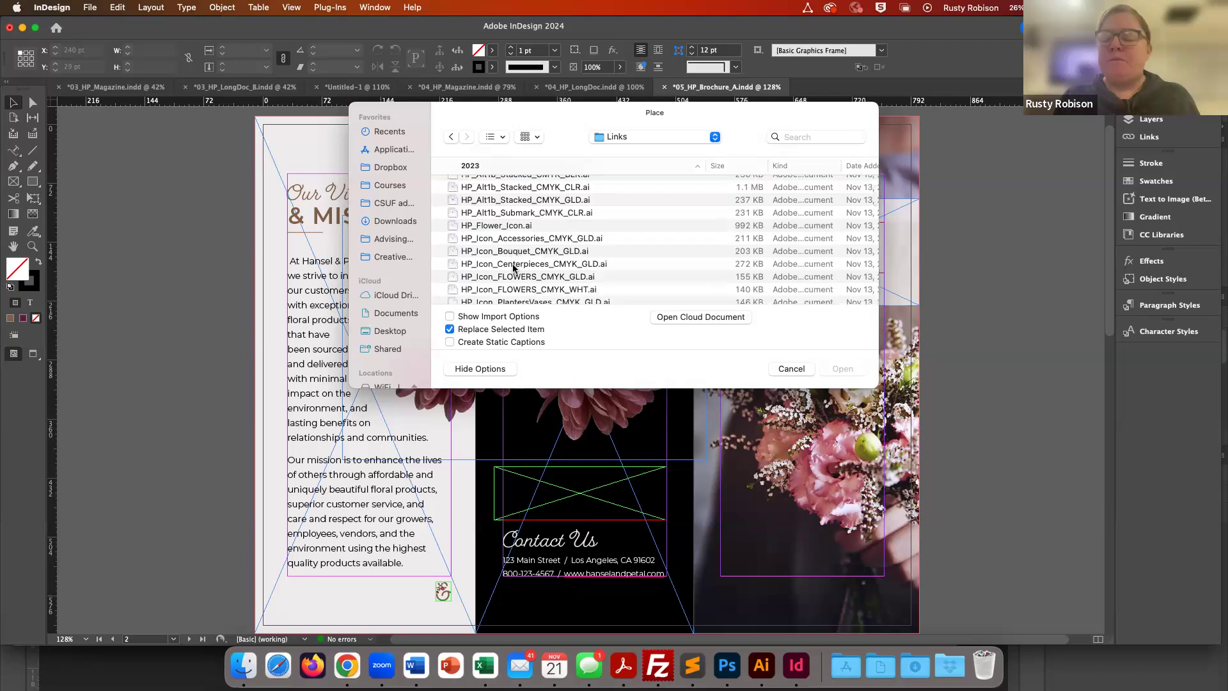
scroll(513, 267, "down", 6)
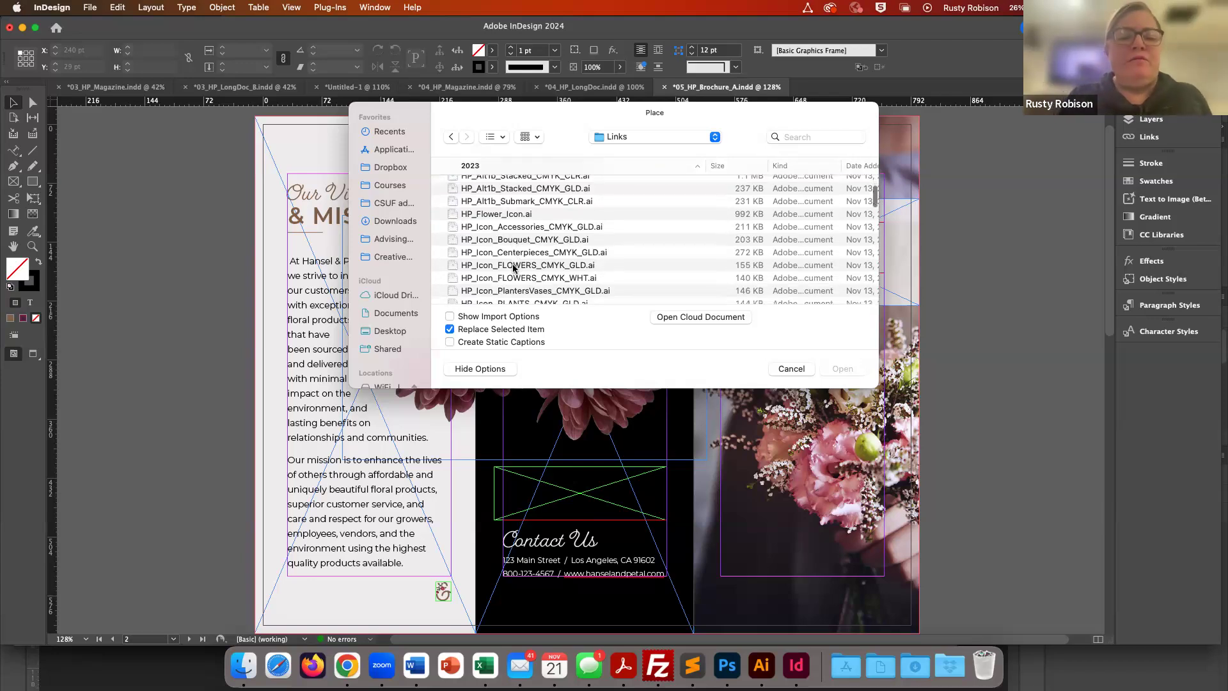
scroll(513, 268, "down", 2)
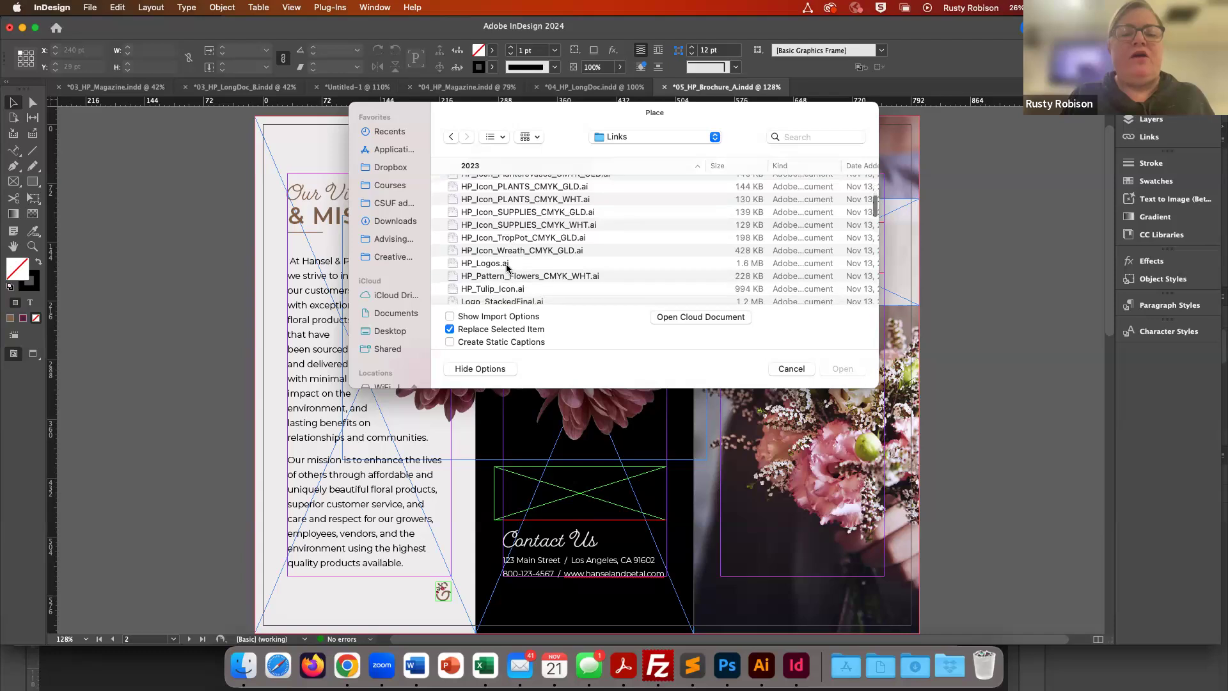
left_click(453, 265)
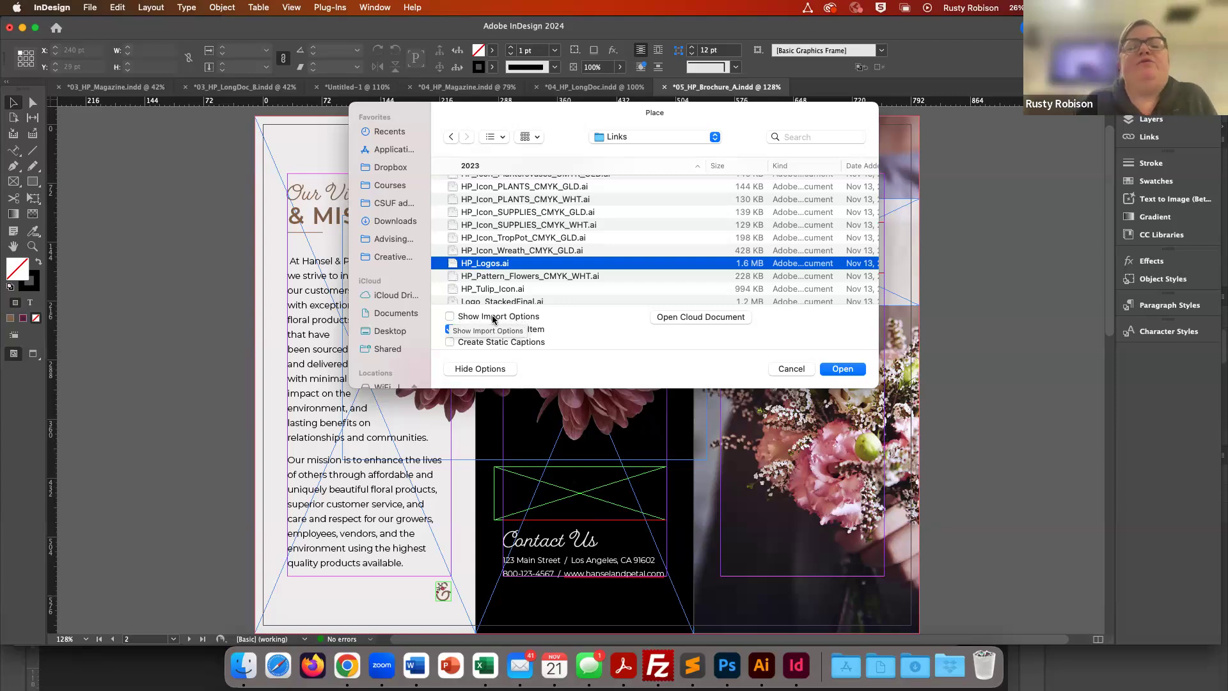
left_click(450, 317)
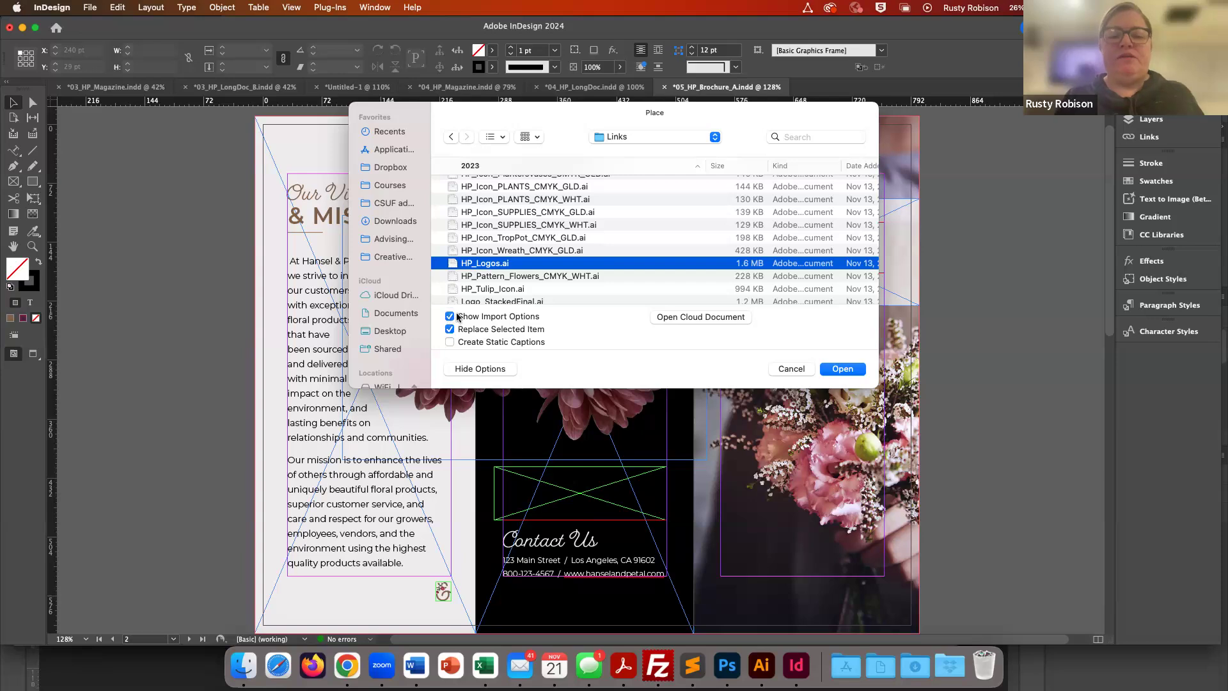
left_click(842, 369)
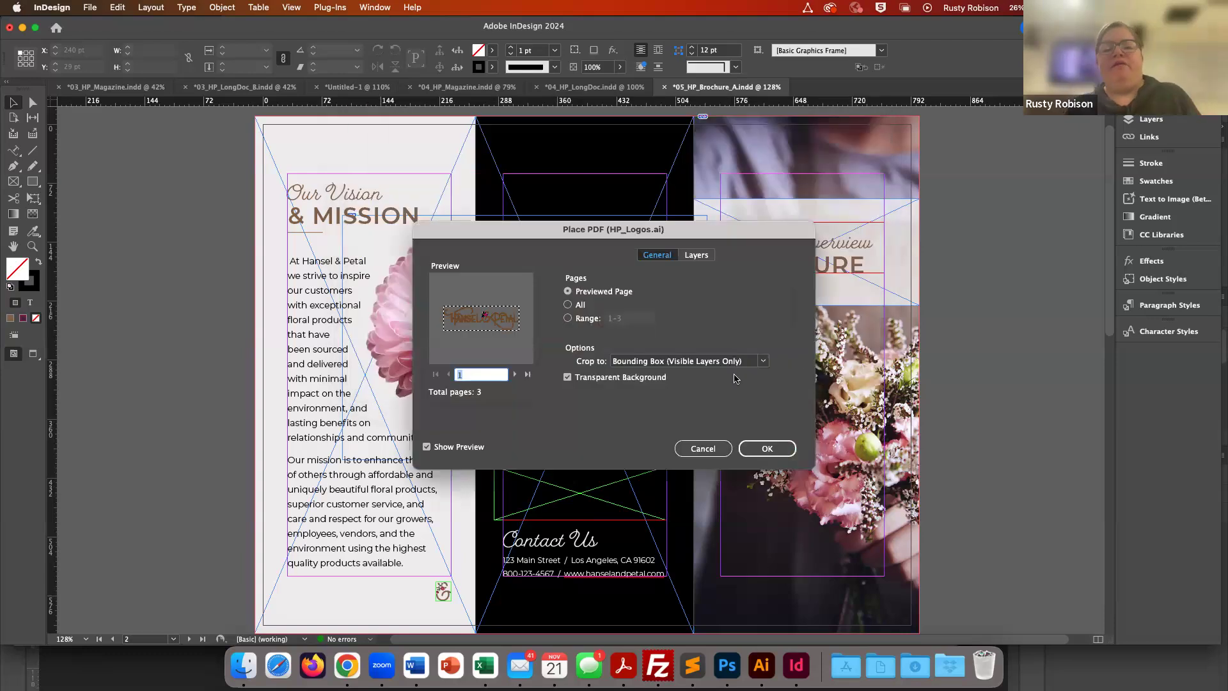
- Preview the logo file's pages and import the page range 1-2 in the Place PDF options
left_click_drag(577, 230, 571, 146)
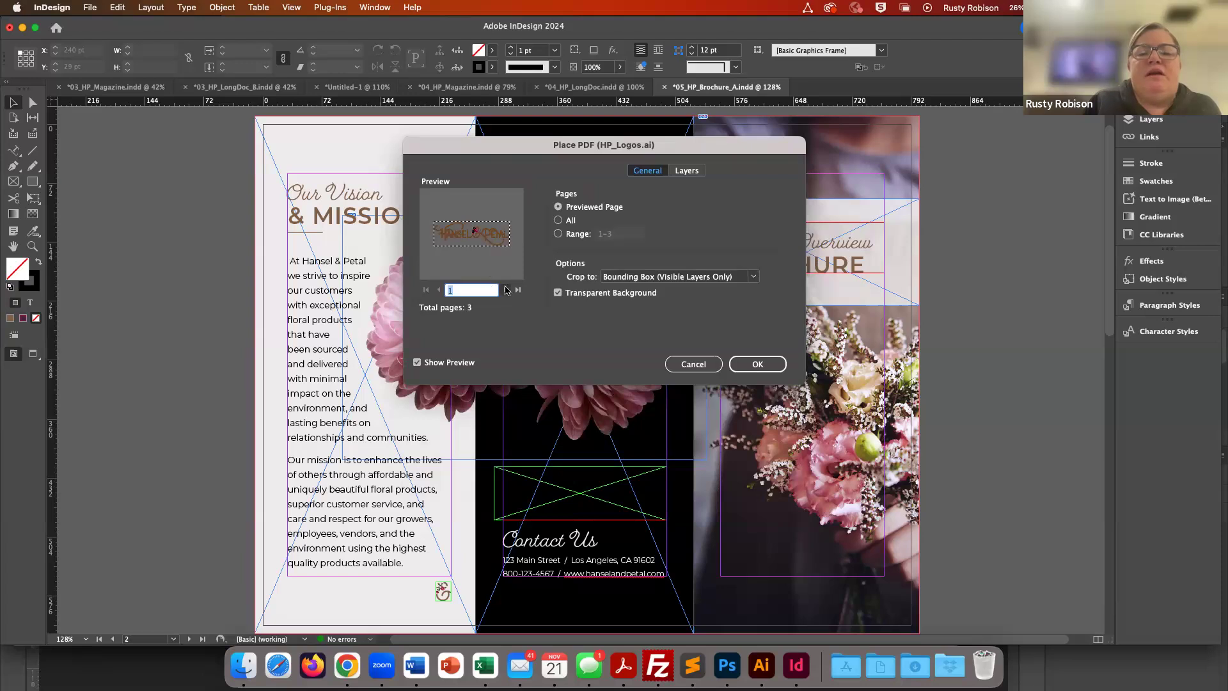
left_click(506, 292)
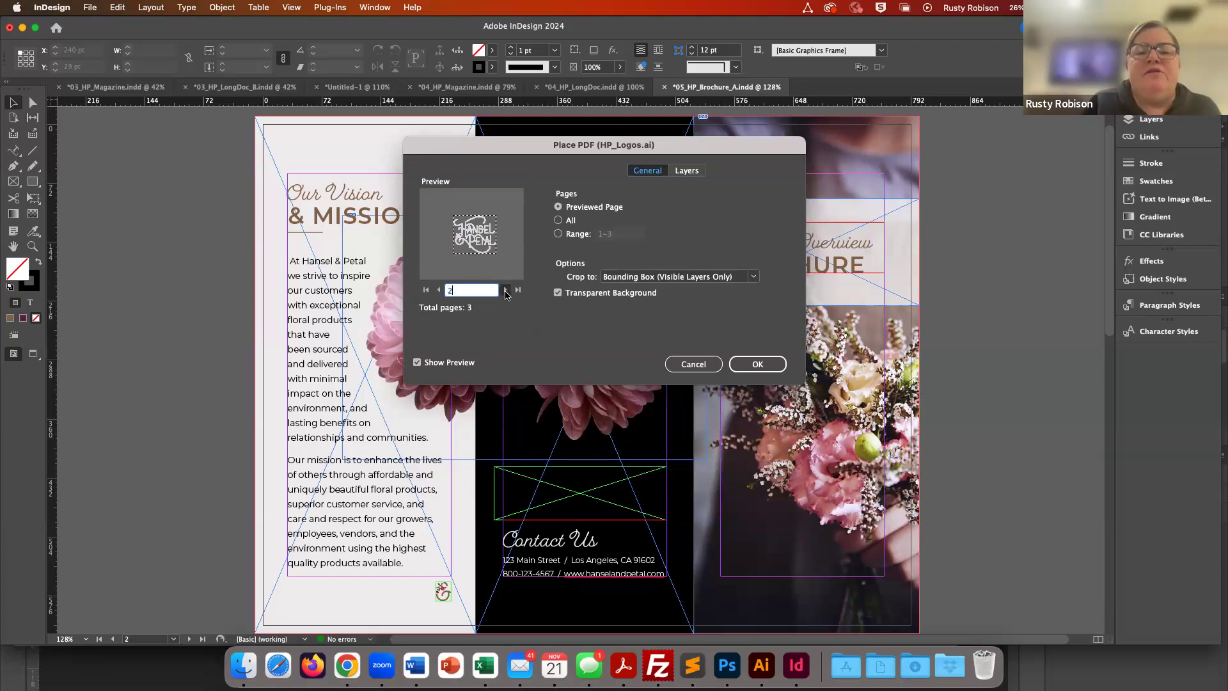
left_click(506, 292)
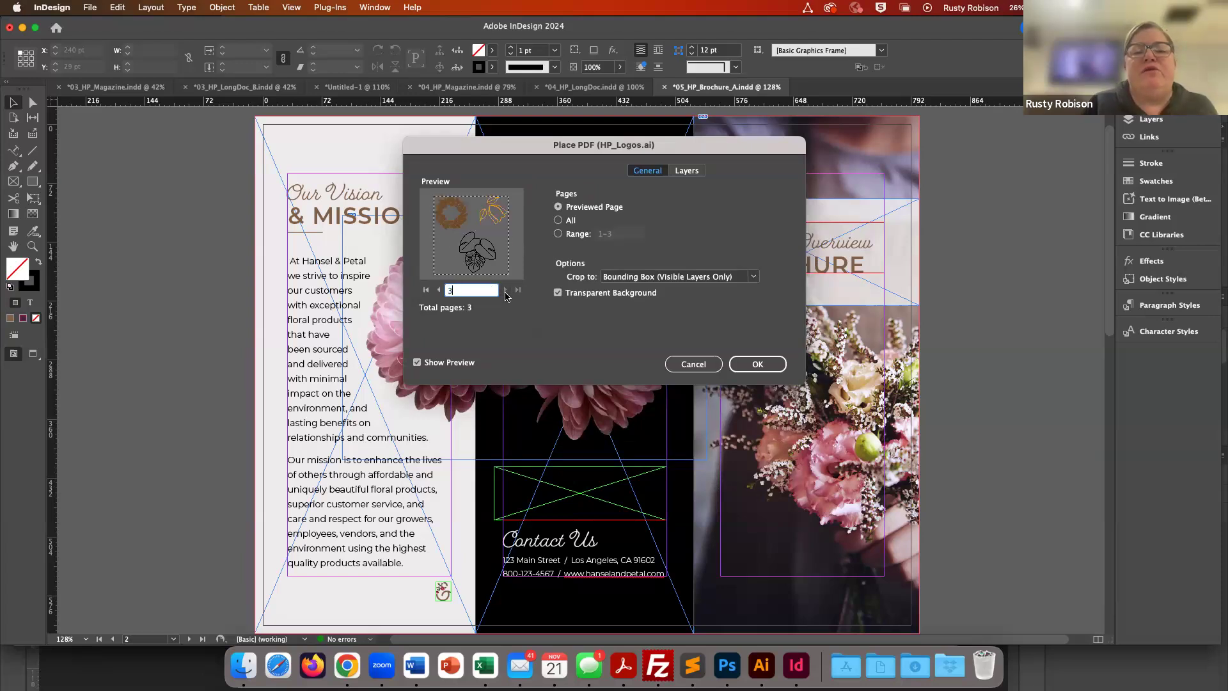
left_click(439, 291)
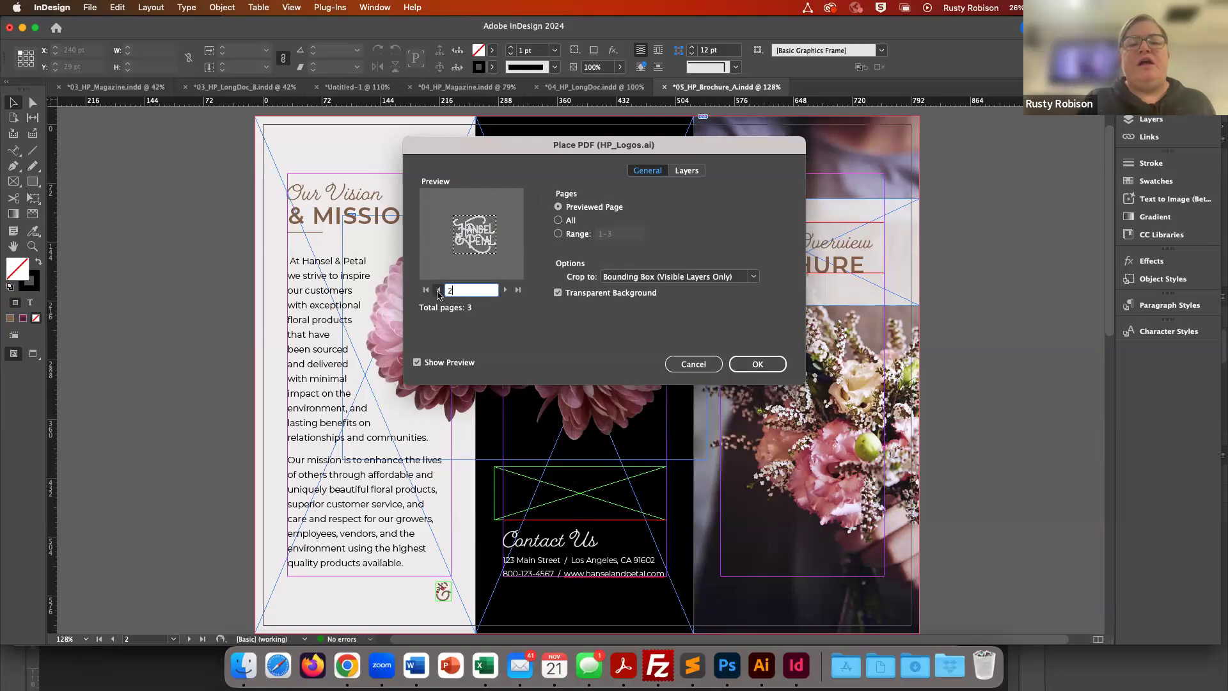
left_click(438, 291)
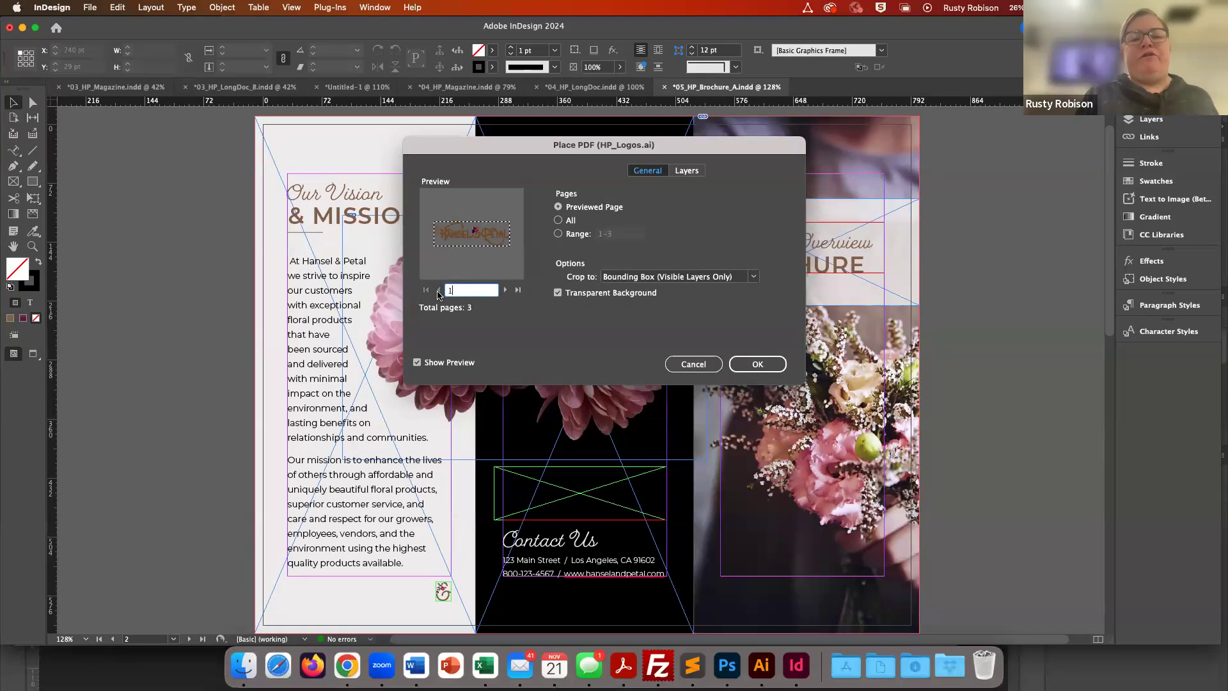
left_click(557, 233)
left_click(626, 232)
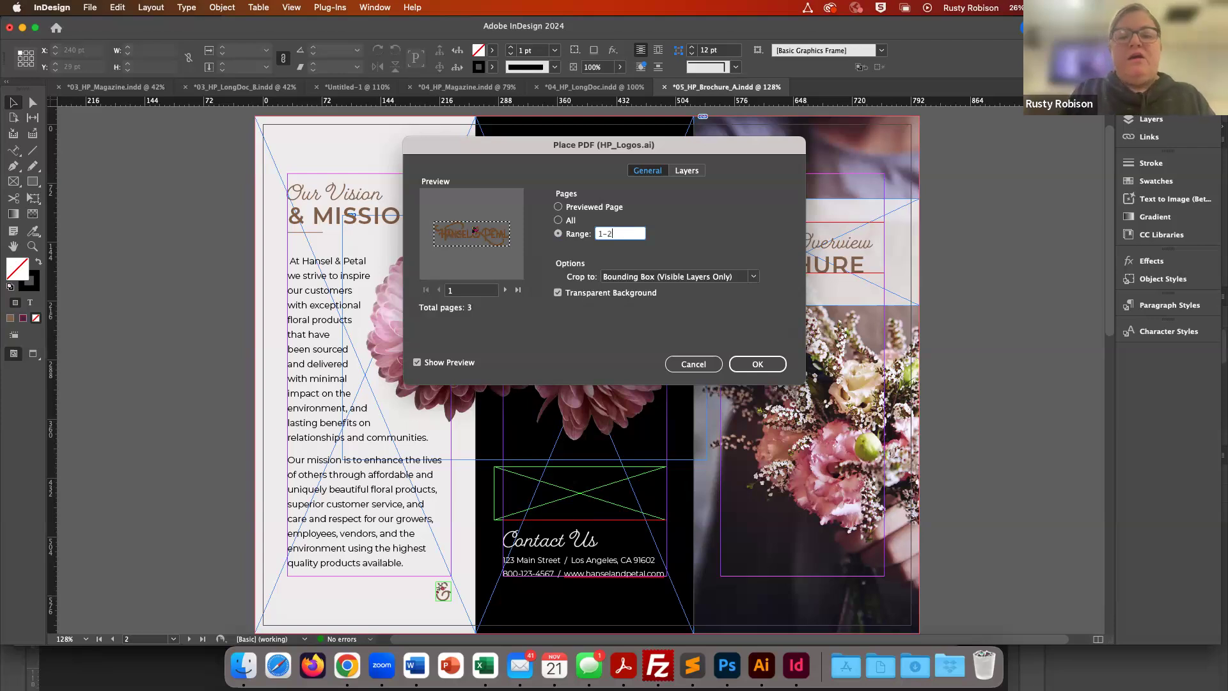
left_click(758, 364)
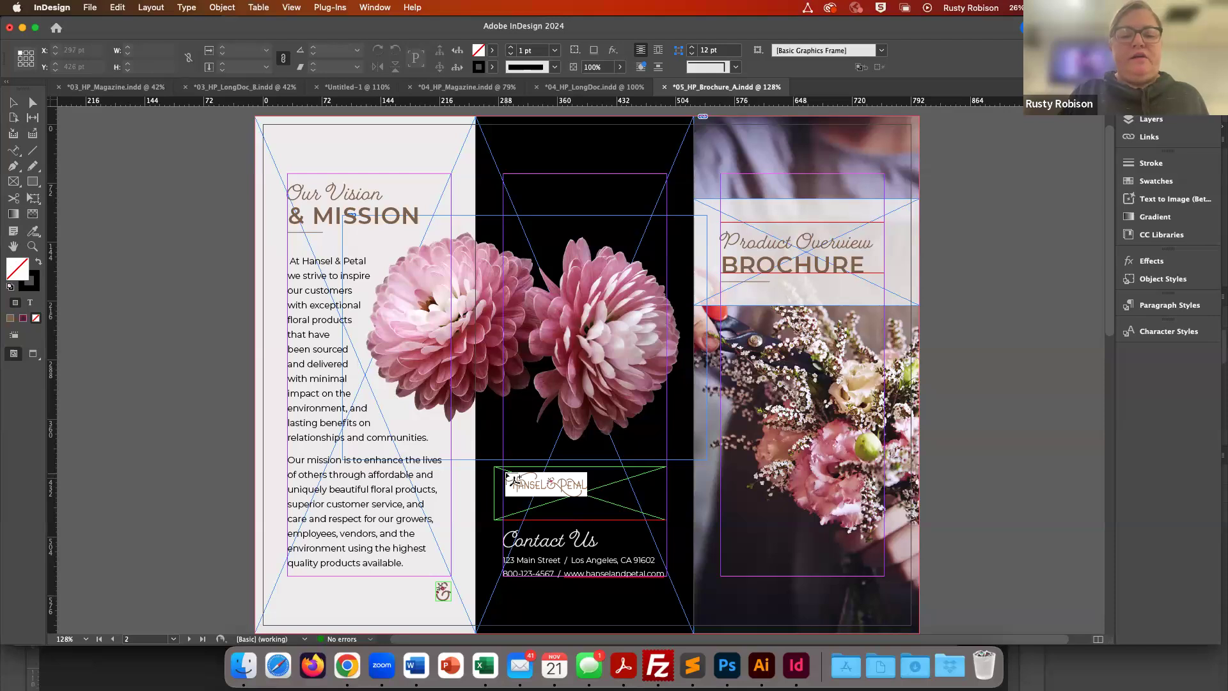
- Place the horizontal Hansel & Petal logo into the green frame above Contact Us on the cover spread
left_click(511, 477)
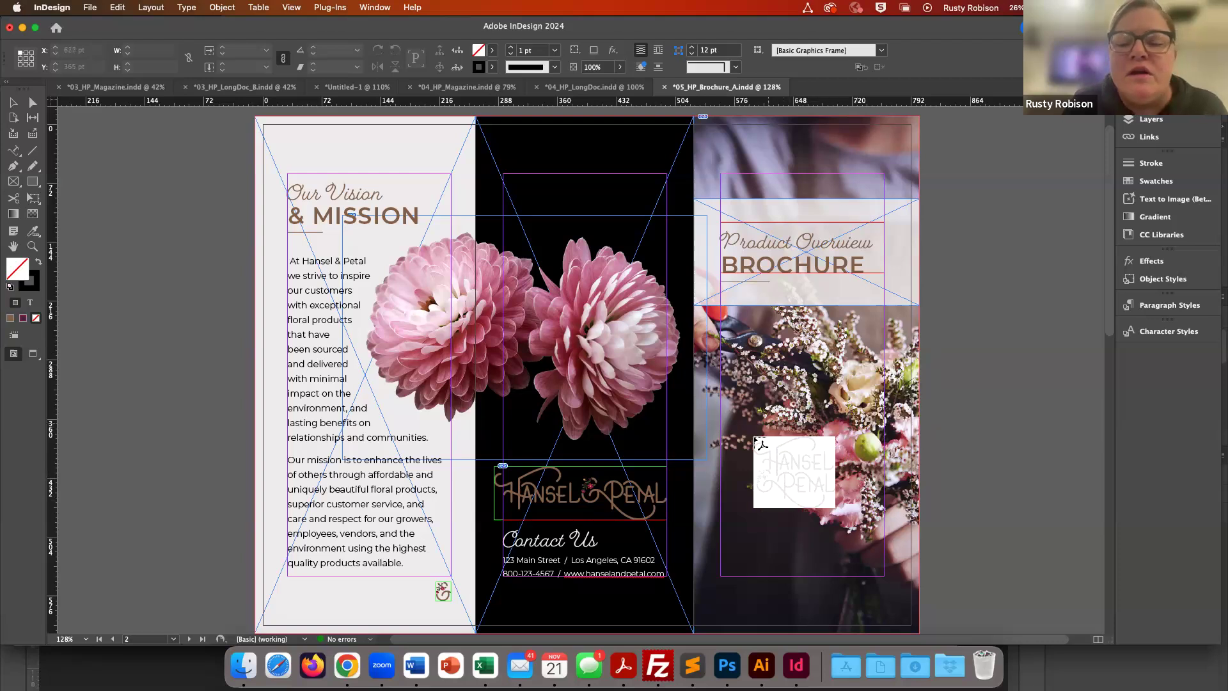
left_click(734, 486)
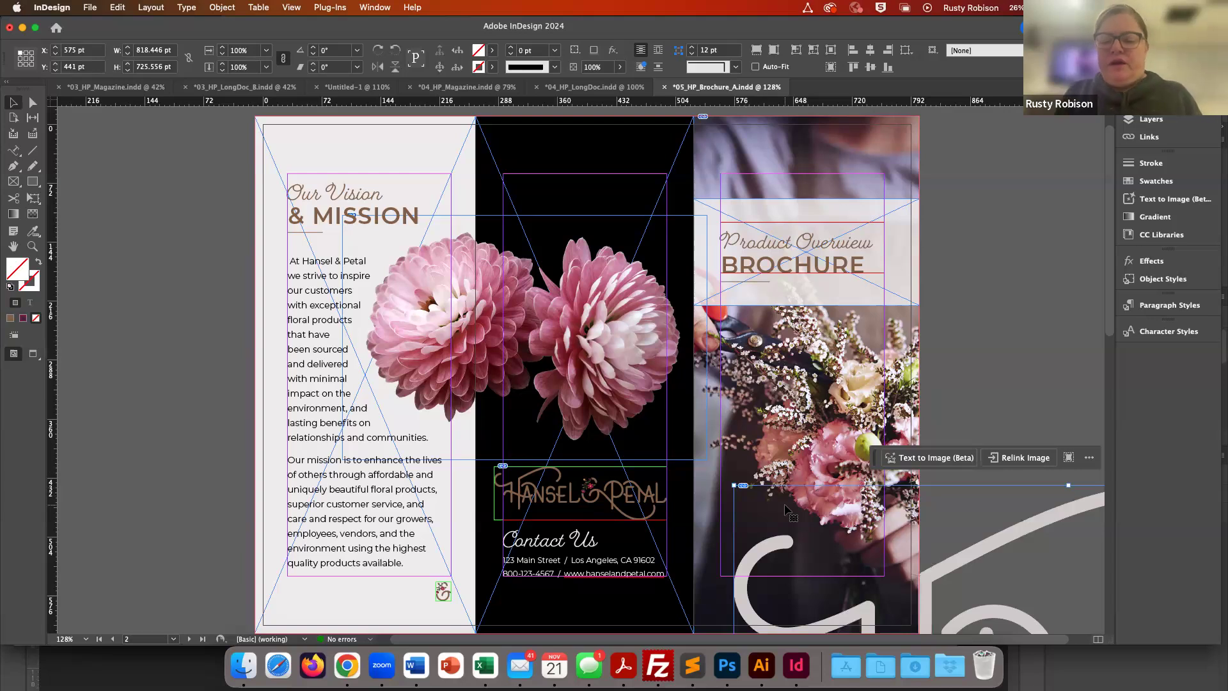
scroll(786, 509, "down", 10)
key("super+minus")
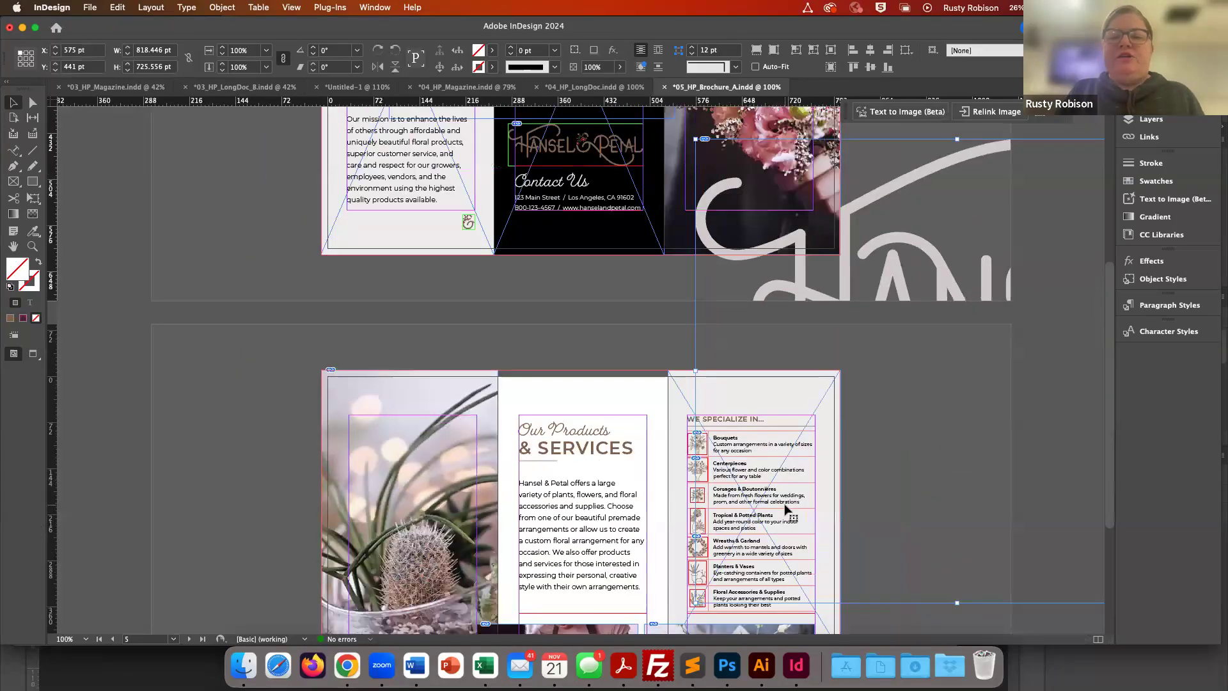
key("super+z")
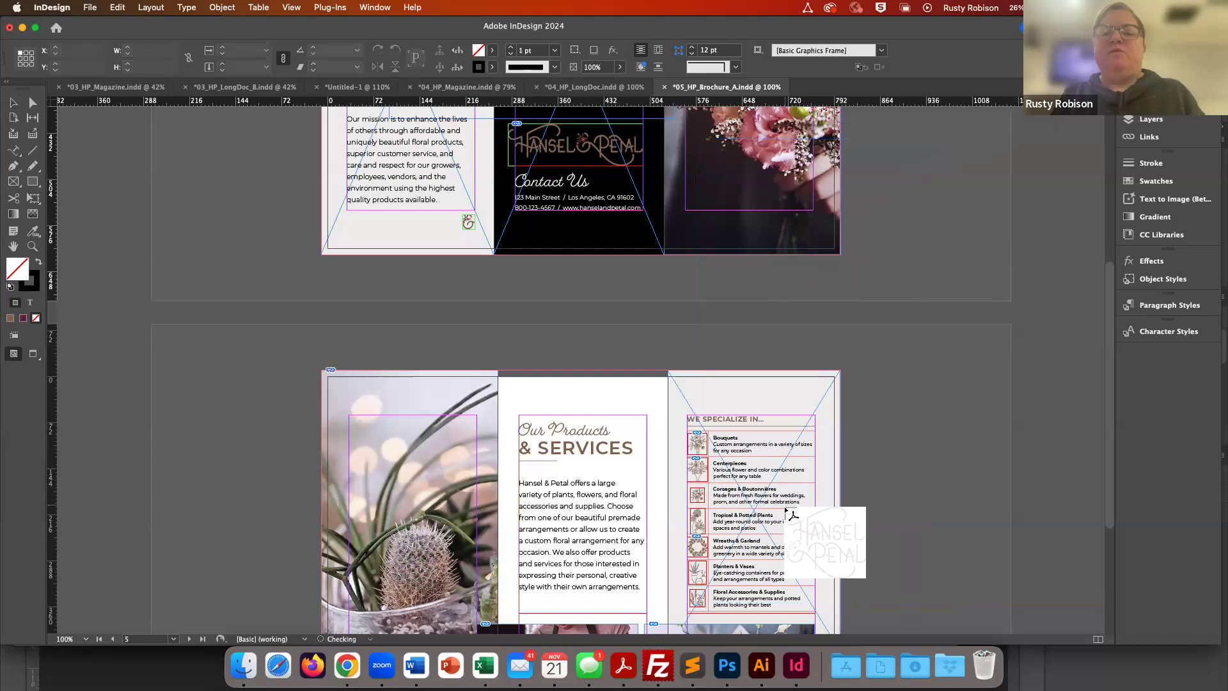
- Draw the stacked logo about 188 × 167 pt over the cover's bouquet photo and rotate it about -8°
scroll(787, 531, "up", 2)
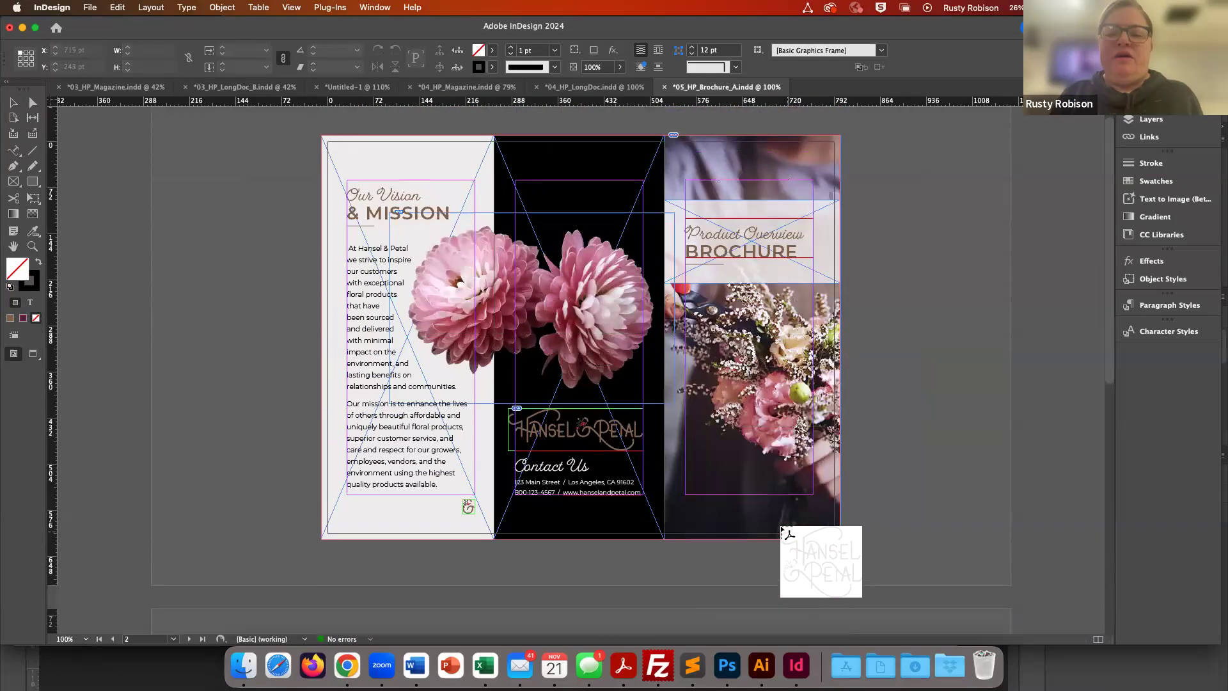
left_click_drag(689, 372, 780, 466)
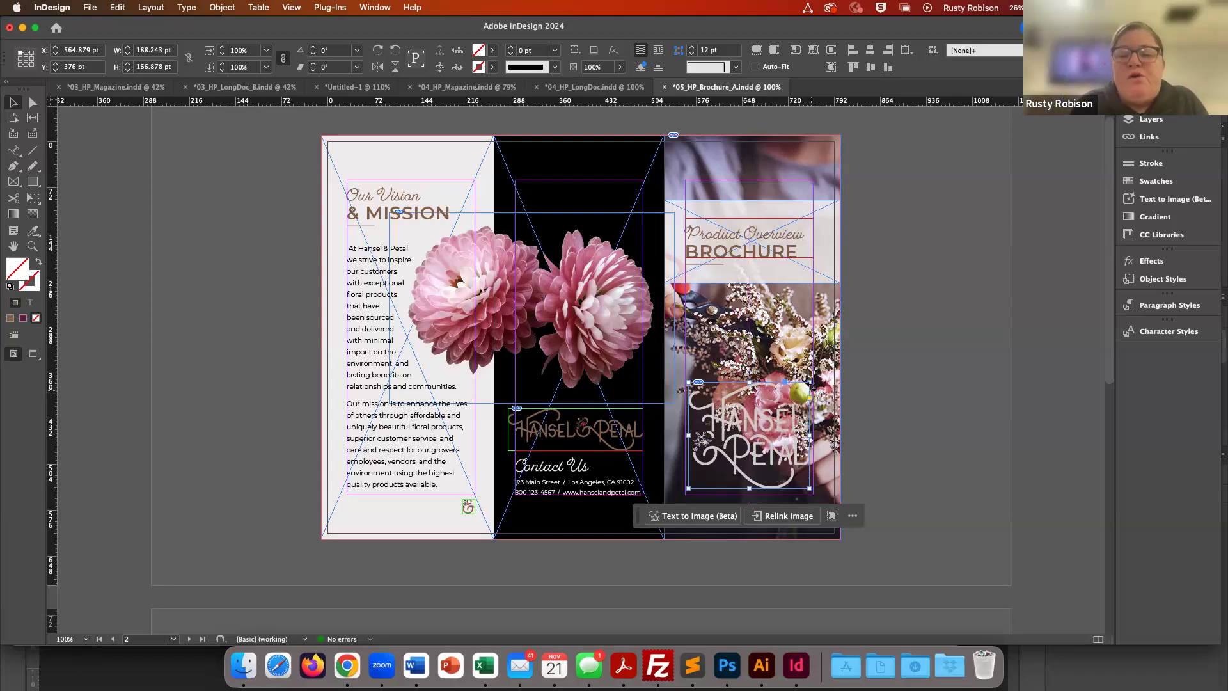
left_click_drag(811, 385, 786, 419)
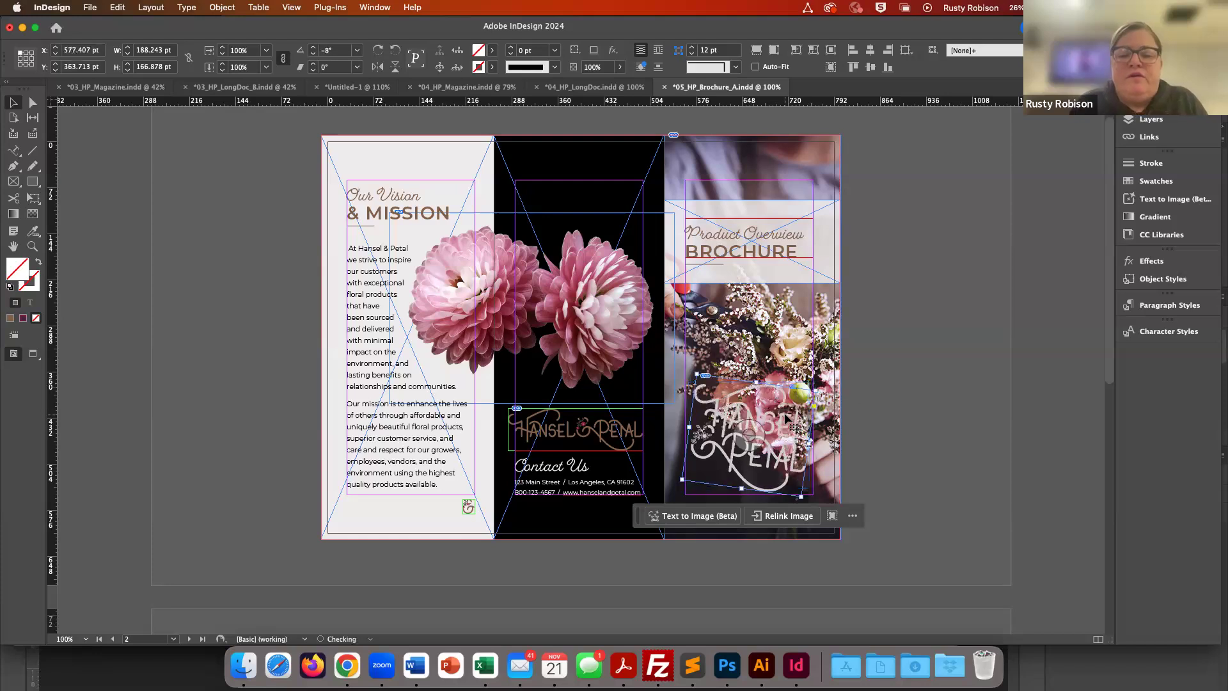
- Undo the stacked logo's rotation and try shrinking its frame from a corner
key("super+z")
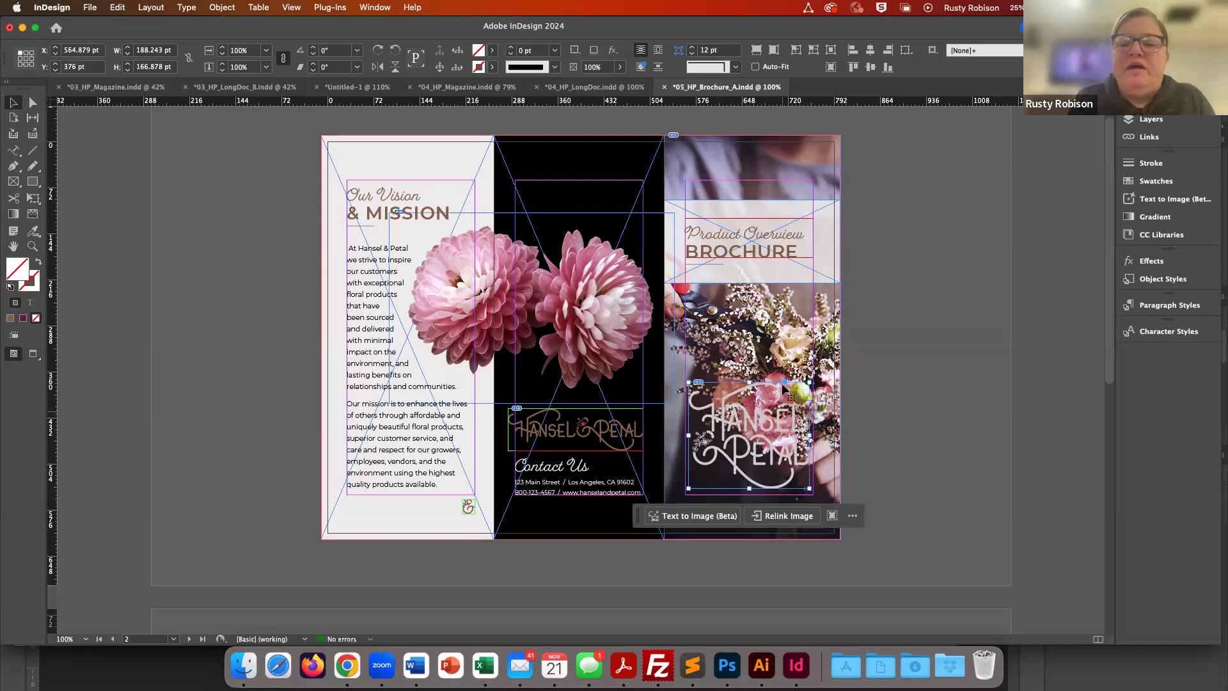
left_click_drag(807, 385, 771, 433)
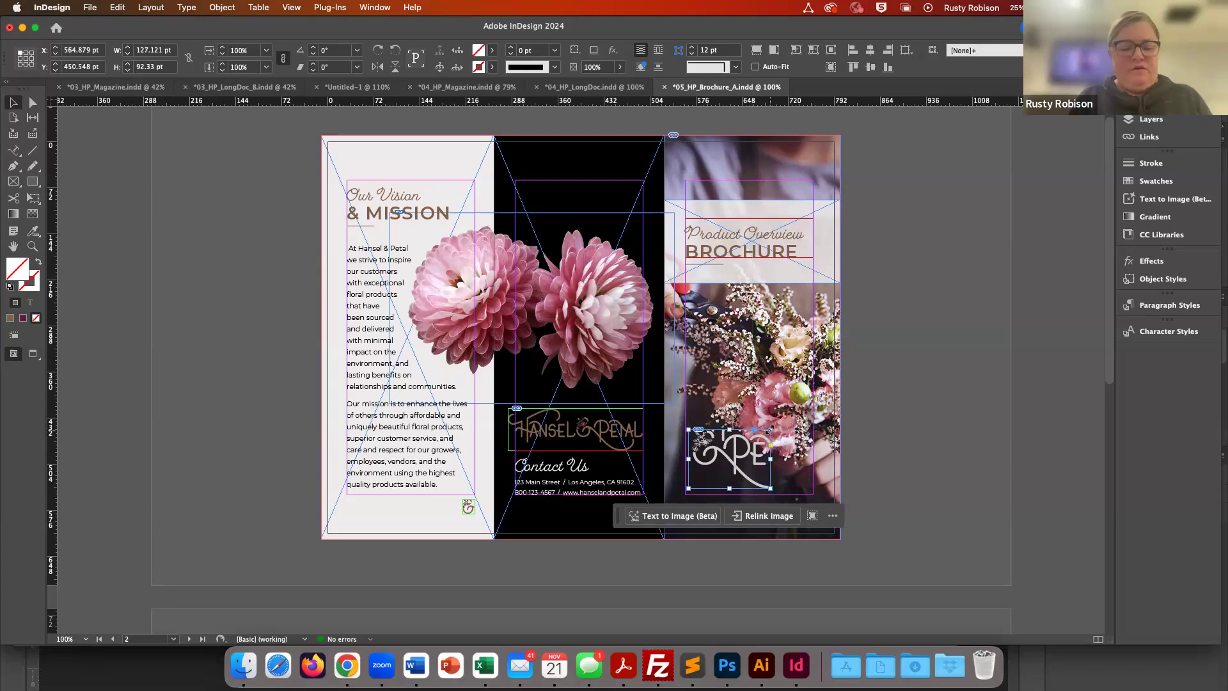
left_click(771, 434)
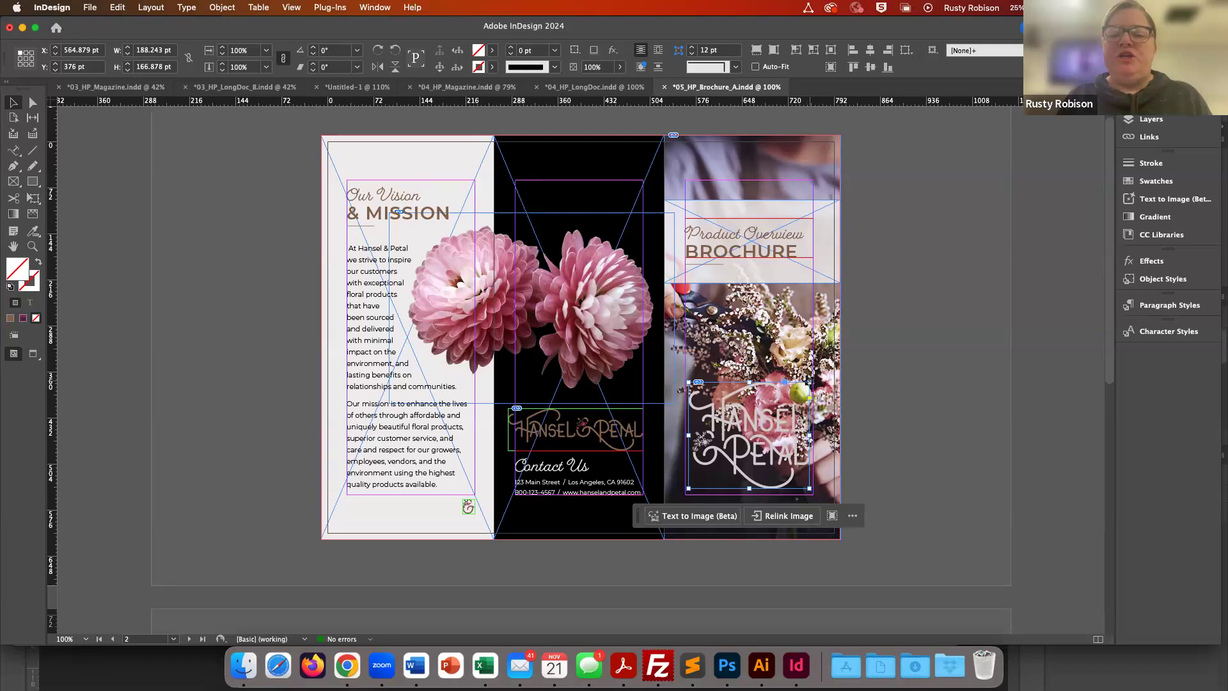
right_click(809, 384)
left_click(809, 384)
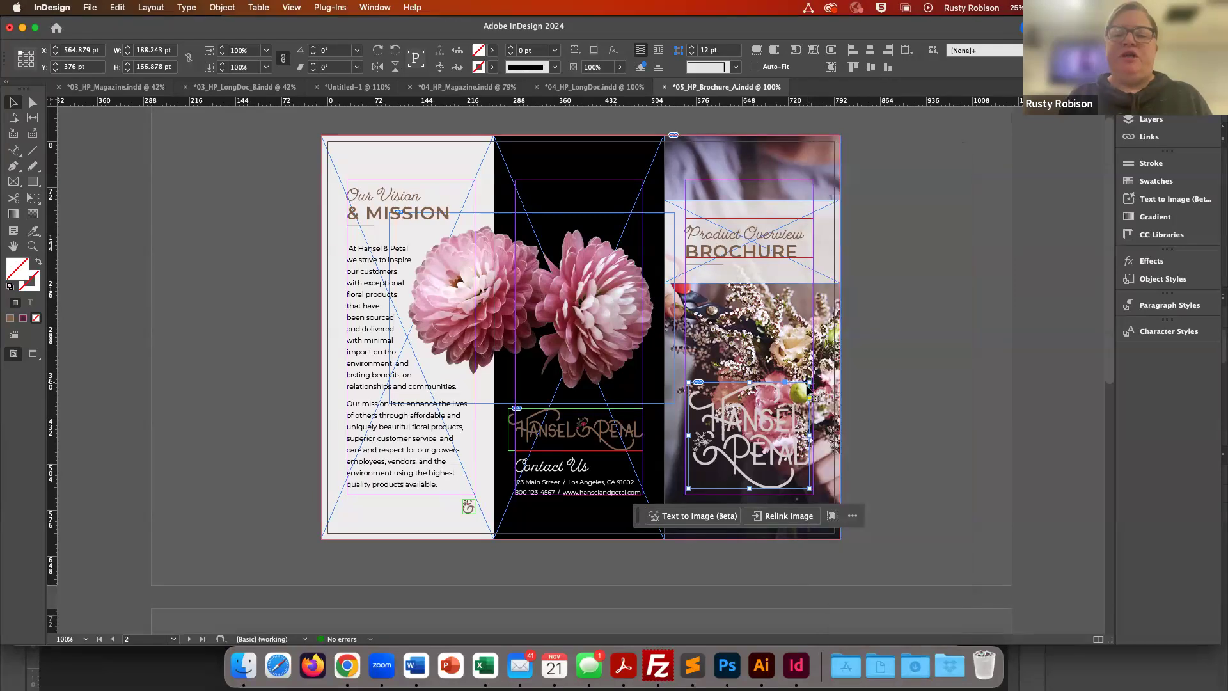
right_click(809, 384)
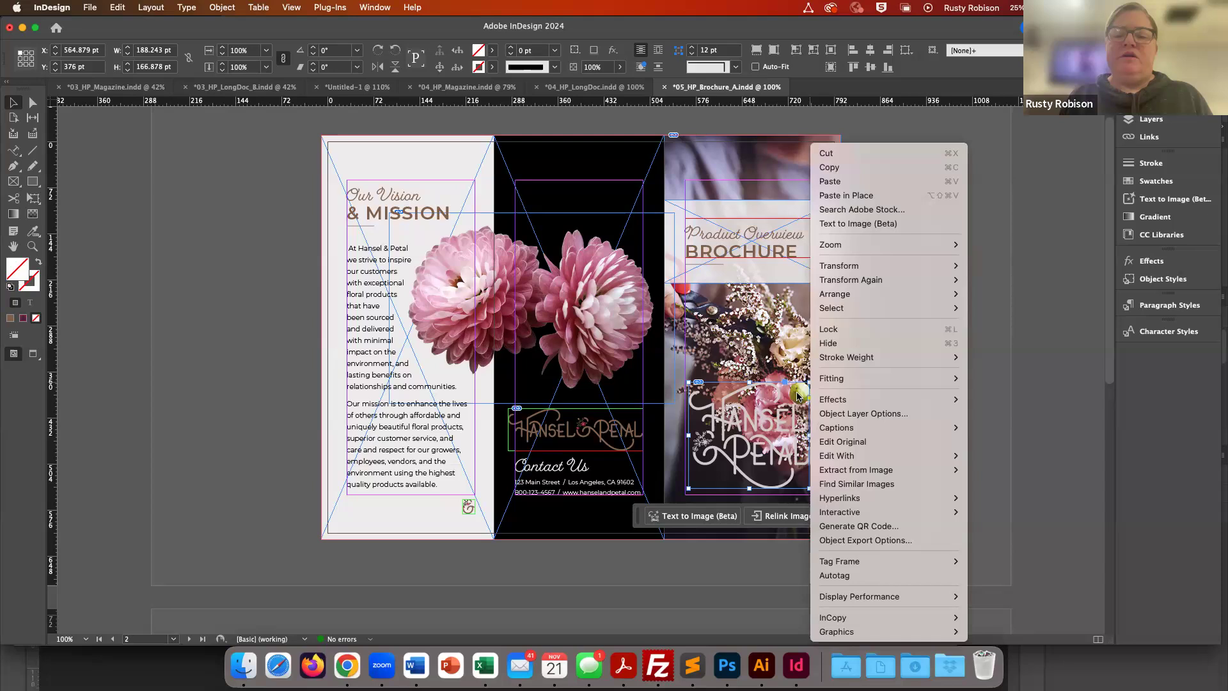
left_click(808, 384)
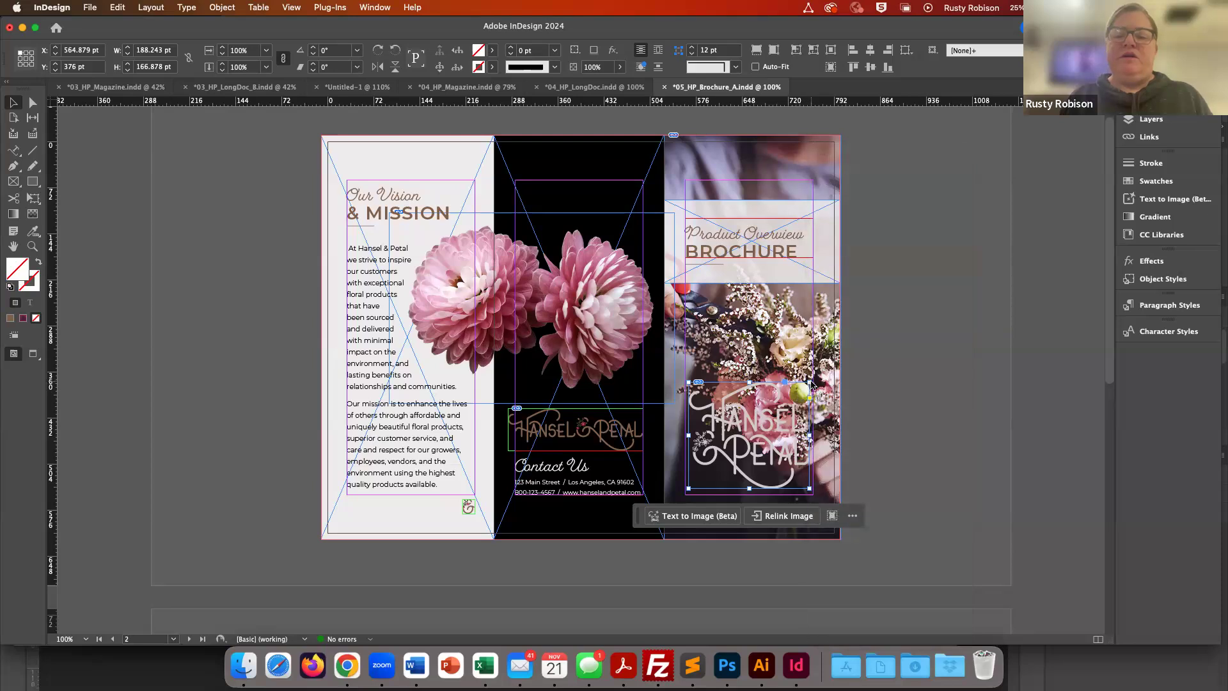
right_click(809, 386)
left_click(810, 386)
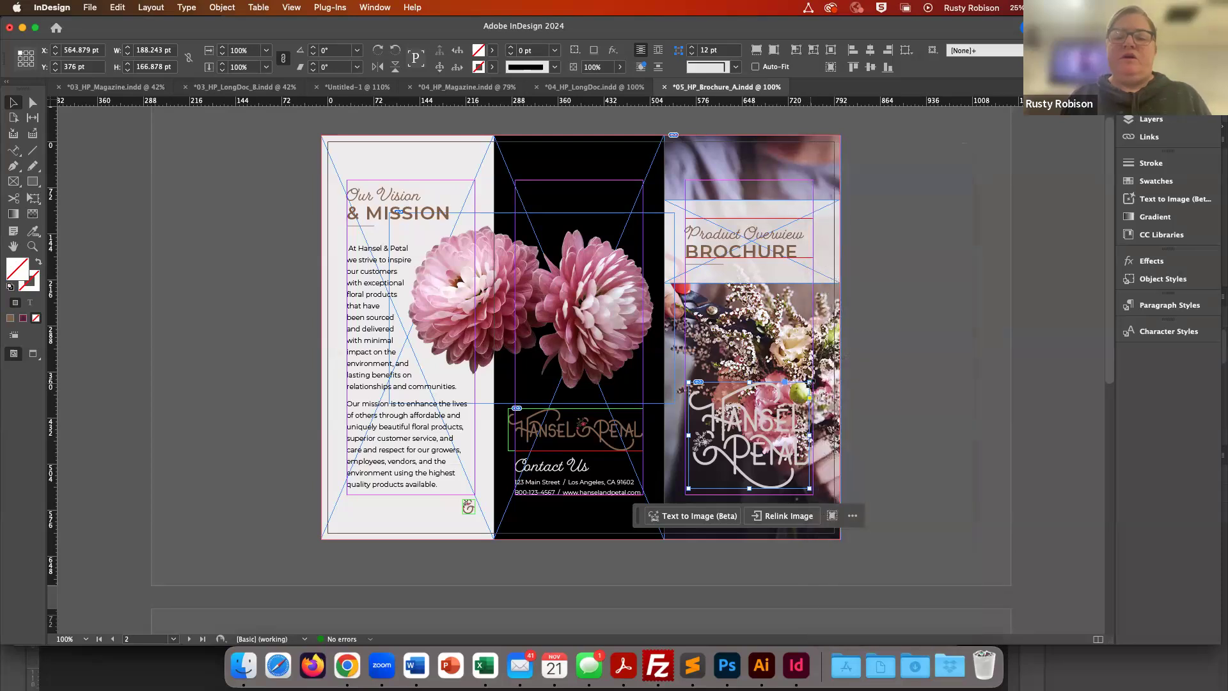
left_click_drag(810, 385, 770, 420)
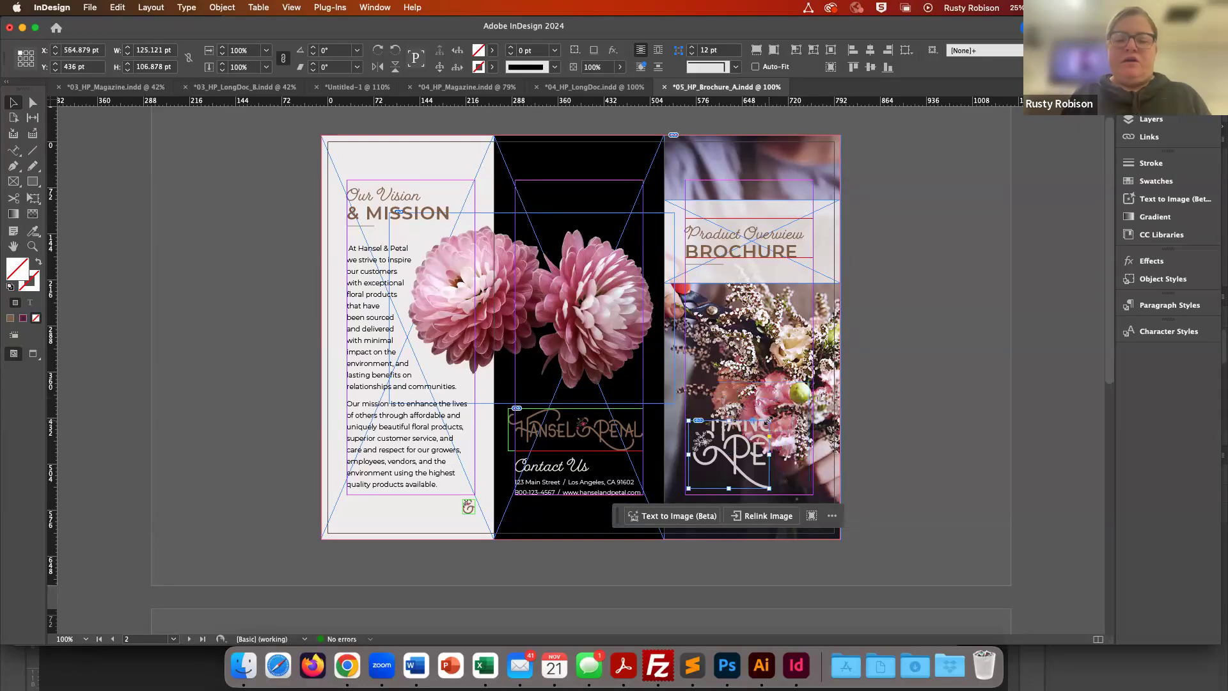
key("super+z")
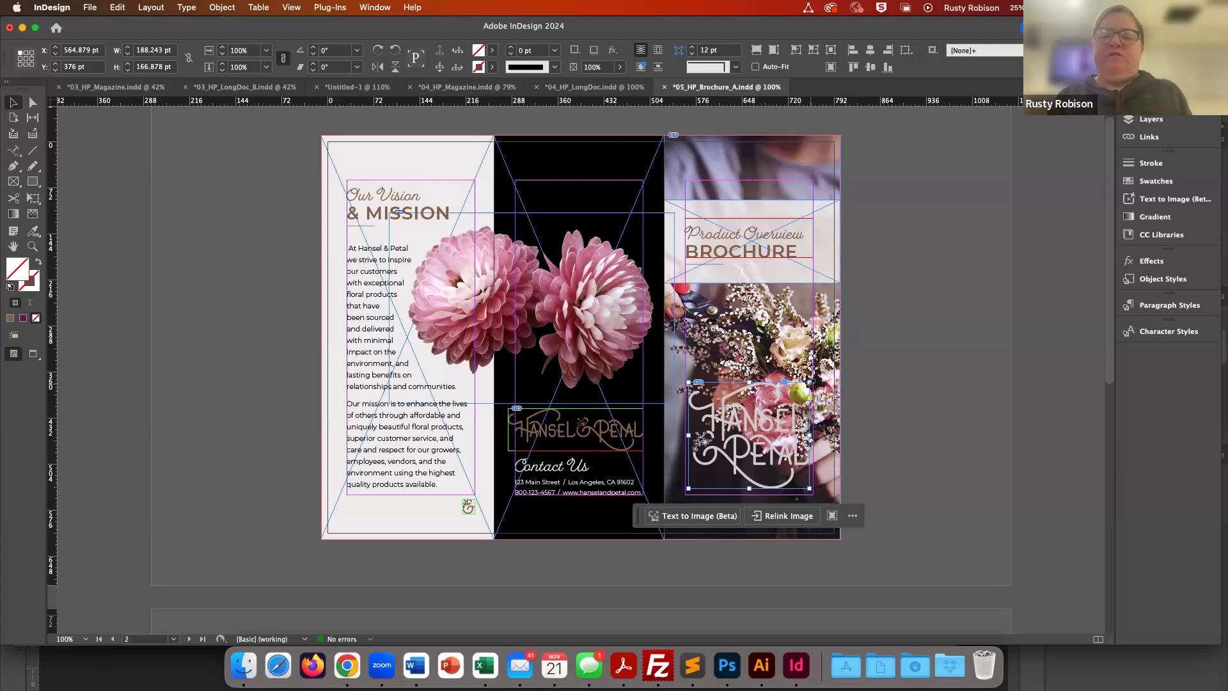
- Resize the stacked logo's frame to about 149 × 117 pt and fit the content proportionally
left_click_drag(808, 384, 784, 414)
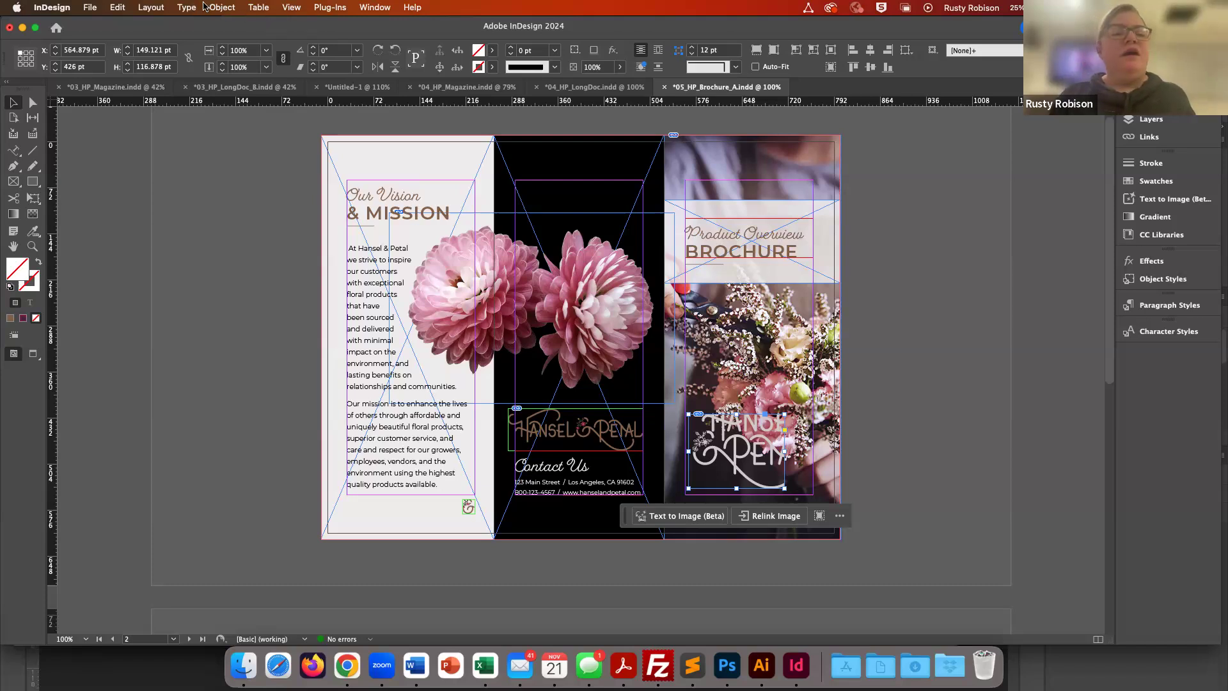
left_click(222, 9)
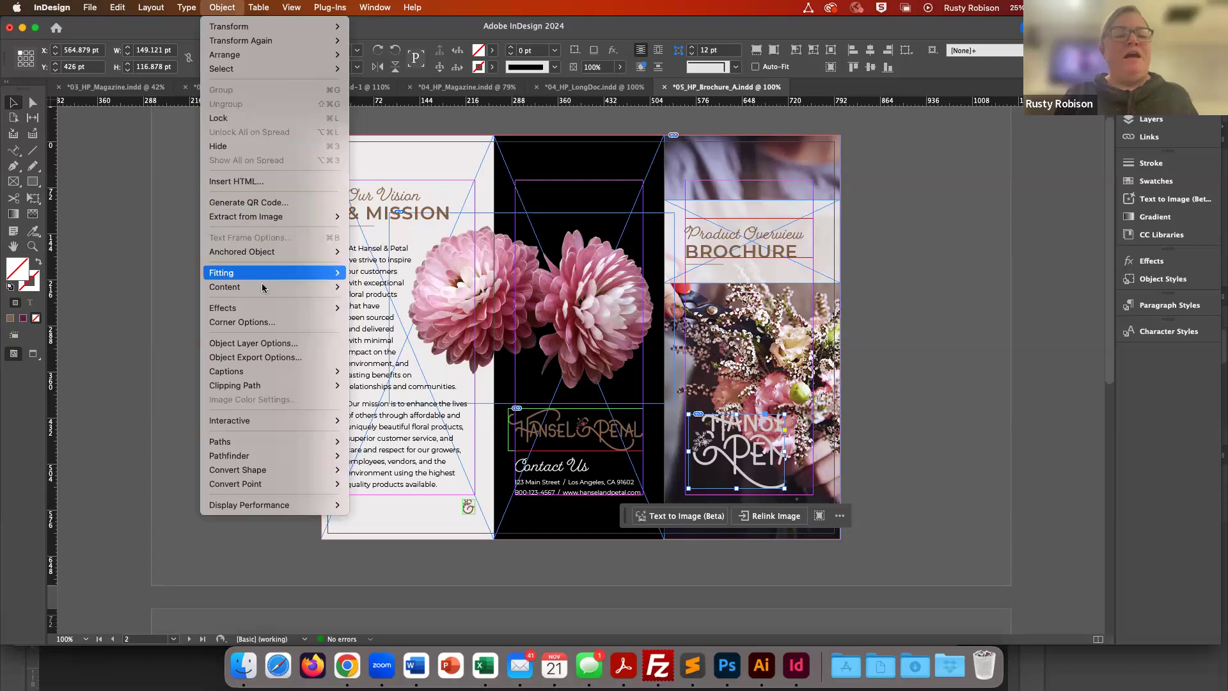
mouse_move(268, 273)
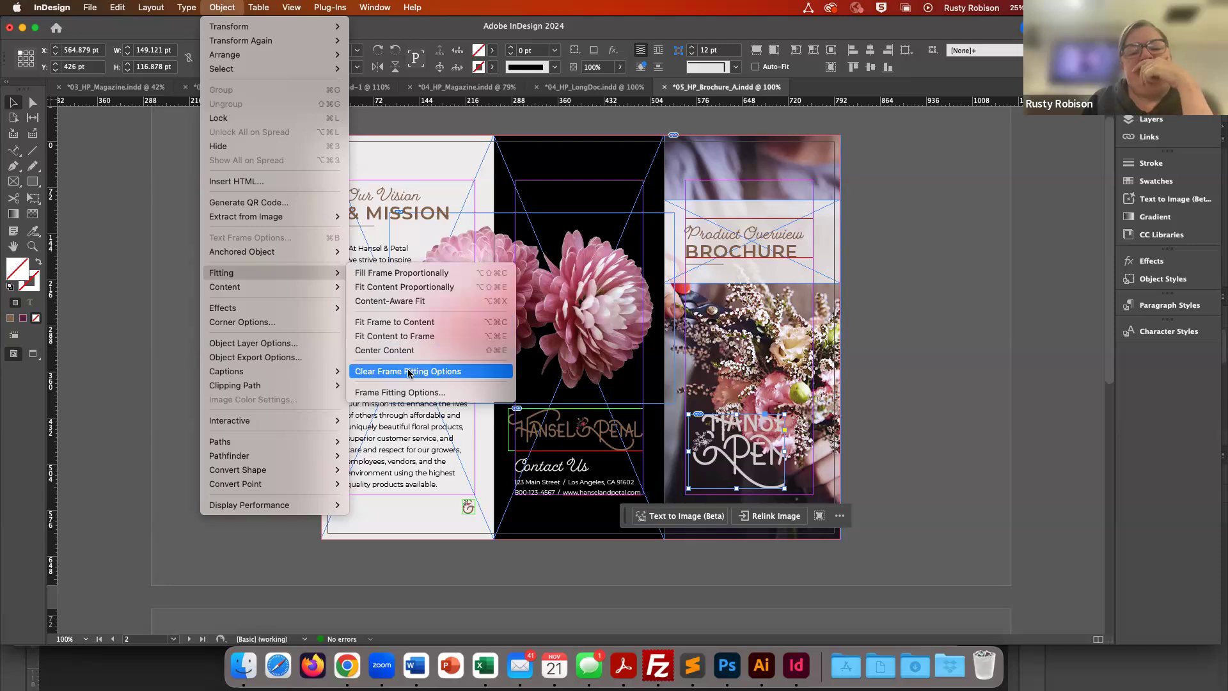
left_click(403, 288)
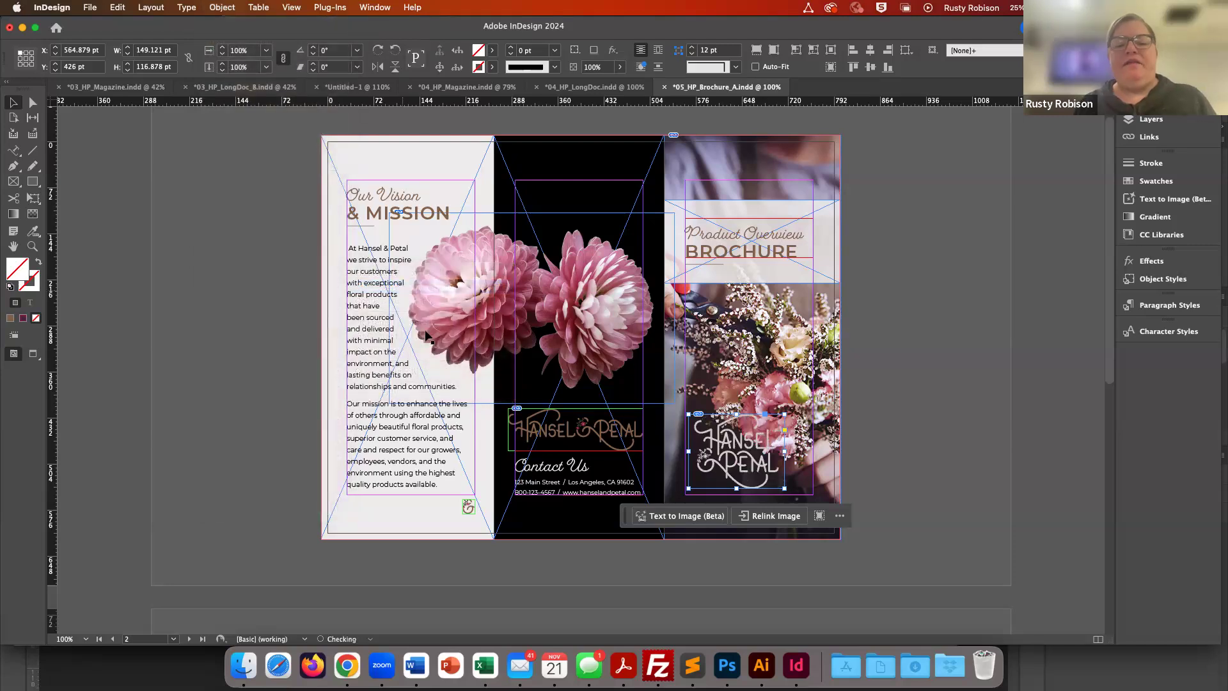
- Nudge the stacked logo slightly down and left over the bouquet photo
left_click(865, 438)
left_click(750, 453)
key("Down")
key("Down")
key("Down")
key("Down")
key("Down")
key("Down")
key("Down")
key("Down")
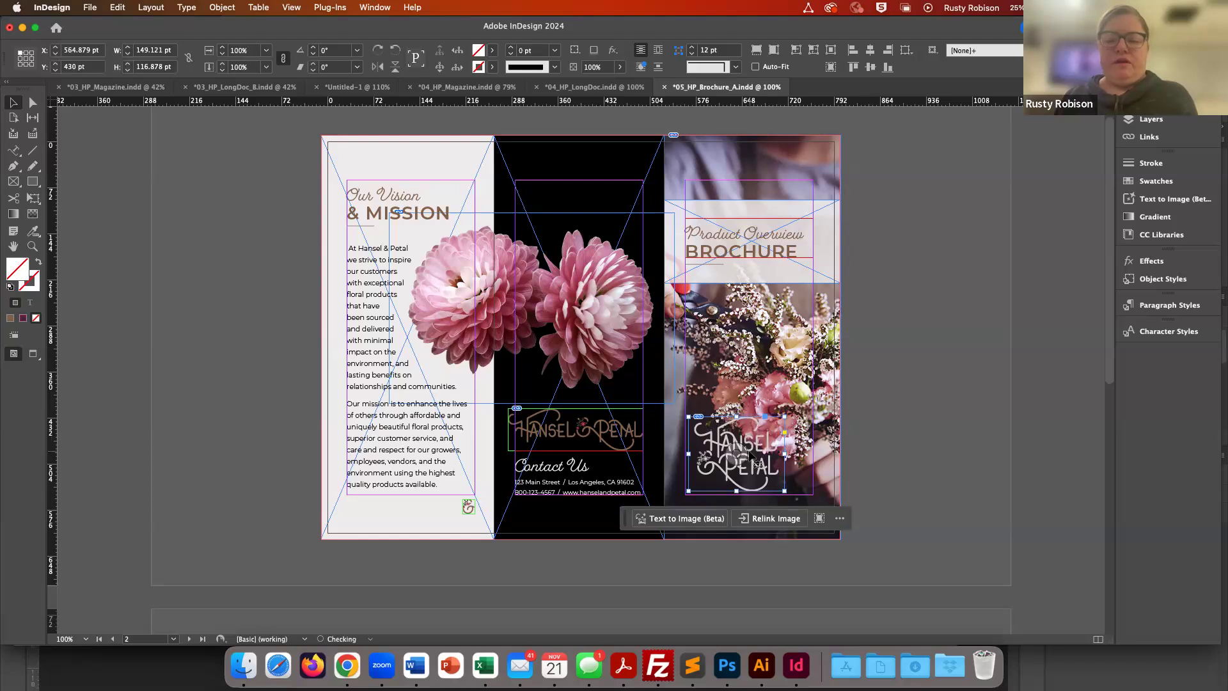
key("Left")
key("Left")
key("Left")
key("Down")
key("Down")
key("Down")
key("Left")
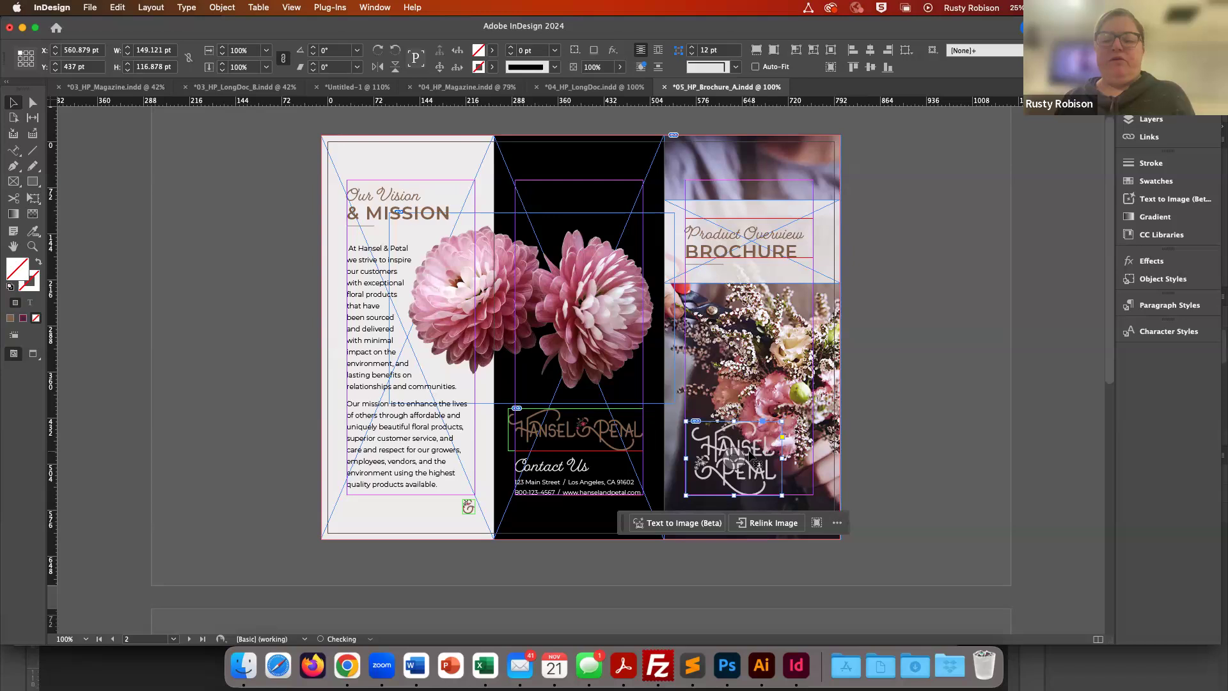
left_click(893, 467)
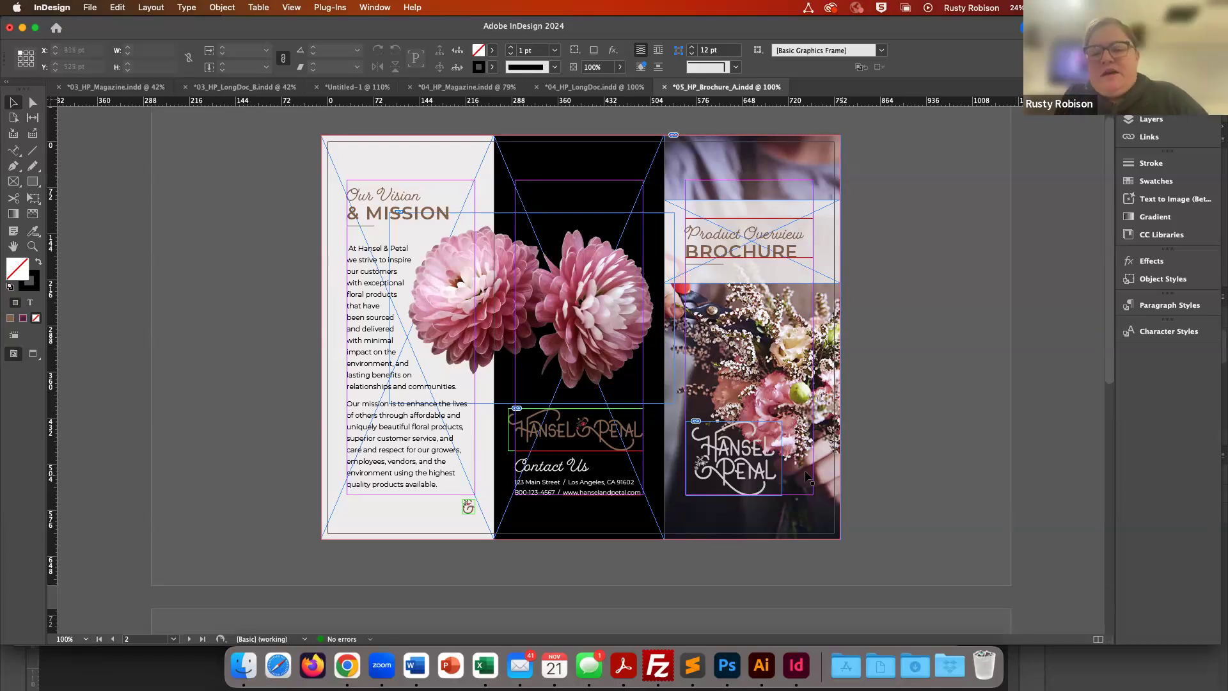
- Open the stacked logo's original file in Illustrator with Edit Original
left_click(735, 470)
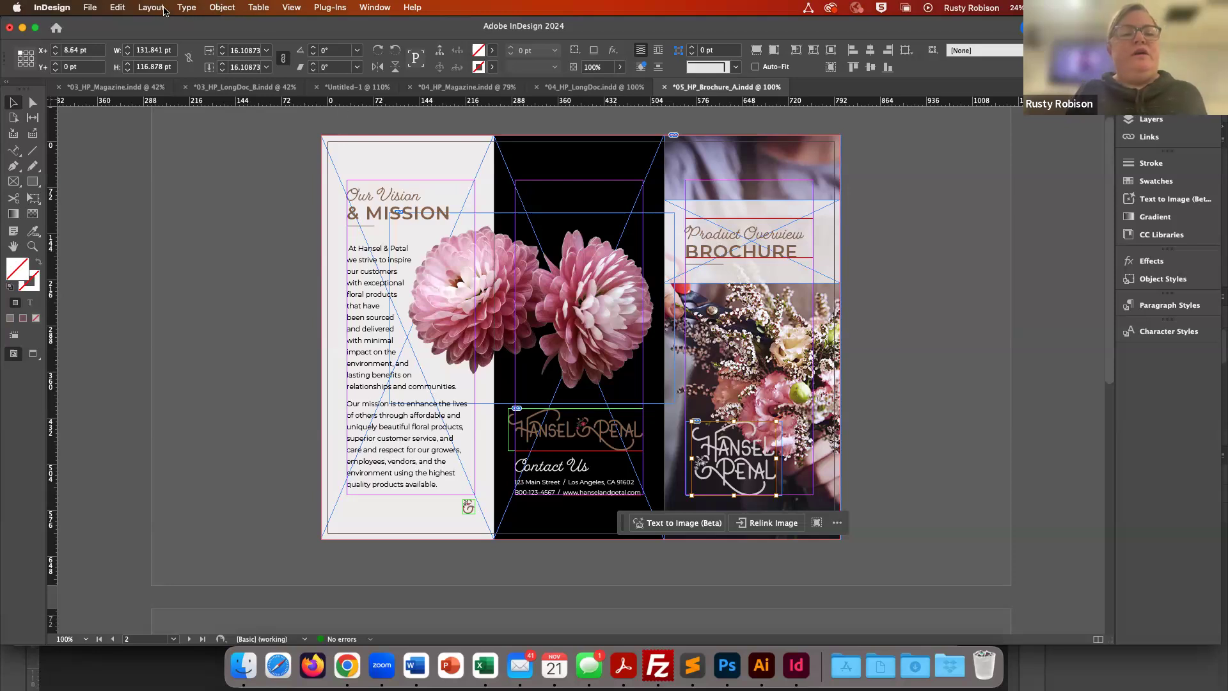
left_click(116, 8)
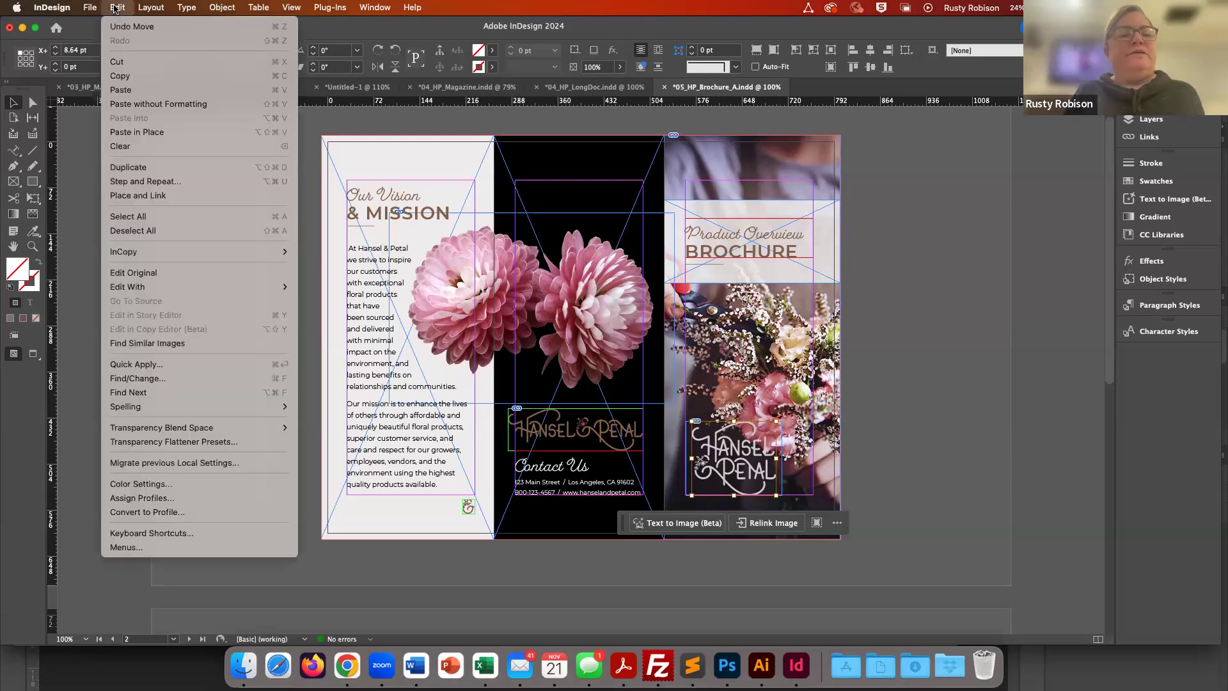
left_click(145, 277)
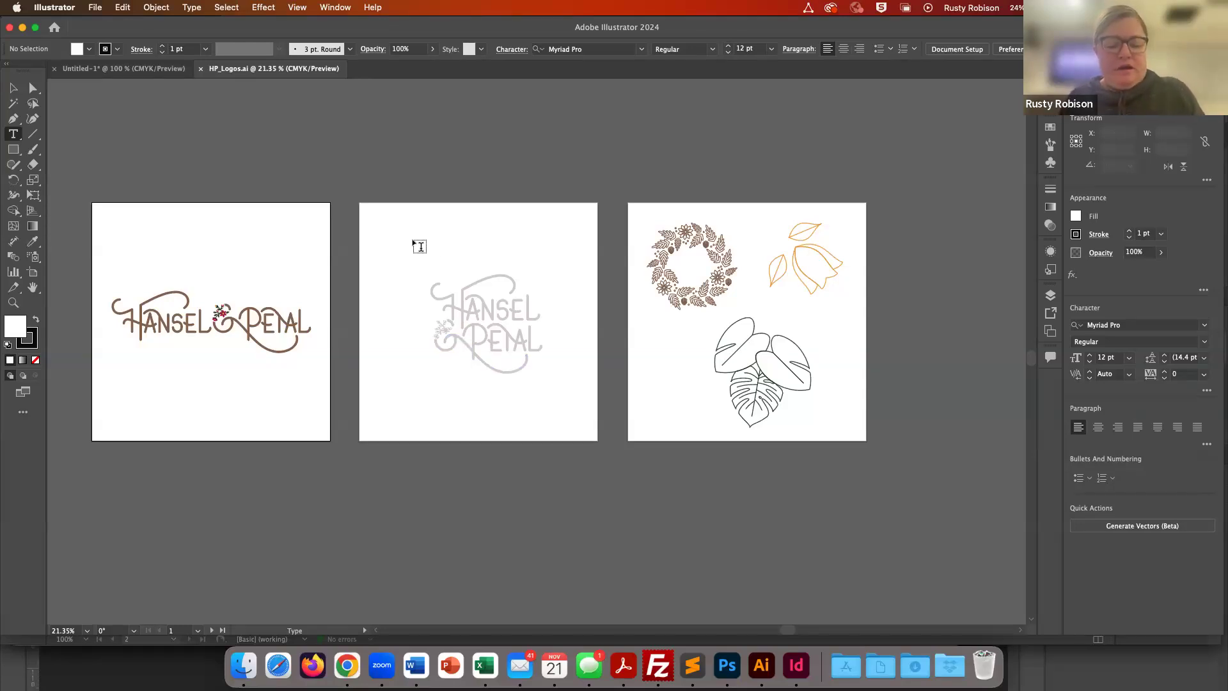
- Recolour the stacked logo's fill to D68021 and save HP_Logos.ai
key("v")
left_click(411, 241)
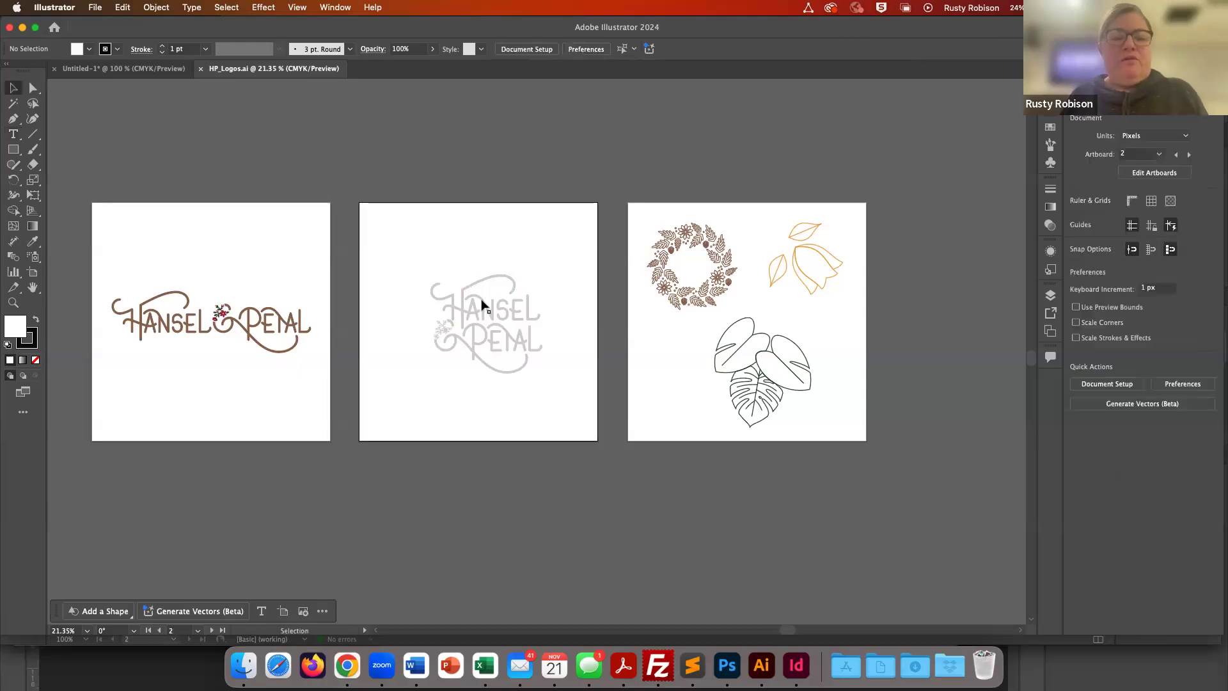
left_click(499, 310)
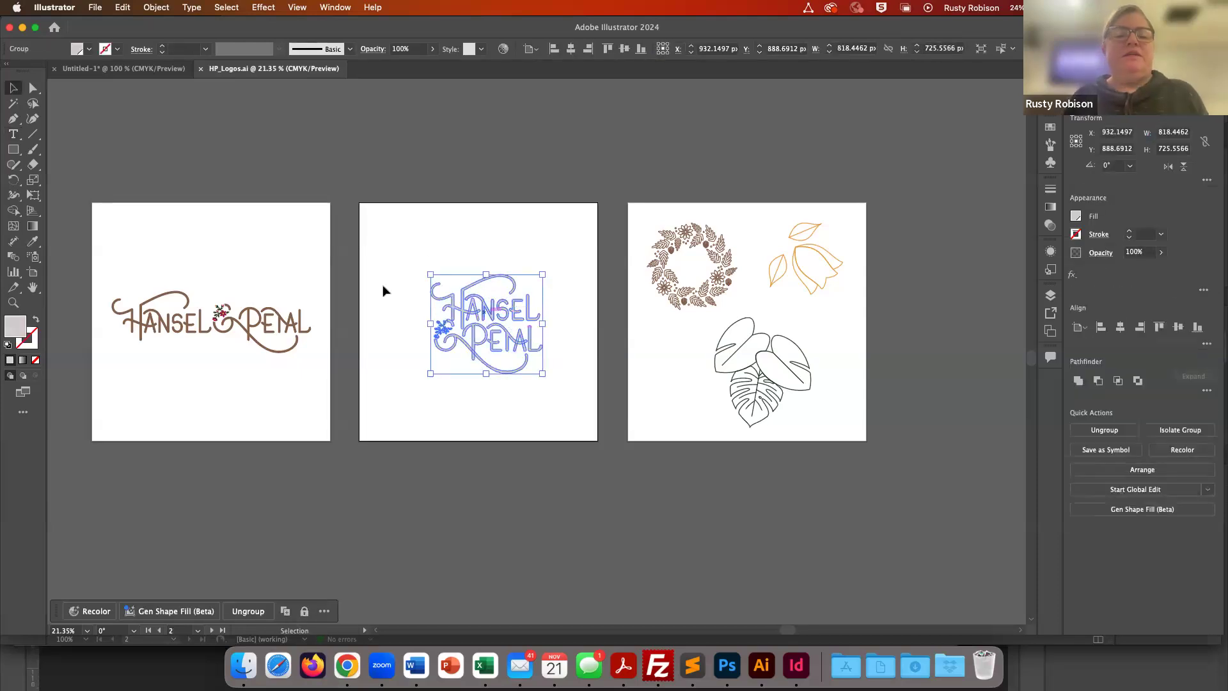
double_click(13, 330)
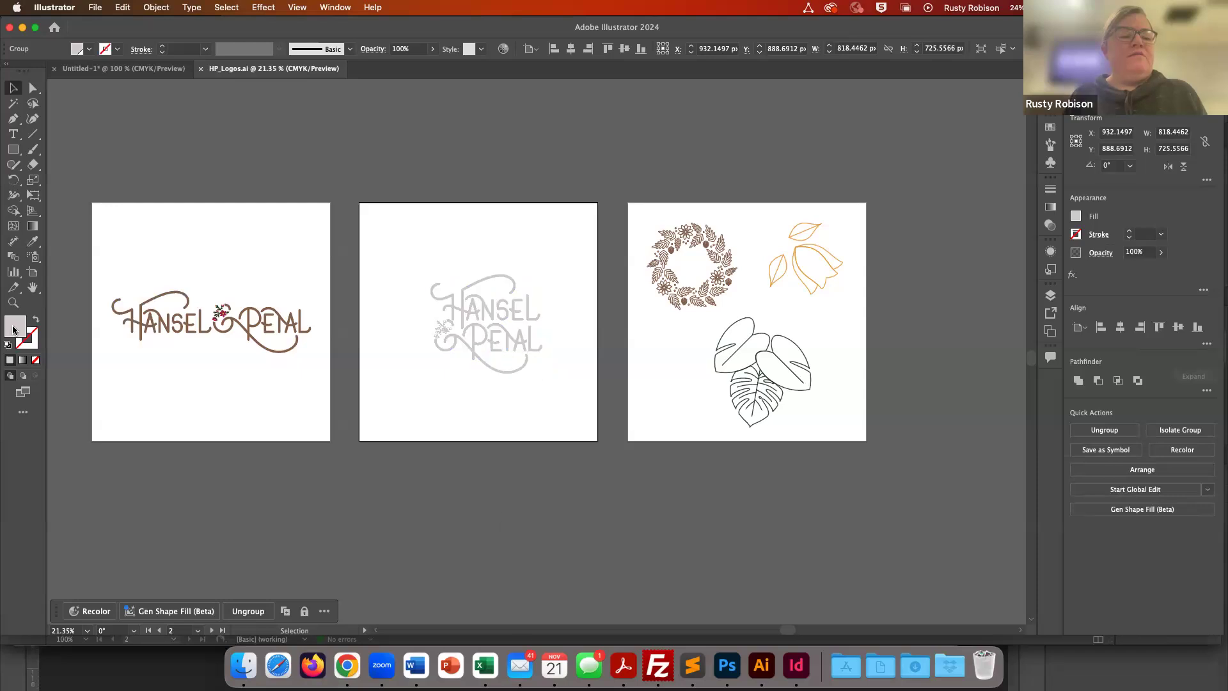
type("D68021")
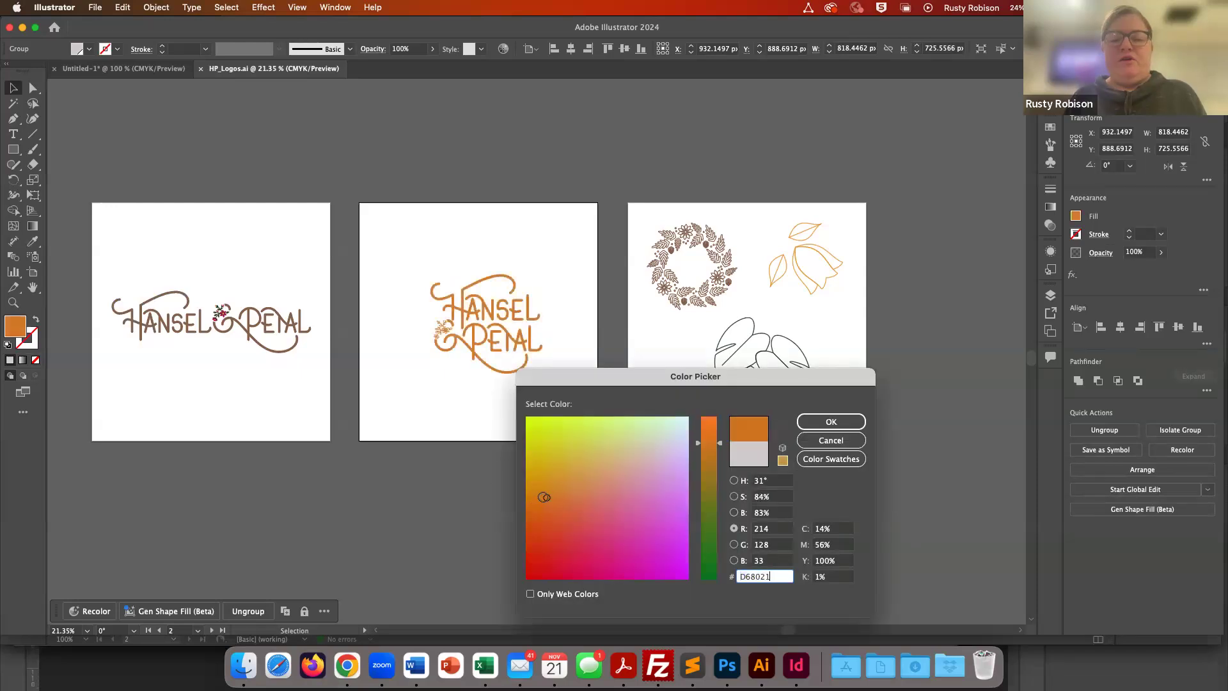
left_click(825, 423)
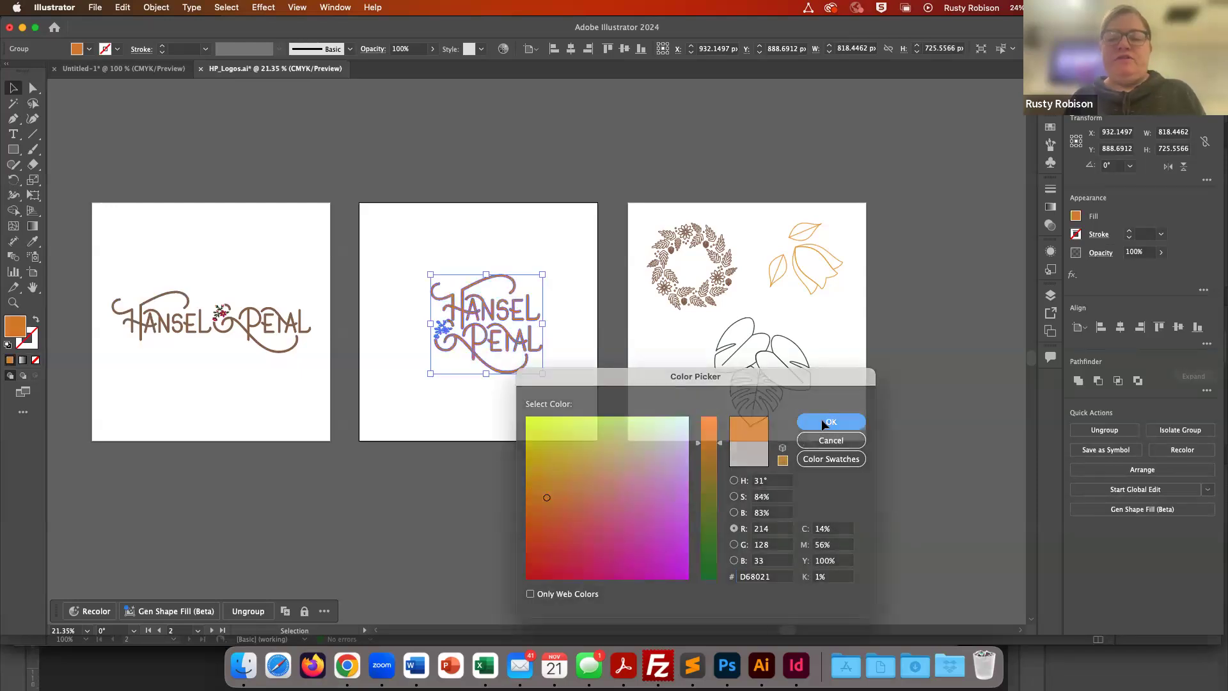
left_click(563, 161)
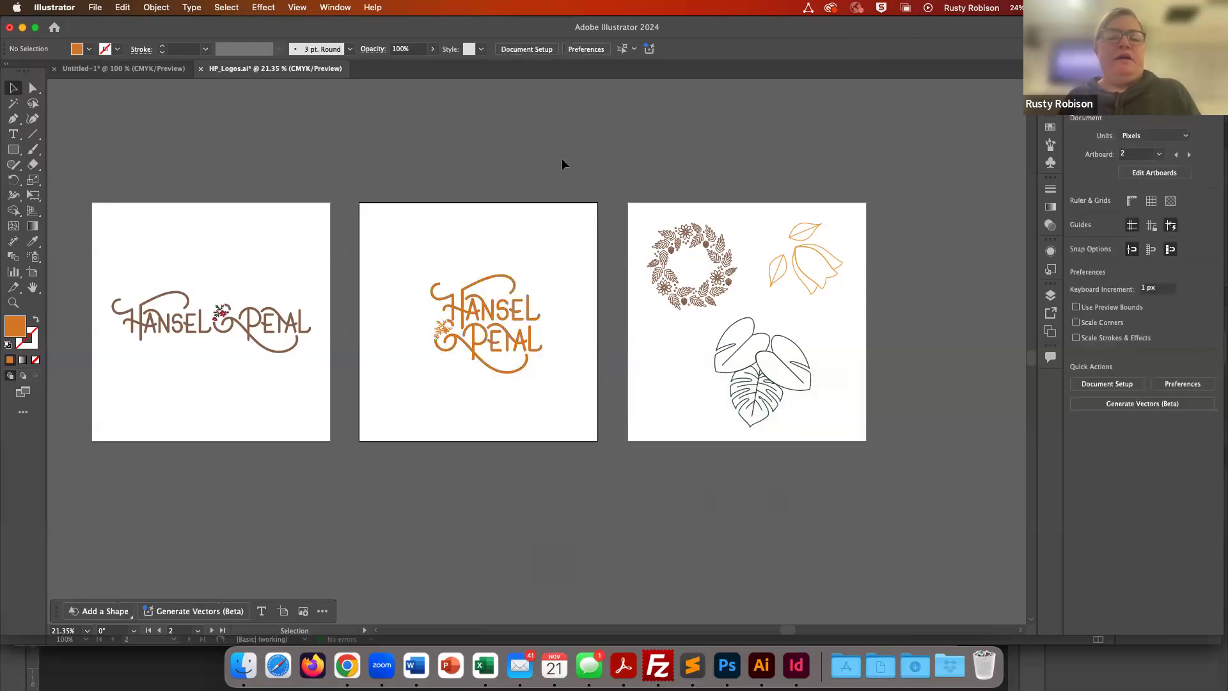
key("super+s")
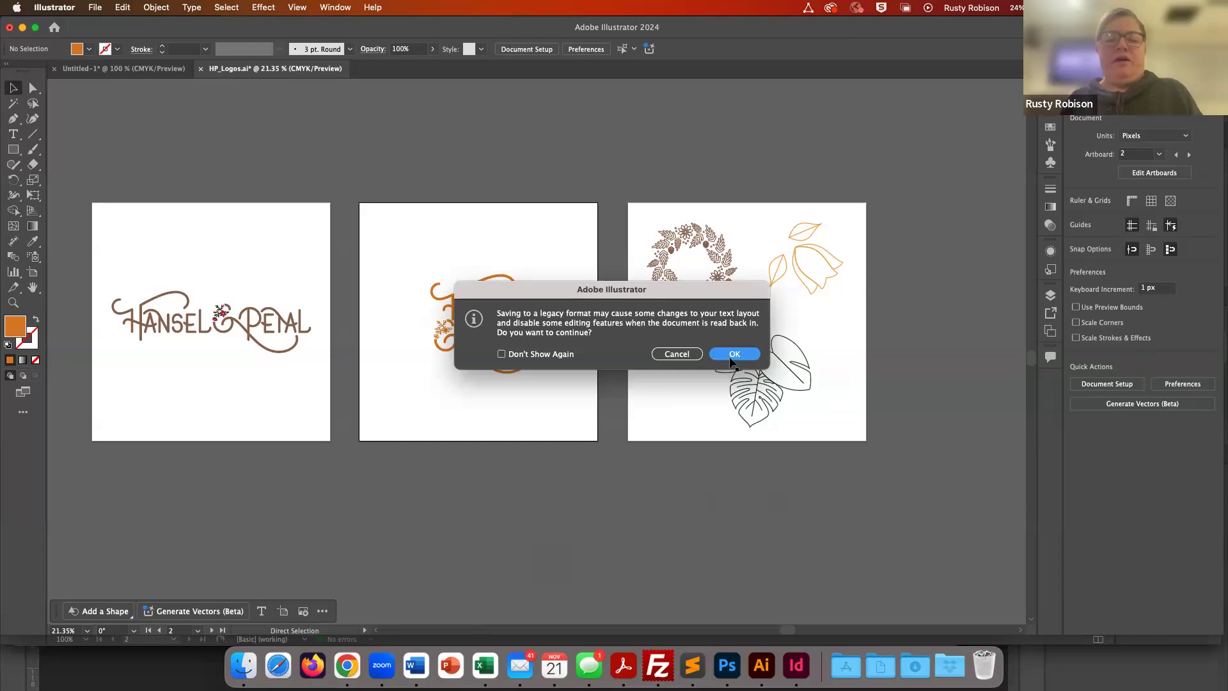
left_click(732, 356)
- Switch back to InDesign and open the Links panel
key("super+Tab")
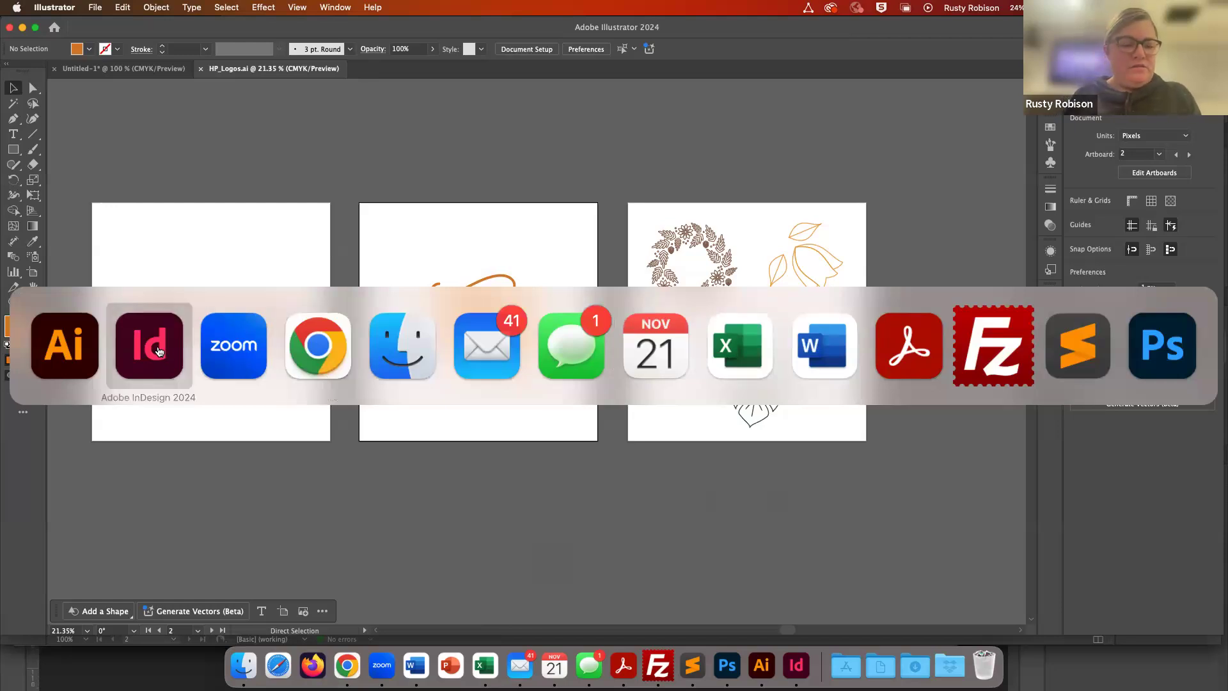
left_click(159, 351)
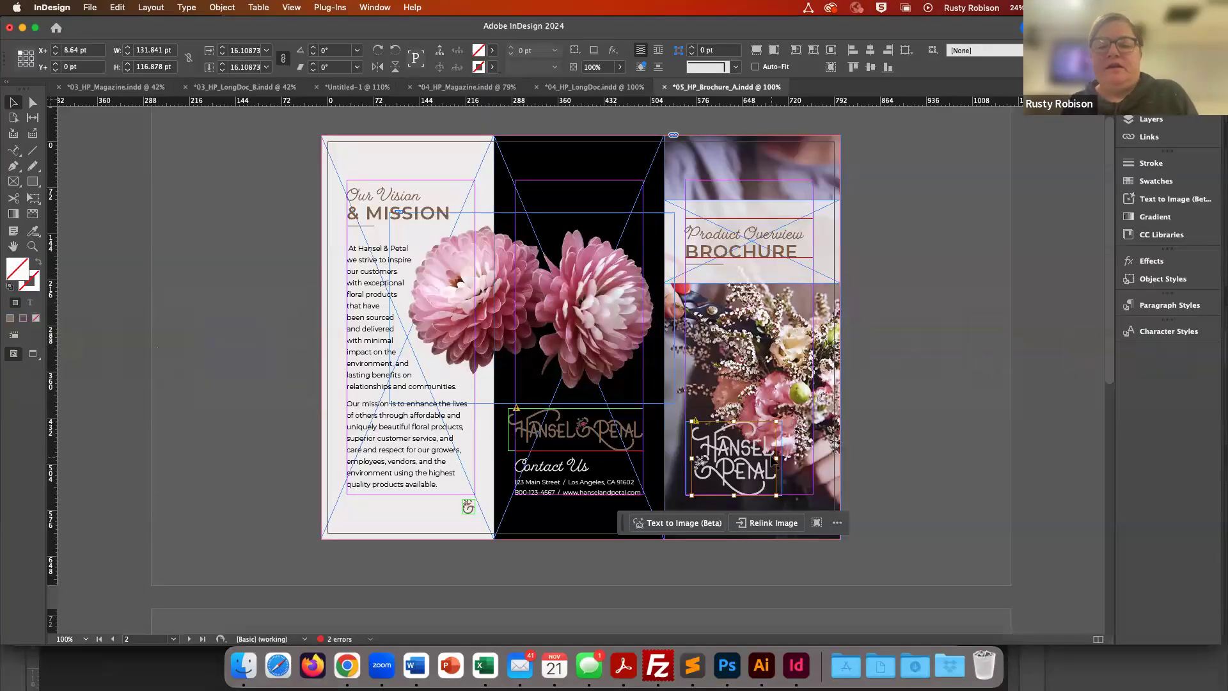
left_click(876, 443)
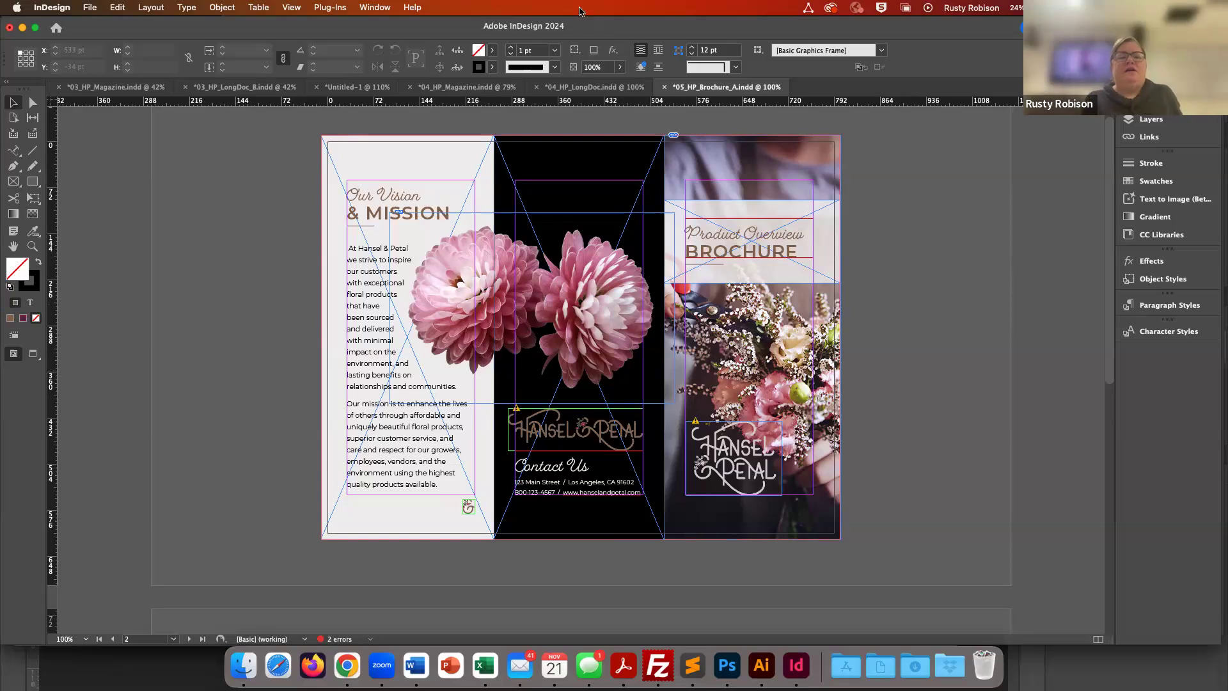
left_click(376, 7)
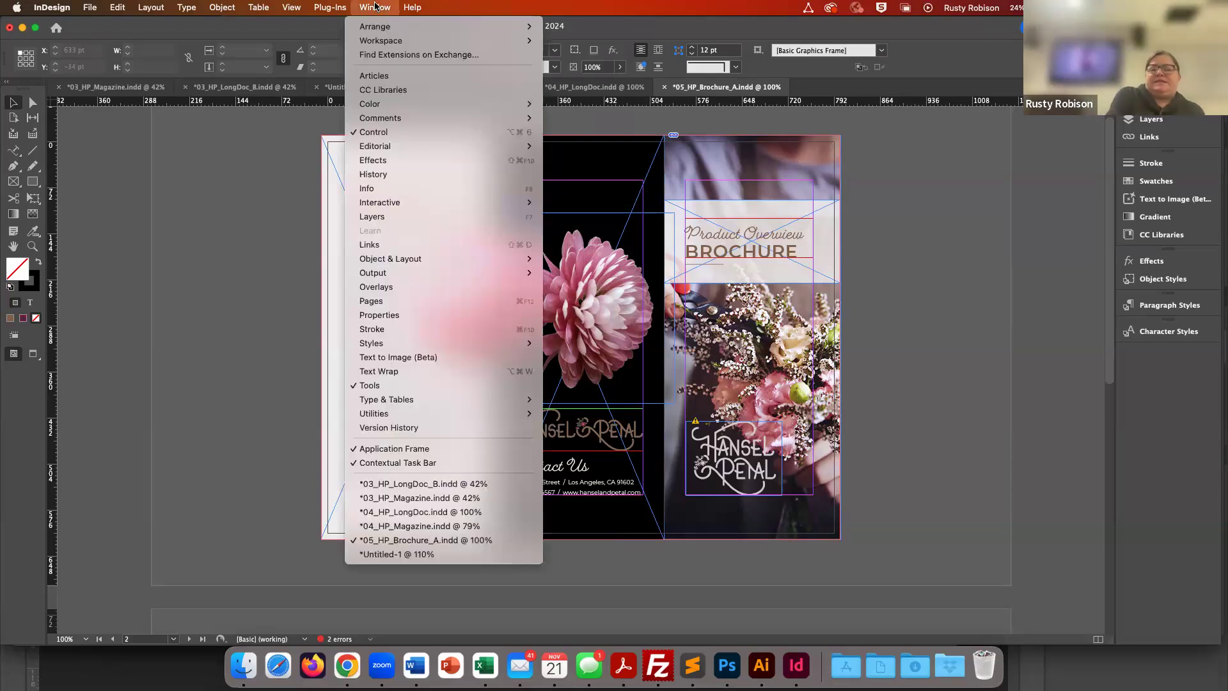
left_click(375, 244)
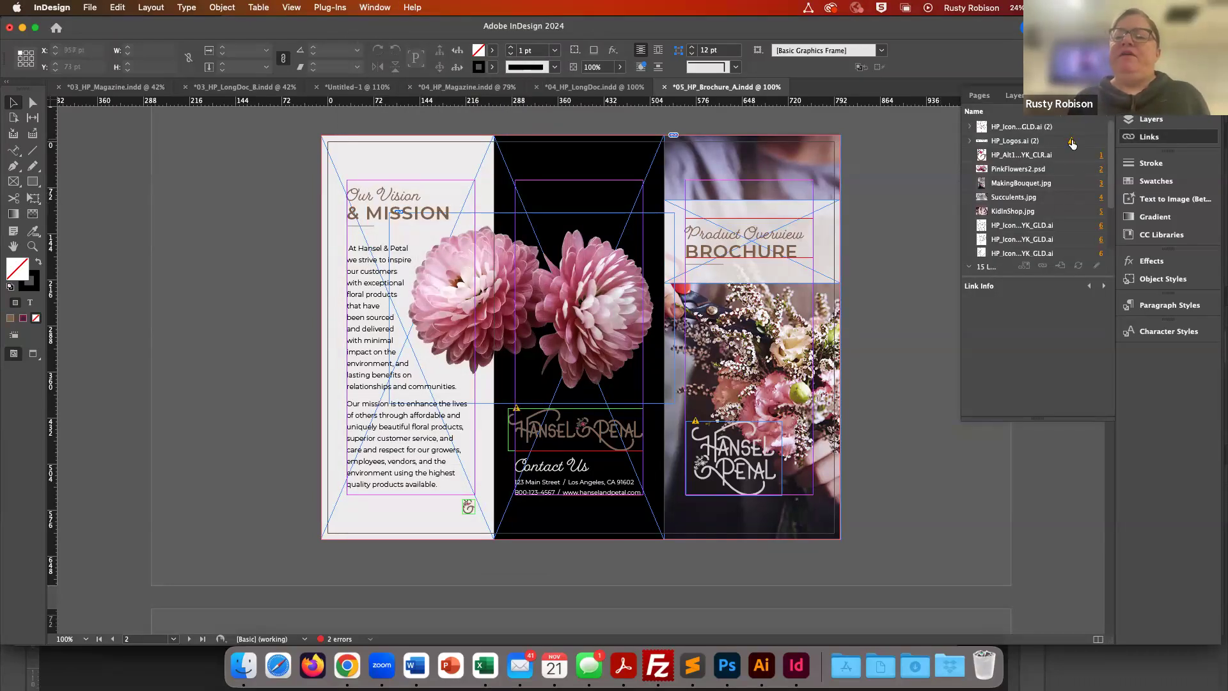
- Update the modified HP_Logos.ai links for the stacked and horizontal logos on the cover spread
mouse_move(1072, 145)
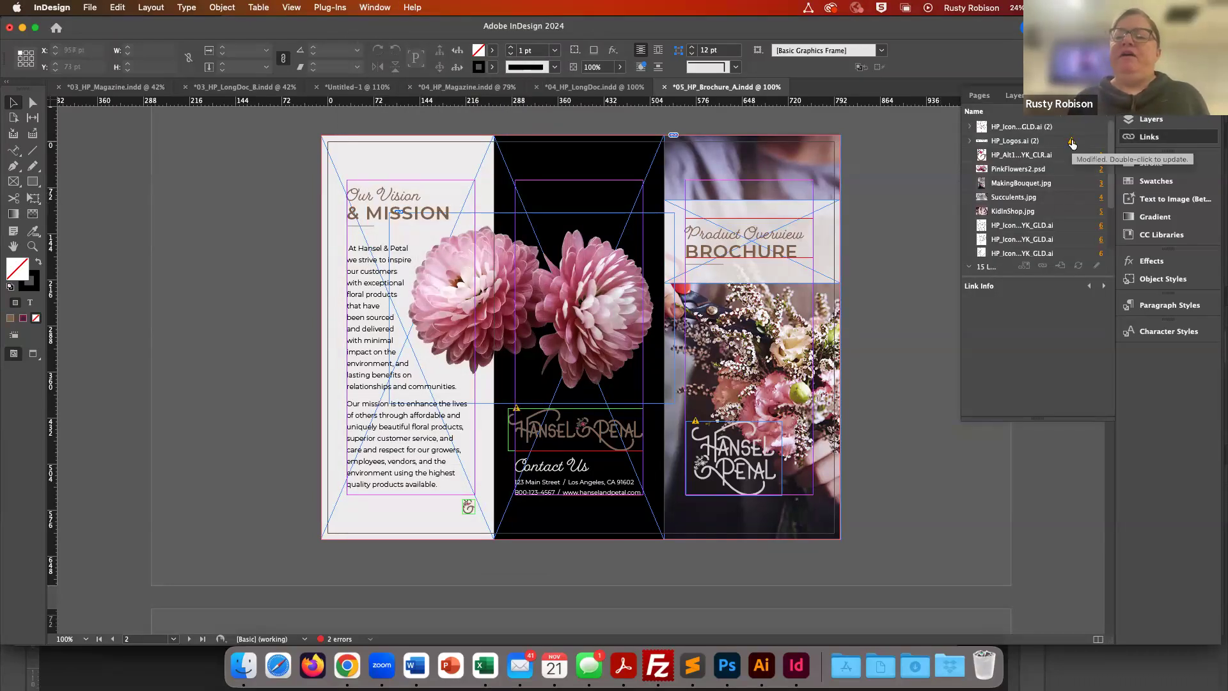
left_click(1026, 141)
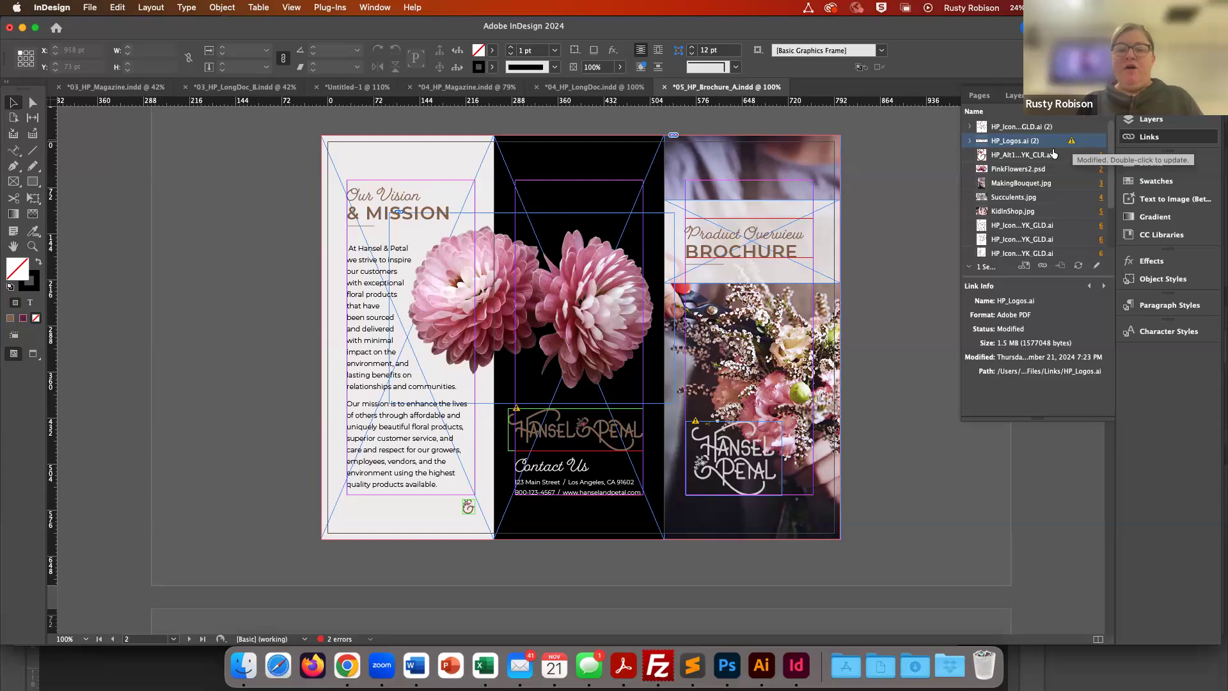
left_click(697, 423)
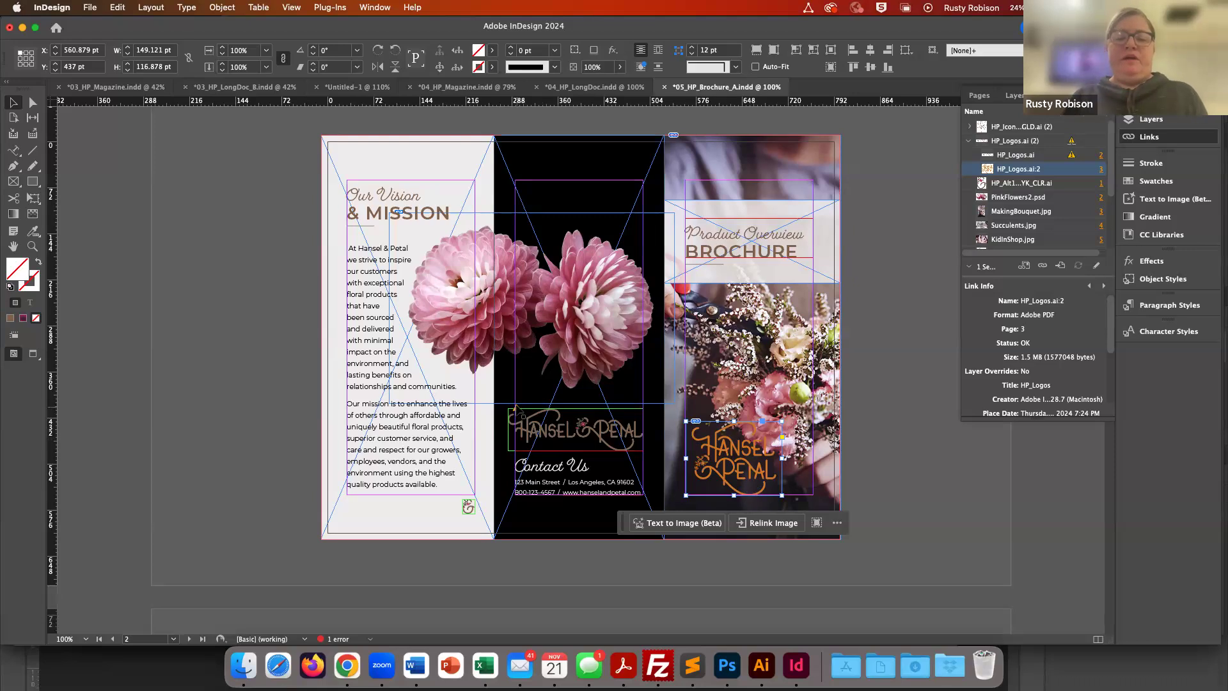
left_click(524, 421)
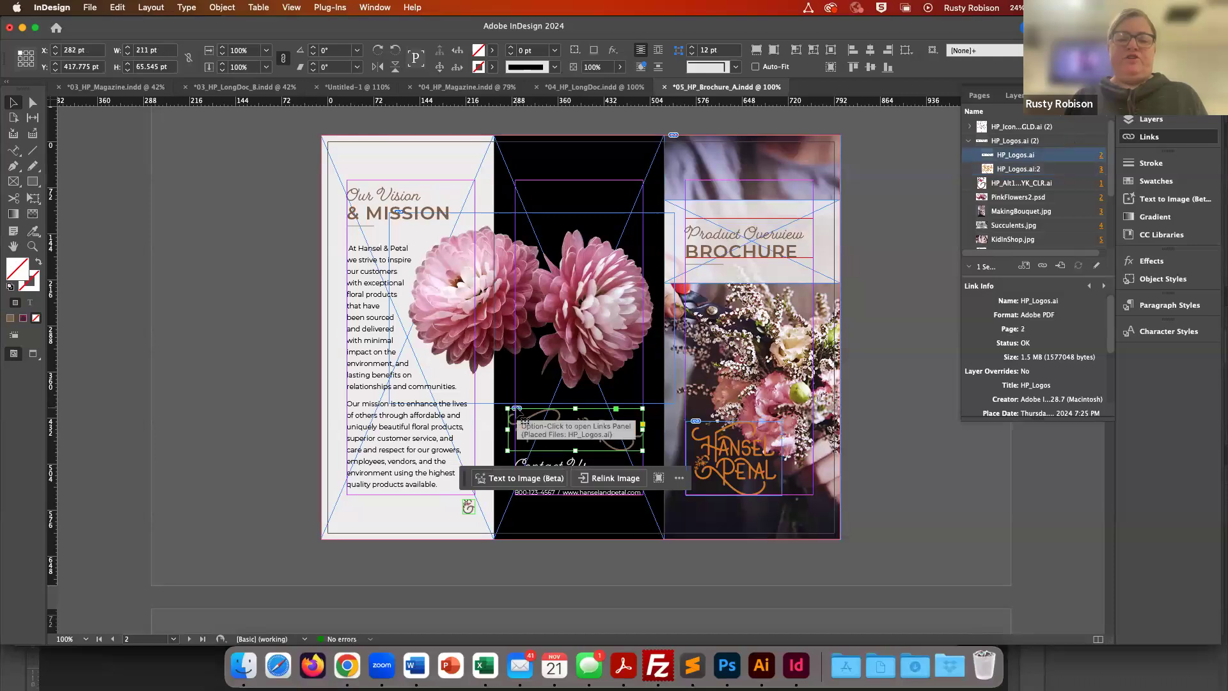
- Select the MakingBouquet.jpg photo on the cover panel and open it in Photoshop with Edit With
left_click(893, 460)
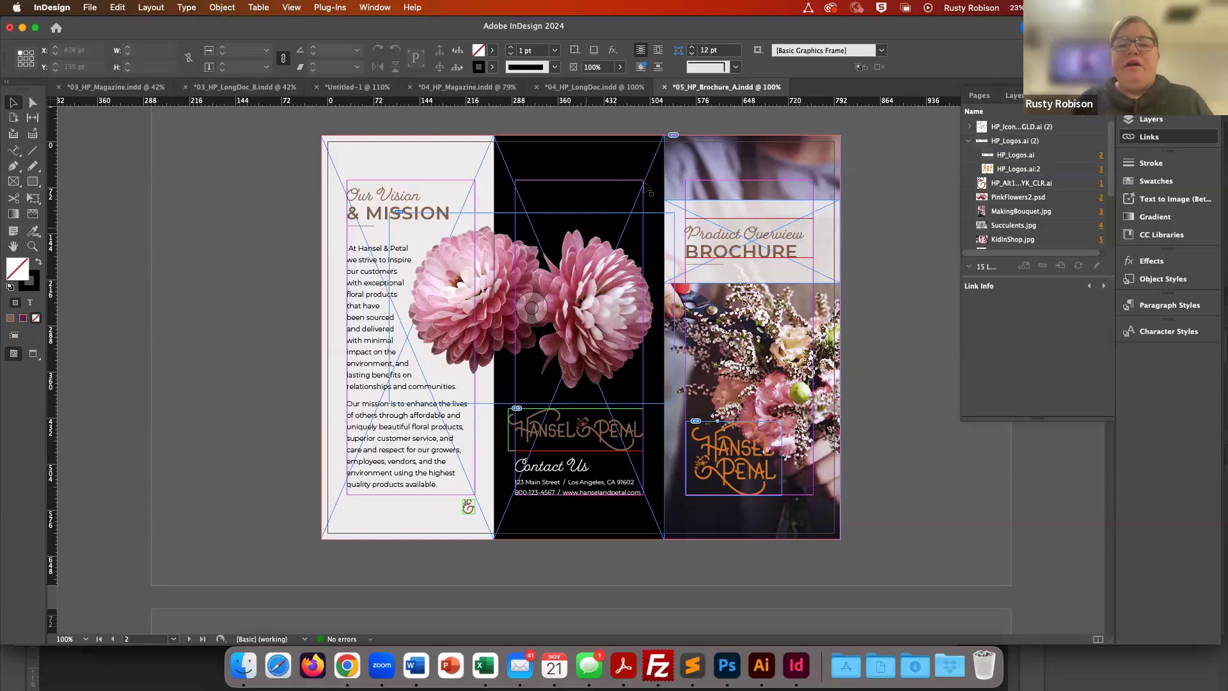
left_click(712, 156)
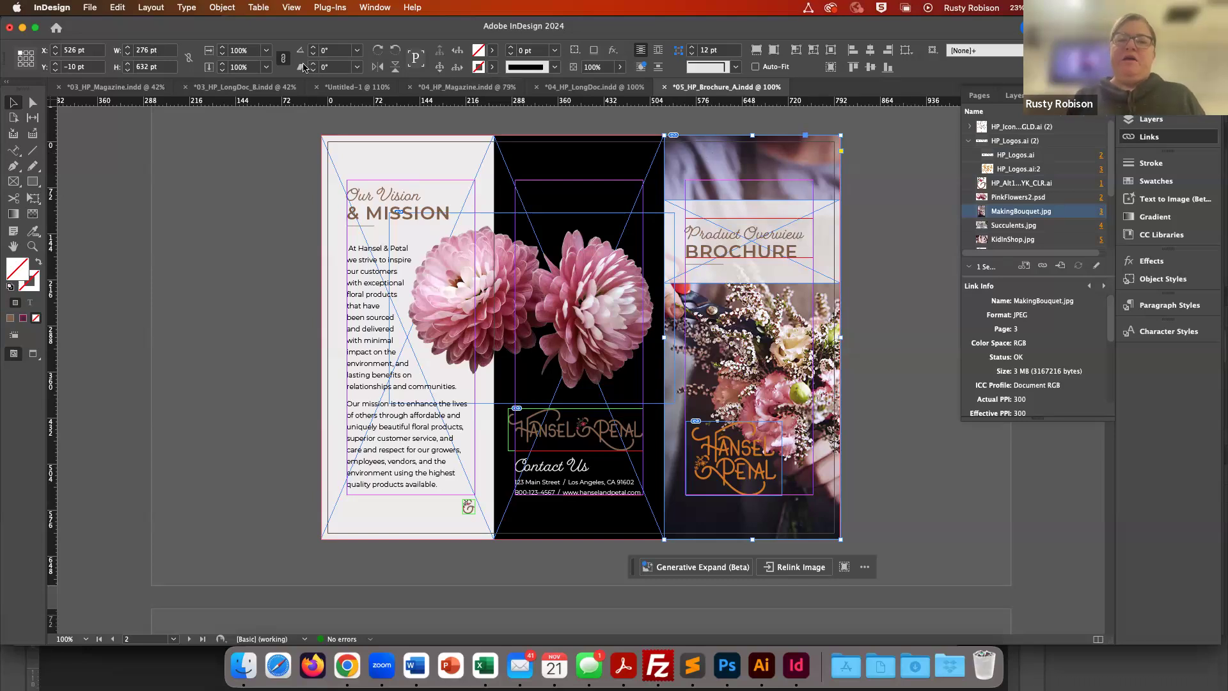
left_click(116, 8)
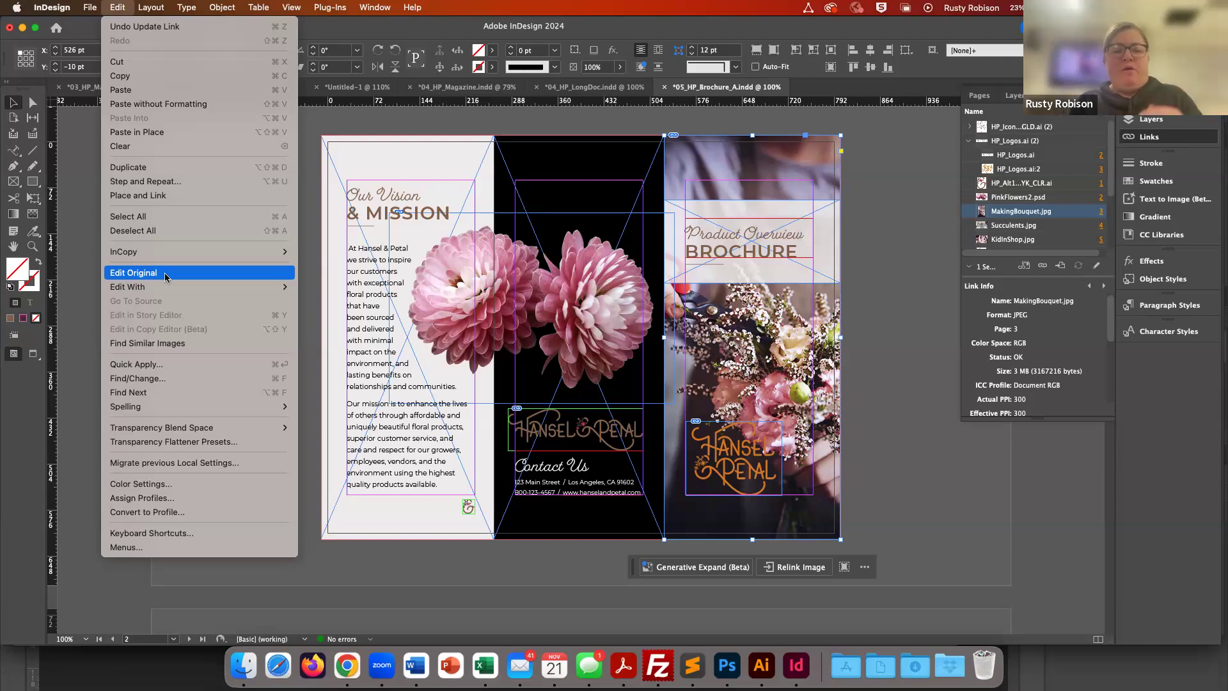
mouse_move(152, 289)
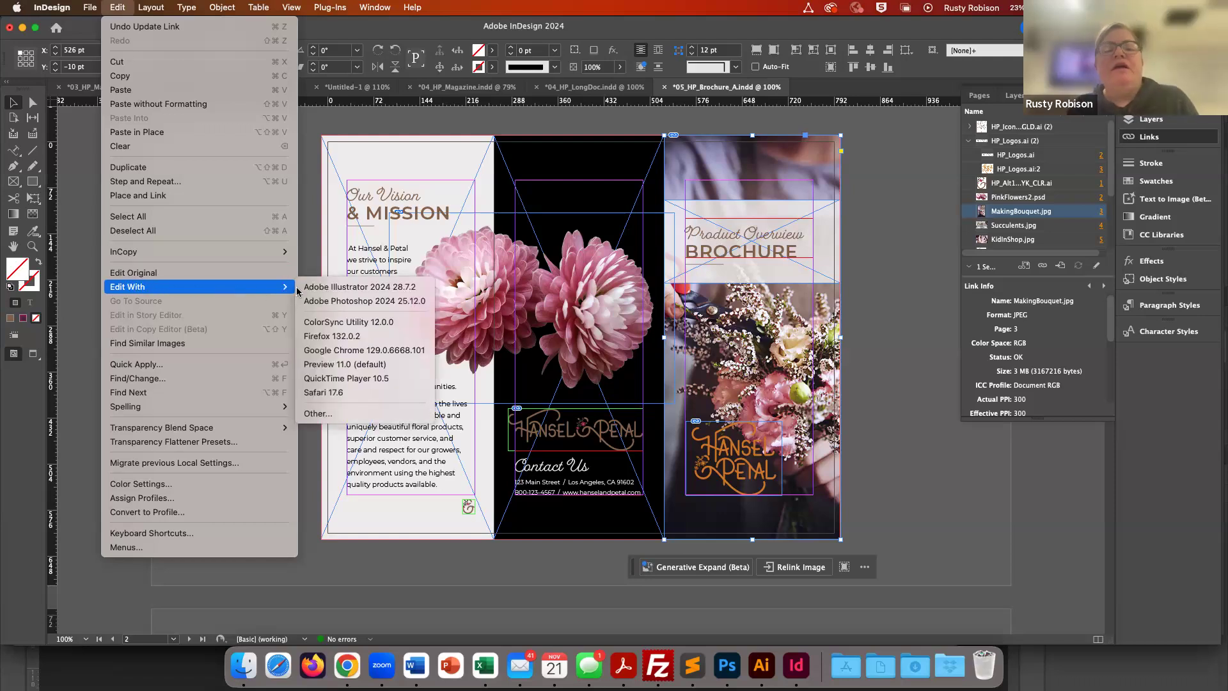
left_click(366, 301)
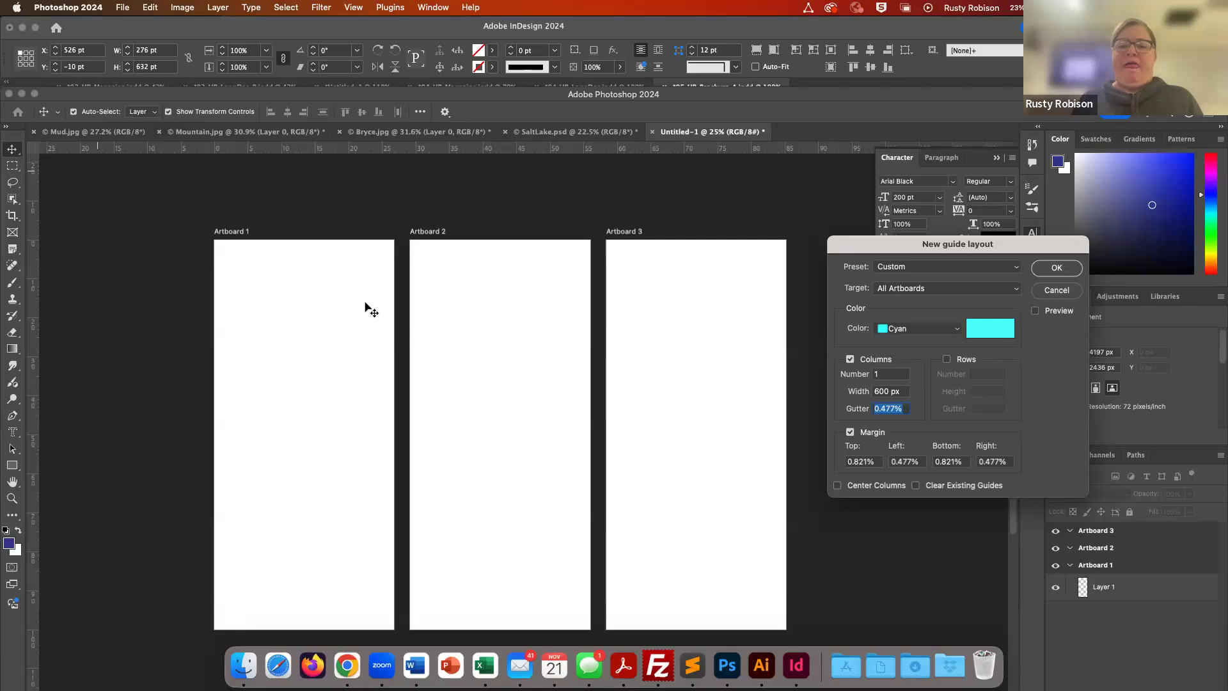
scroll(510, 366, "down", 5)
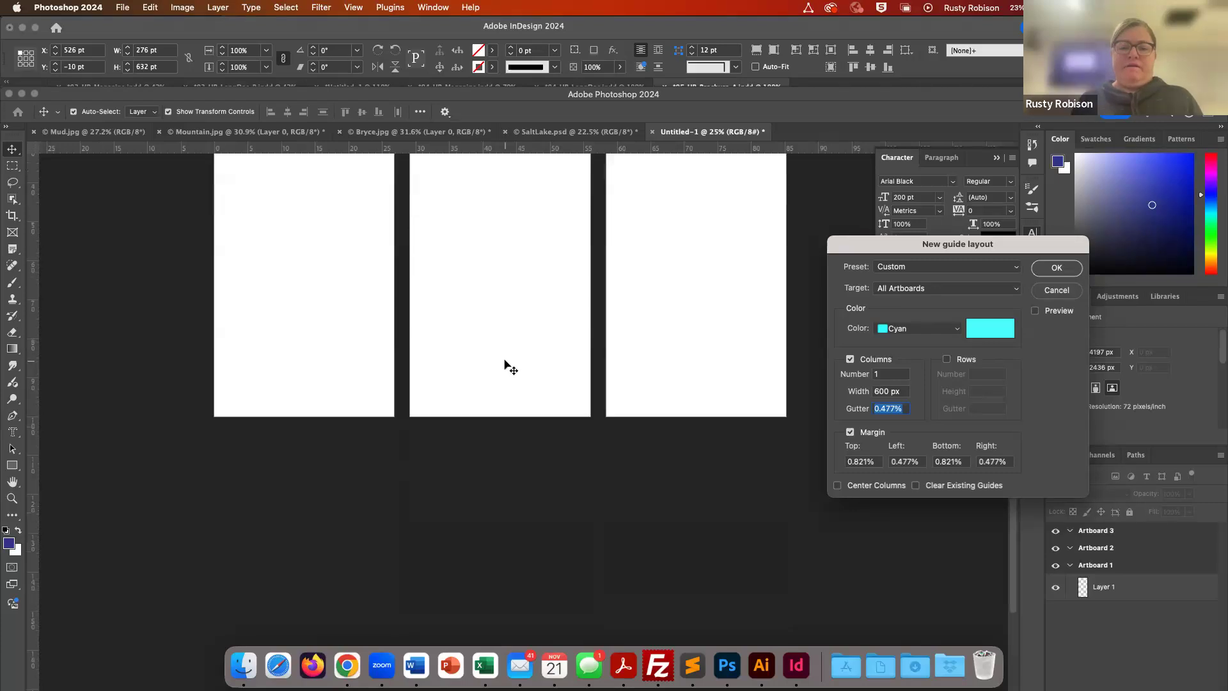
scroll(510, 367, "up", 4)
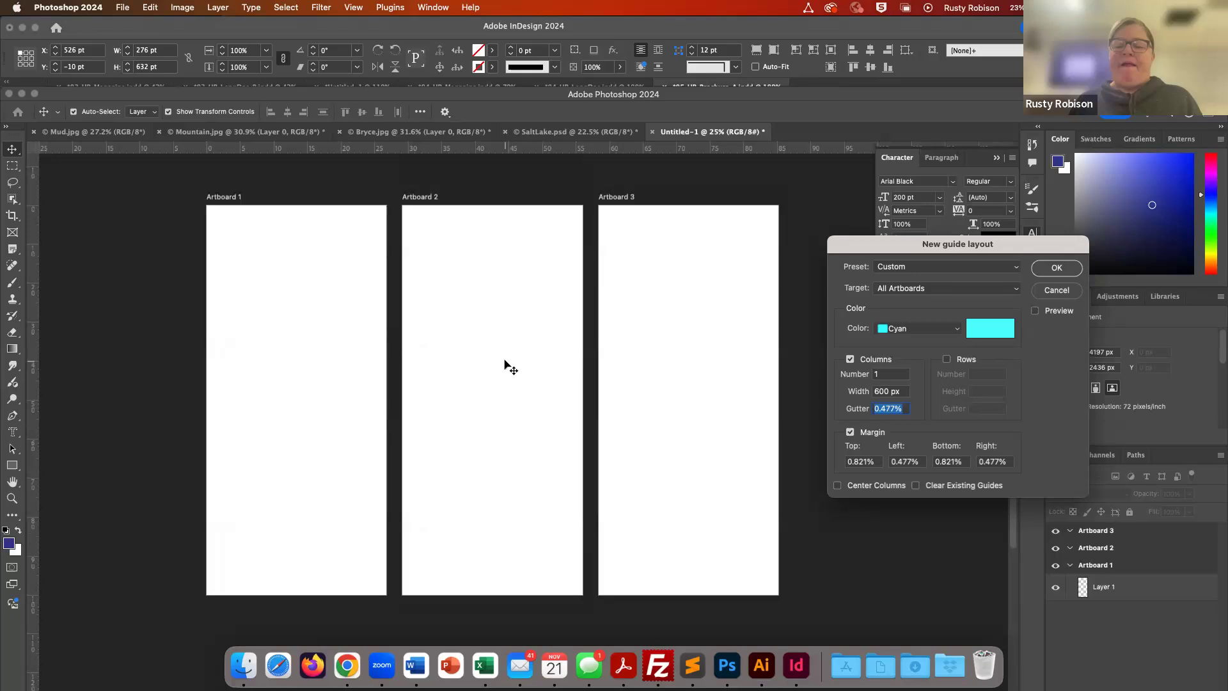
scroll(510, 367, "right", 4)
scroll(510, 366, "left", 5)
scroll(510, 366, "right", 3)
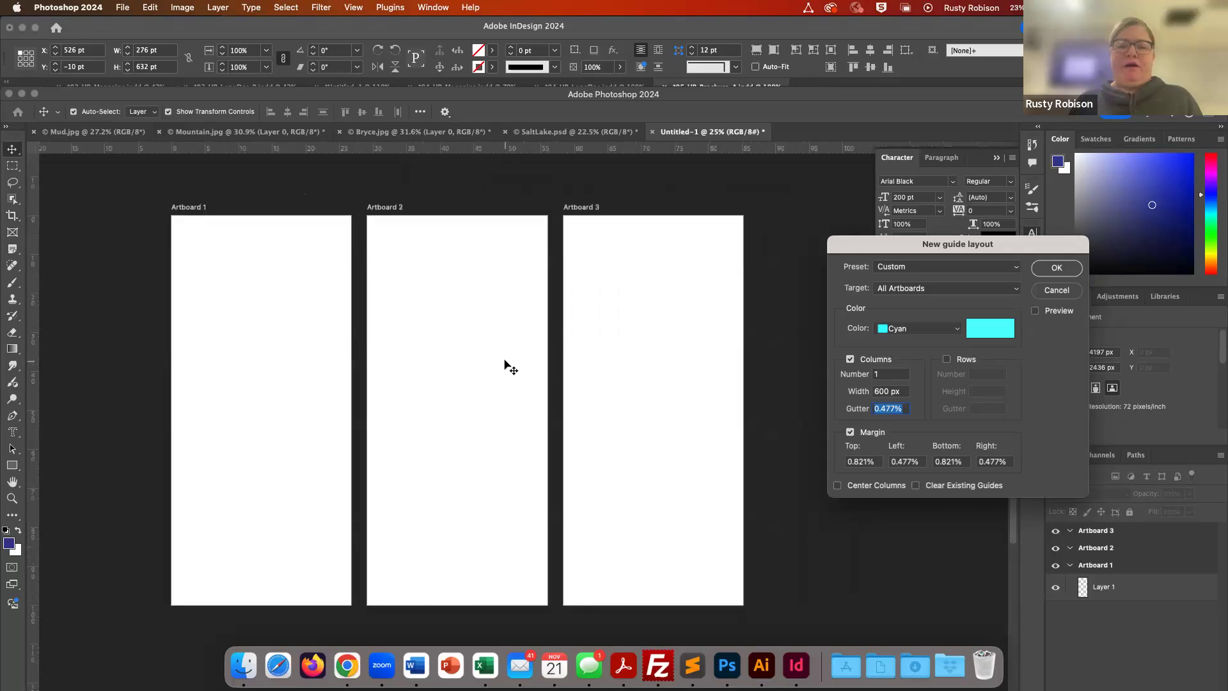
scroll(510, 366, "left", 2)
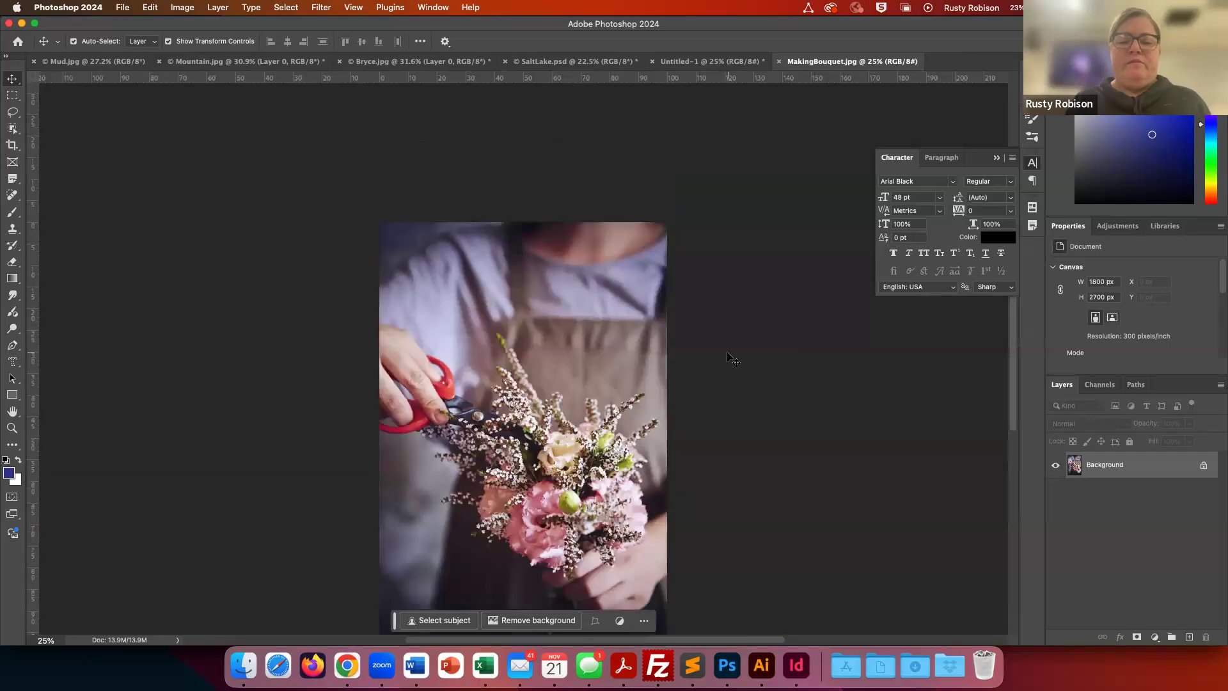
scroll(735, 372, "down", 5)
scroll(742, 377, "up", 2)
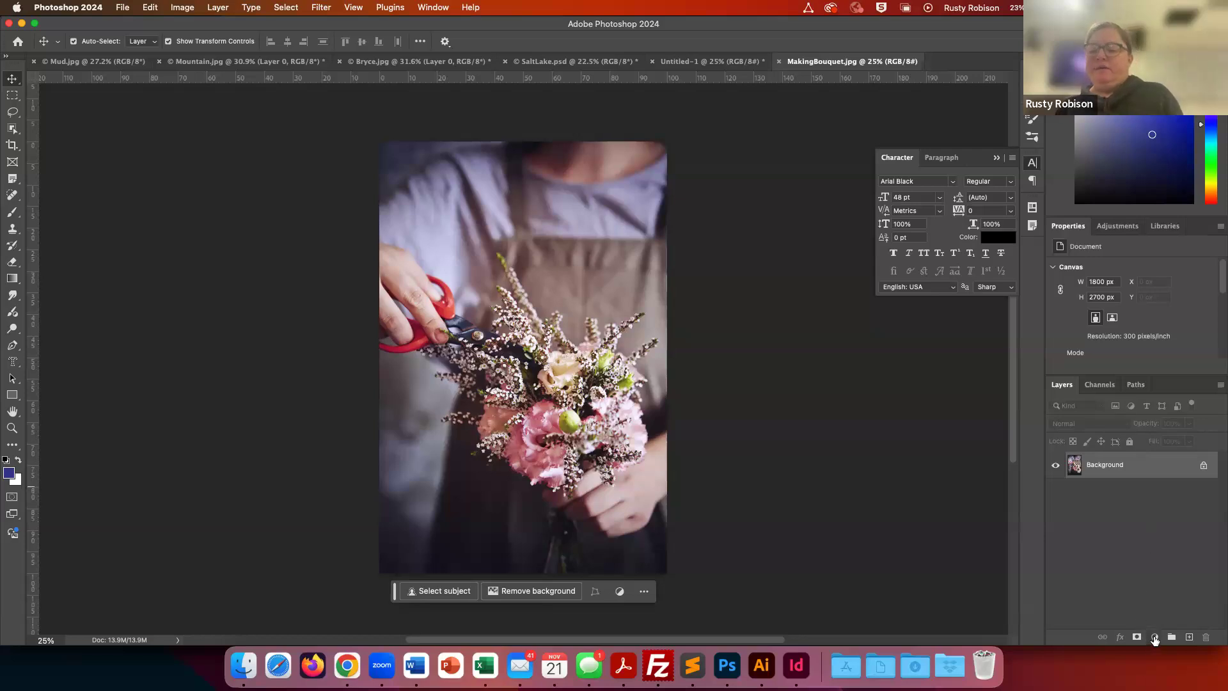
- Add a Brightness/Contrast adjustment layer to the bouquet photo and raise brightness to 57
left_click(1155, 638)
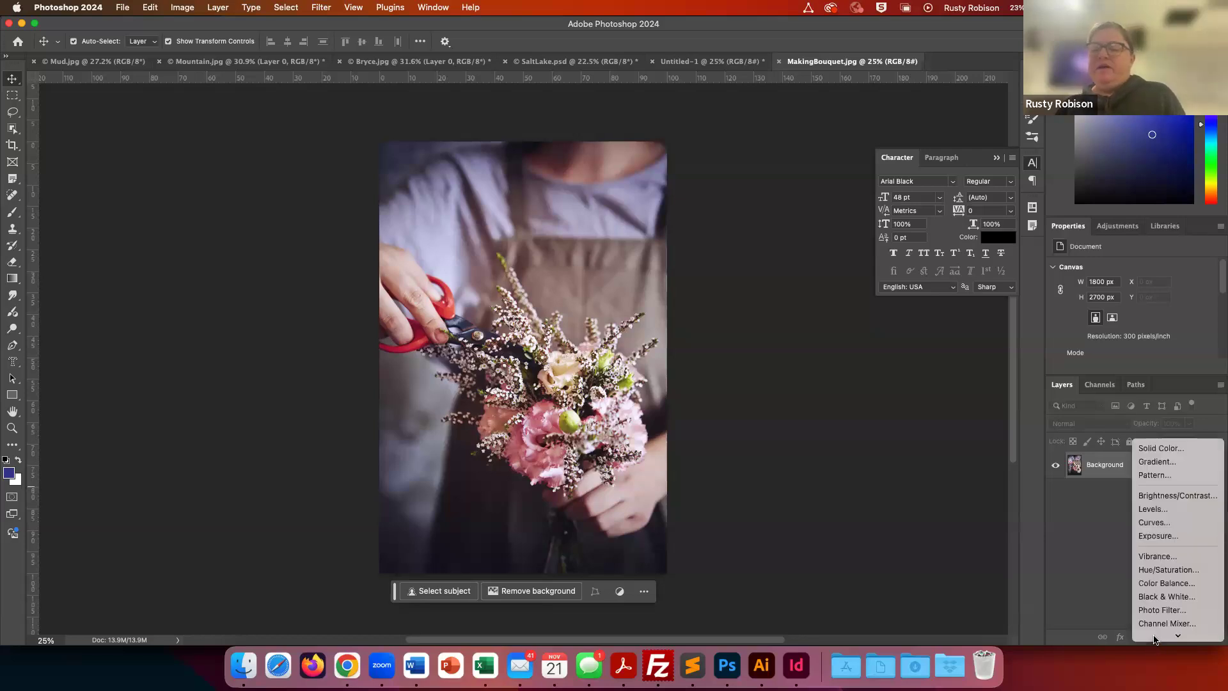
left_click(1150, 498)
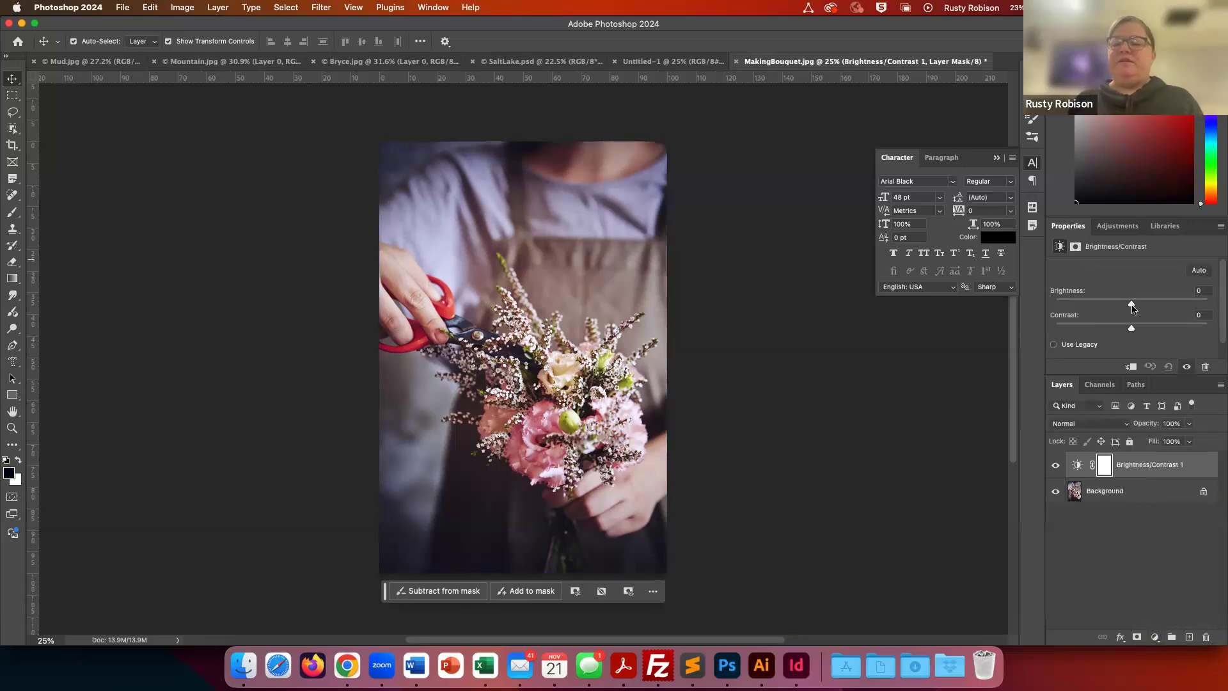
left_click_drag(1133, 305, 1162, 307)
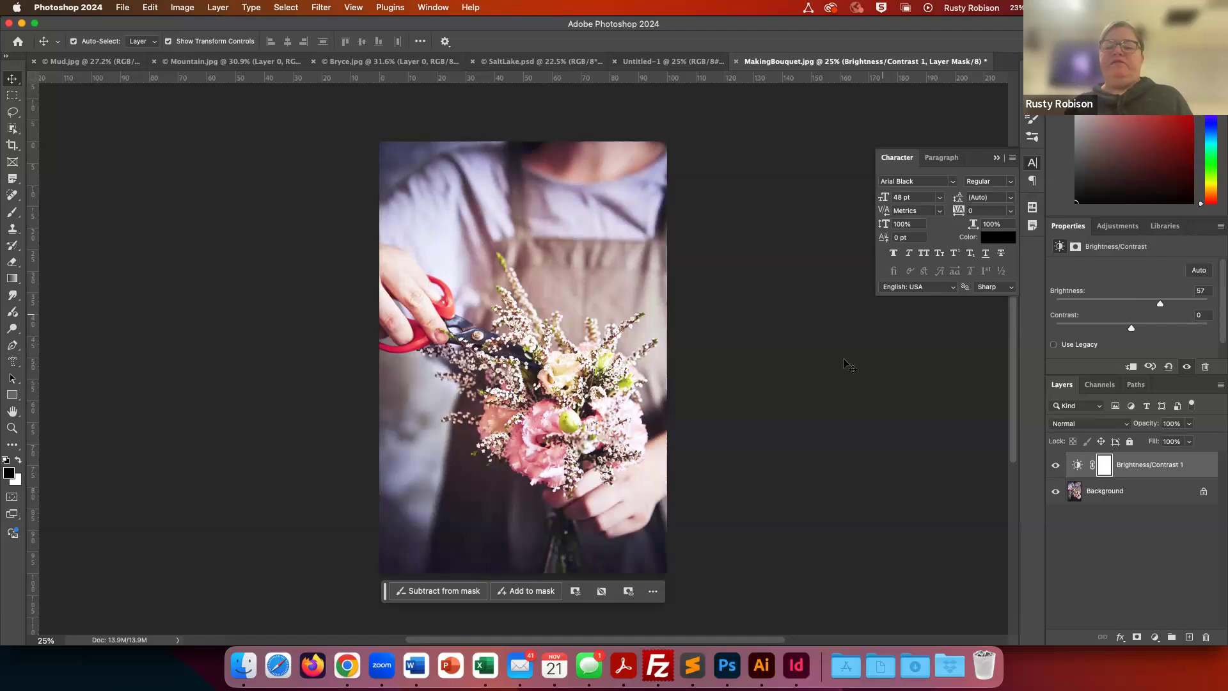
- Save the edited photo as MakingBouquet.psd in the Links folder and switch back to InDesign
key("super+s")
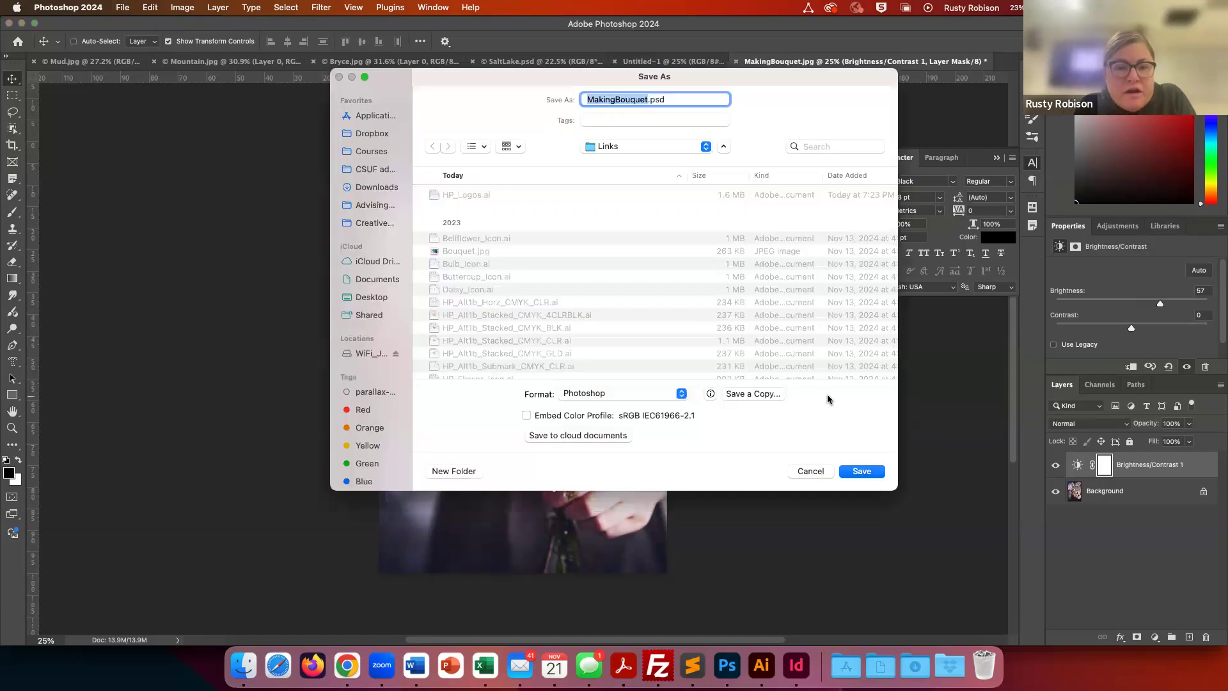
left_click(861, 473)
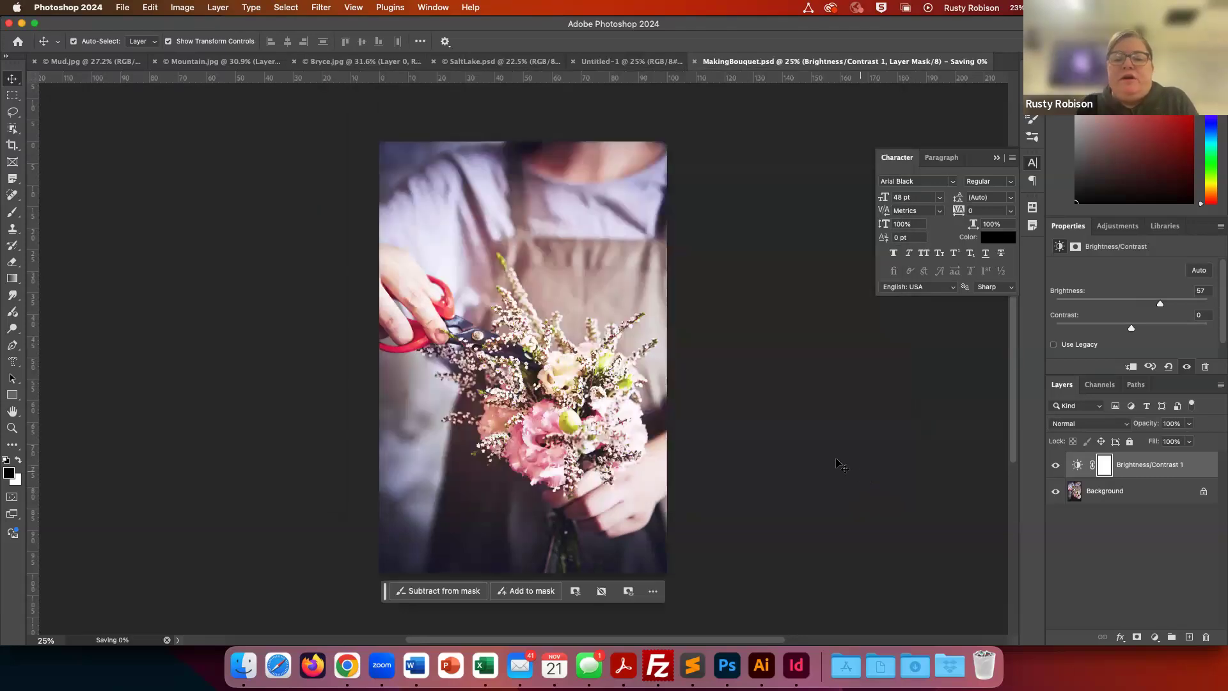
key("super+Tab")
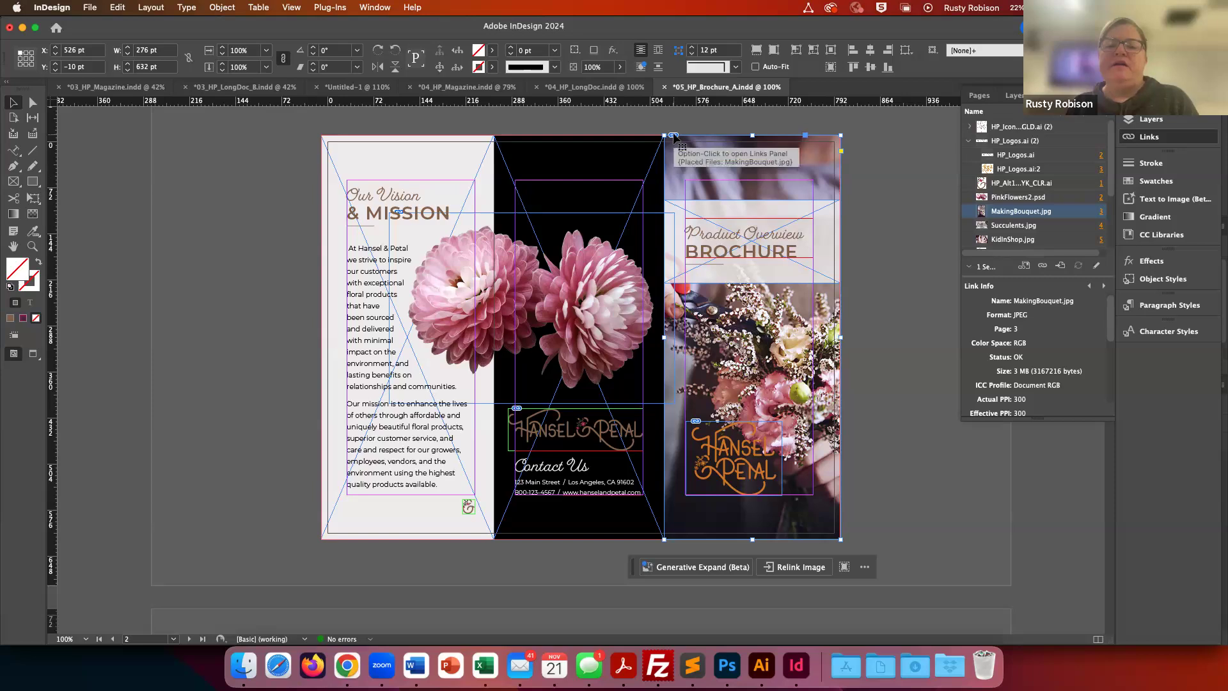
left_click(869, 187)
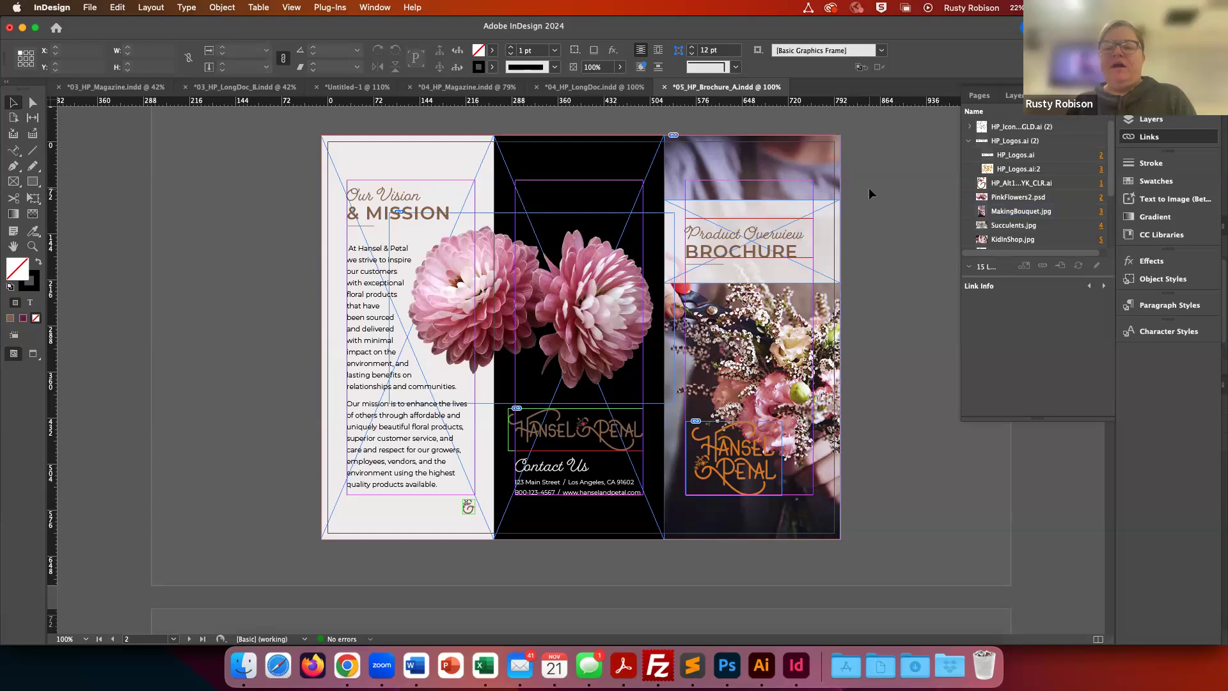